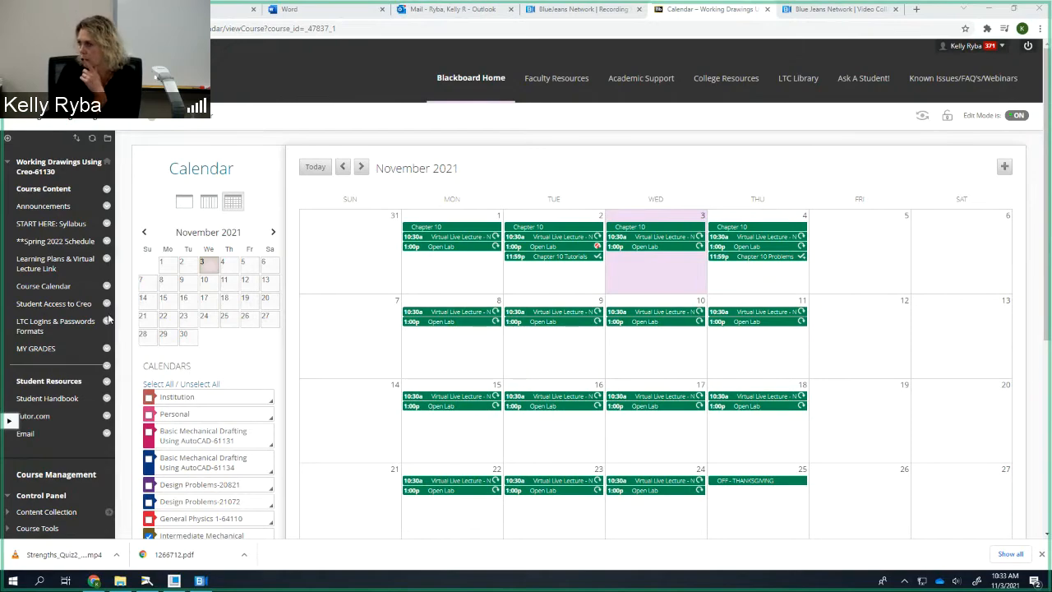
Review the LTC drawing border files in the New Logo LTC Drawing Borders folder of the learning plans and return to the course calendar
{"action": "left_click", "coordinate": [52, 264]}
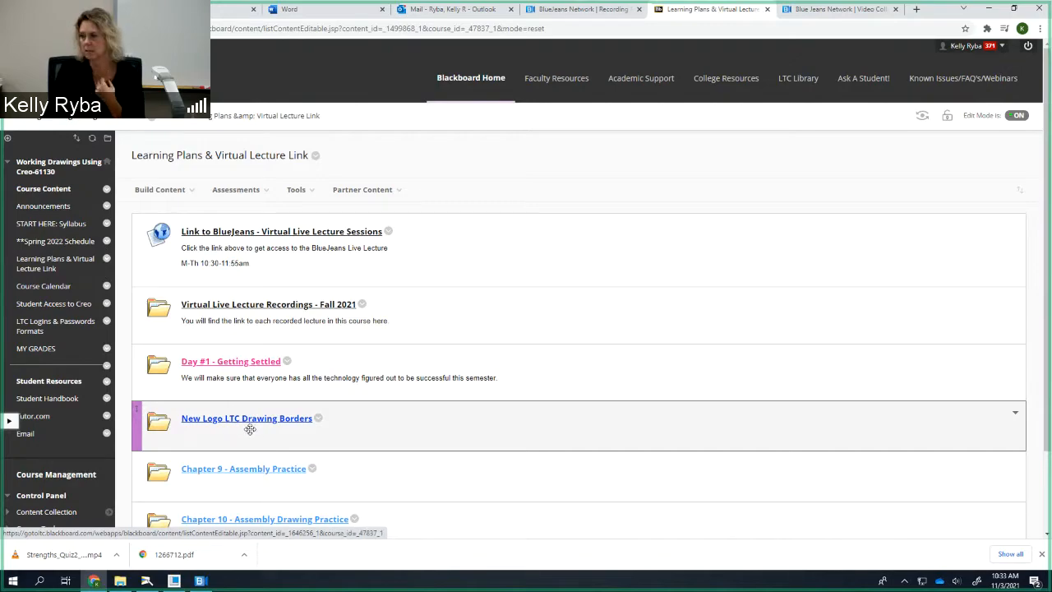
{"action": "left_click", "coordinate": [249, 419]}
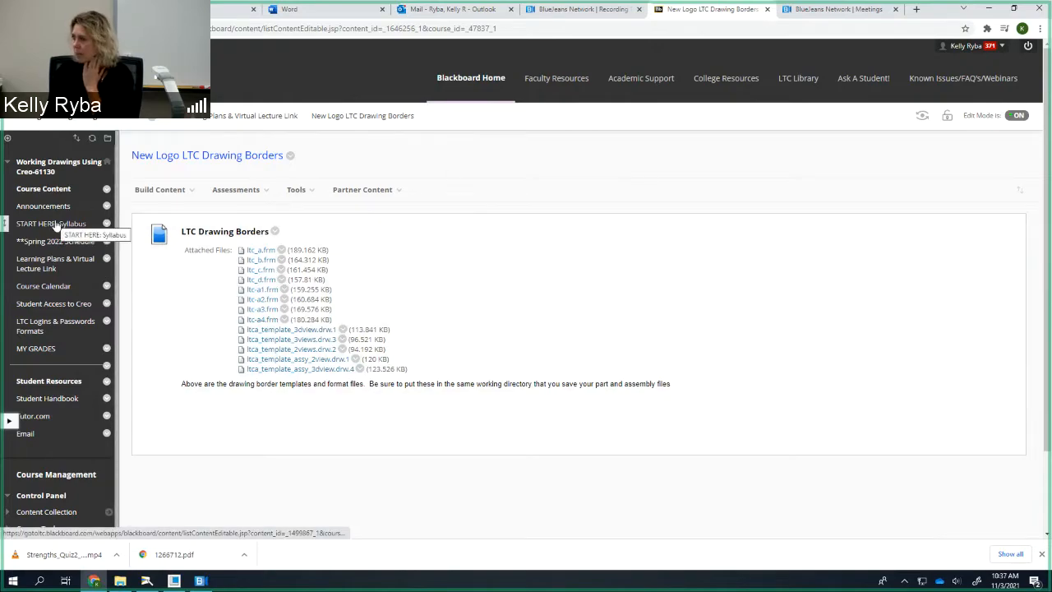
{"action": "left_click", "coordinate": [43, 287]}
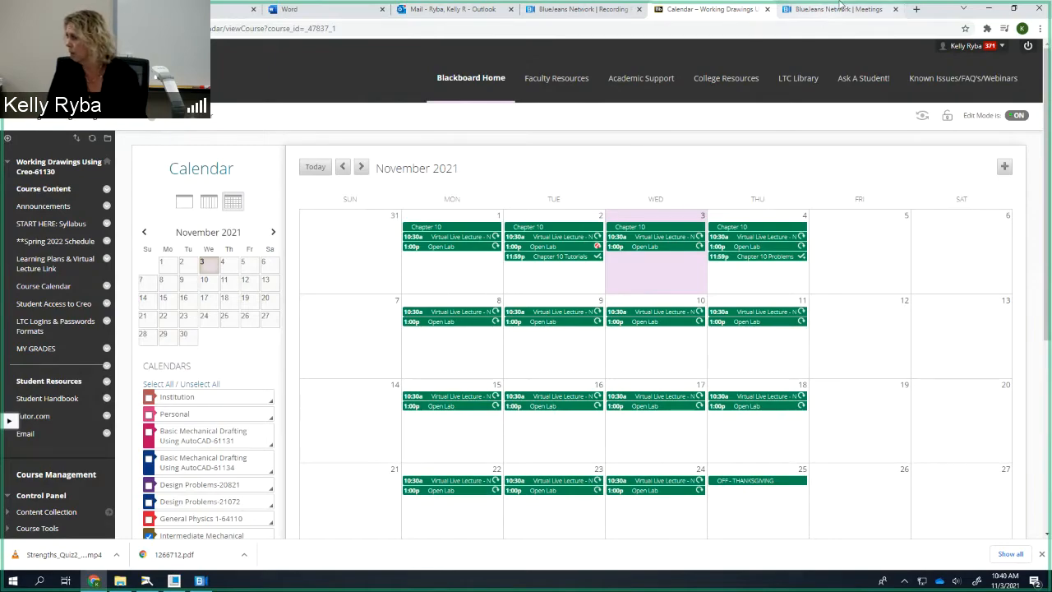
Switch to Creo Parametric and set the working directory to H:\Creo\Creo1
{"action": "left_click", "coordinate": [988, 9]}
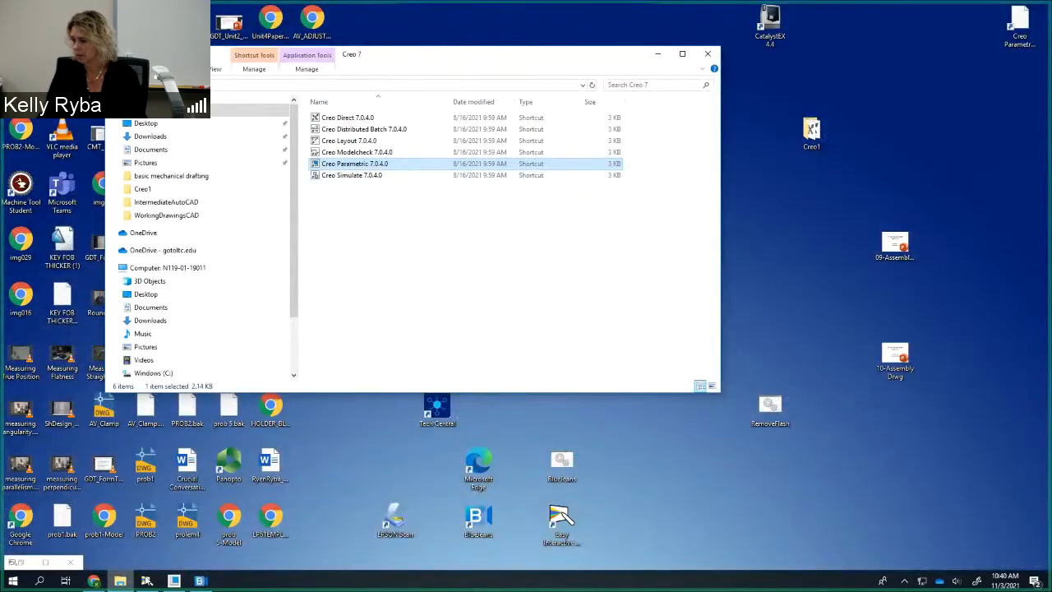
{"action": "left_click", "coordinate": [157, 580]}
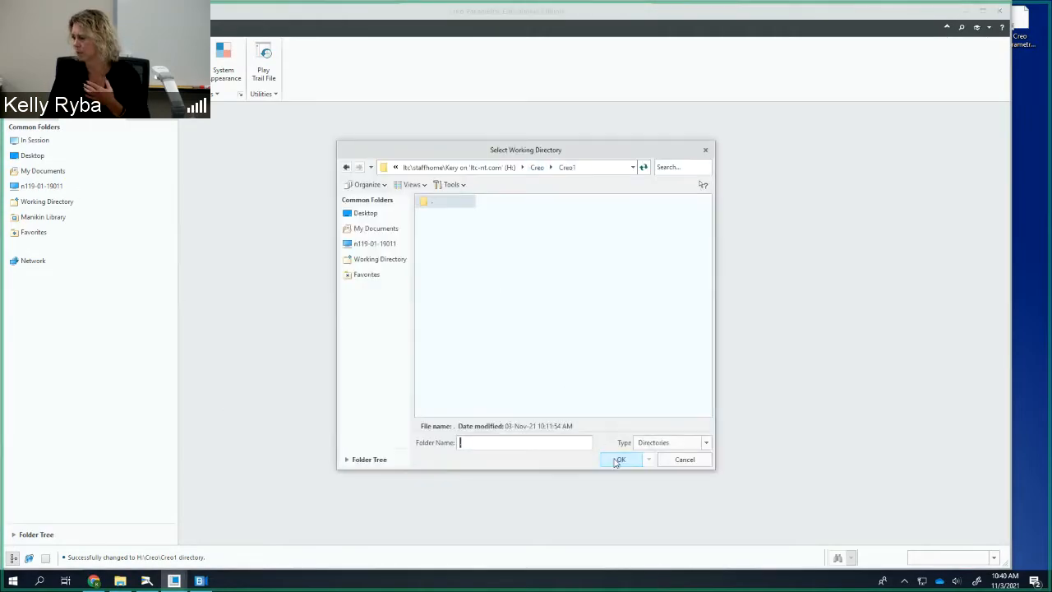
{"action": "left_click", "coordinate": [618, 461]}
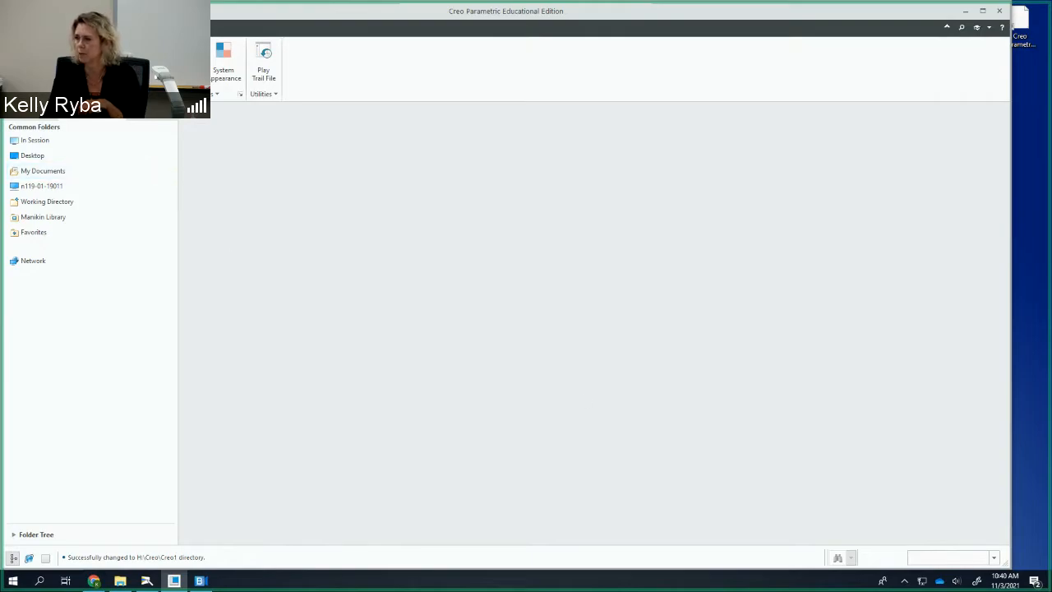
Start a new file of type Drawing and name it STEP_SHAFT_SUBASSEMBLY
{"action": "key", "text": "ctrl+n"}
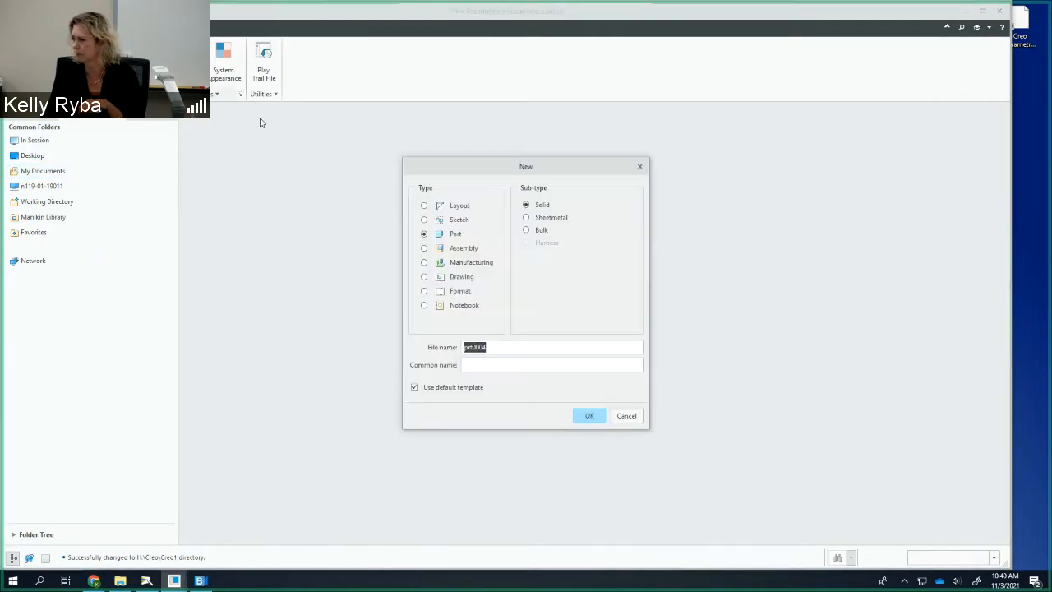
{"action": "left_click", "coordinate": [451, 277]}
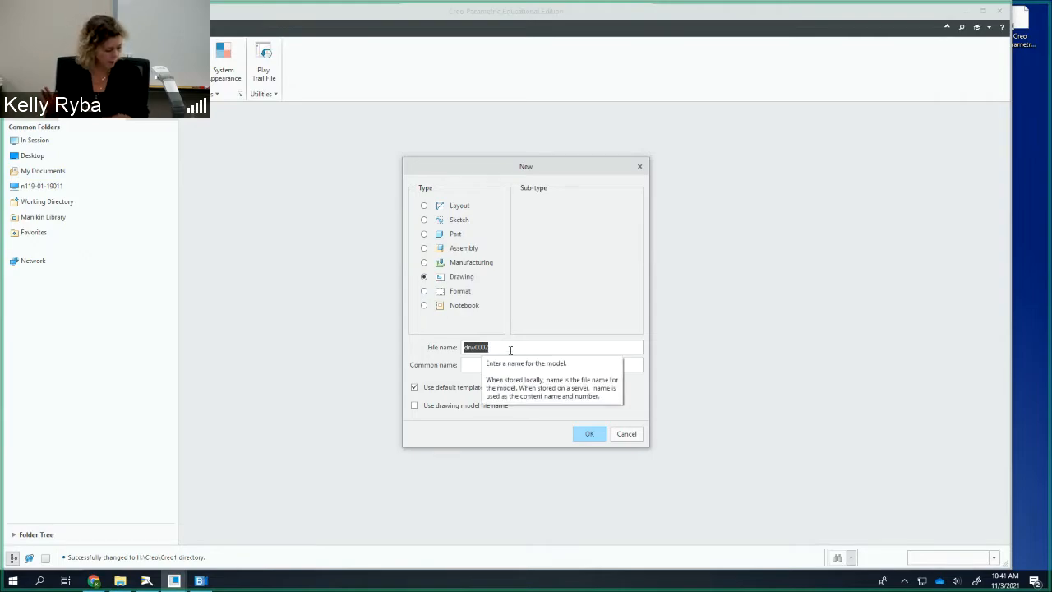
{"action": "type", "text": "ST"}
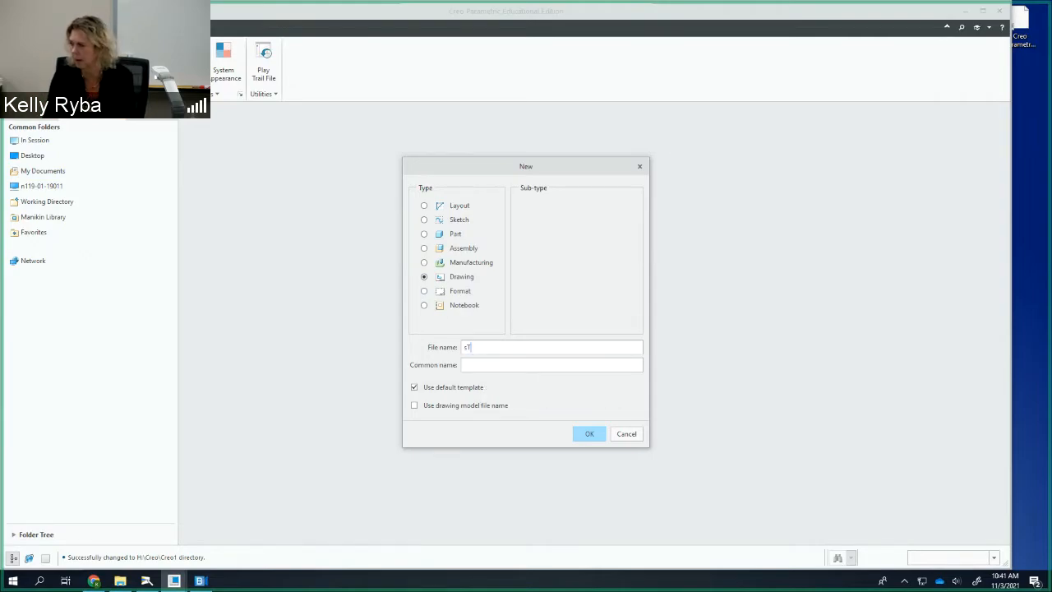
{"action": "type", "text": "EP_S"}
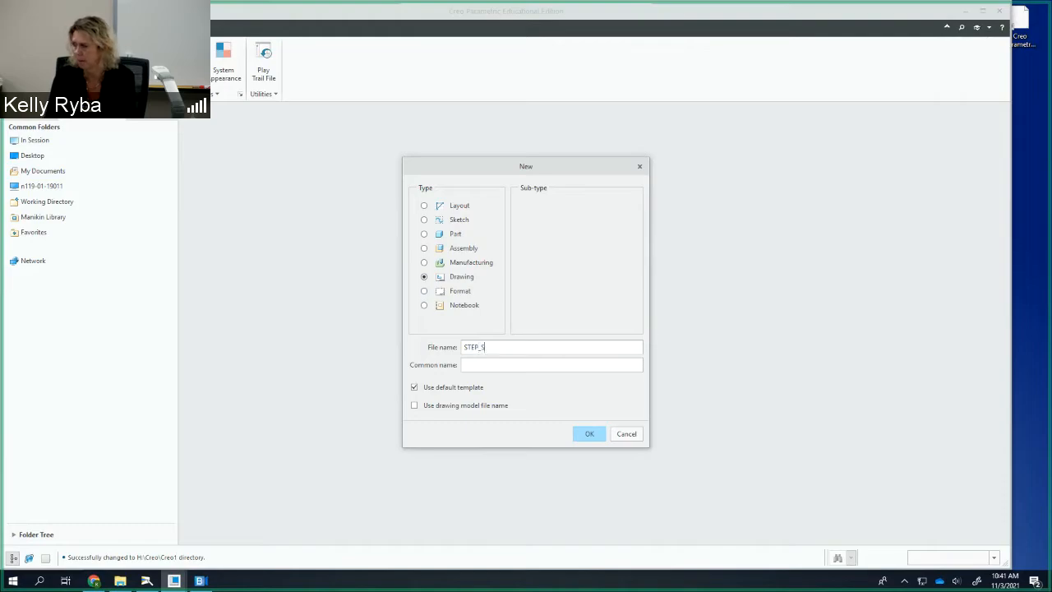
{"action": "type", "text": "HAFT_SBL"}
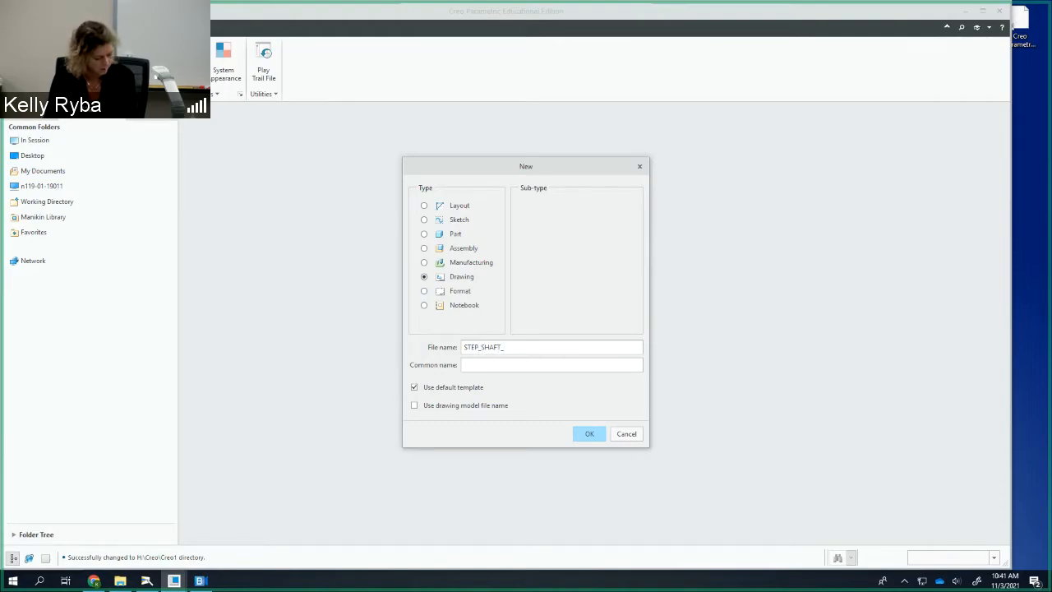
{"action": "key", "text": "BackSpace"}
{"action": "key", "text": "BackSpace"}
{"action": "type", "text": "U"}
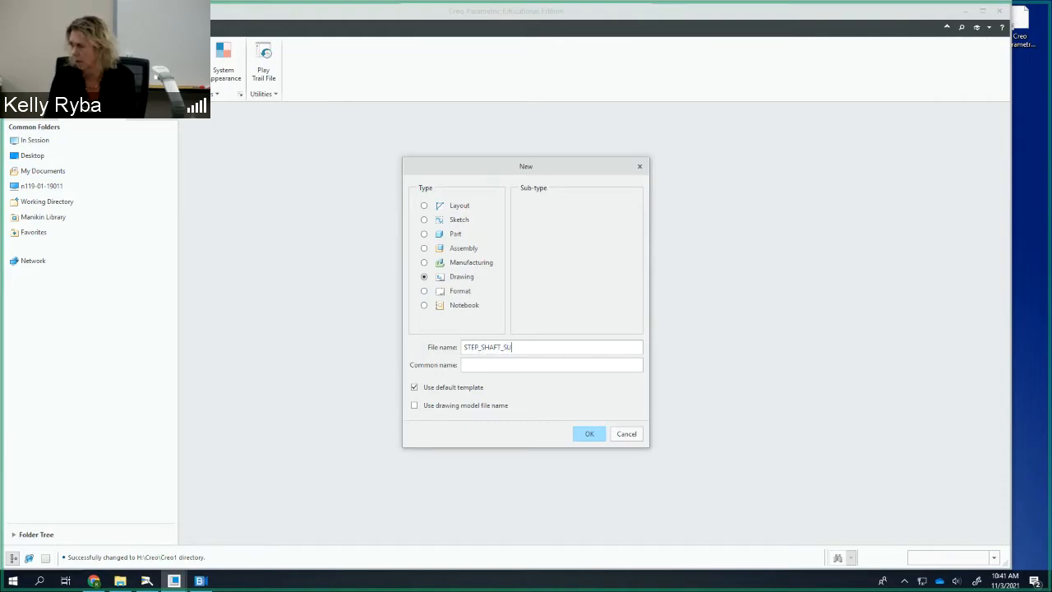
{"action": "type", "text": "BASSEMBLY"}
{"action": "key", "text": "BackSpace"}
{"action": "key", "text": "BackSpace"}
{"action": "key", "text": "BackSpace"}
{"action": "key", "text": "BackSpace"}
{"action": "type", "text": "MBLY"}
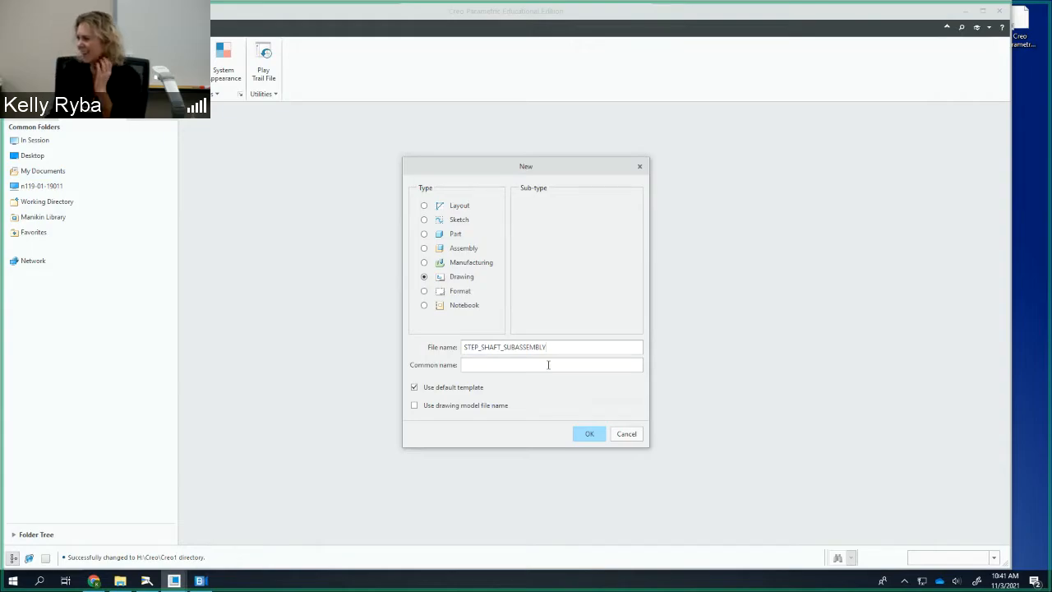
Enter 12345 as the new drawing's common name and accept the file settings
{"action": "left_click", "coordinate": [502, 363]}
{"action": "type", "text": "1"}
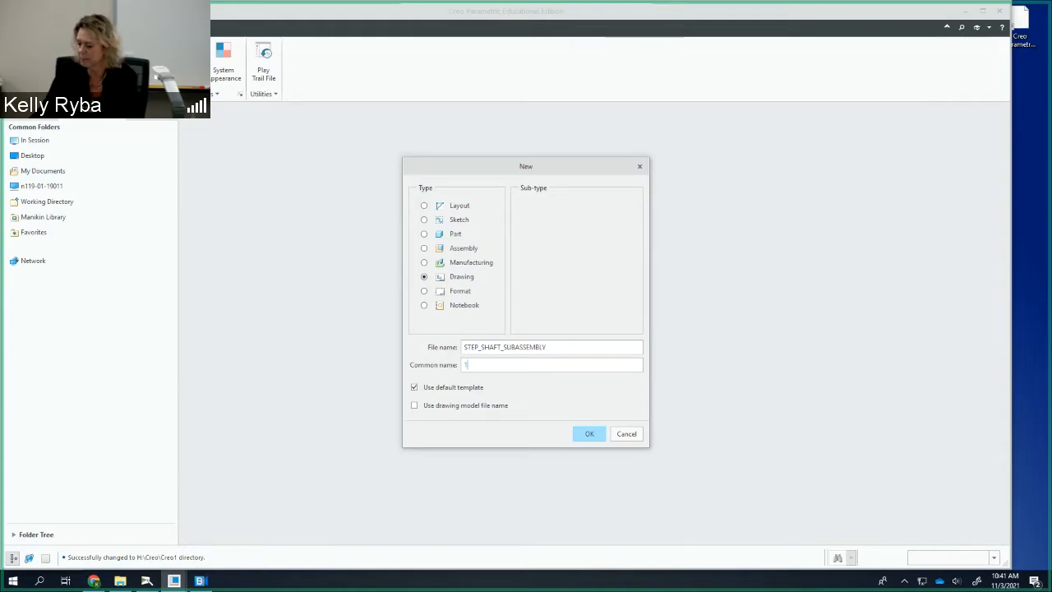
{"action": "type", "text": "2345"}
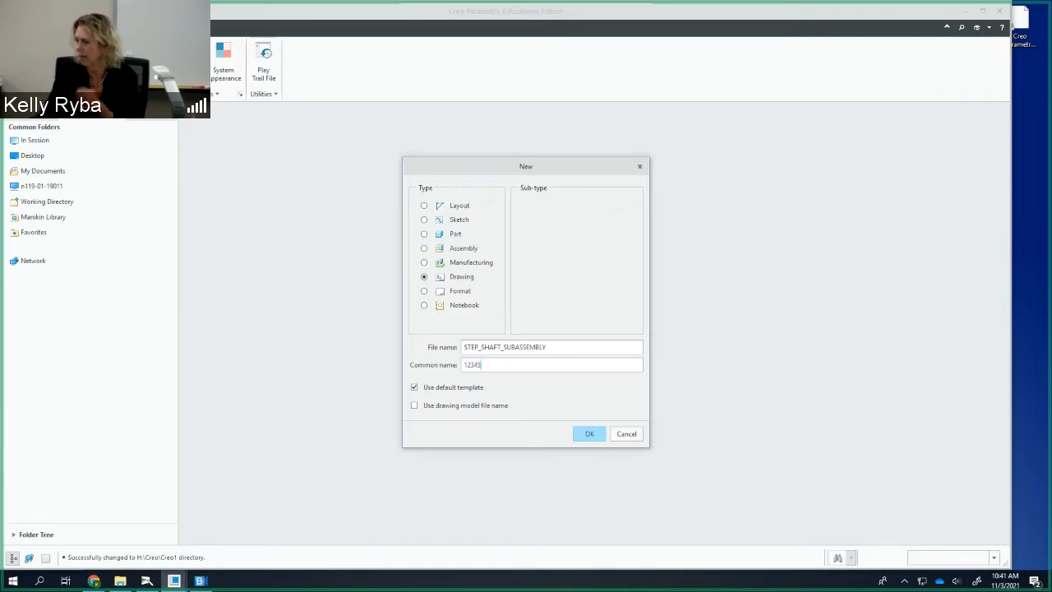
{"action": "left_click", "coordinate": [588, 435]}
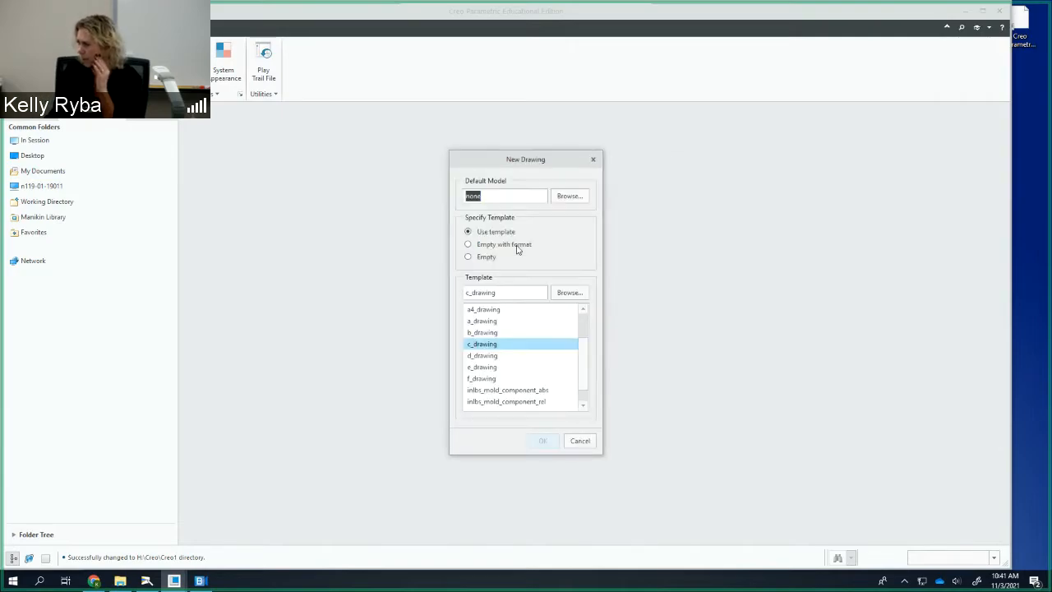
Choose step-staft_assembly.asm from the Creo1 folder as the drawing's default model
{"action": "left_click", "coordinate": [568, 197]}
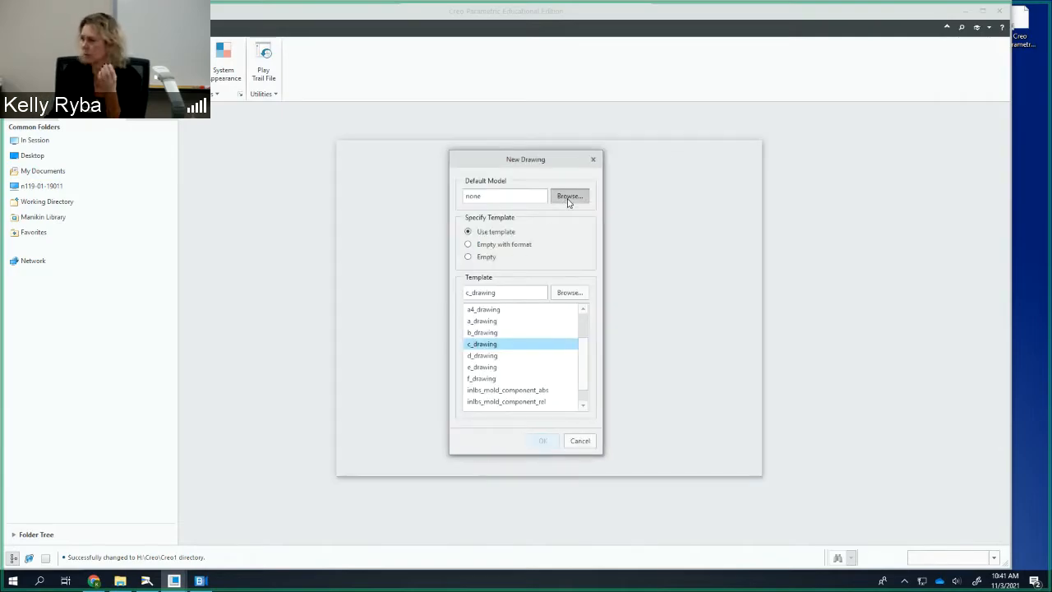
{"action": "left_click", "coordinate": [655, 416]}
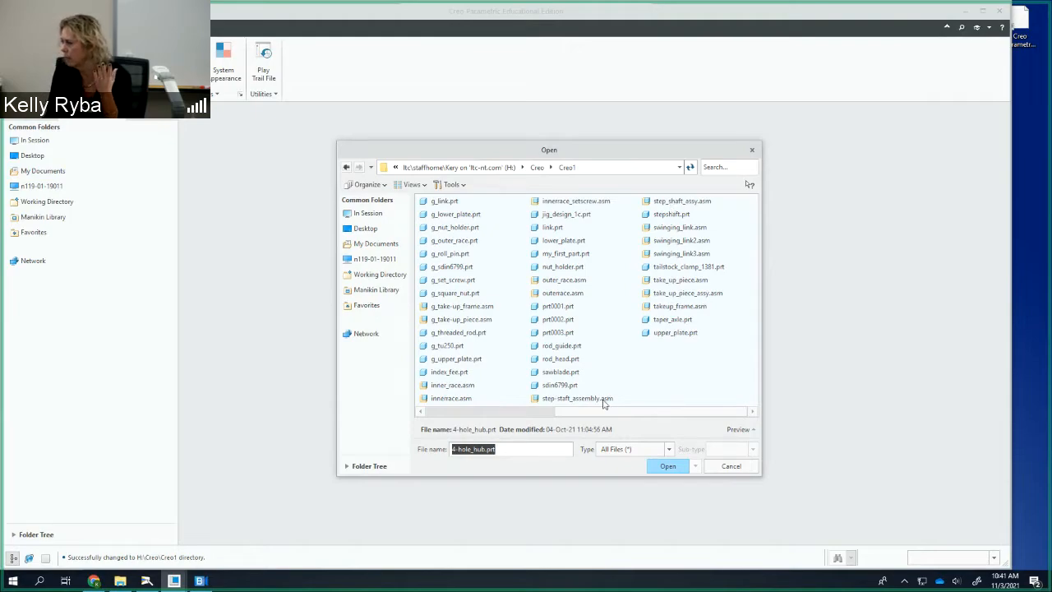
{"action": "left_click", "coordinate": [575, 400]}
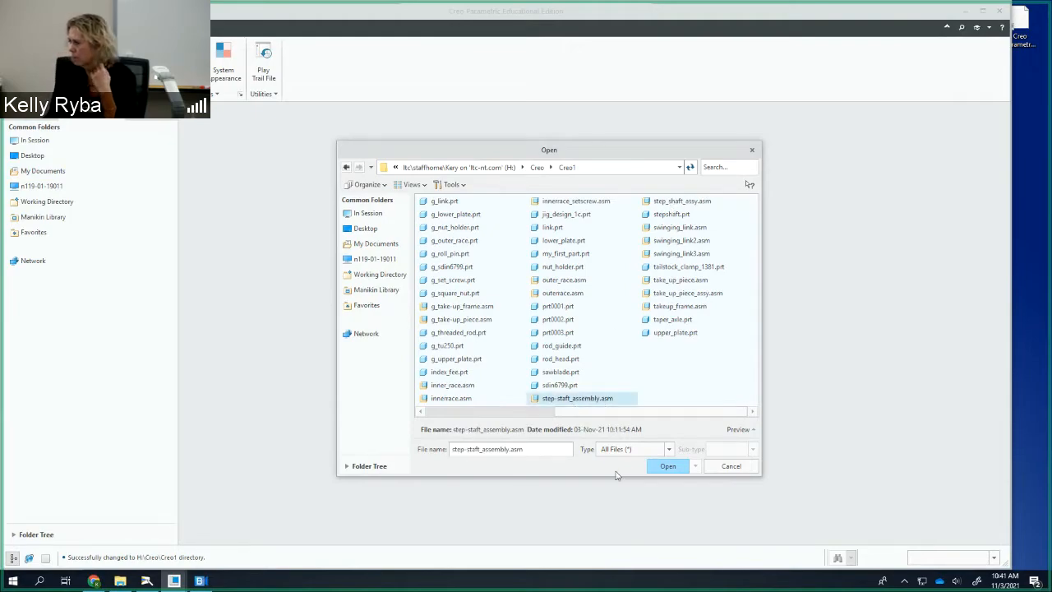
{"action": "left_click", "coordinate": [666, 467]}
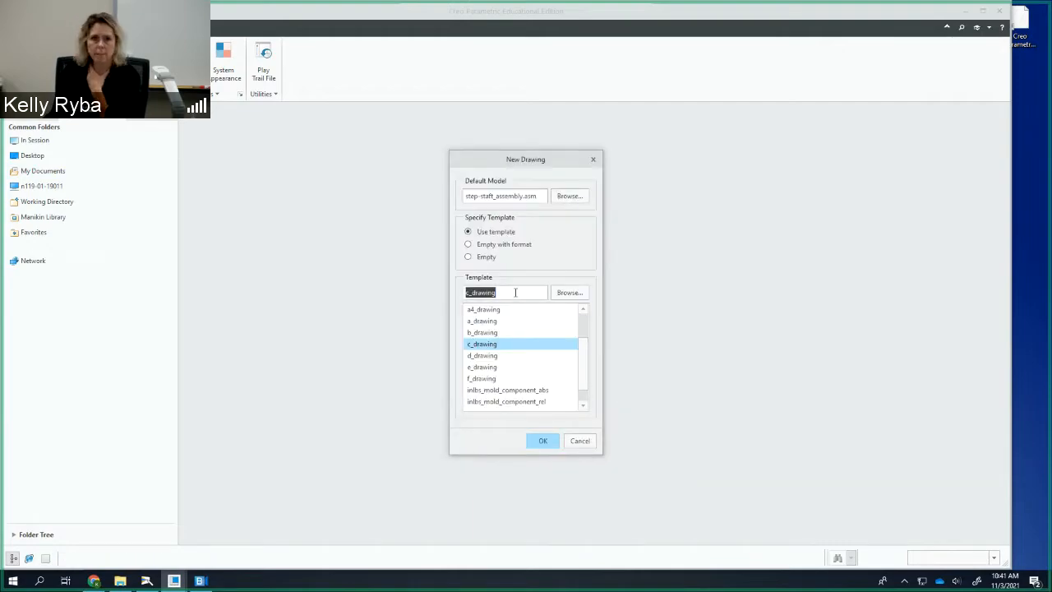
Use ltca_template_assy_2view.drw from the working directory as the template and create the drawing
{"action": "left_click", "coordinate": [570, 293]}
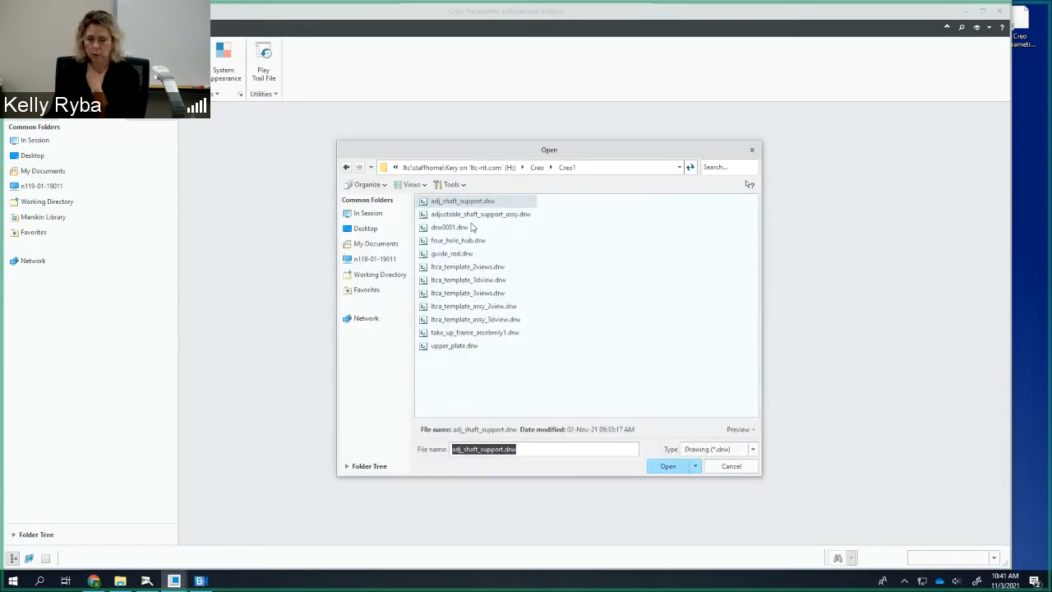
{"action": "left_click", "coordinate": [479, 308]}
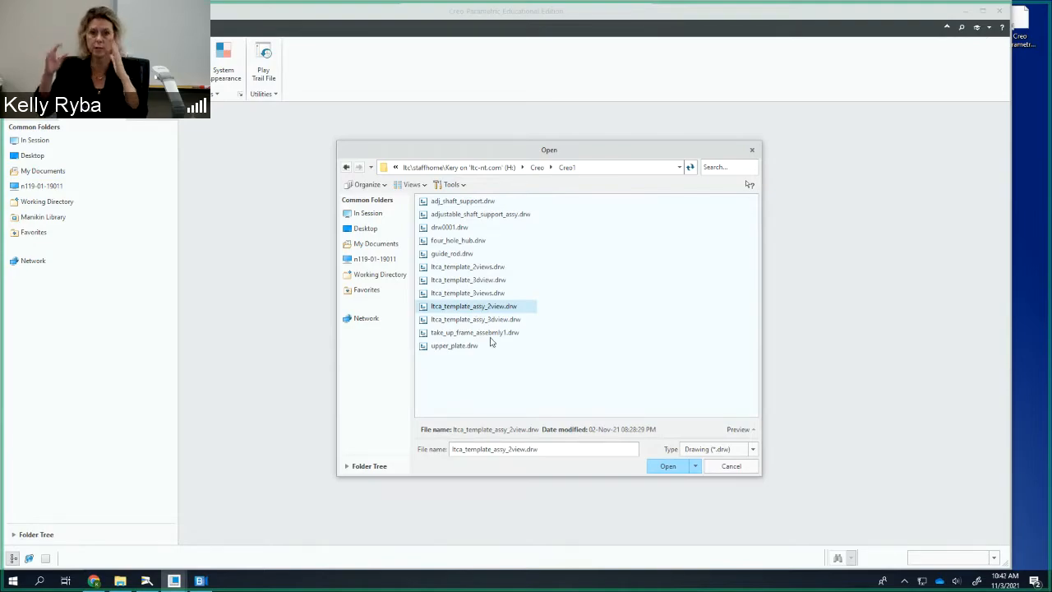
{"action": "left_click", "coordinate": [668, 465]}
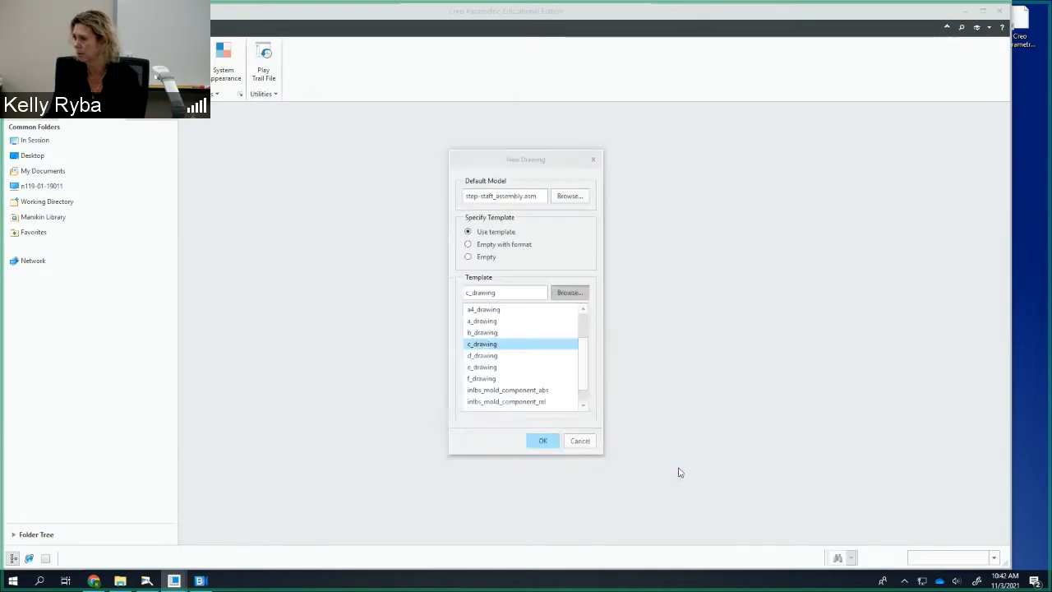
{"action": "left_click", "coordinate": [540, 440]}
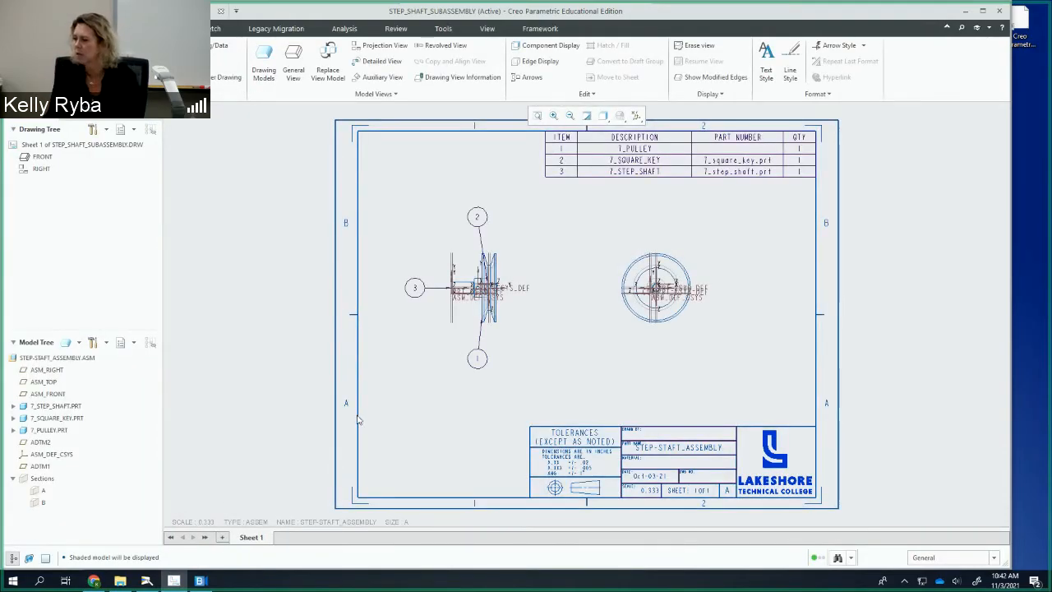
Set the drawing sheet's scale to .75
{"action": "double_click", "coordinate": [202, 523]}
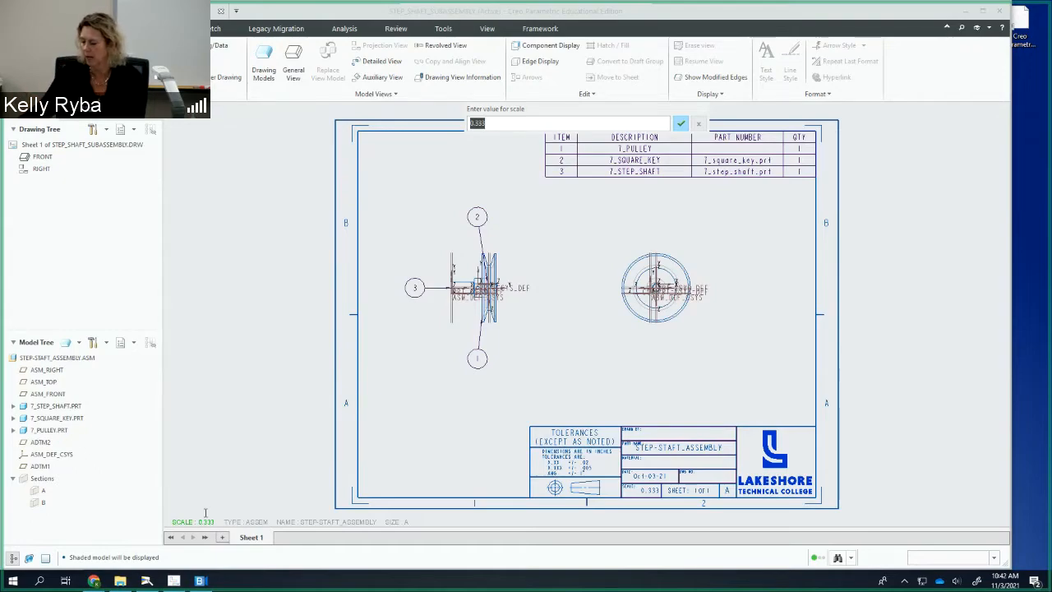
{"action": "type", "text": ".75"}
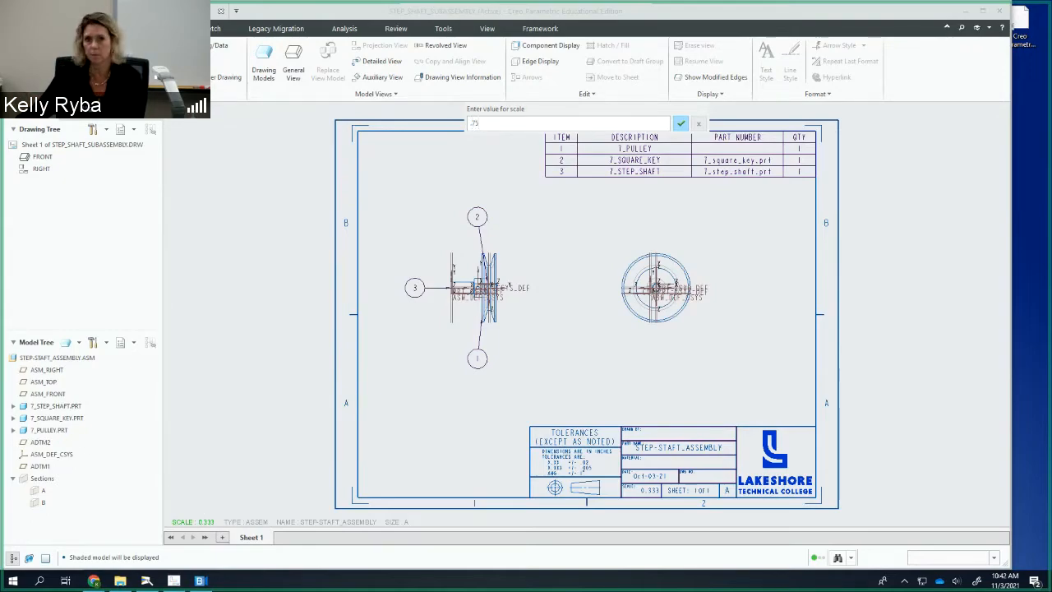
{"action": "key", "text": "Return"}
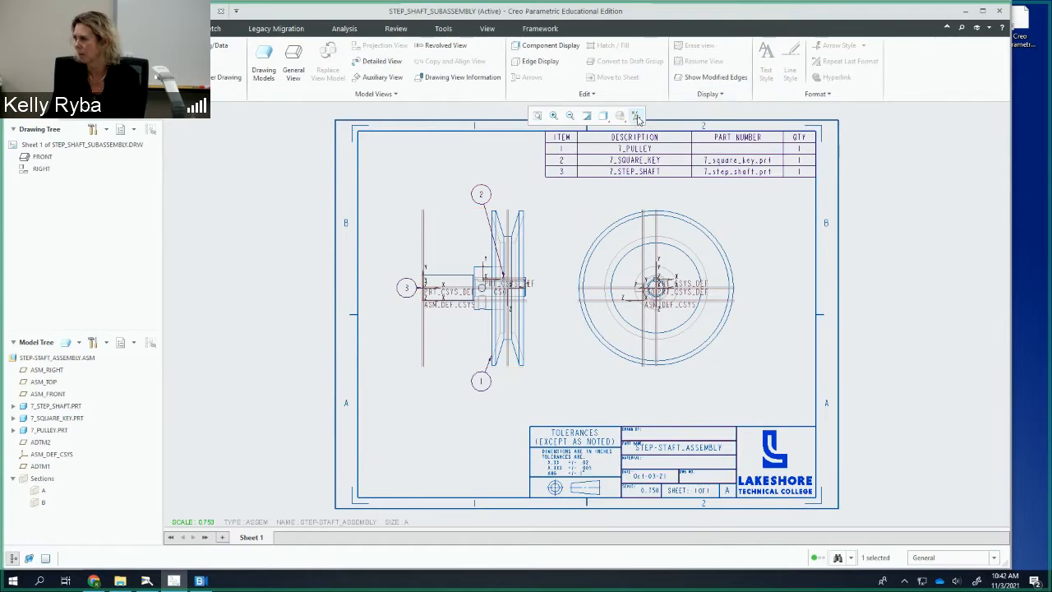
Hide all datum axes, points, coordinate systems and planes in the drawing
{"action": "left_click", "coordinate": [635, 115]}
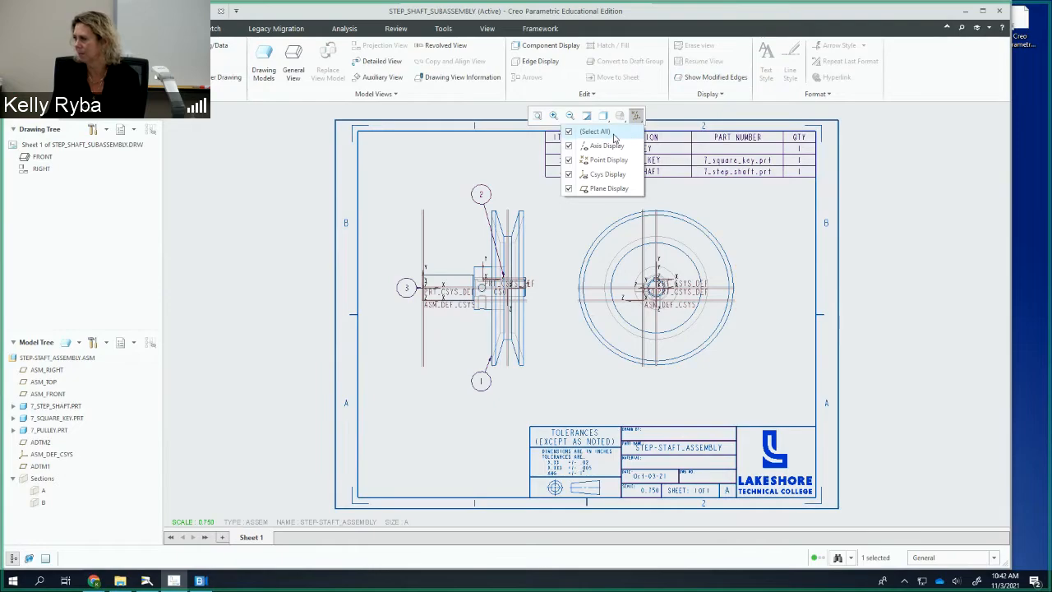
{"action": "left_click", "coordinate": [613, 137]}
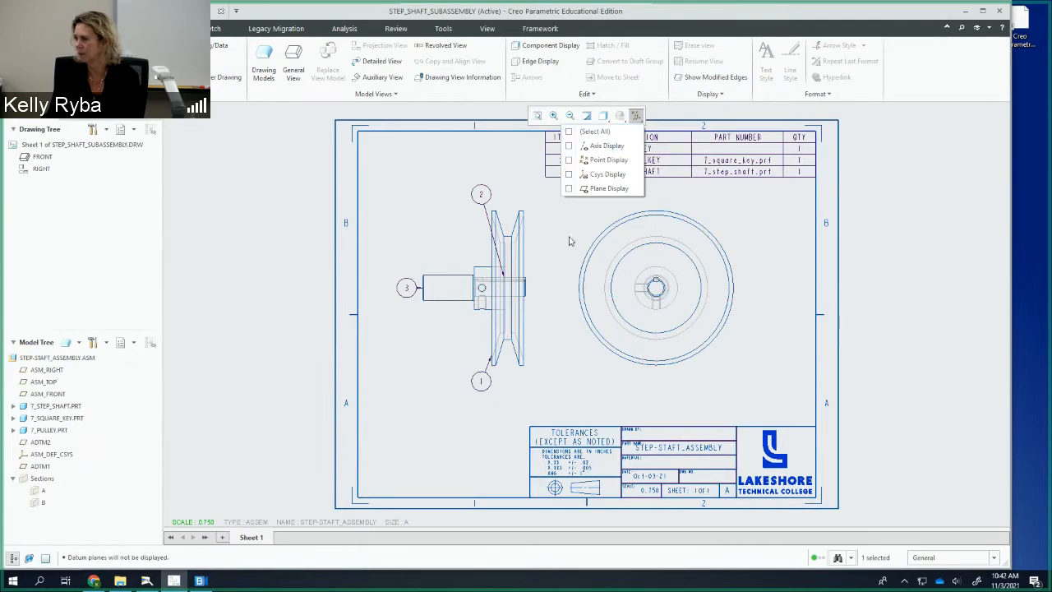
{"action": "left_click", "coordinate": [398, 204]}
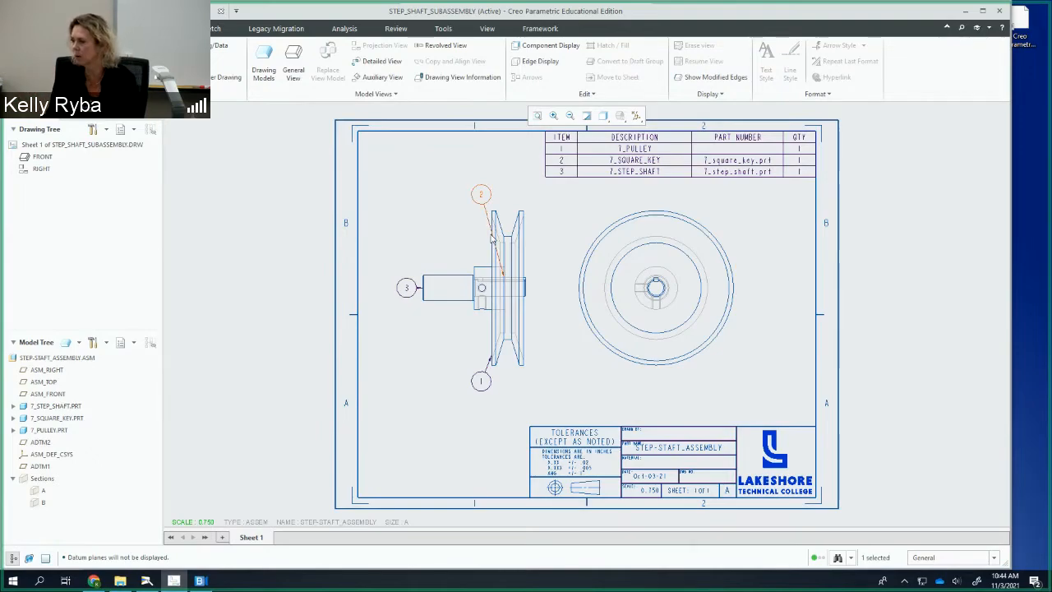
Set the FRONT view's section option to 2D cross-section and add an entry to its section list
{"action": "left_click", "coordinate": [460, 226]}
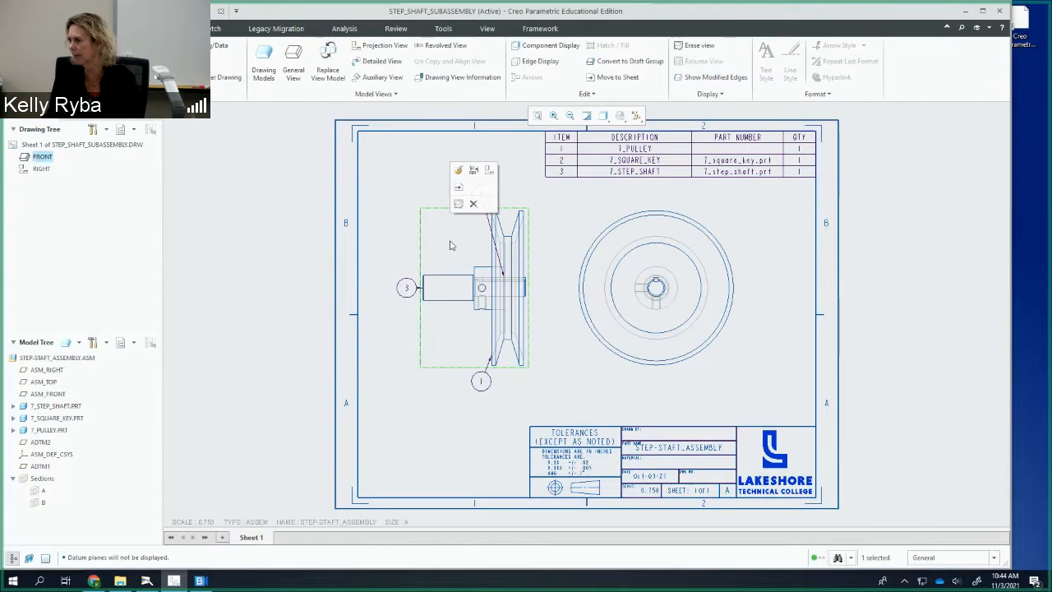
{"action": "left_click", "coordinate": [458, 172]}
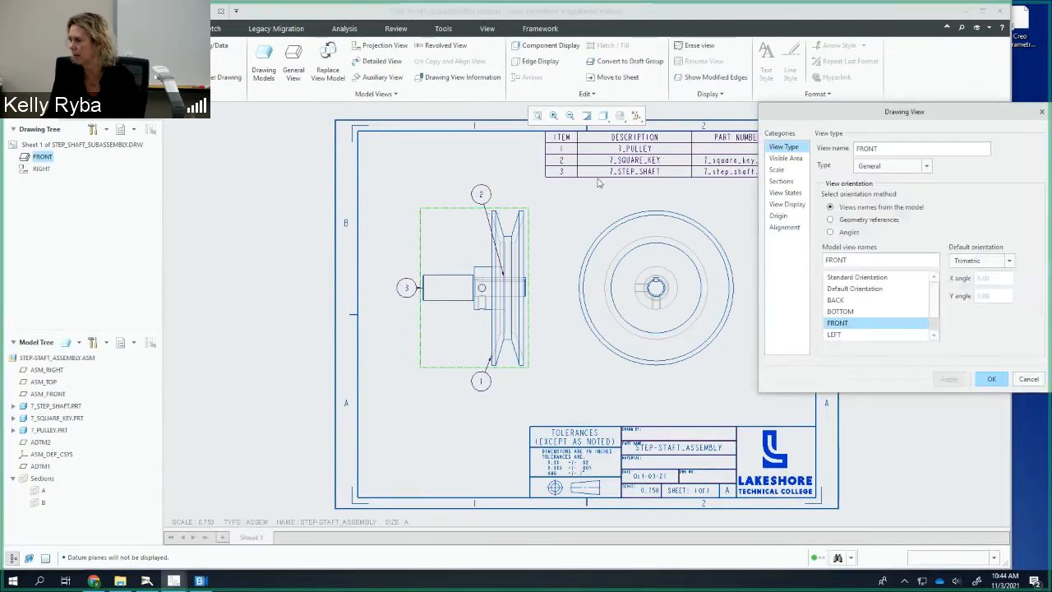
{"action": "left_click", "coordinate": [780, 181]}
{"action": "left_click", "coordinate": [820, 158]}
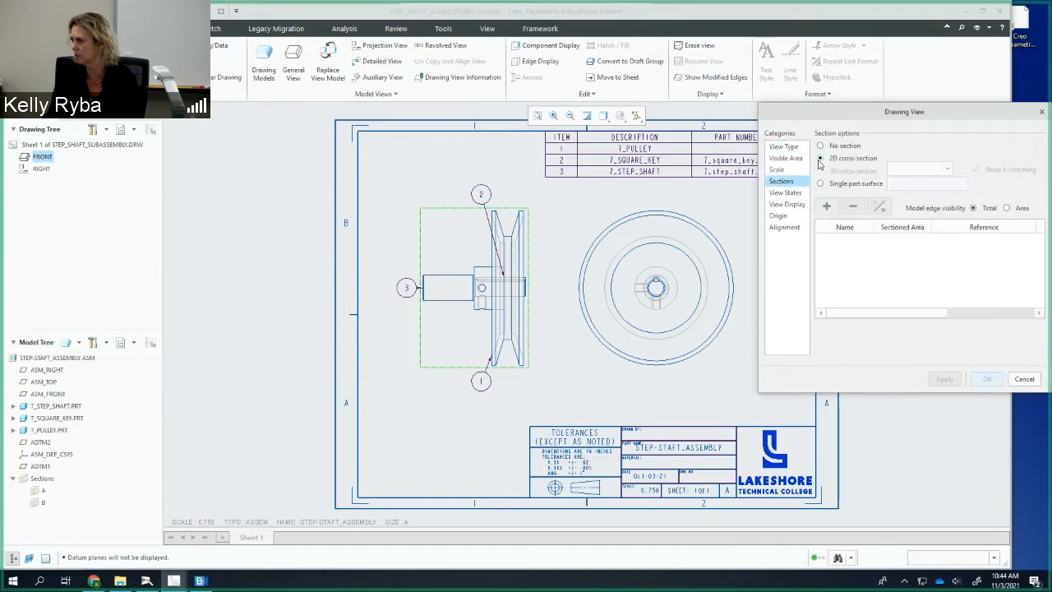
{"action": "left_click", "coordinate": [826, 207]}
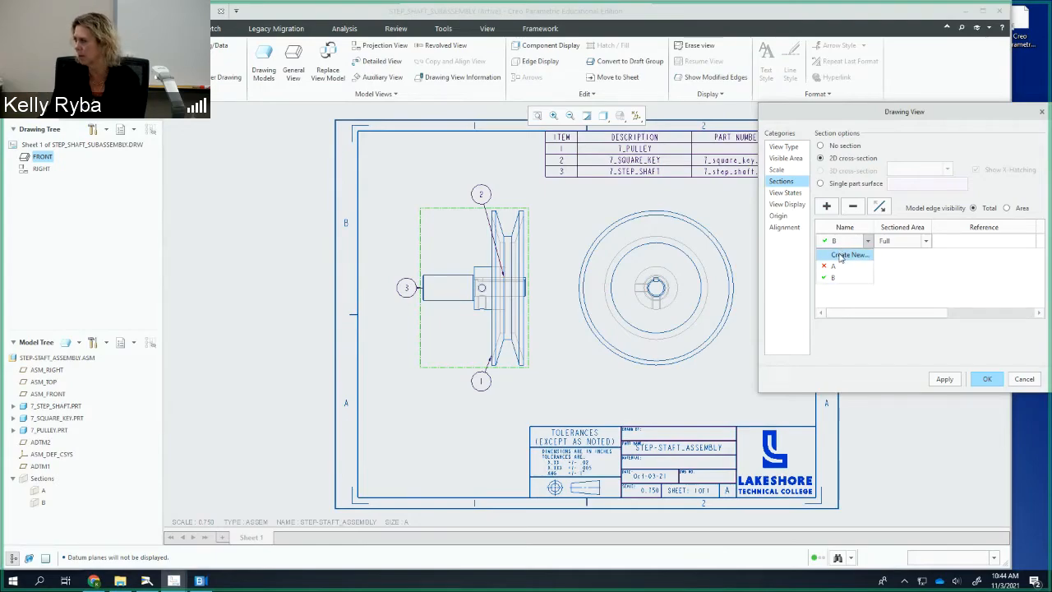
Create a planar, single cross-section named D for the front view through the ASM_RIGHT plane
{"action": "left_click", "coordinate": [839, 257]}
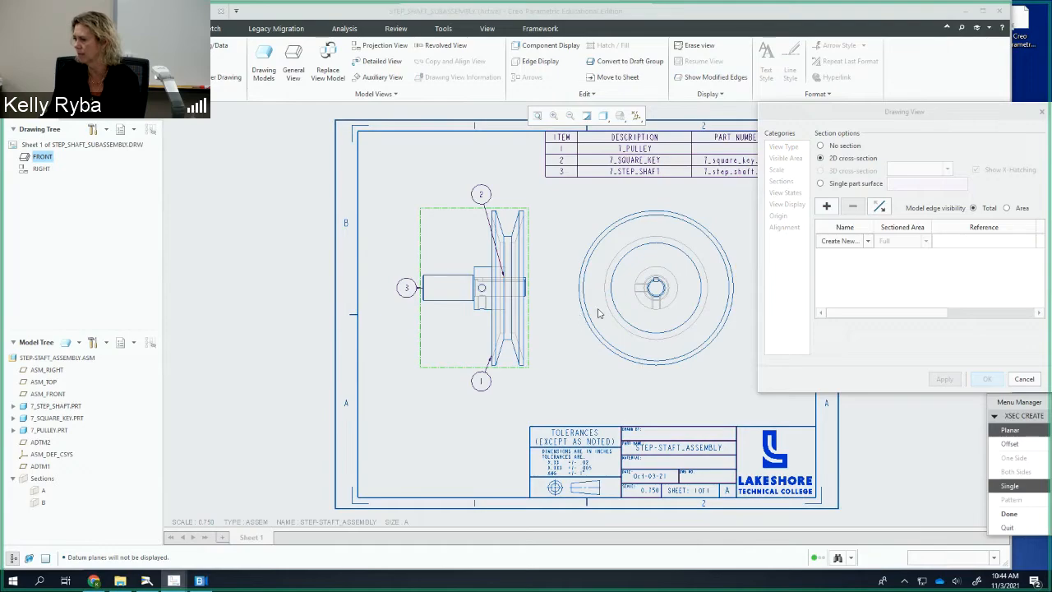
{"action": "left_click", "coordinate": [1010, 515]}
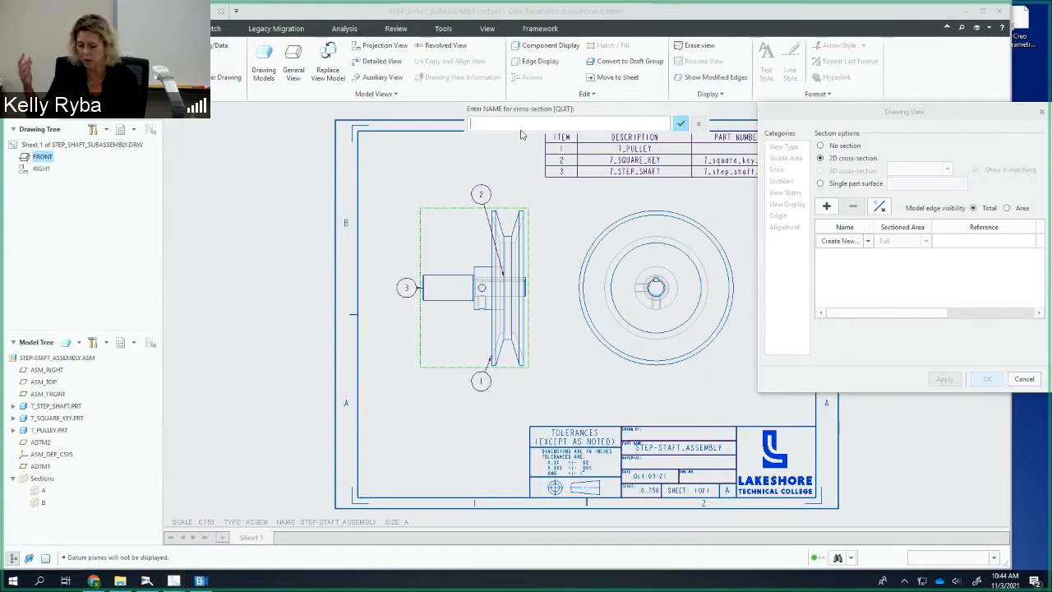
{"action": "type", "text": "D"}
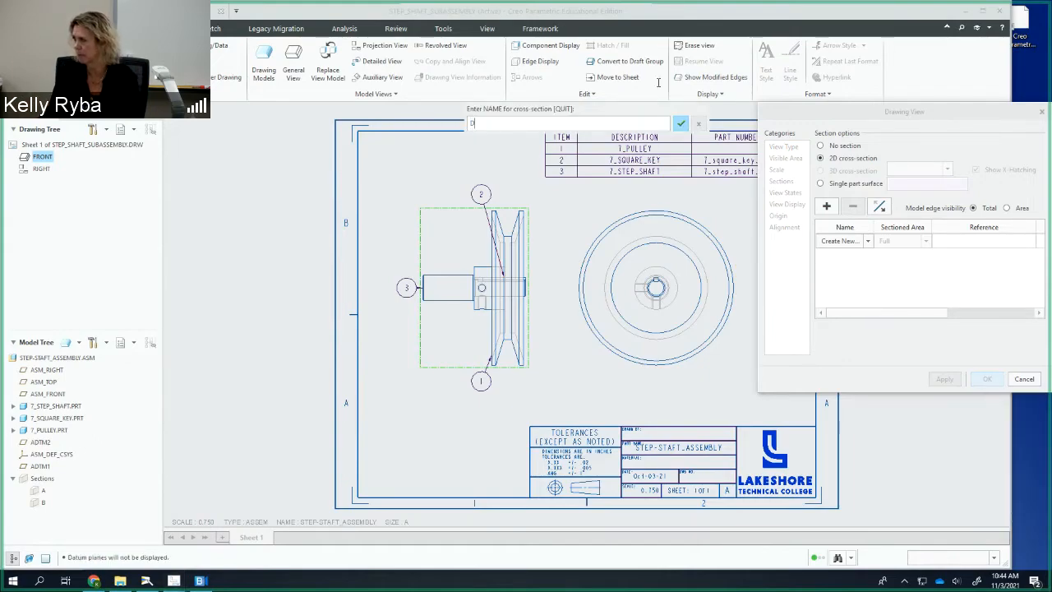
{"action": "left_click", "coordinate": [680, 123]}
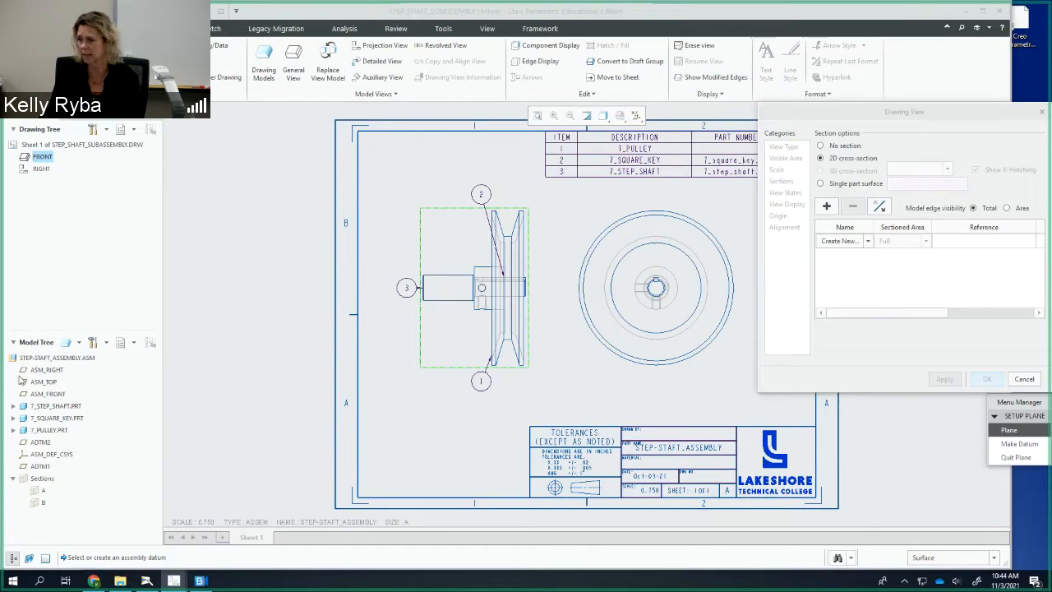
{"action": "left_click", "coordinate": [47, 371]}
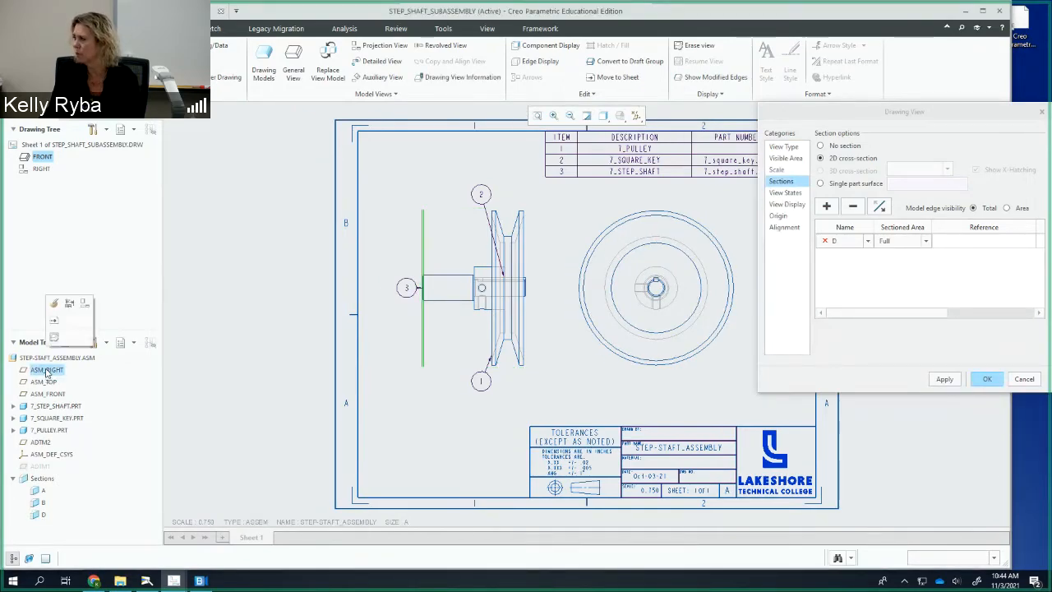
Compare the ASM_RIGHT, ASM_TOP, ASM_FRONT and pulley SIDE planes in the views, and apply section D to the front view
{"action": "left_click", "coordinate": [47, 369]}
{"action": "left_click", "coordinate": [81, 373]}
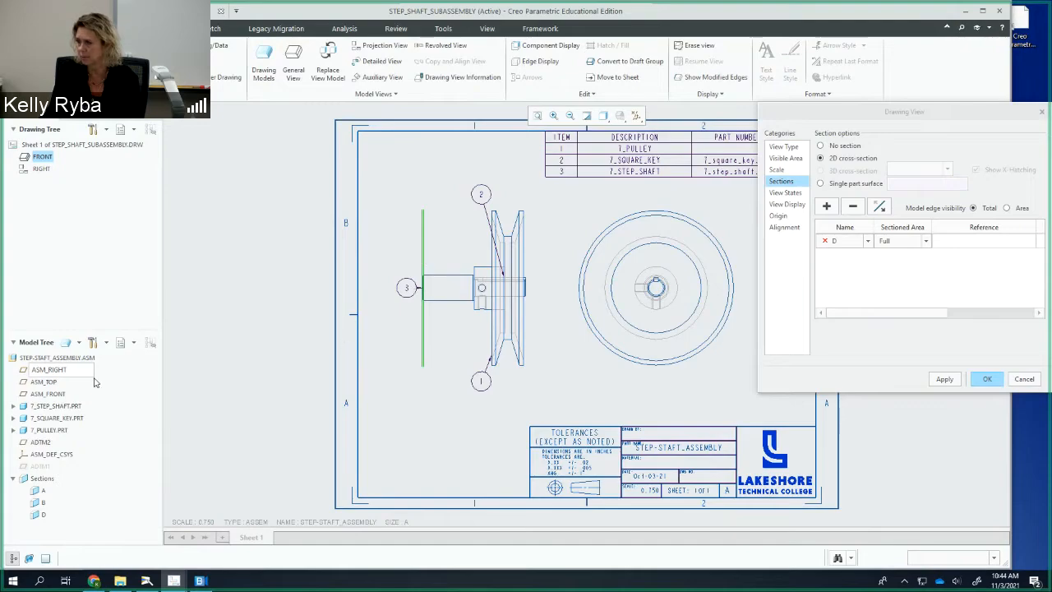
{"action": "left_click", "coordinate": [48, 383]}
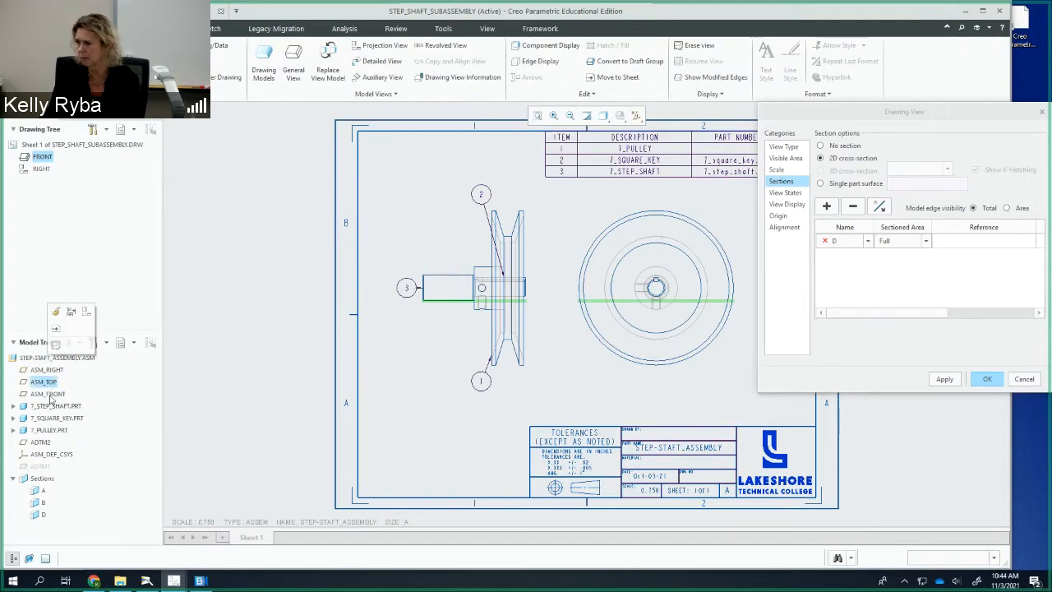
{"action": "left_click", "coordinate": [47, 393]}
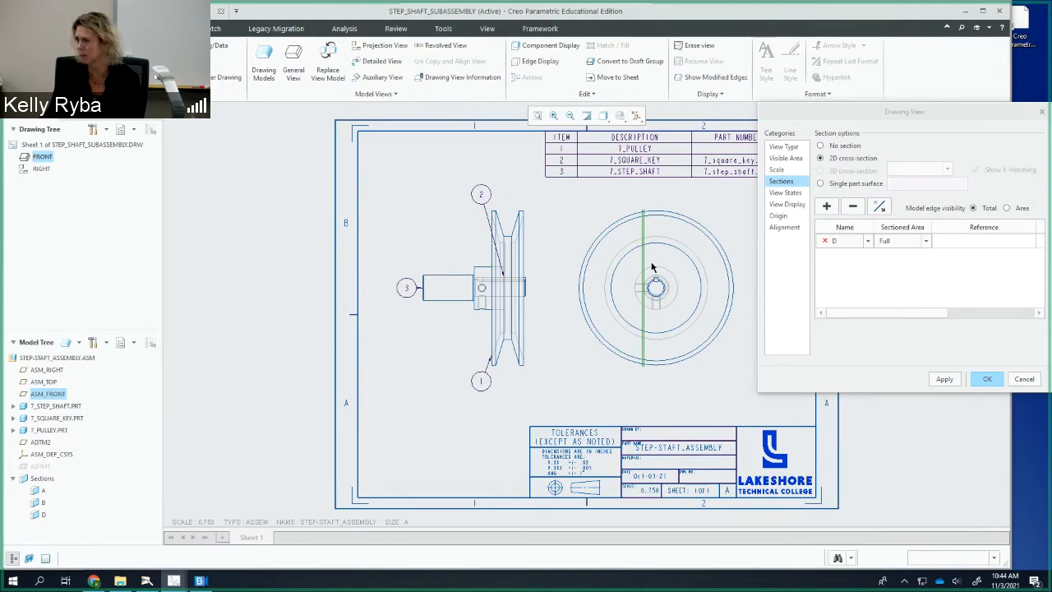
{"action": "left_click", "coordinate": [13, 430]}
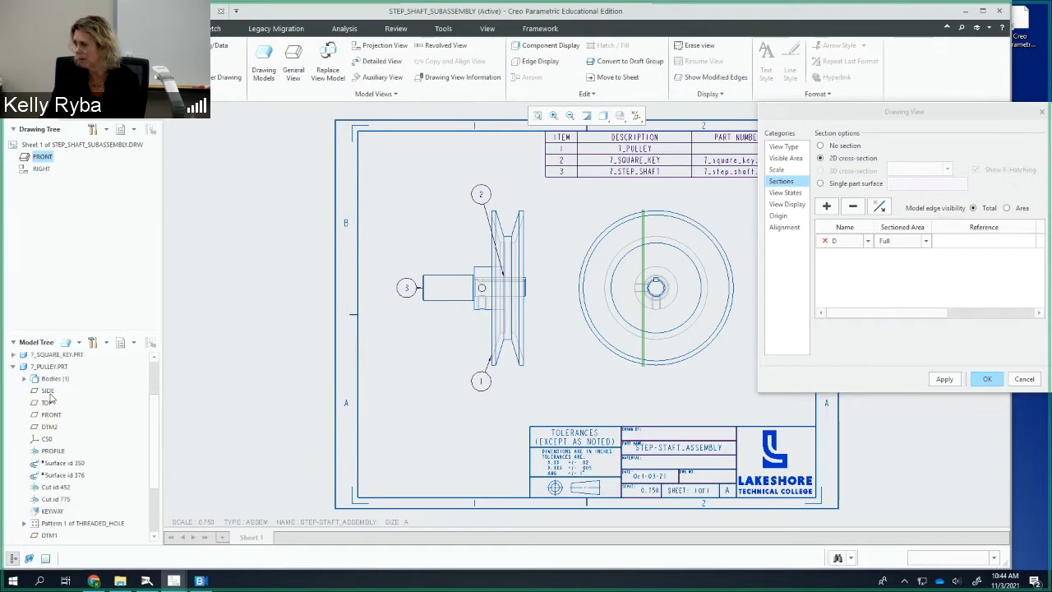
{"action": "left_click", "coordinate": [49, 391]}
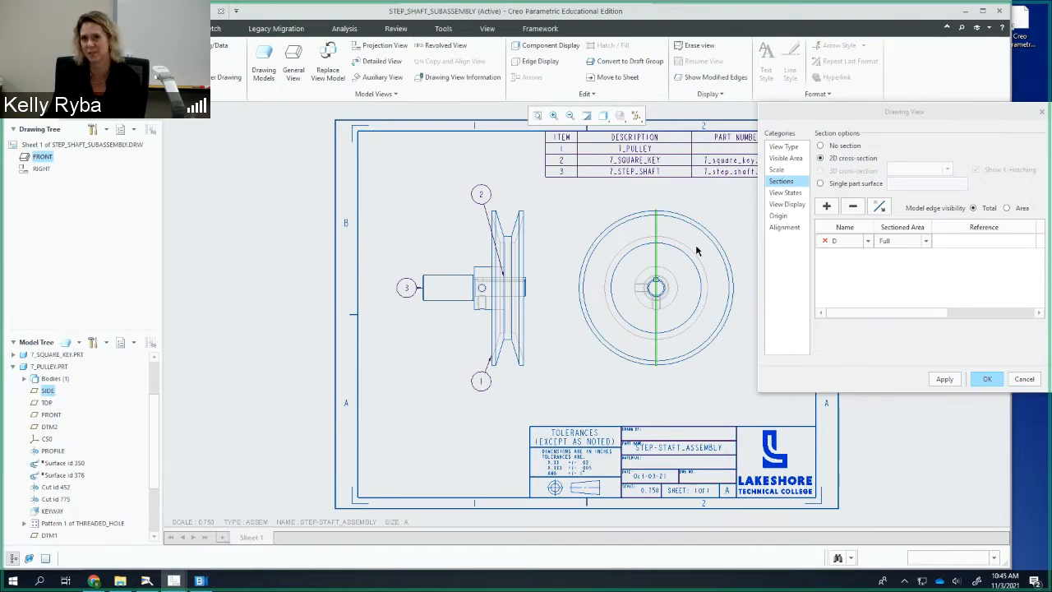
{"action": "left_click", "coordinate": [988, 380]}
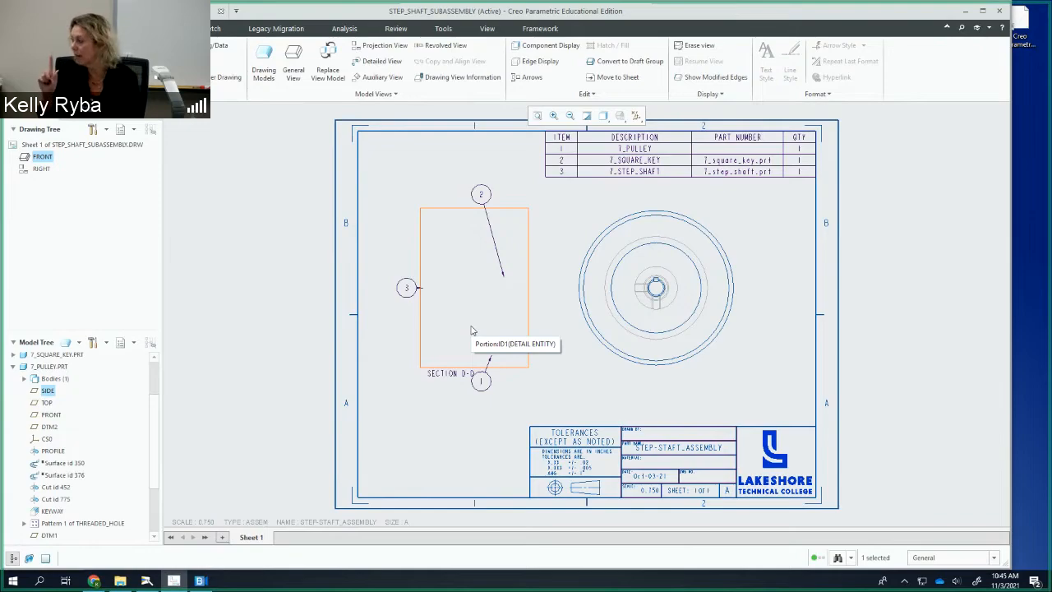
Try to remove section D from the front view's section list
{"action": "left_click", "coordinate": [466, 260]}
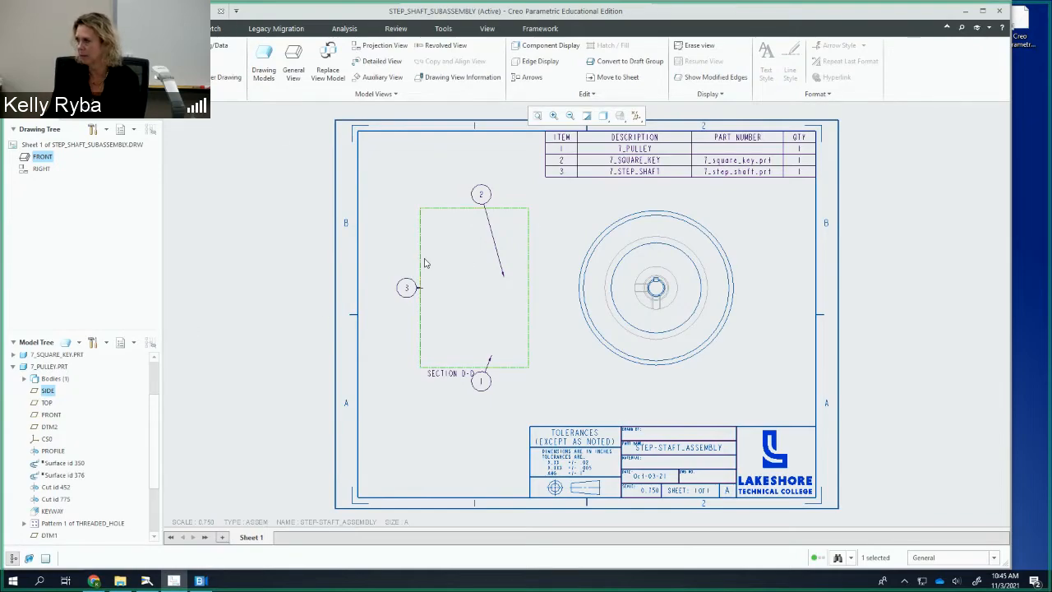
{"action": "double_click", "coordinate": [446, 234]}
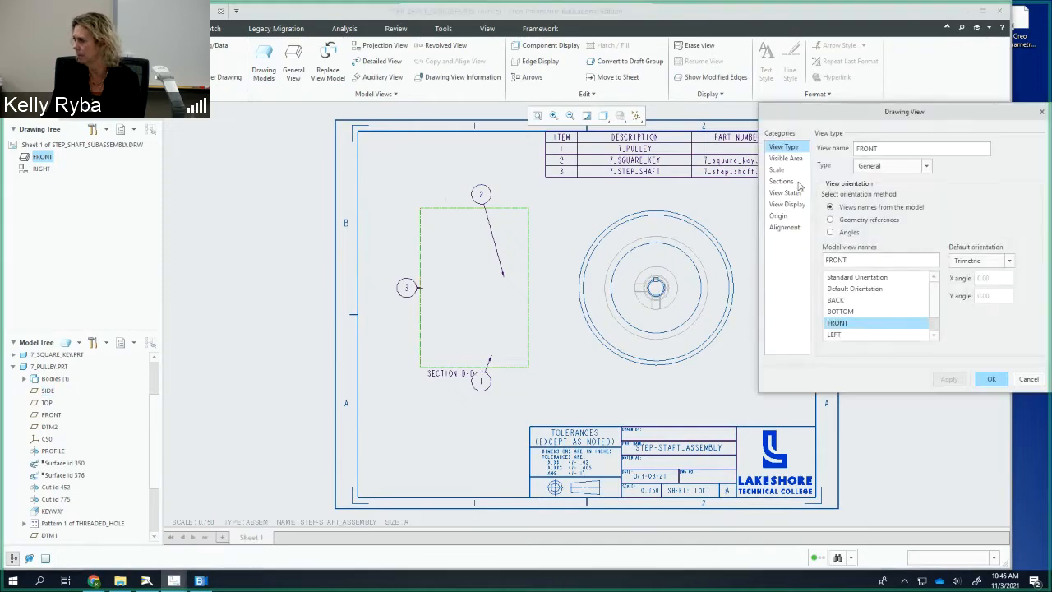
{"action": "left_click", "coordinate": [797, 183]}
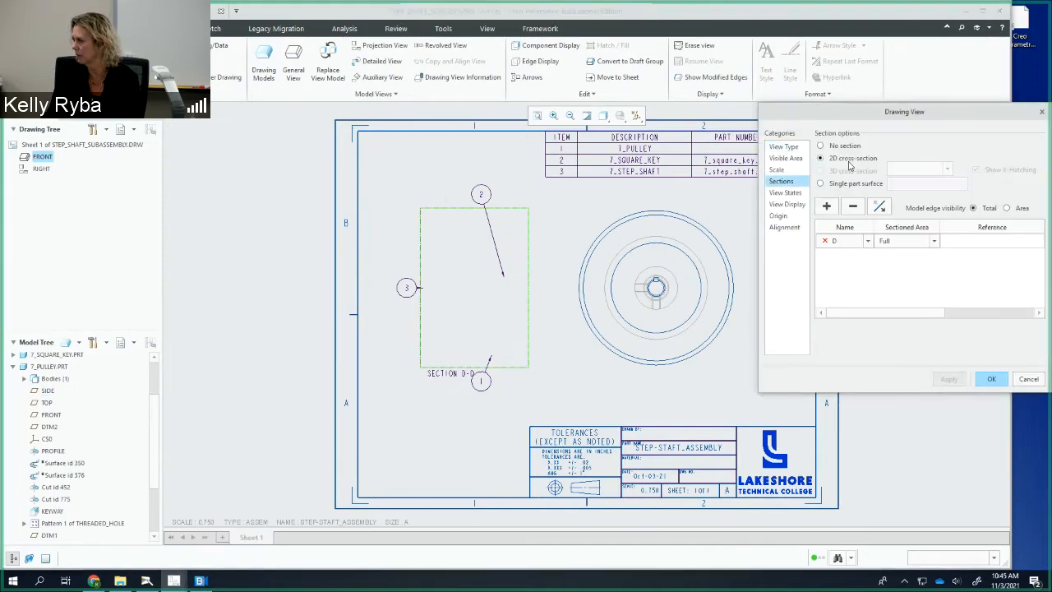
{"action": "left_click", "coordinate": [867, 241]}
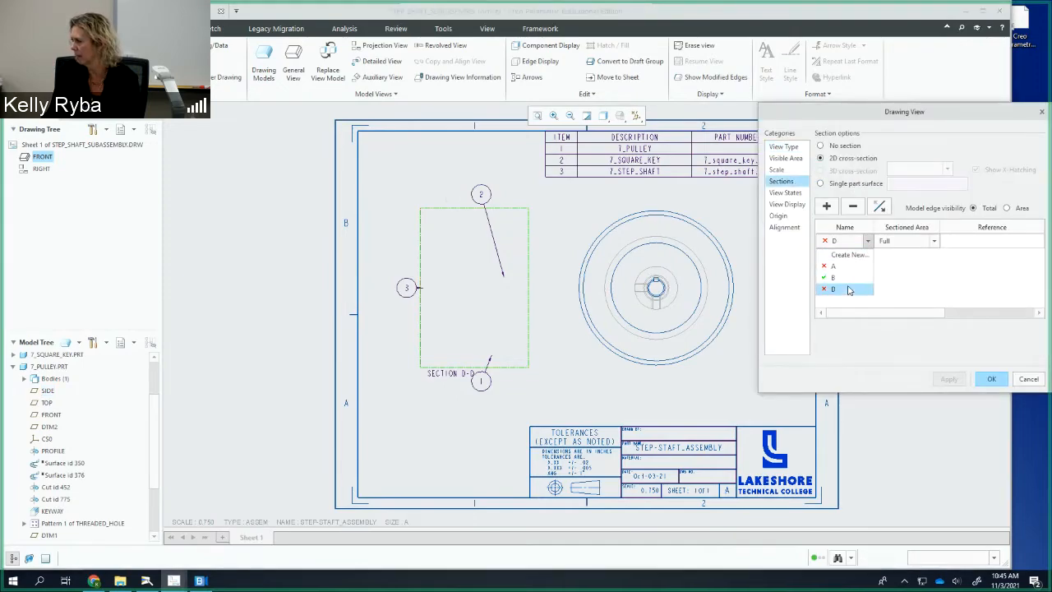
{"action": "left_click", "coordinate": [853, 287]}
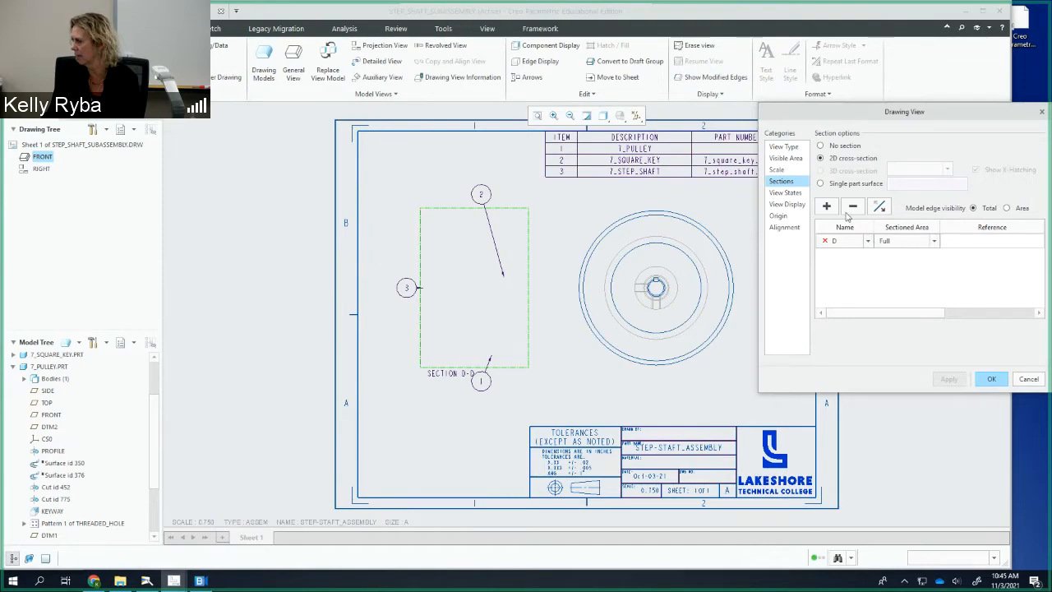
{"action": "left_click", "coordinate": [853, 207]}
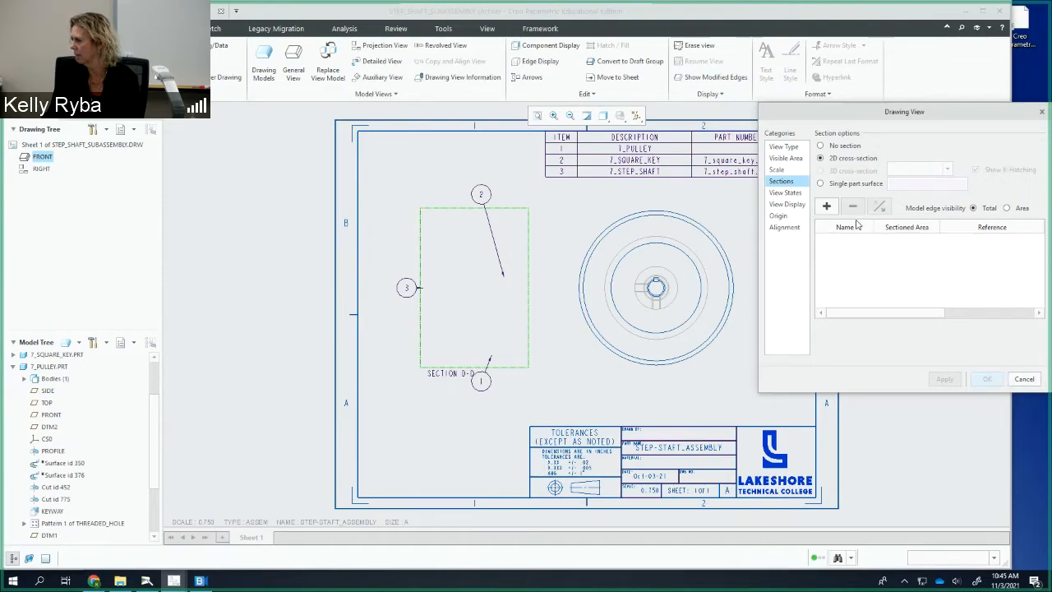
{"action": "left_click", "coordinate": [1023, 379]}
{"action": "left_click", "coordinate": [681, 372]}
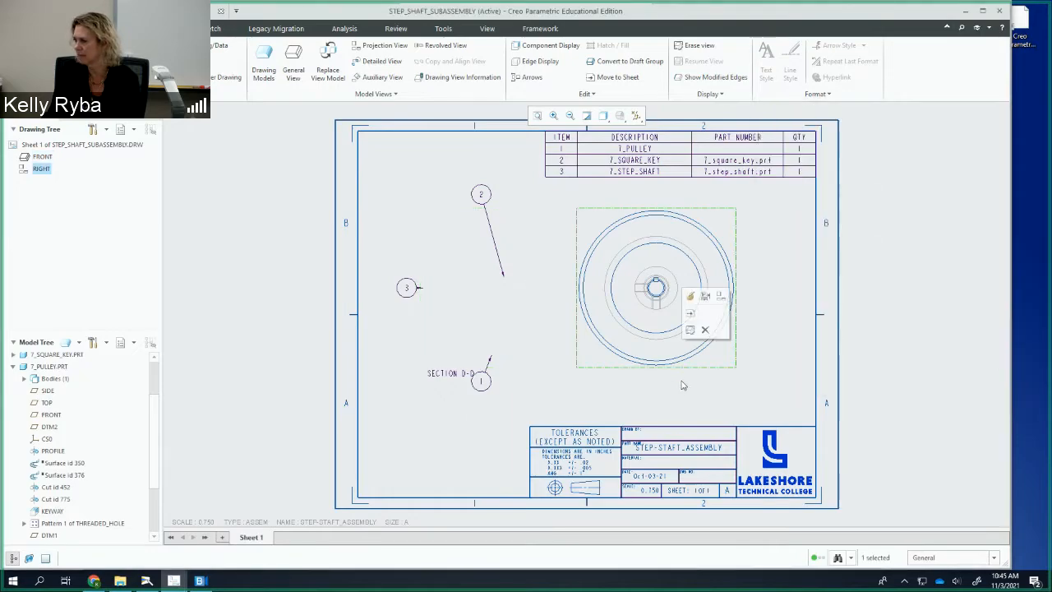
{"action": "left_click", "coordinate": [670, 384]}
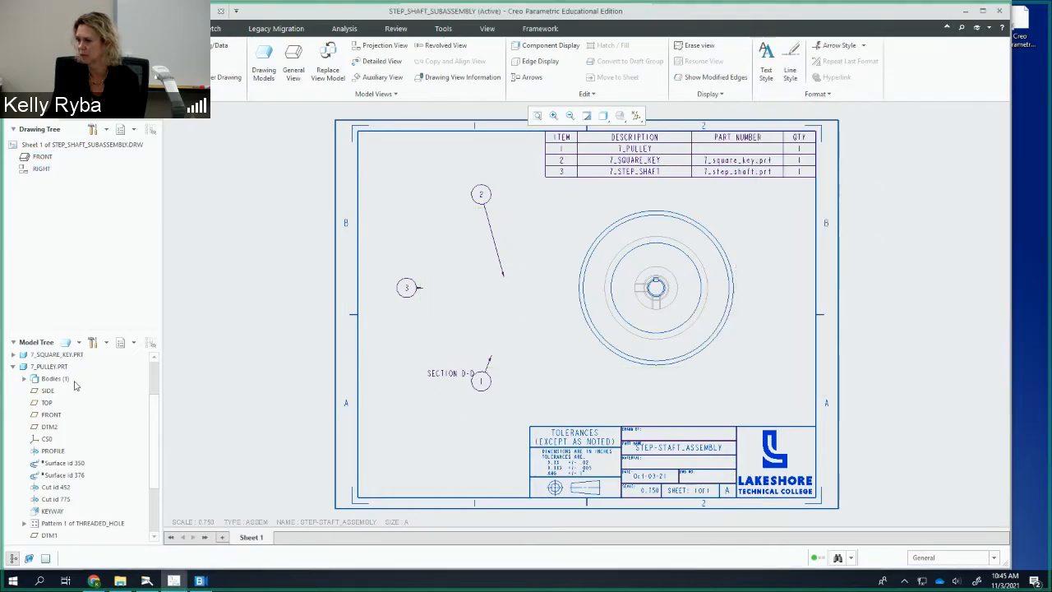
Try to delete section D from the assembly's Sections in the model tree
{"action": "left_click", "coordinate": [13, 367]}
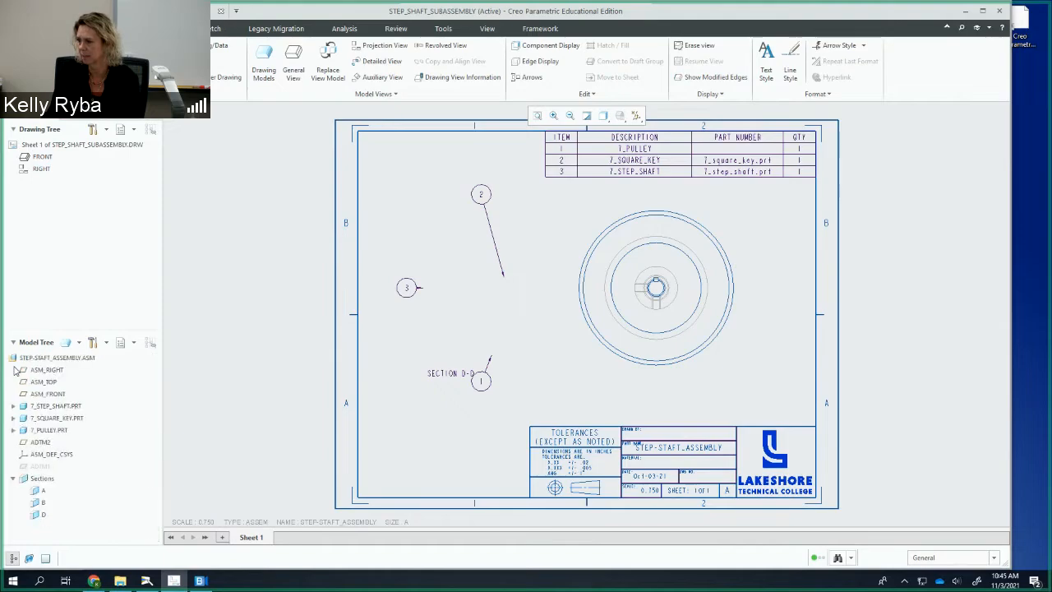
{"action": "left_click", "coordinate": [42, 514]}
{"action": "right_click", "coordinate": [46, 516]}
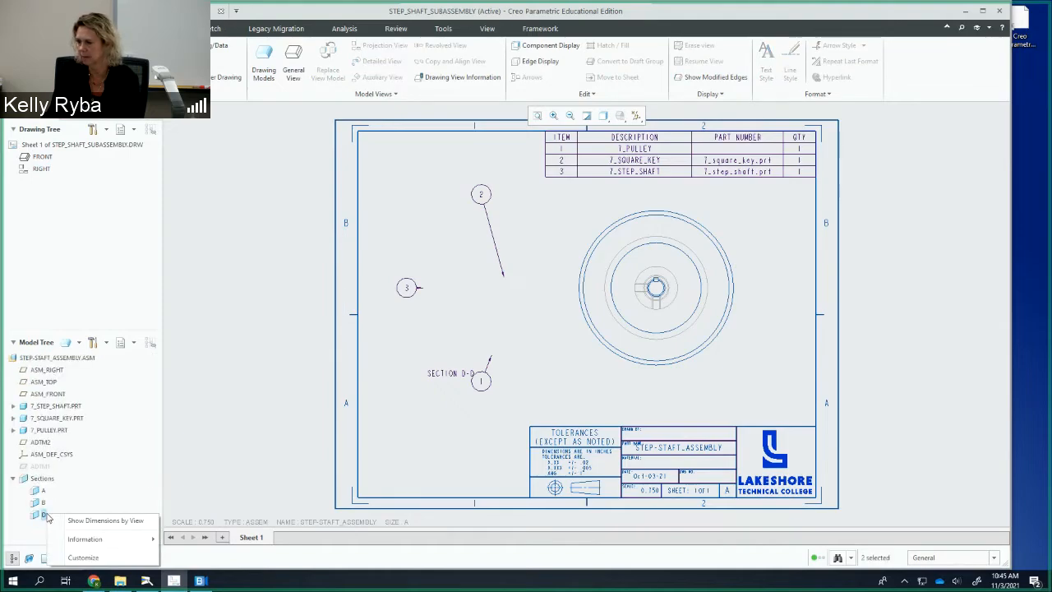
{"action": "mouse_move", "coordinate": [83, 540]}
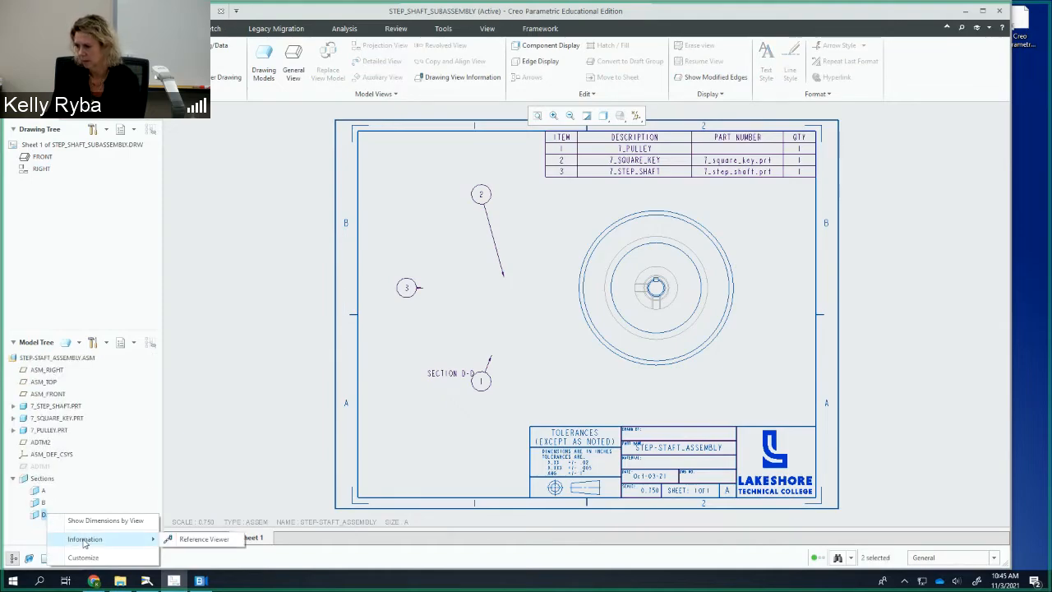
{"action": "left_click", "coordinate": [90, 520]}
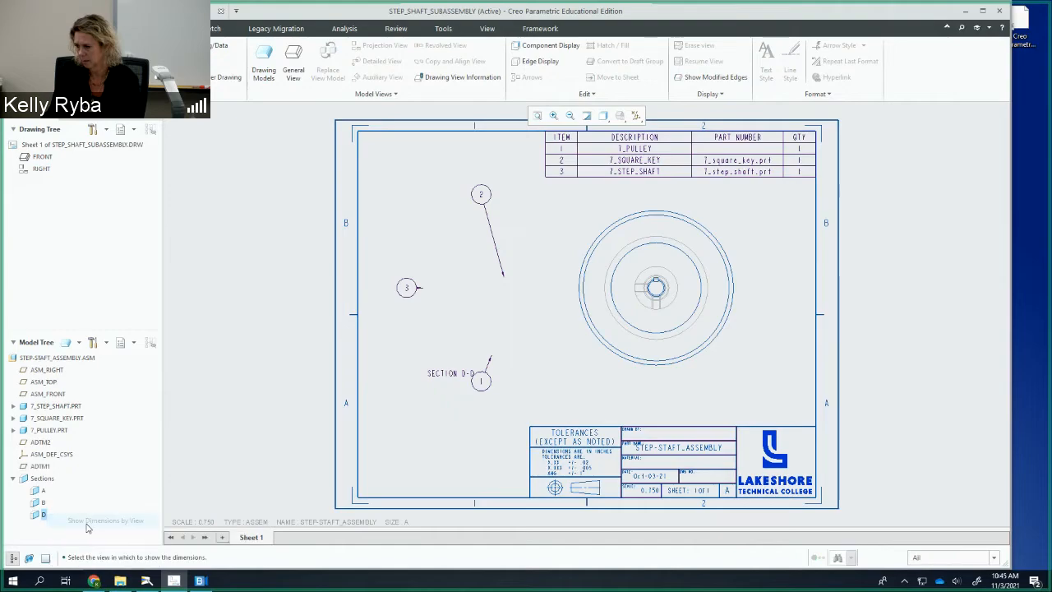
{"action": "right_click", "coordinate": [45, 516]}
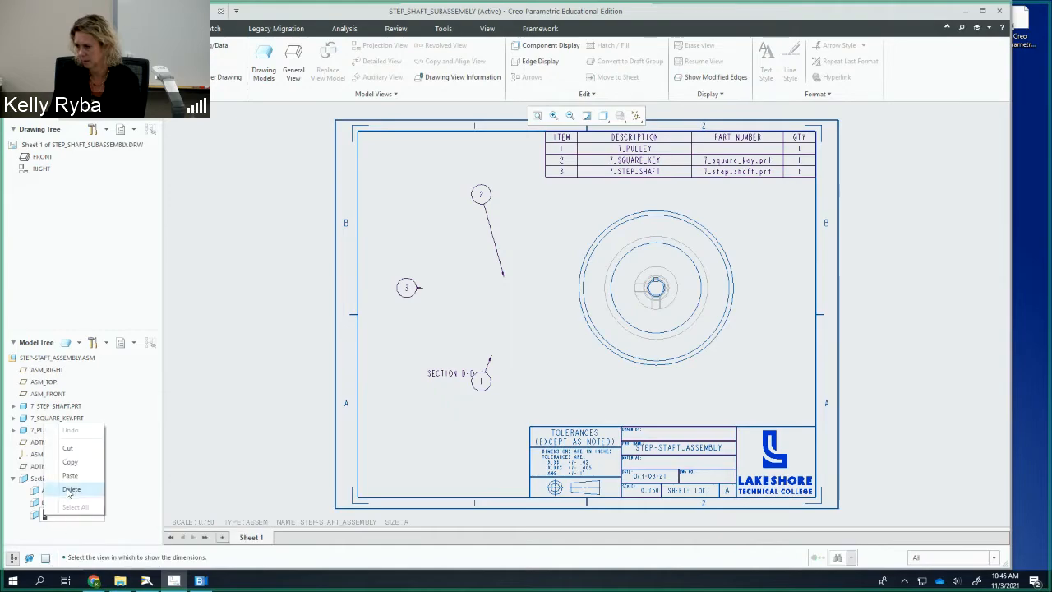
{"action": "left_click", "coordinate": [71, 490]}
{"action": "left_click", "coordinate": [55, 530]}
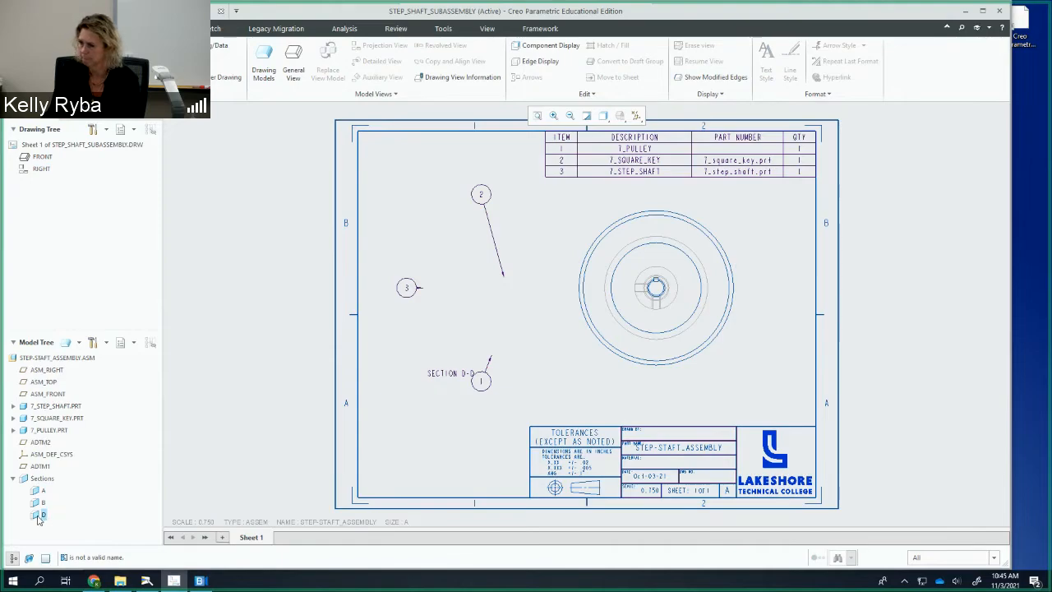
{"action": "double_click", "coordinate": [45, 516]}
{"action": "left_click", "coordinate": [35, 515]}
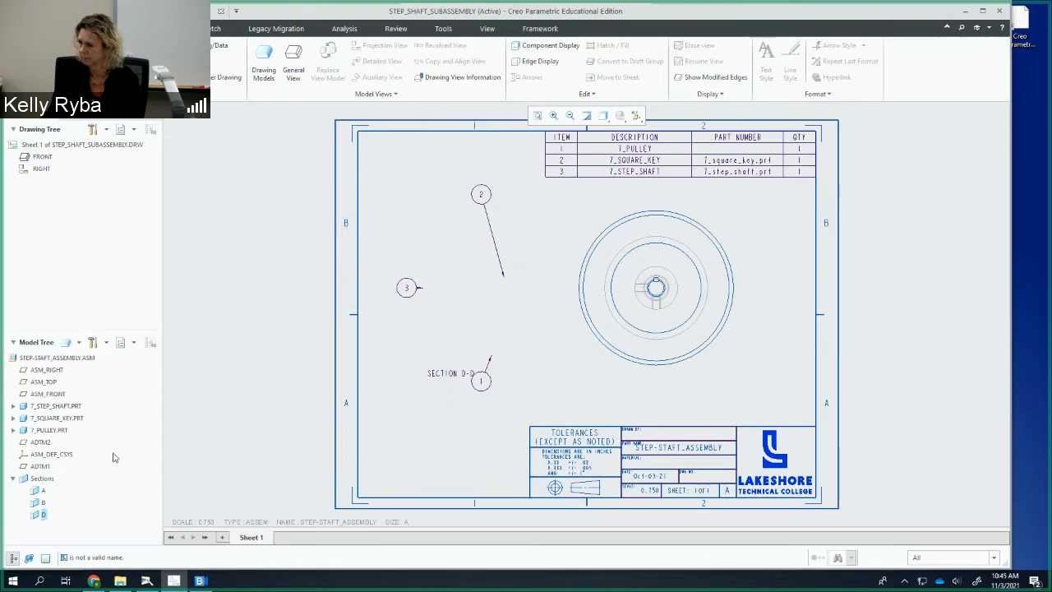
{"action": "left_click", "coordinate": [52, 480]}
{"action": "left_click", "coordinate": [41, 515]}
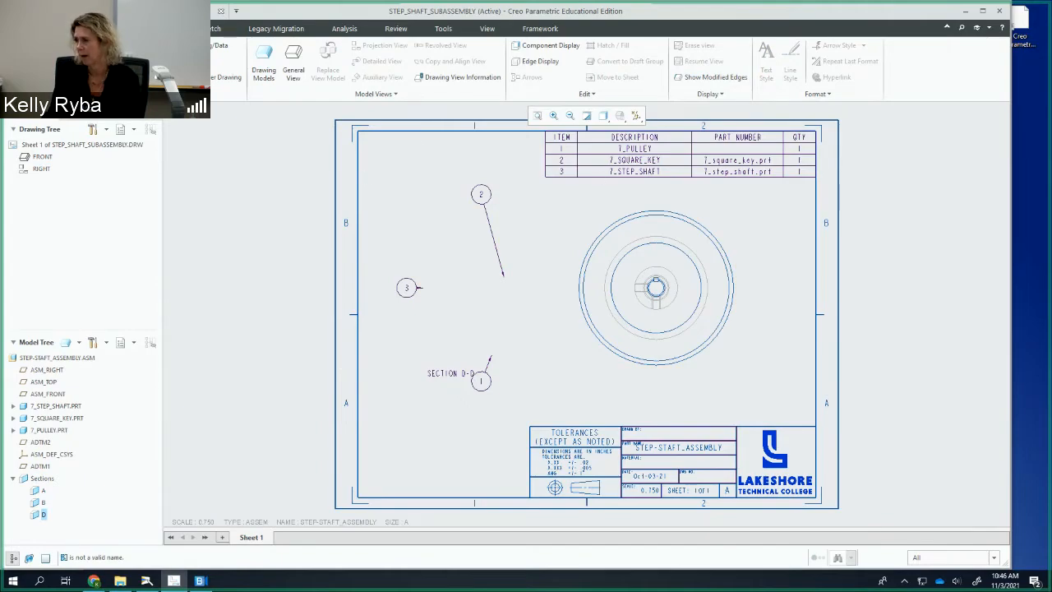
Close the step shaft subassembly drawing
{"action": "key", "text": "alt+f"}
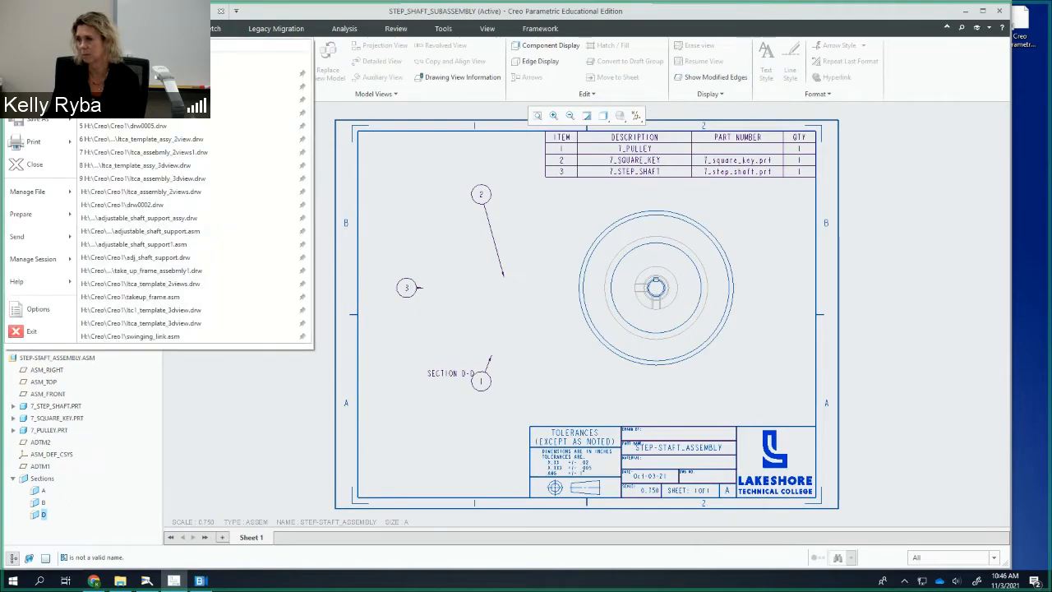
{"action": "key", "text": "Escape"}
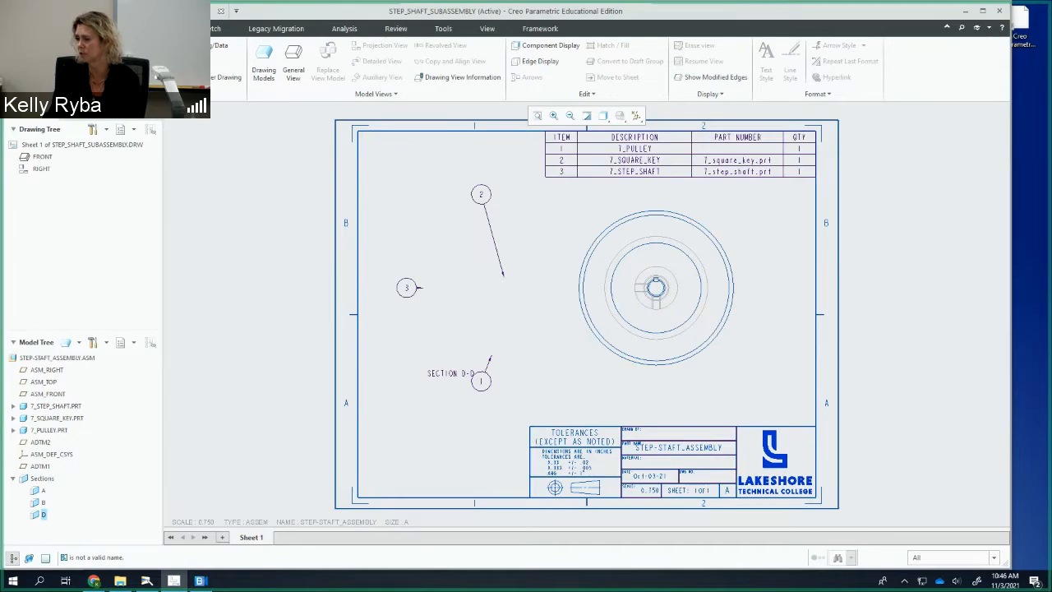
{"action": "left_click", "coordinate": [23, 28]}
{"action": "left_click", "coordinate": [37, 166]}
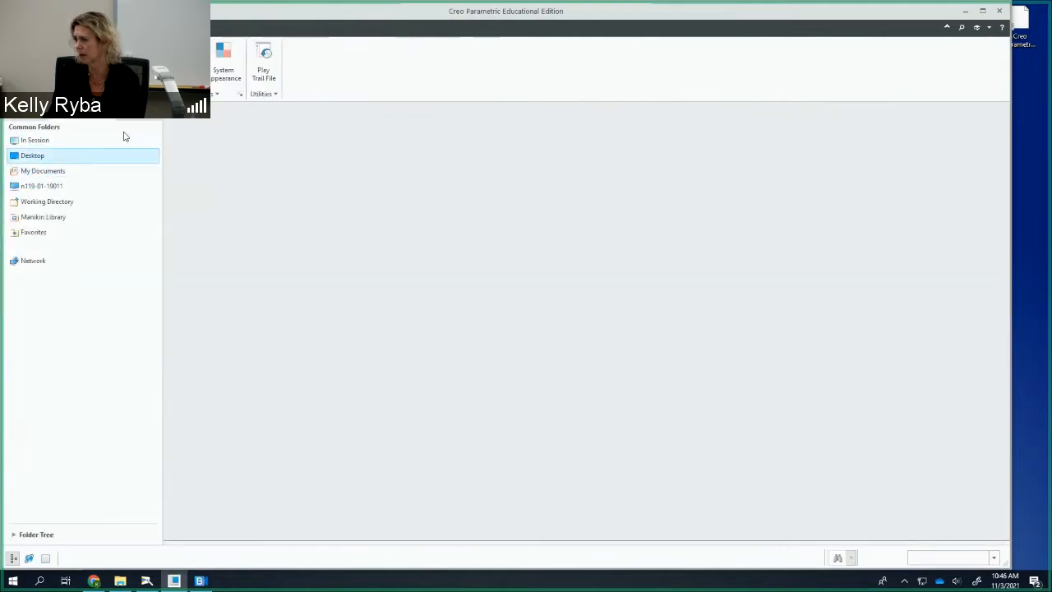
{"action": "left_click", "coordinate": [23, 28]}
{"action": "mouse_move", "coordinate": [36, 196]}
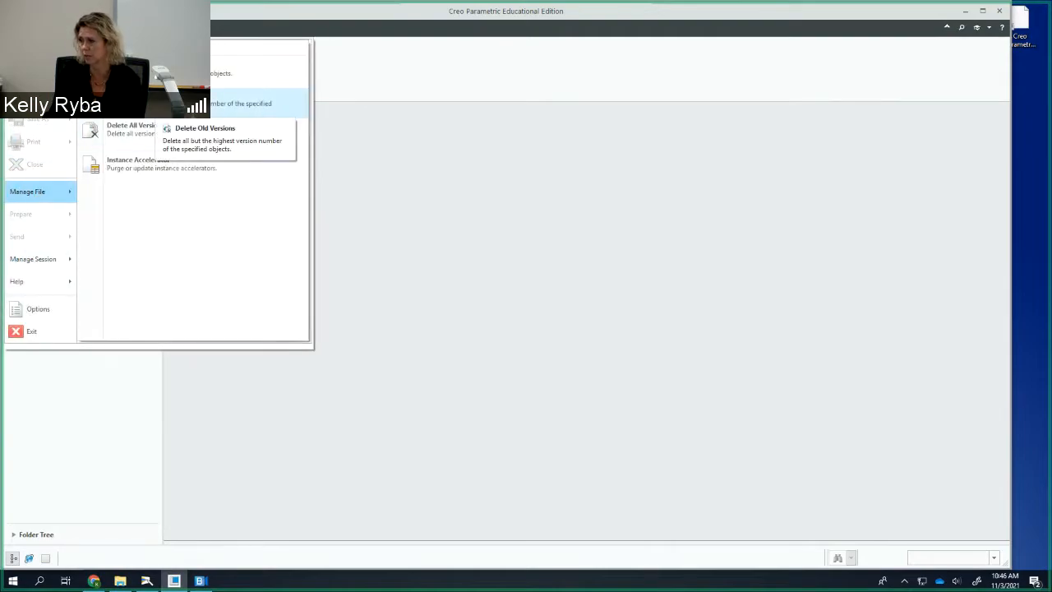
{"action": "left_click", "coordinate": [155, 103]}
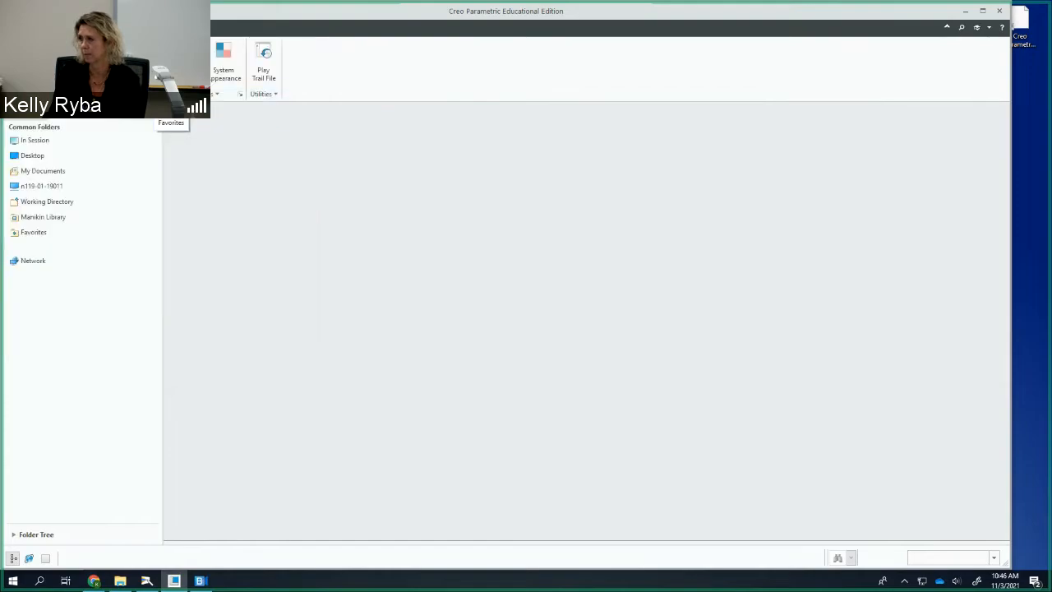
Erase all objects that are not displayed from the session
{"action": "left_click", "coordinate": [23, 28]}
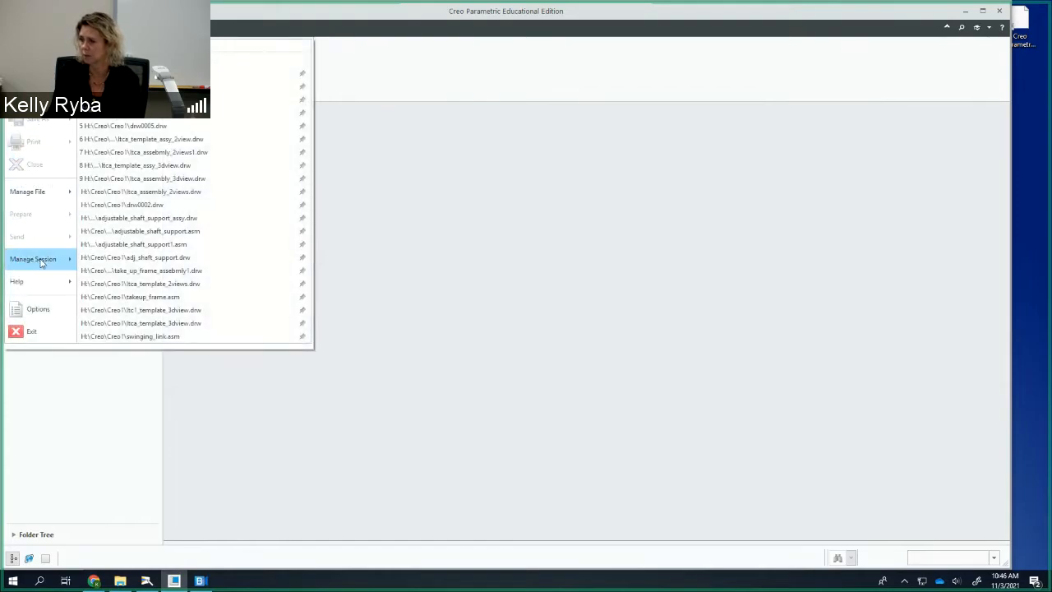
{"action": "mouse_move", "coordinate": [38, 261]}
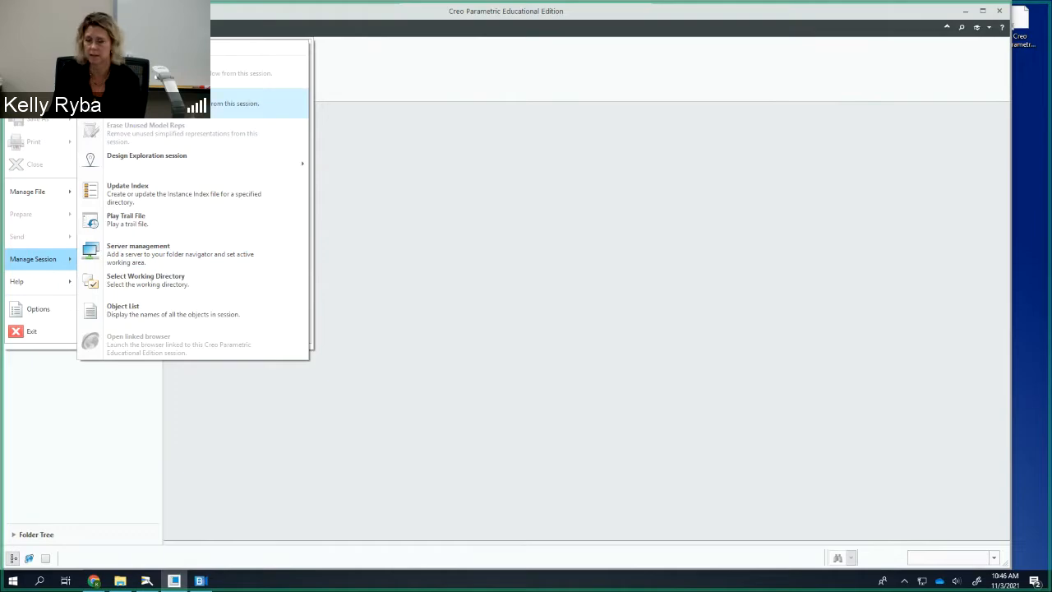
{"action": "left_click", "coordinate": [246, 103]}
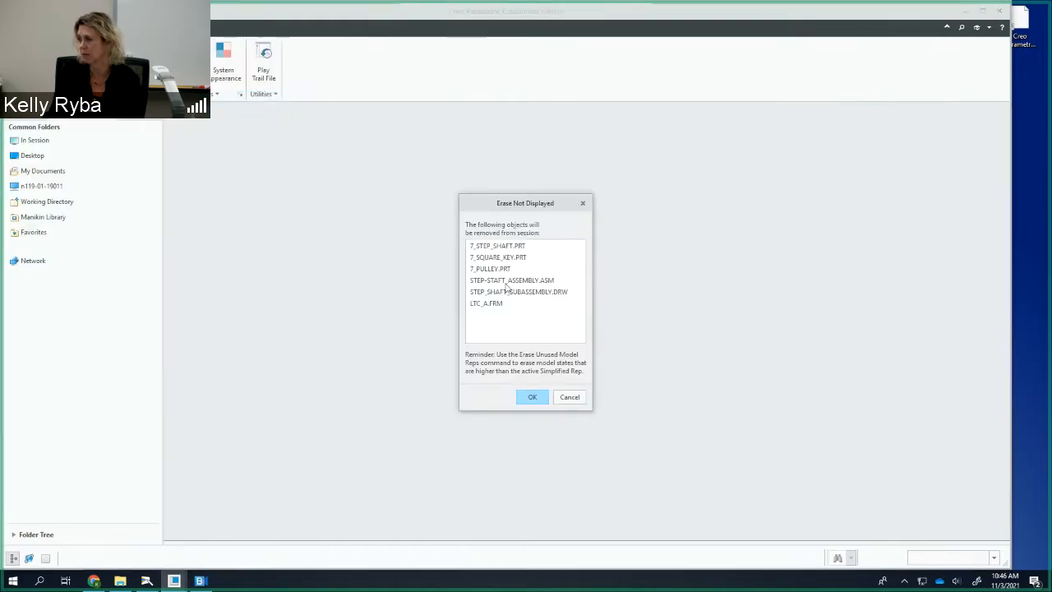
{"action": "left_click", "coordinate": [534, 397]}
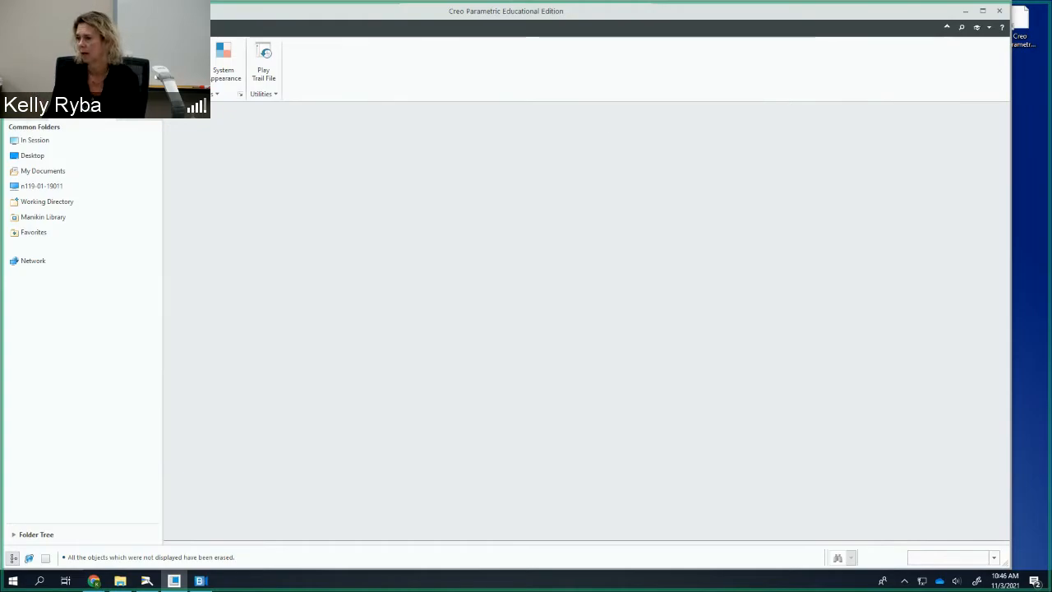
Set the working directory to H:\Creo\Creo1 and open step-staft_assembly.asm from it
{"action": "left_click", "coordinate": [103, 66]}
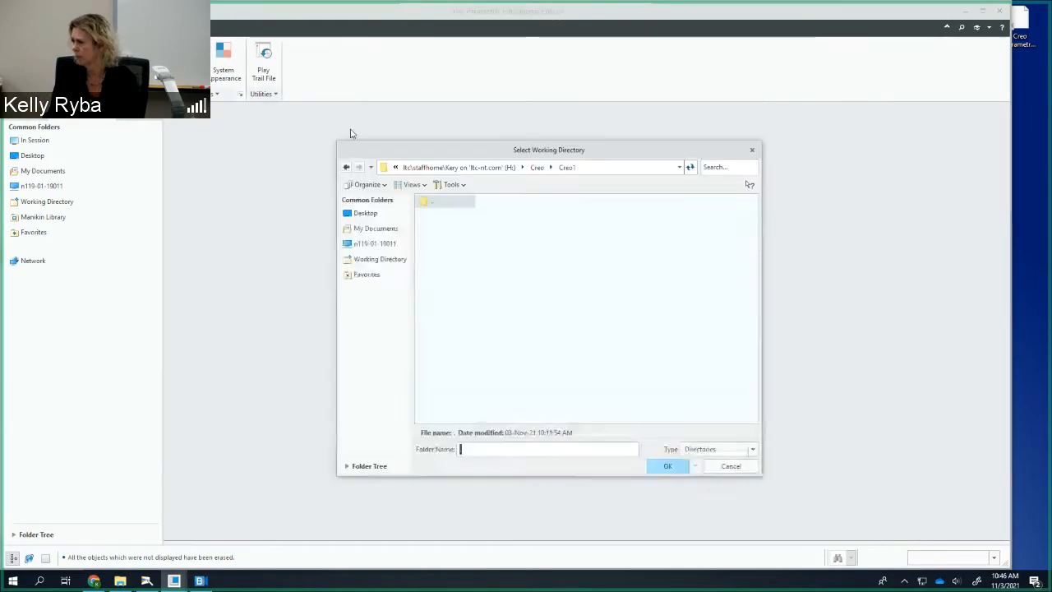
{"action": "left_click", "coordinate": [664, 468]}
{"action": "key", "text": "ctrl+o"}
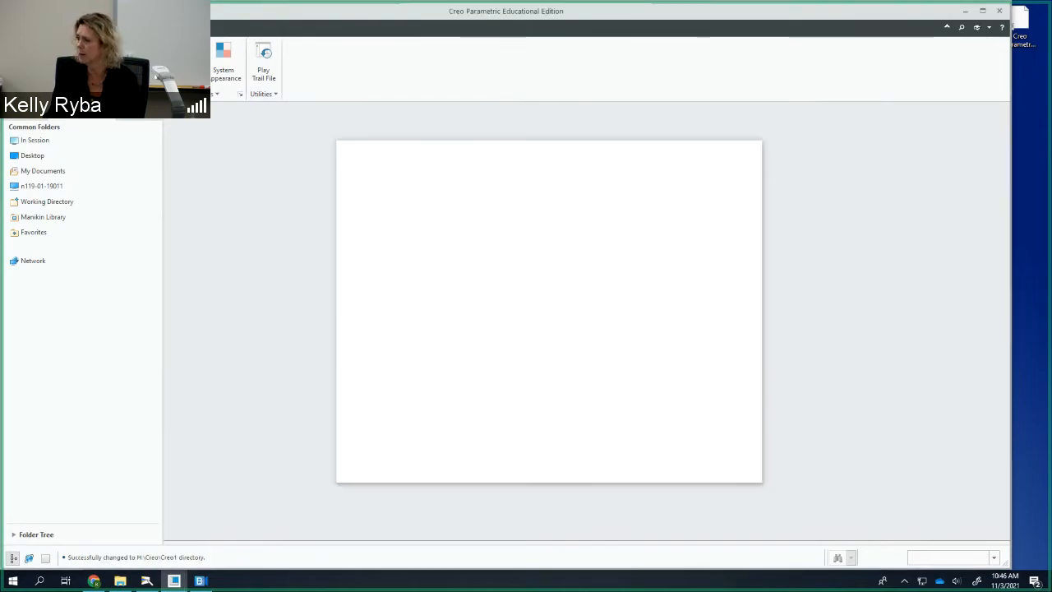
{"action": "left_click", "coordinate": [619, 418]}
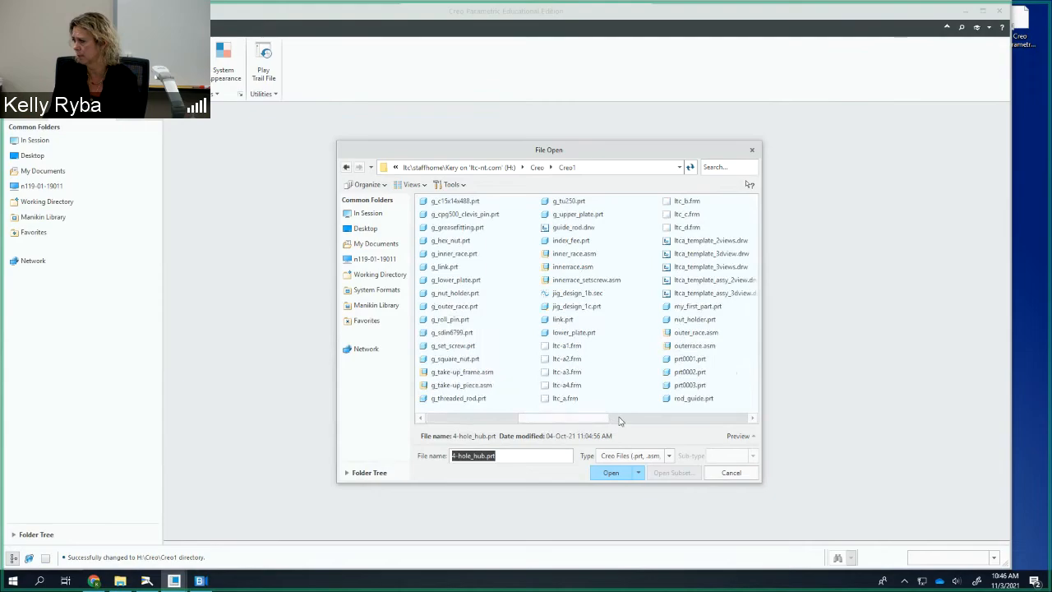
{"action": "left_click", "coordinate": [670, 418]}
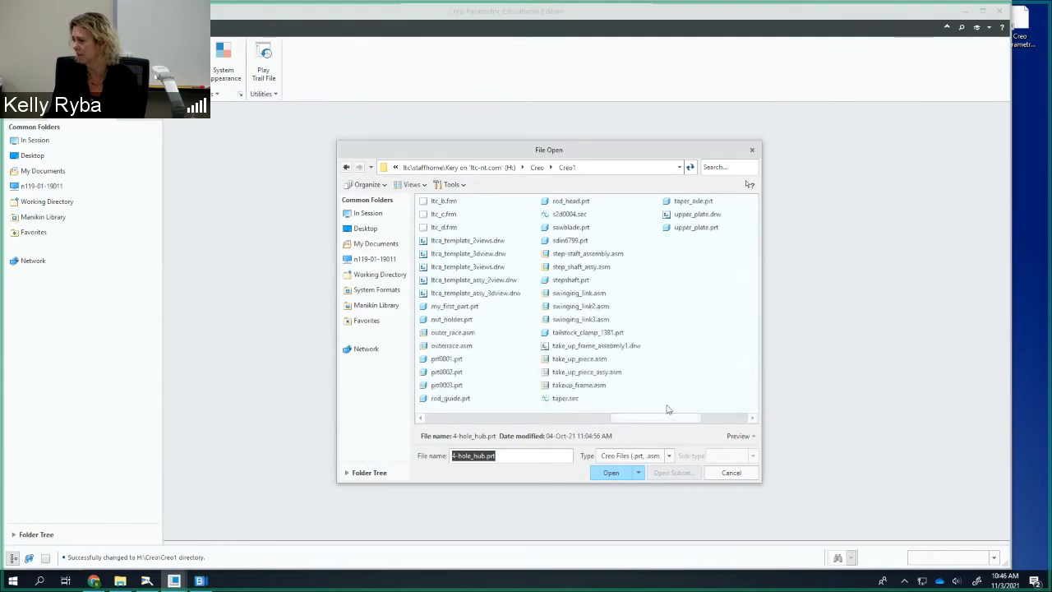
{"action": "left_click", "coordinate": [580, 256]}
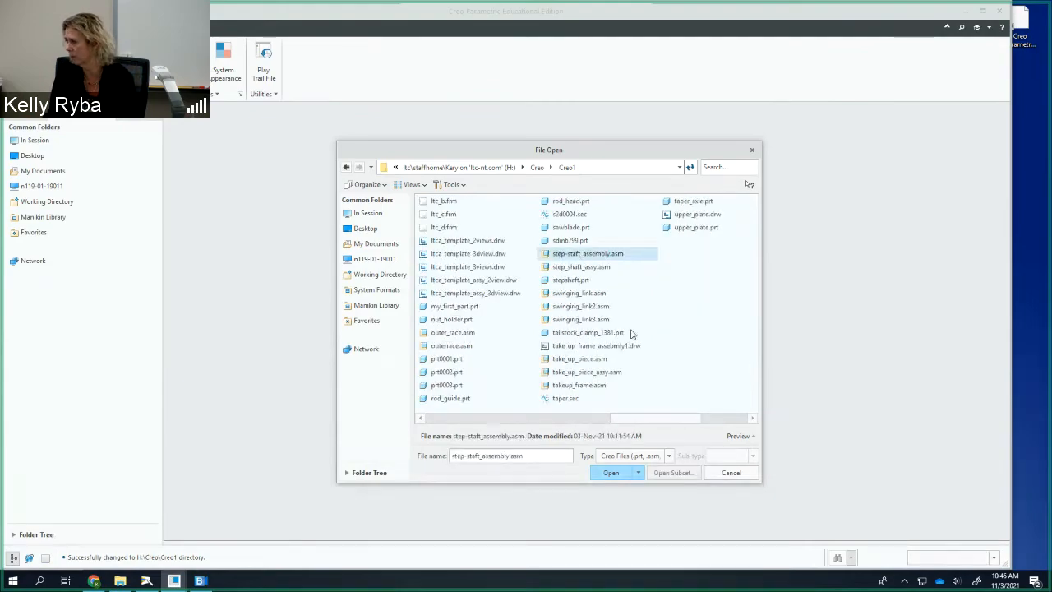
{"action": "left_click", "coordinate": [609, 473]}
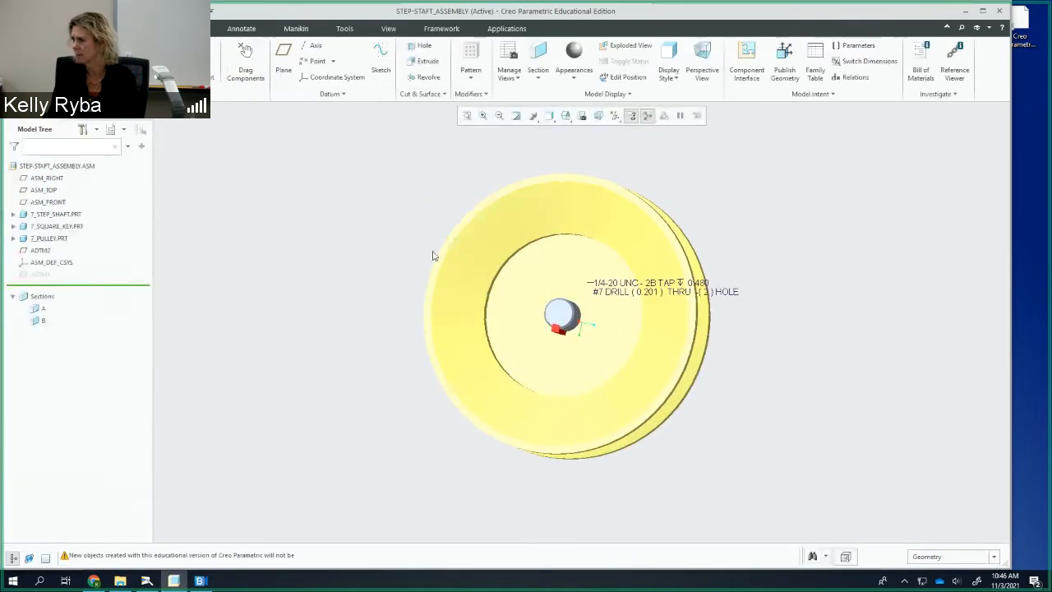
Create an assembly datum plane passing through the SIDE plane of 7_PULLEY.PRT
{"action": "mouse_move", "coordinate": [371, 227]}
{"action": "middle_mouse_down"}
{"action": "mouse_move", "coordinate": [364, 239]}
{"action": "mouse_move", "coordinate": [326, 235]}
{"action": "mouse_move", "coordinate": [312, 251]}
{"action": "middle_mouse_up"}
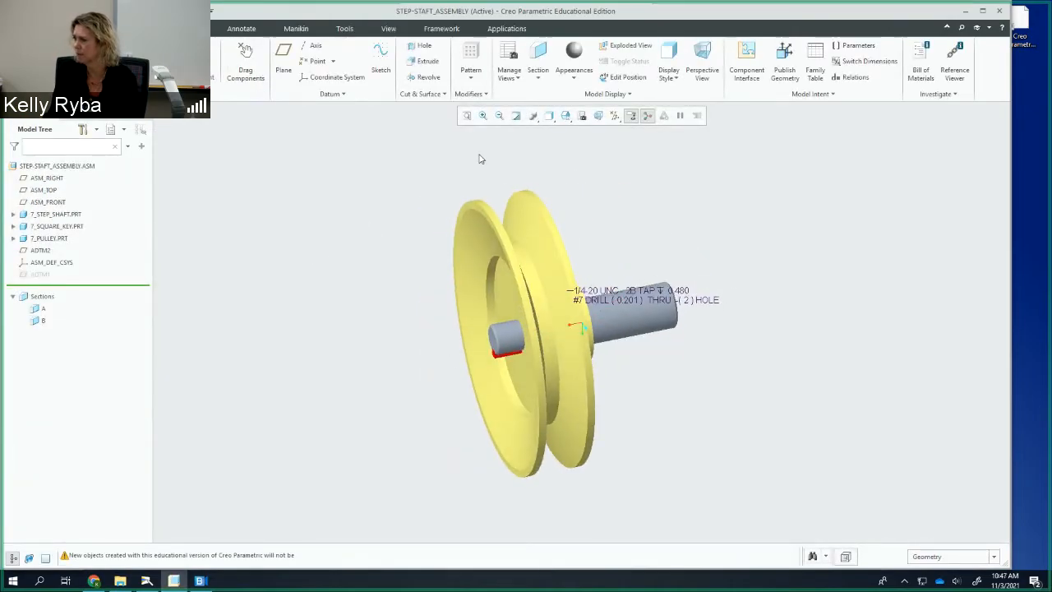
{"action": "middle_click_drag", "start_coordinate": [470, 182], "coordinate": [431, 174]}
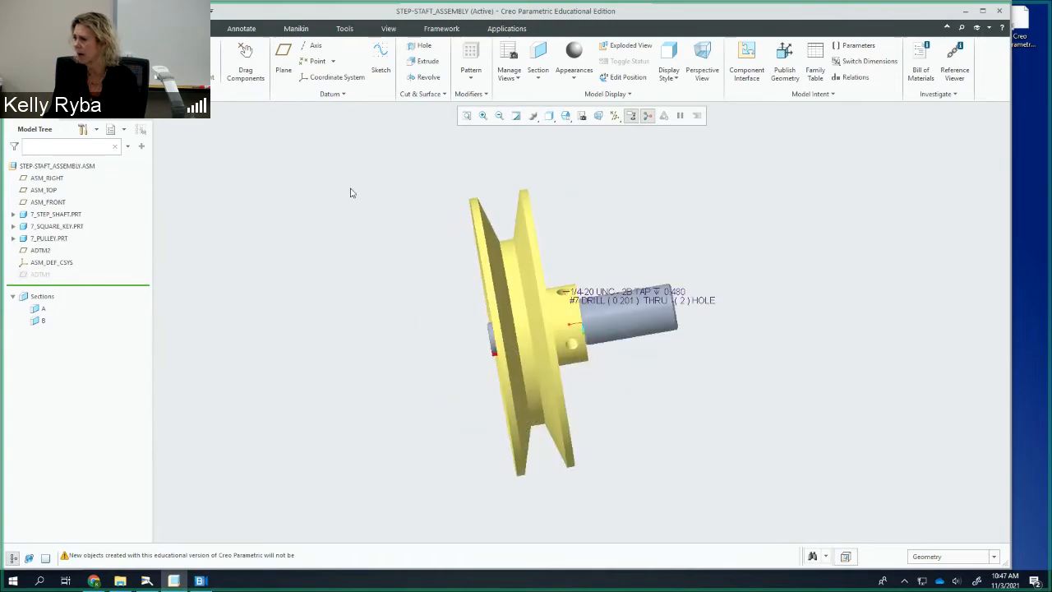
{"action": "mouse_move", "coordinate": [195, 304]}
{"action": "middle_mouse_down"}
{"action": "mouse_move", "coordinate": [378, 260]}
{"action": "mouse_move", "coordinate": [383, 306]}
{"action": "mouse_move", "coordinate": [315, 253]}
{"action": "mouse_move", "coordinate": [298, 288]}
{"action": "mouse_move", "coordinate": [337, 318]}
{"action": "middle_mouse_up"}
{"action": "left_click", "coordinate": [14, 239]}
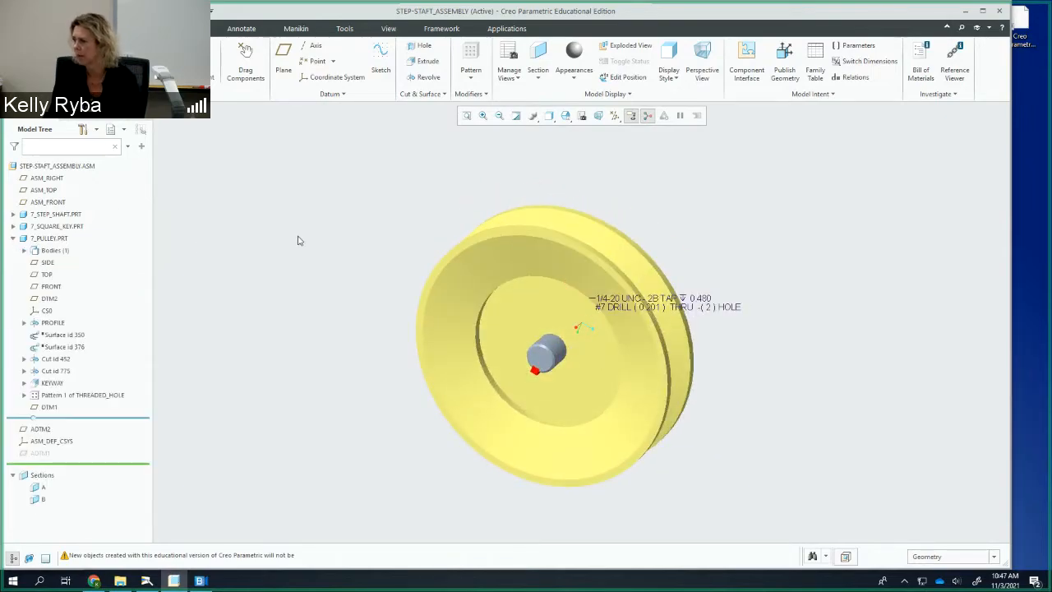
{"action": "mouse_move", "coordinate": [298, 240]}
{"action": "middle_mouse_down"}
{"action": "mouse_move", "coordinate": [294, 223]}
{"action": "mouse_move", "coordinate": [251, 197]}
{"action": "mouse_move", "coordinate": [249, 209]}
{"action": "mouse_move", "coordinate": [239, 190]}
{"action": "mouse_move", "coordinate": [249, 134]}
{"action": "mouse_move", "coordinate": [280, 197]}
{"action": "mouse_move", "coordinate": [317, 211]}
{"action": "mouse_move", "coordinate": [320, 174]}
{"action": "mouse_move", "coordinate": [302, 193]}
{"action": "middle_mouse_up"}
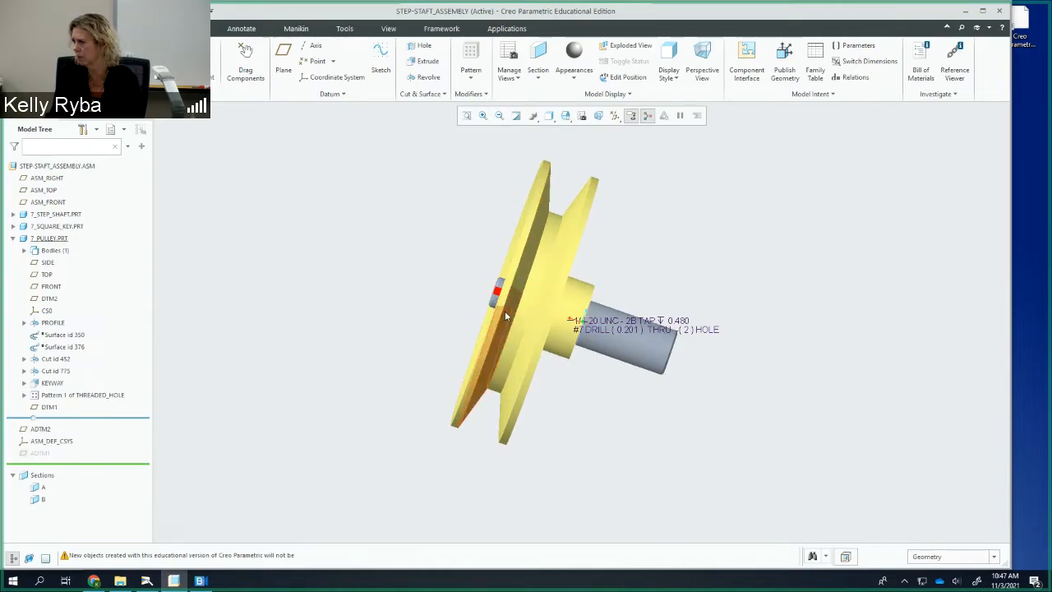
{"action": "left_click", "coordinate": [48, 262]}
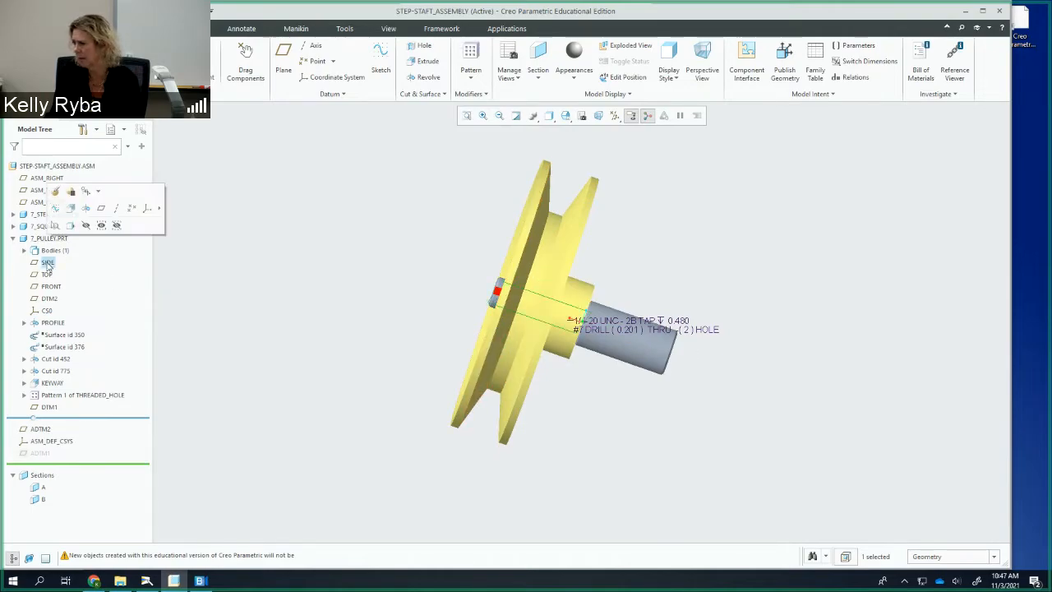
{"action": "middle_click_drag", "start_coordinate": [389, 315], "coordinate": [519, 304]}
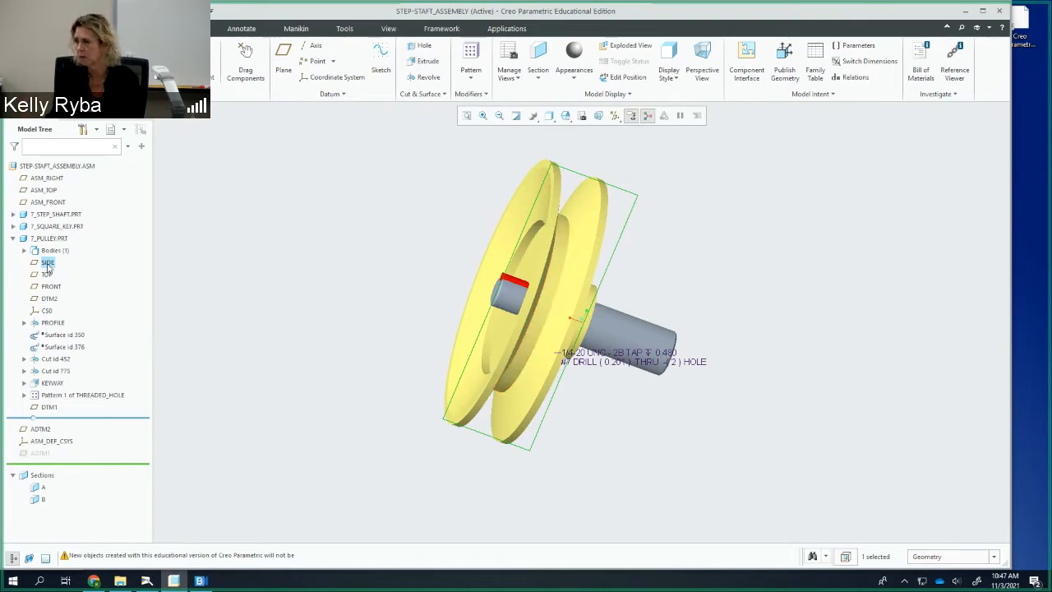
{"action": "left_click", "coordinate": [291, 73]}
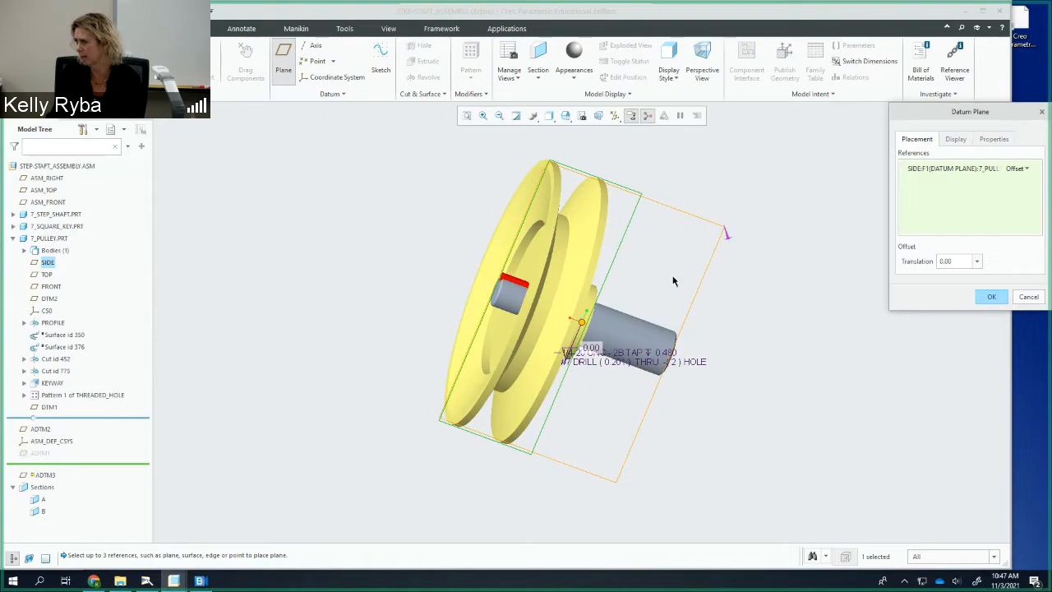
{"action": "middle_click_drag", "start_coordinate": [672, 281], "coordinate": [714, 301]}
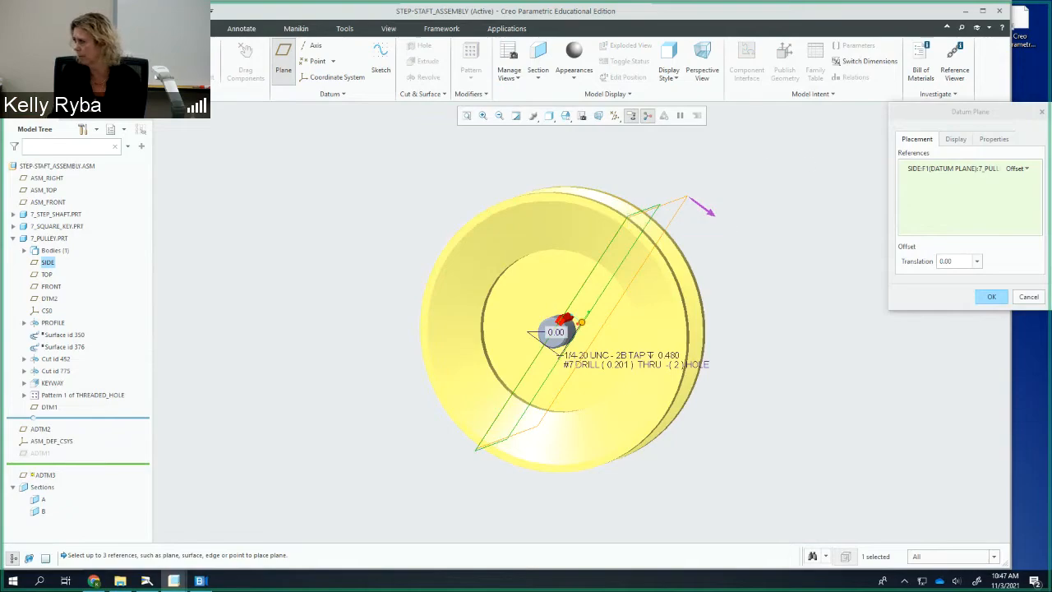
{"action": "left_click", "coordinate": [1027, 170]}
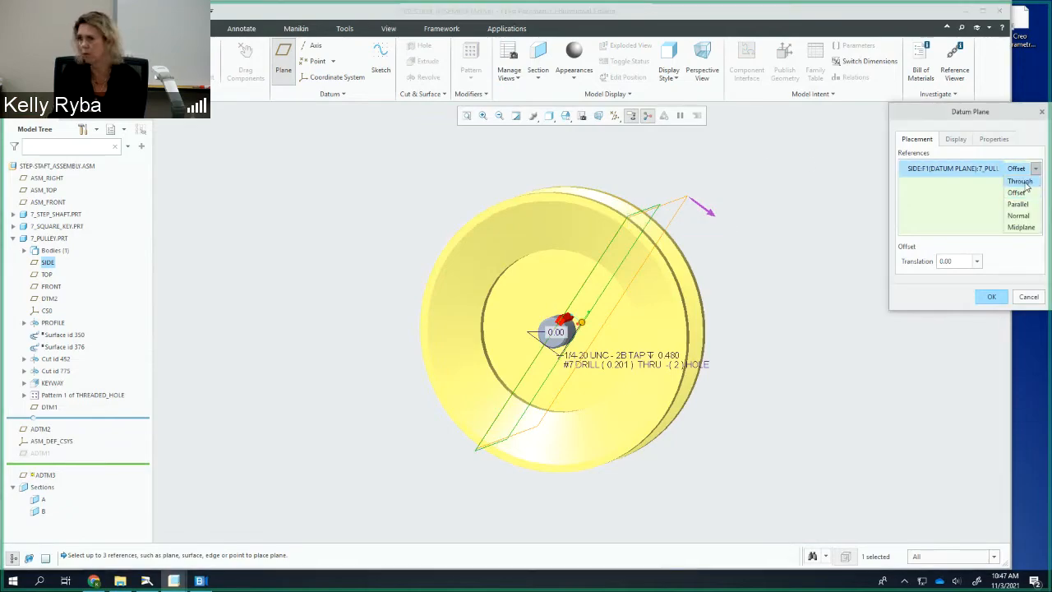
{"action": "left_click", "coordinate": [1024, 183]}
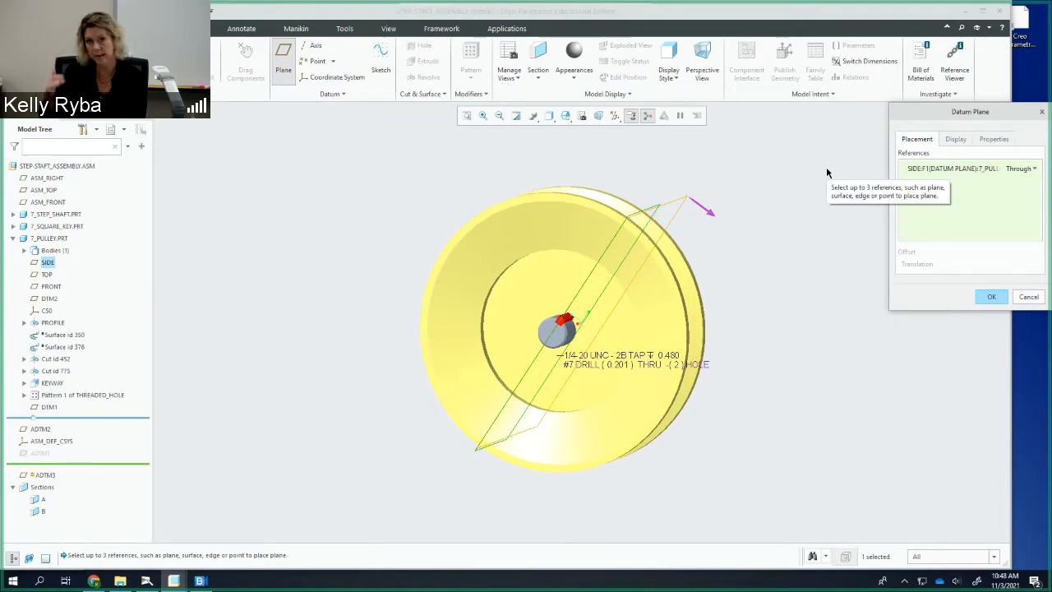
{"action": "left_click", "coordinate": [991, 302]}
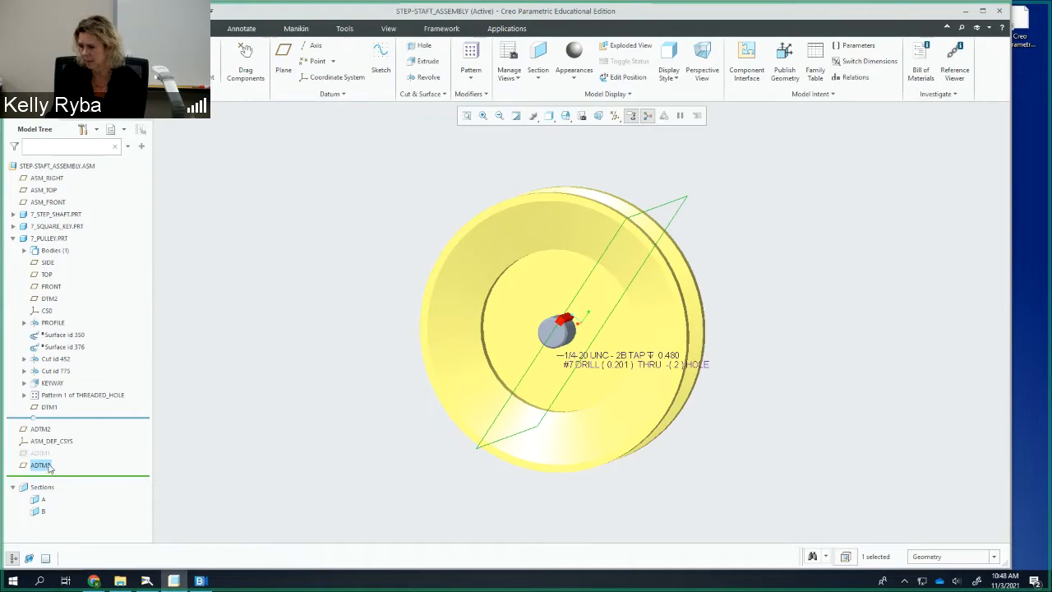
Try to move datum plane ADTM3 to an earlier place in the model tree
{"action": "left_click", "coordinate": [49, 465]}
{"action": "left_click", "coordinate": [194, 499]}
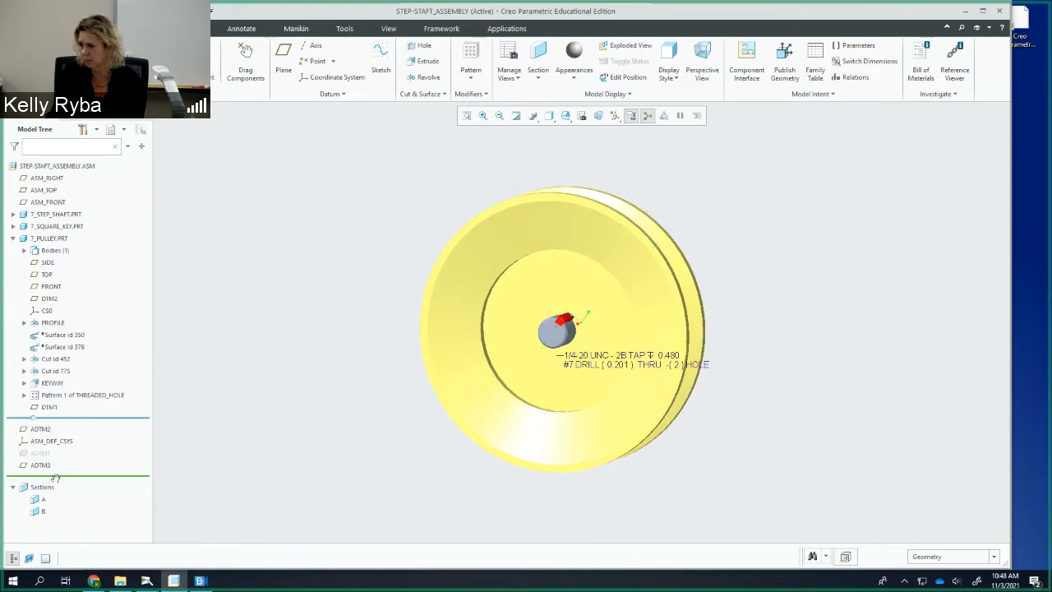
{"action": "left_click", "coordinate": [49, 464]}
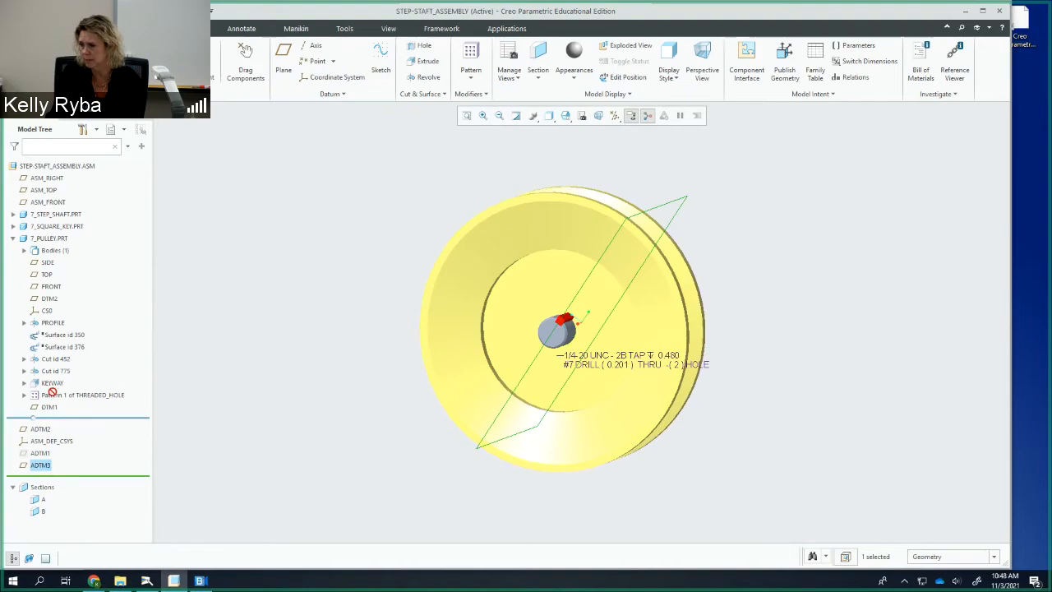
{"action": "mouse_move", "coordinate": [36, 461]}
{"action": "left_mouse_down"}
{"action": "mouse_move", "coordinate": [45, 318]}
{"action": "mouse_move", "coordinate": [51, 450]}
{"action": "left_mouse_up"}
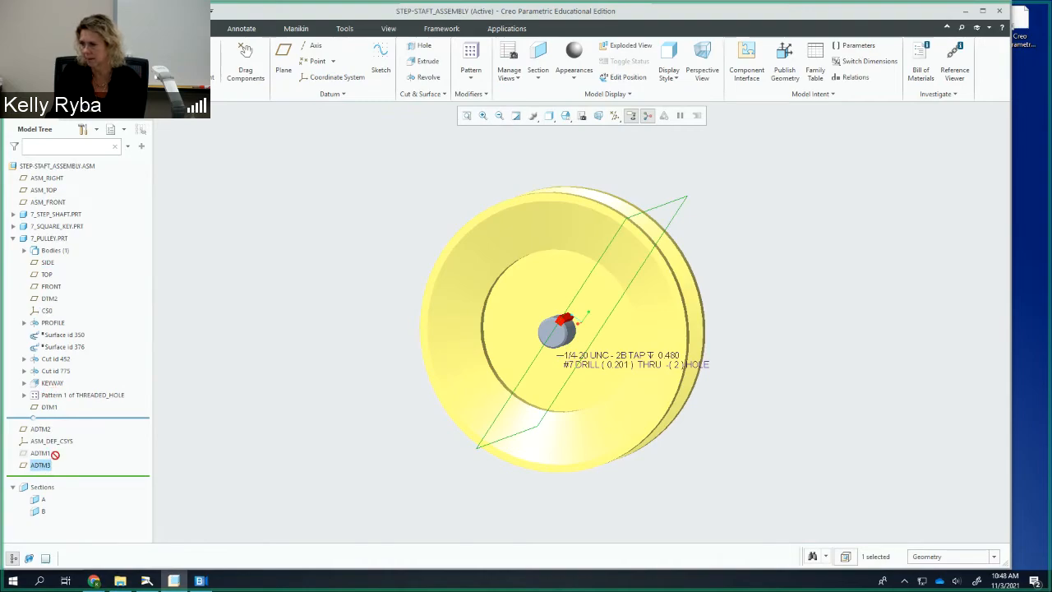
{"action": "left_click", "coordinate": [143, 434]}
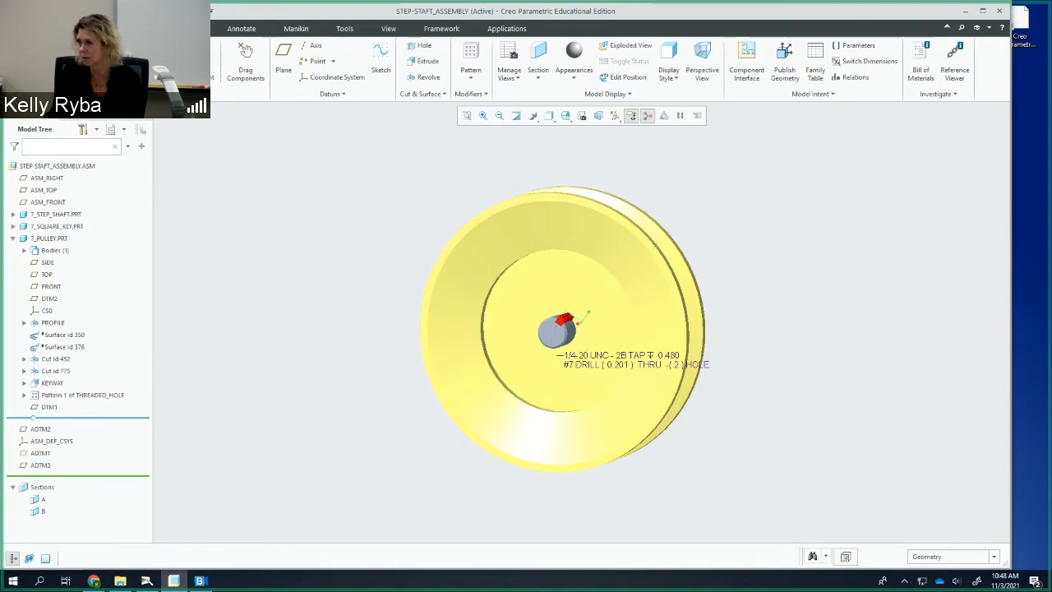
Save the assembly and create a new drawing of it from the ltca_template_assy_2view.drw template
{"action": "left_click", "coordinate": [23, 28]}
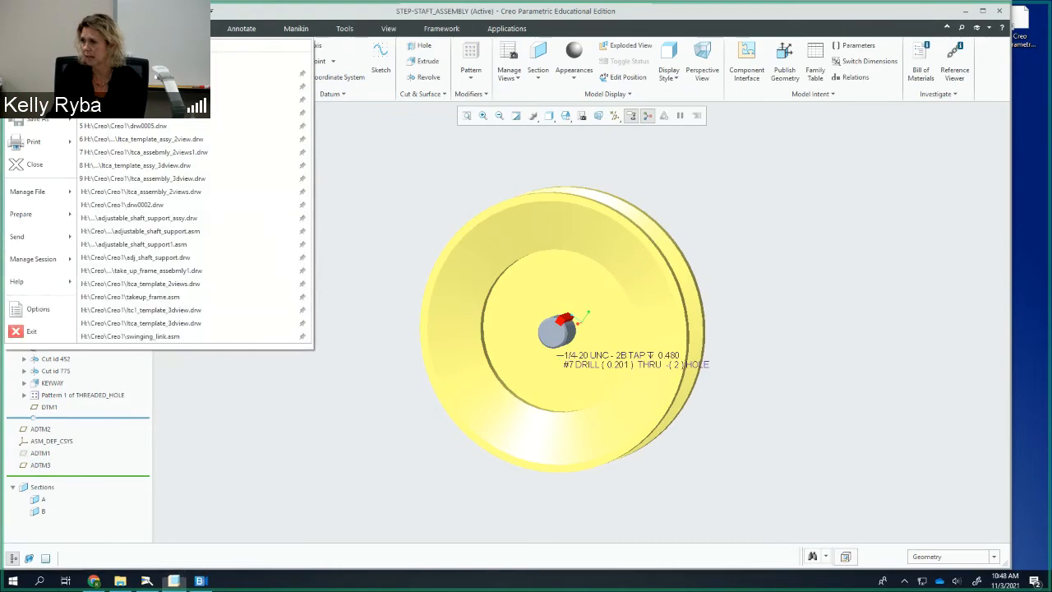
{"action": "key", "text": "ctrl+s"}
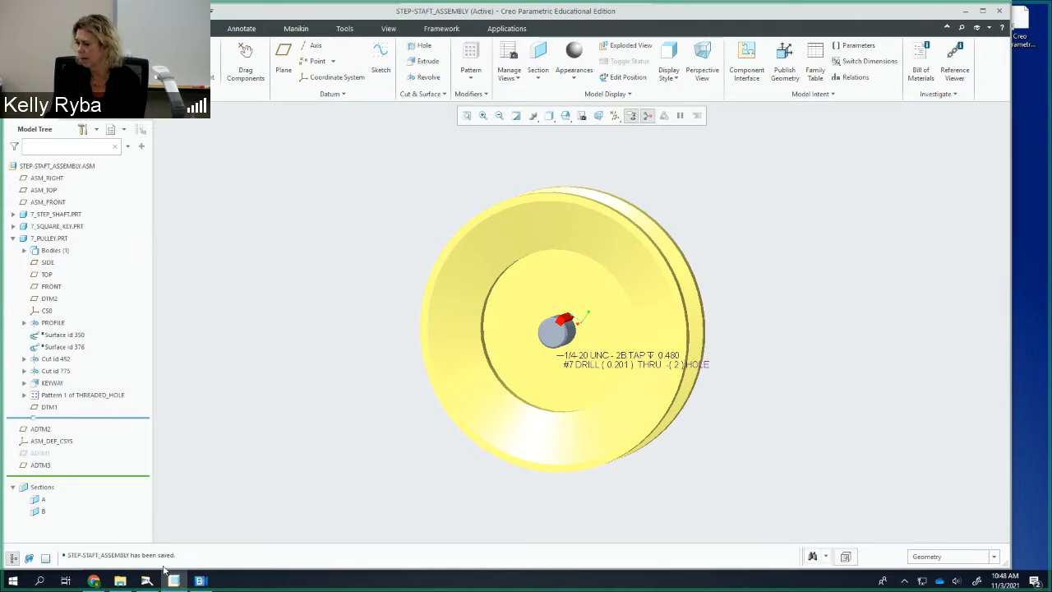
{"action": "left_click", "coordinate": [22, 28]}
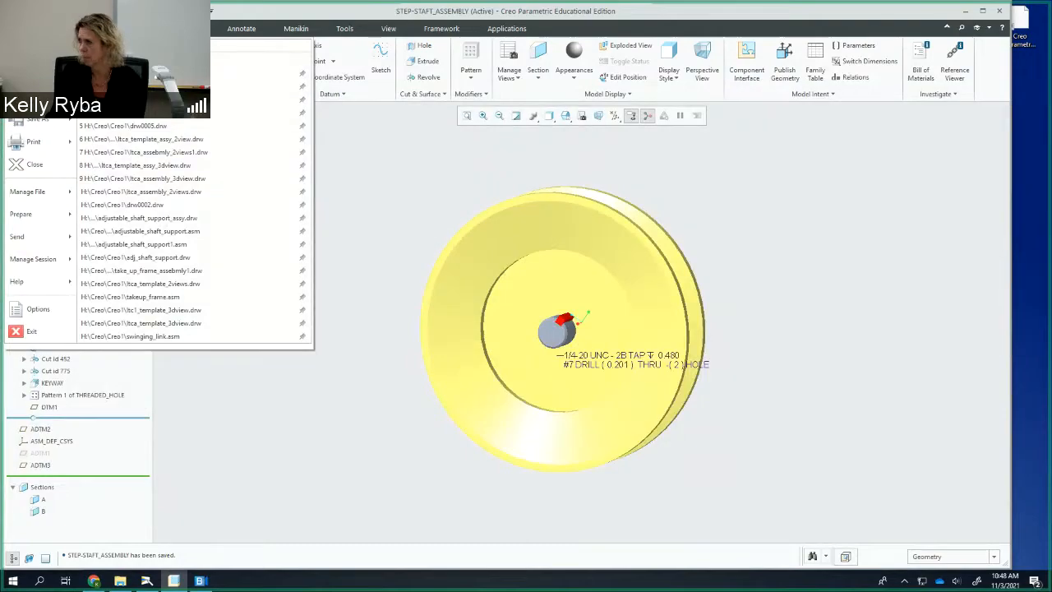
{"action": "key", "text": "ctrl+n"}
{"action": "left_click", "coordinate": [462, 276]}
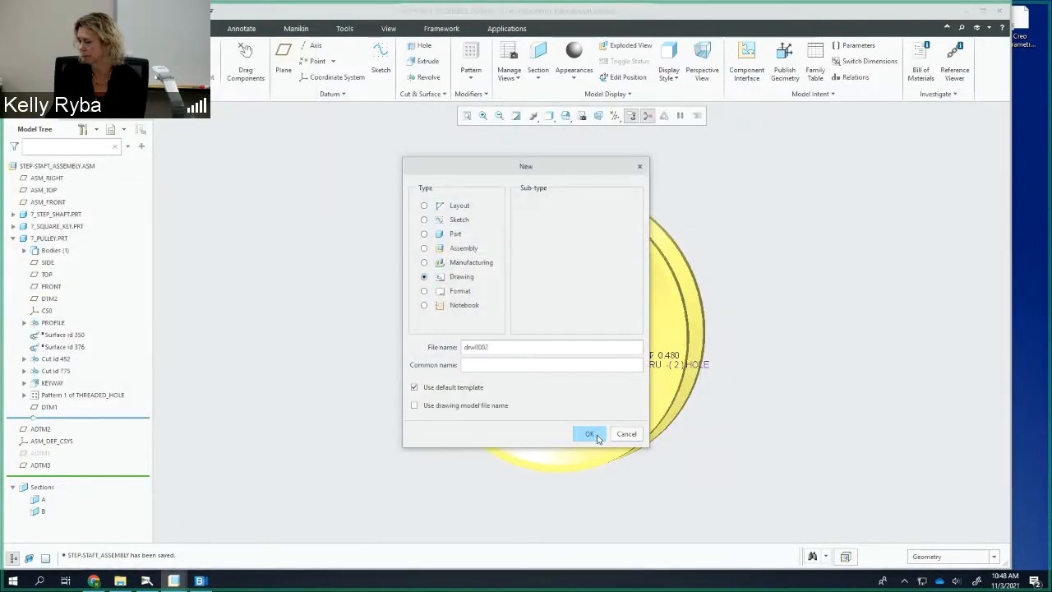
{"action": "left_click", "coordinate": [589, 433]}
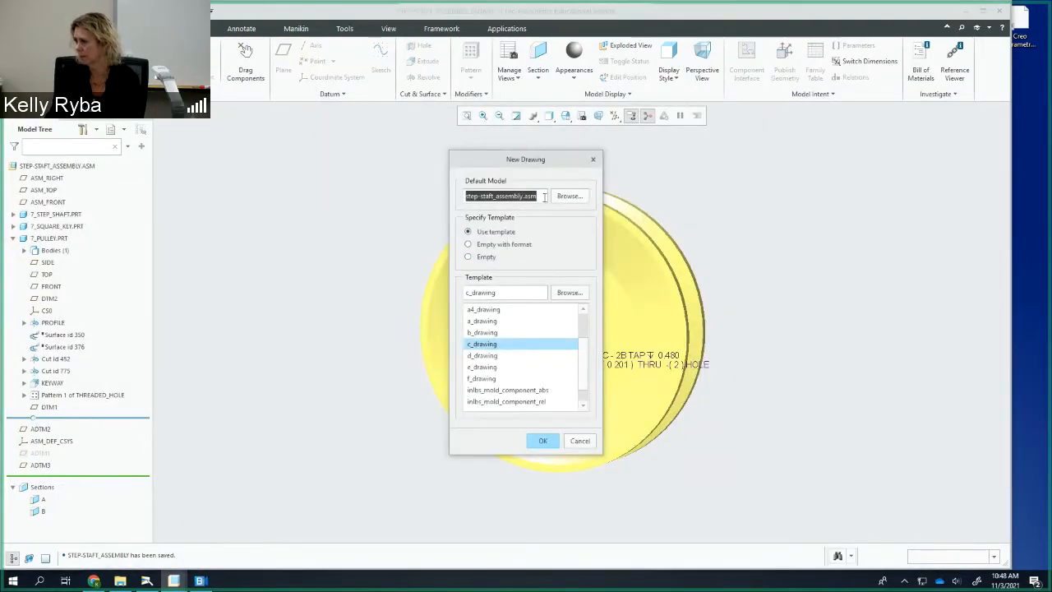
{"action": "left_click", "coordinate": [574, 294]}
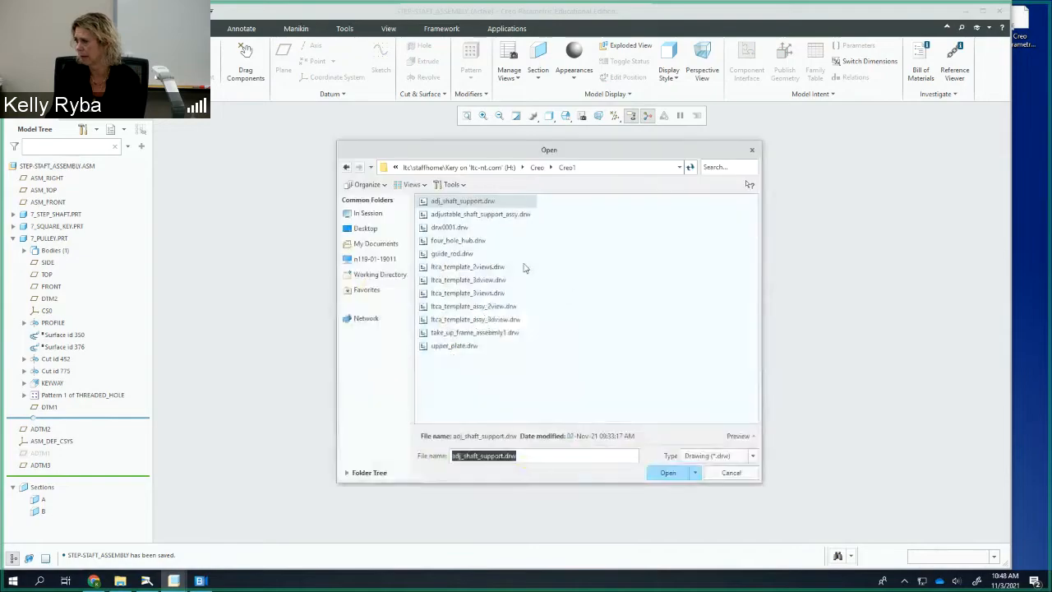
{"action": "left_click", "coordinate": [480, 307]}
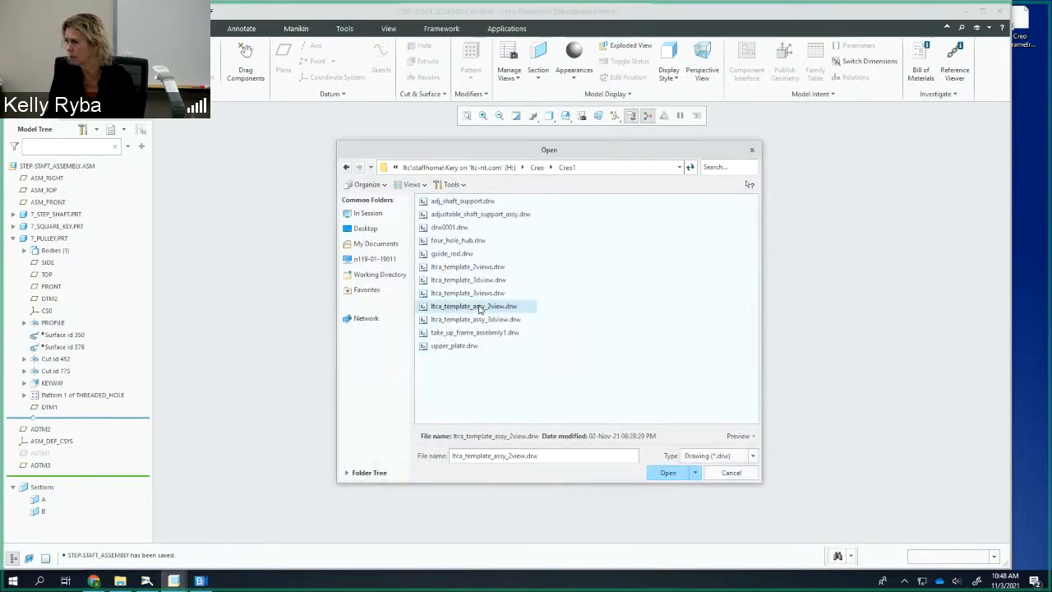
{"action": "left_click", "coordinate": [659, 474]}
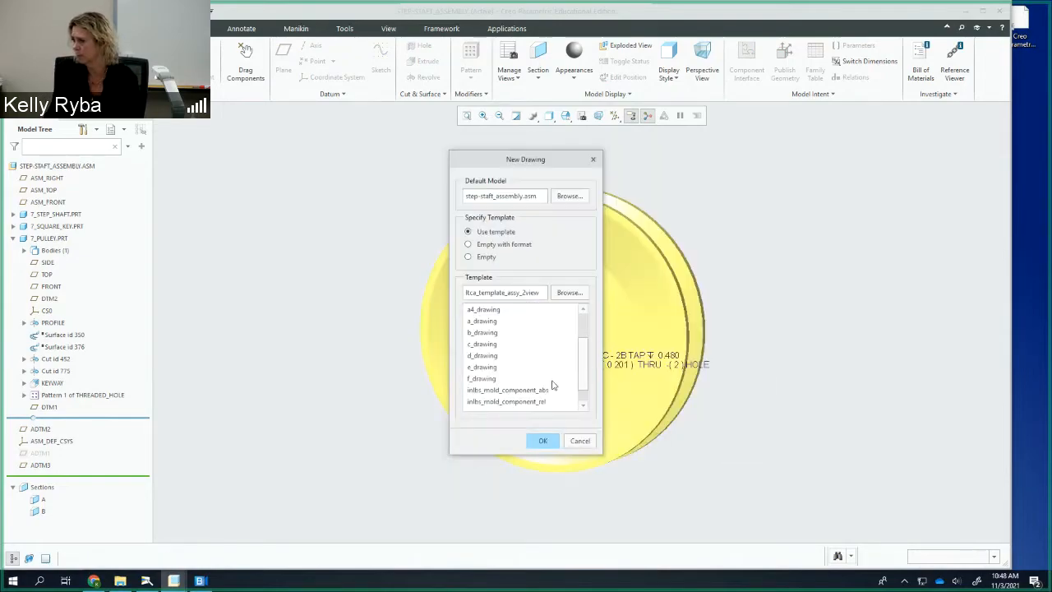
{"action": "left_click", "coordinate": [537, 438]}
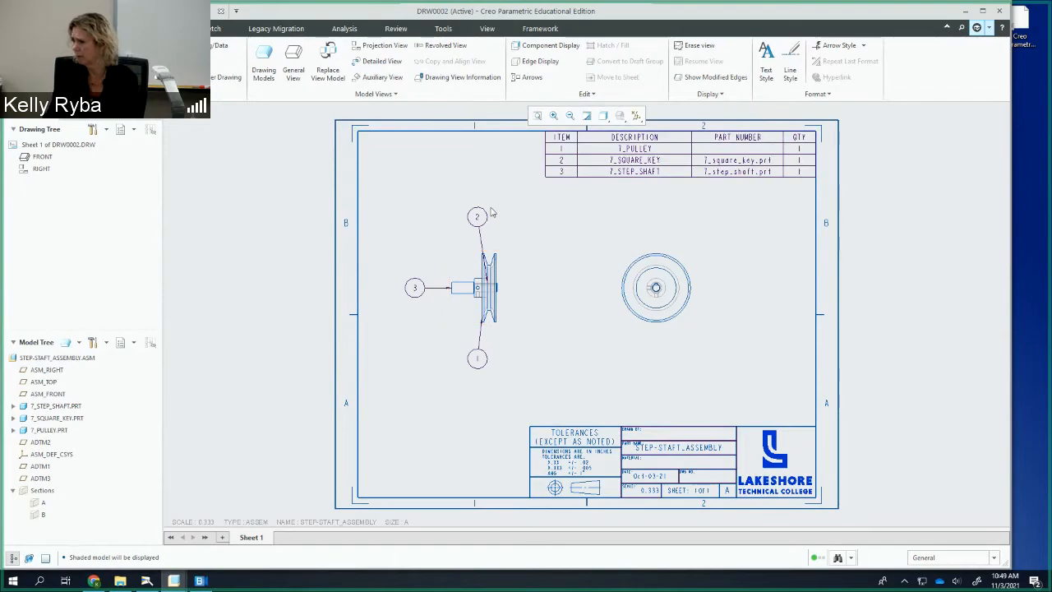
Set the drawing sheet's scale to 0.75
{"action": "double_click", "coordinate": [197, 523]}
{"action": "type", "text": ".75"}
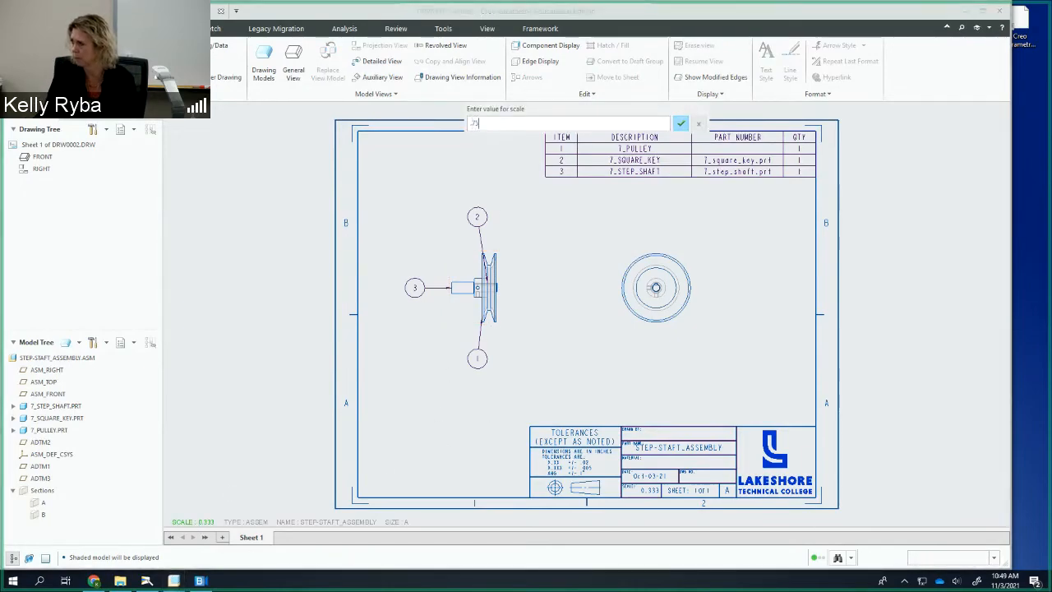
{"action": "left_click", "coordinate": [680, 124]}
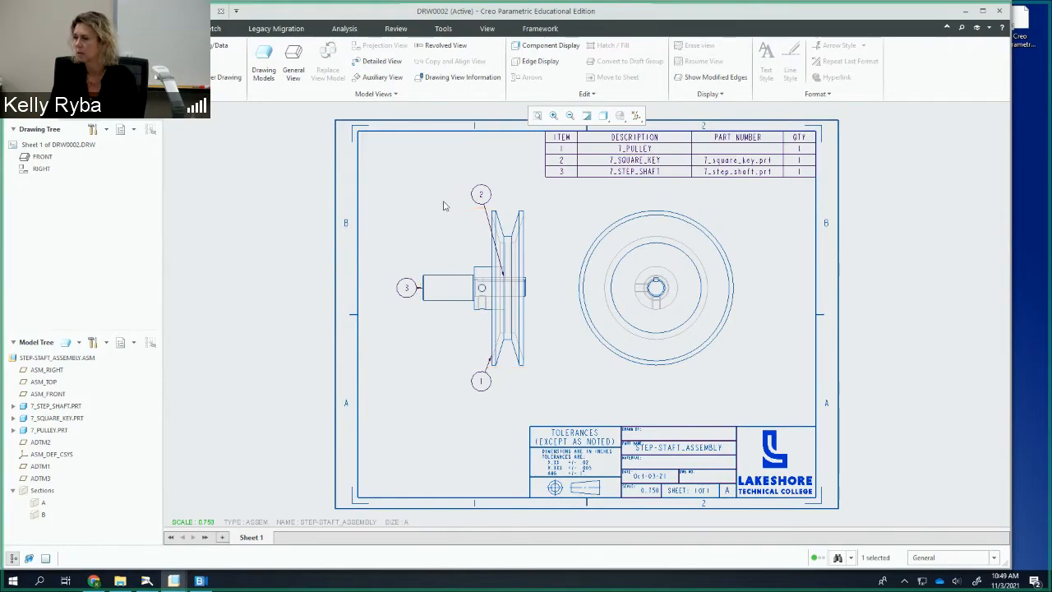
Open the FRONT view's properties, switch its section option to 2D cross-section and add a section entry
{"action": "left_click", "coordinate": [438, 243]}
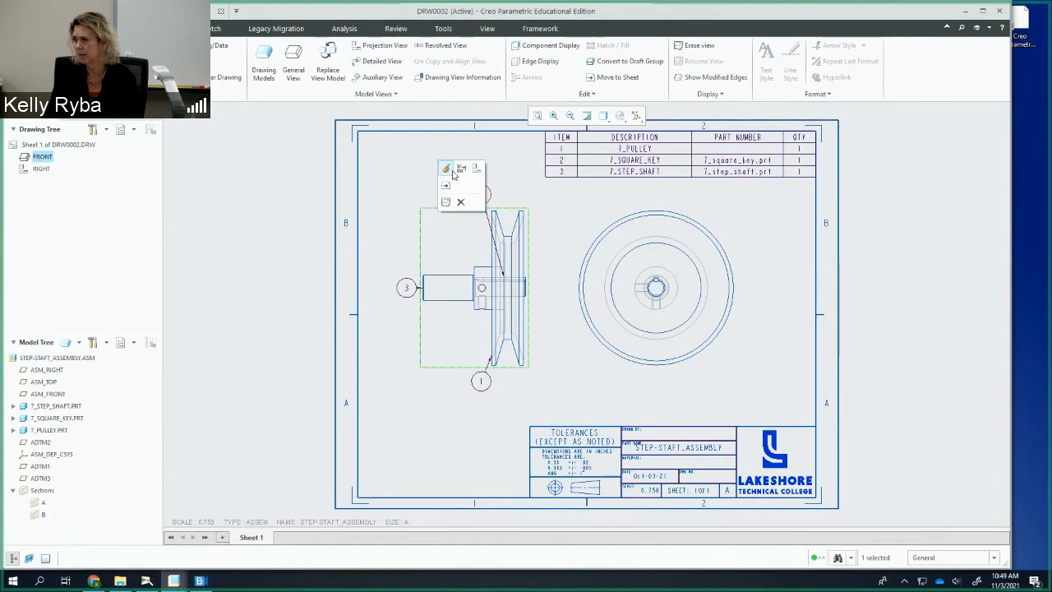
{"action": "left_click", "coordinate": [430, 249]}
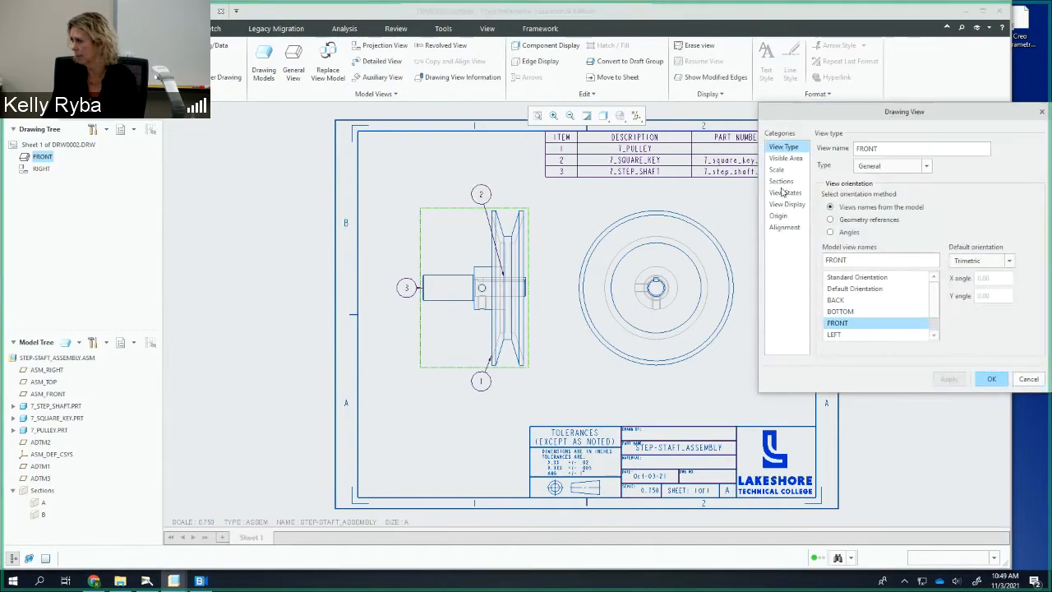
{"action": "mouse_move", "coordinate": [790, 116]}
{"action": "left_mouse_down"}
{"action": "mouse_move", "coordinate": [753, 92]}
{"action": "mouse_move", "coordinate": [699, 99]}
{"action": "mouse_move", "coordinate": [737, 105]}
{"action": "left_mouse_up"}
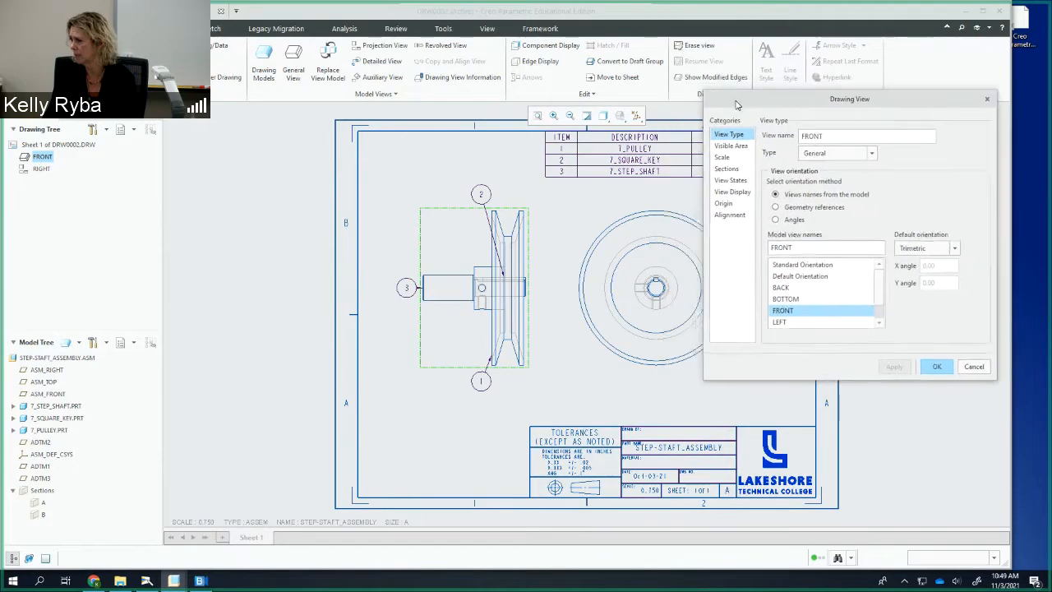
{"action": "left_click", "coordinate": [720, 170]}
{"action": "left_click", "coordinate": [766, 146]}
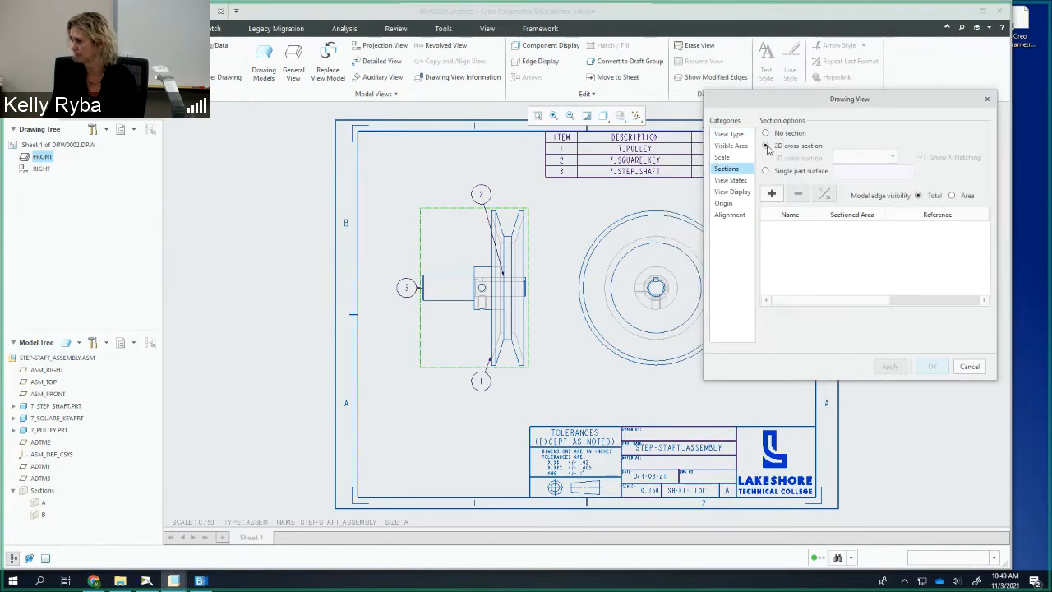
{"action": "left_click", "coordinate": [772, 193]}
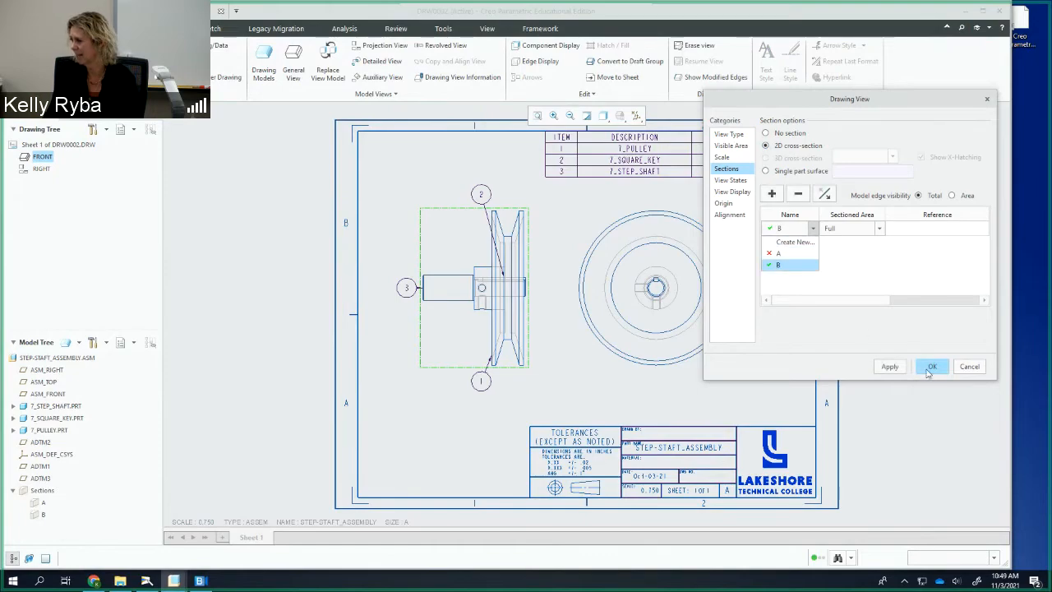
Create a planar single cross-section named C through datum plane ADTM3 and apply it to the FRONT view
{"action": "left_click", "coordinate": [794, 242]}
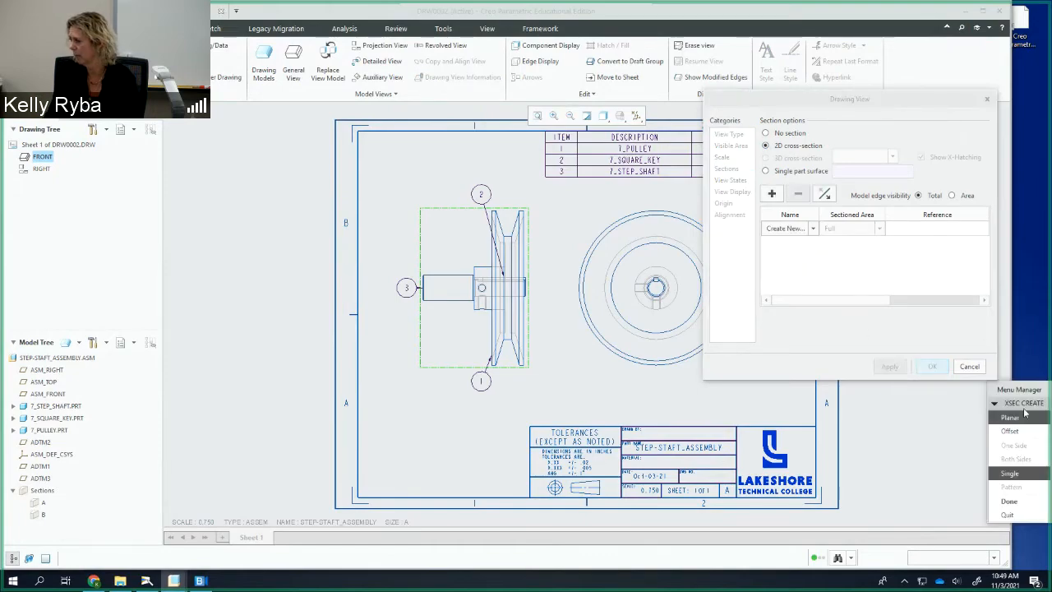
{"action": "left_click_drag", "start_coordinate": [1019, 388], "coordinate": [897, 397]}
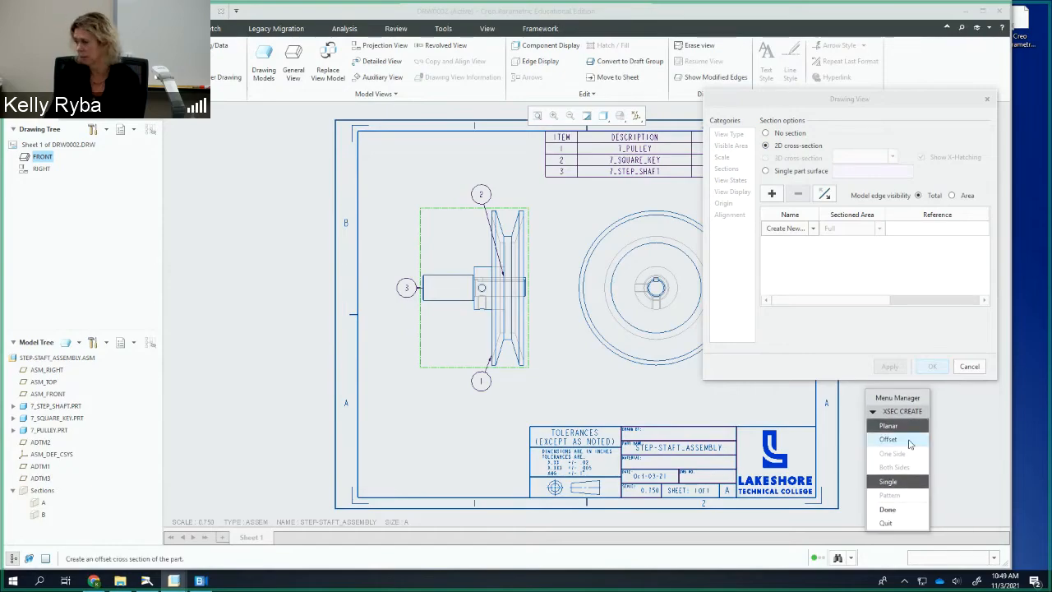
{"action": "left_click", "coordinate": [888, 511]}
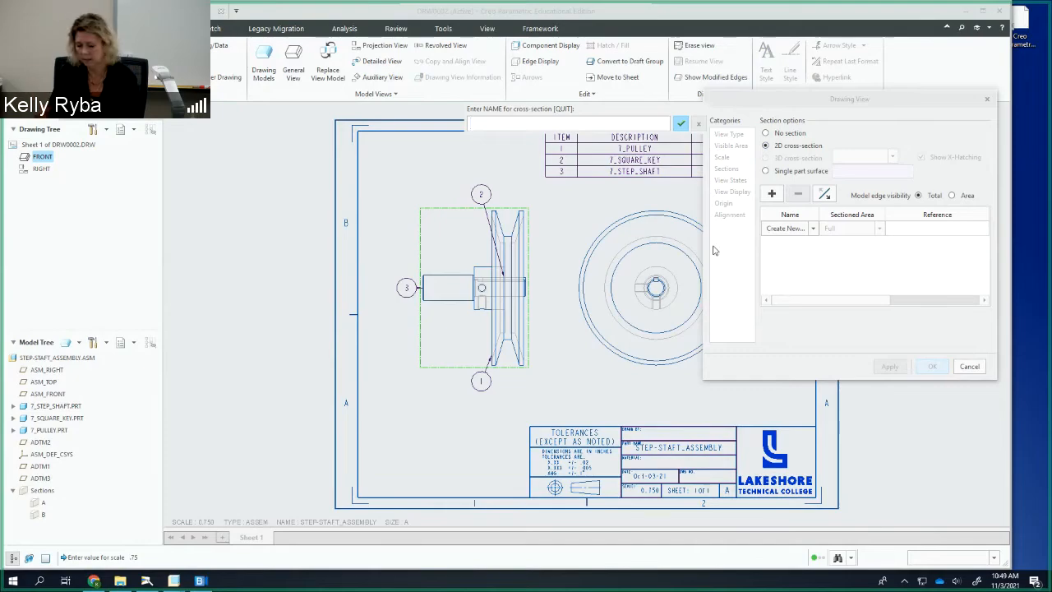
{"action": "type", "text": "C"}
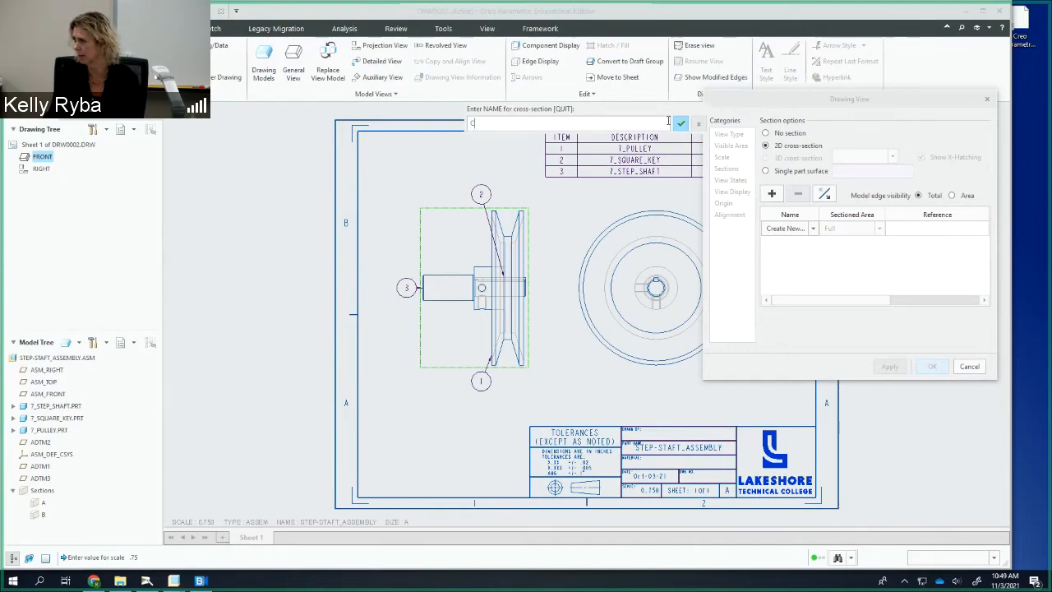
{"action": "left_click", "coordinate": [681, 123]}
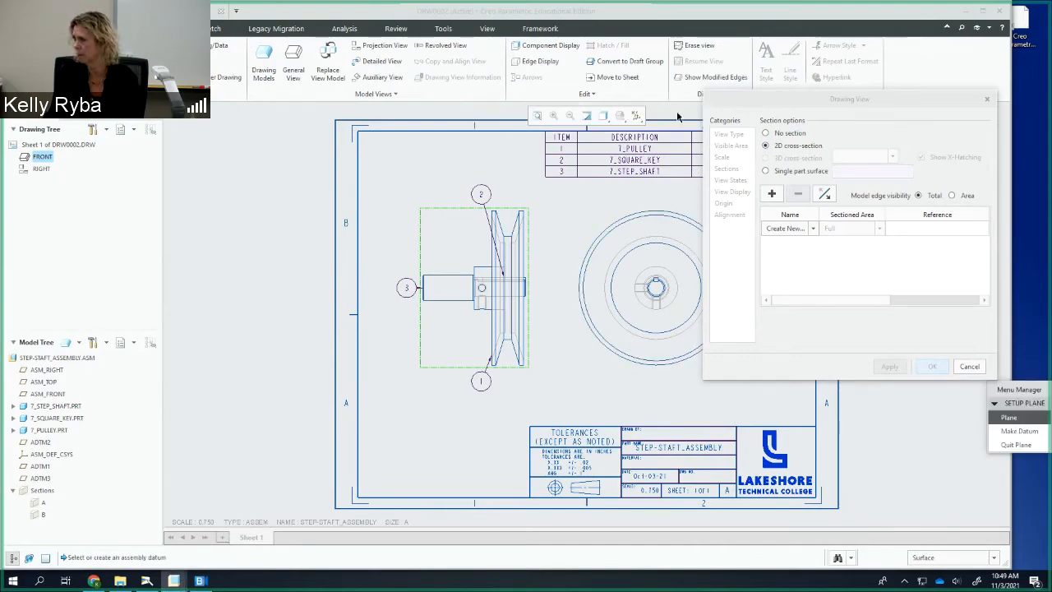
{"action": "left_click_drag", "start_coordinate": [1022, 392], "coordinate": [896, 410]}
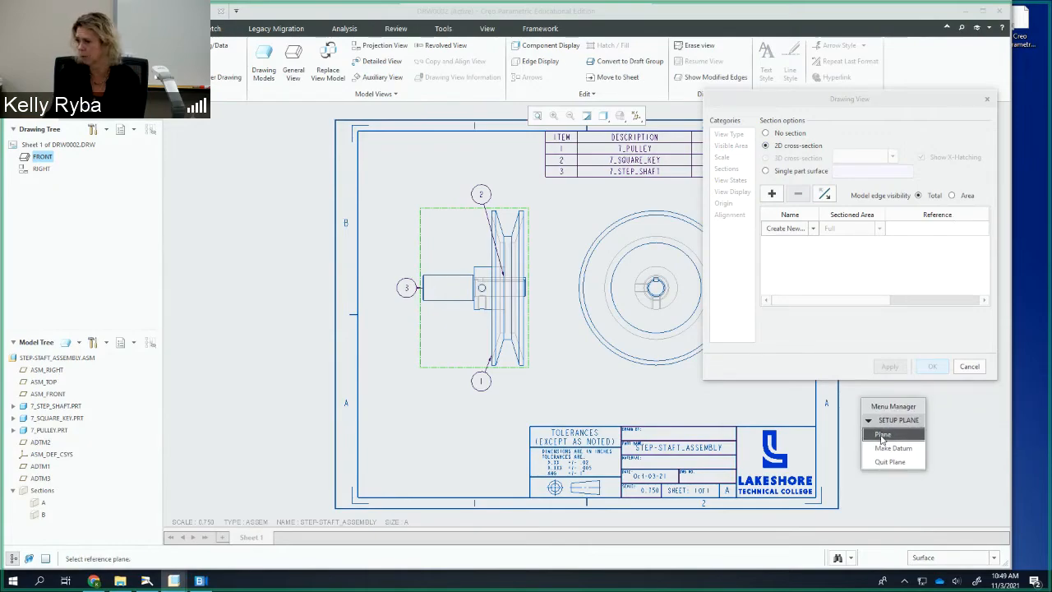
{"action": "left_click", "coordinate": [881, 435]}
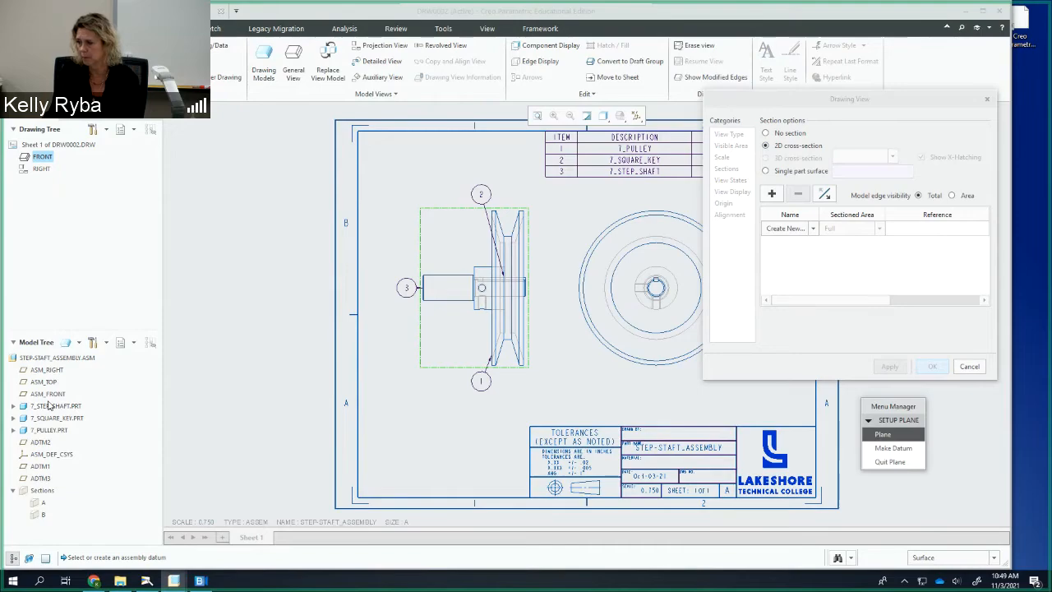
{"action": "left_click", "coordinate": [40, 478]}
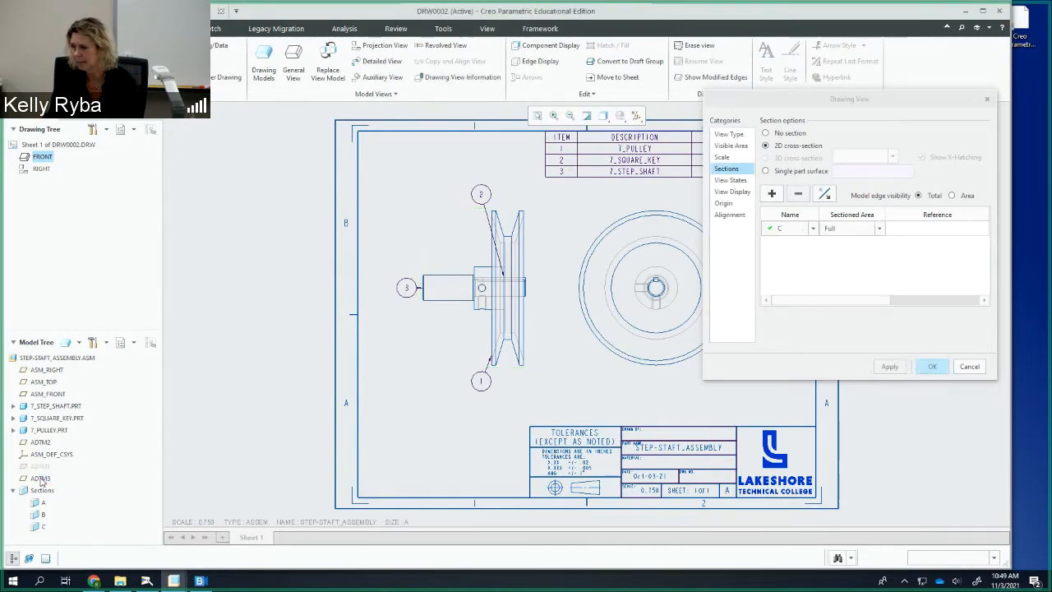
{"action": "left_click", "coordinate": [41, 479]}
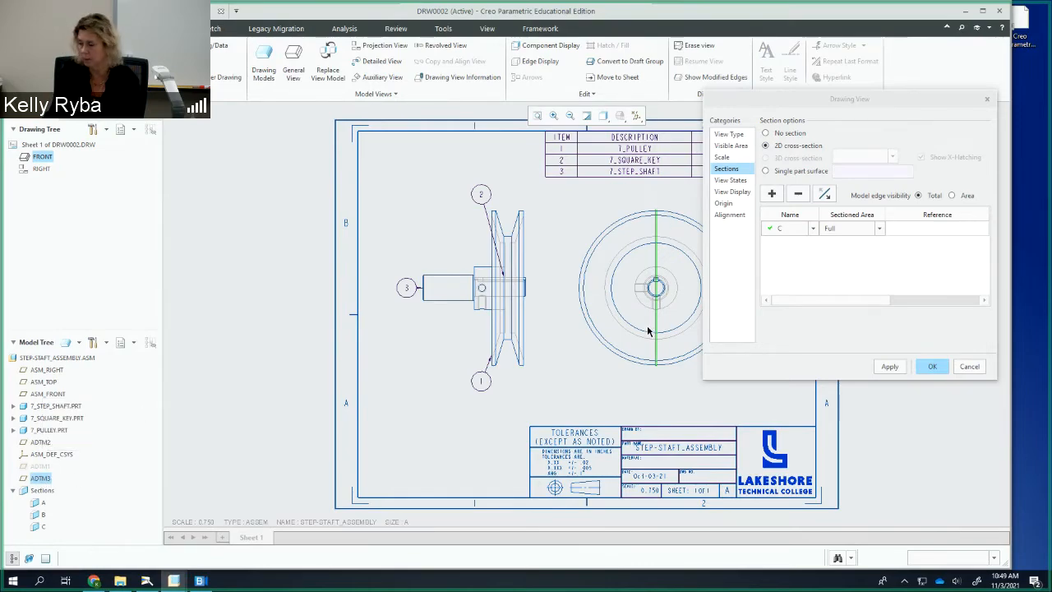
{"action": "left_click", "coordinate": [929, 367]}
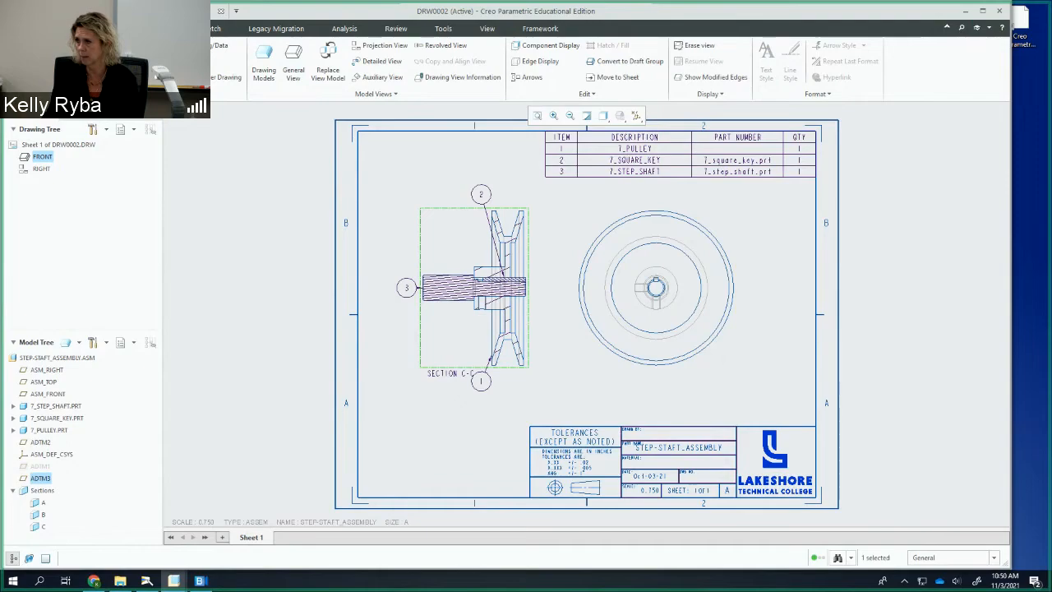
Add the section C-C arrows to the RIGHT view and pull both arrow ends closer to the pulley's outline
{"action": "left_click", "coordinate": [538, 81]}
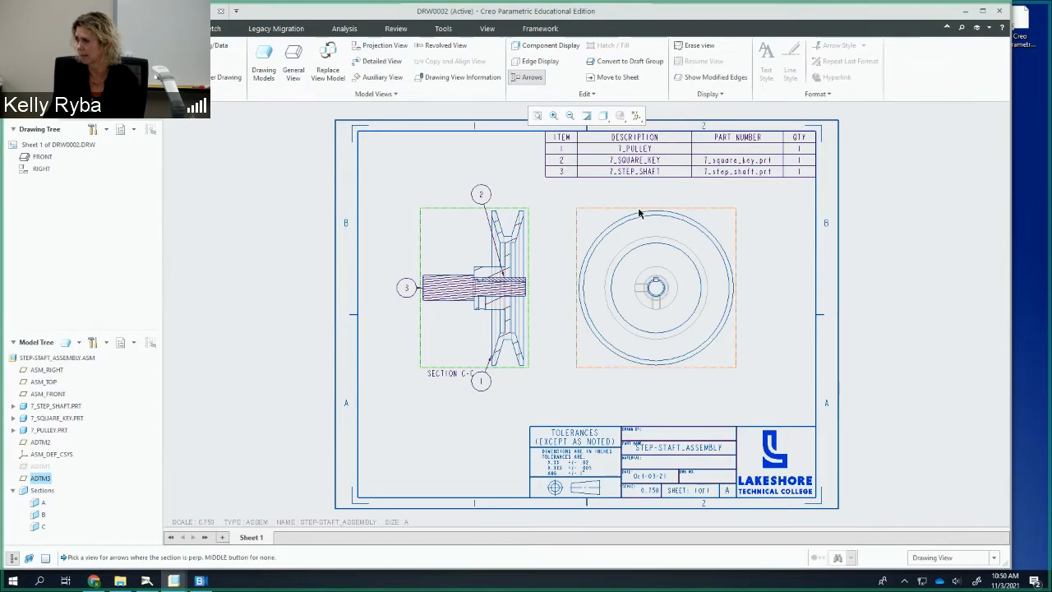
{"action": "left_click", "coordinate": [649, 234]}
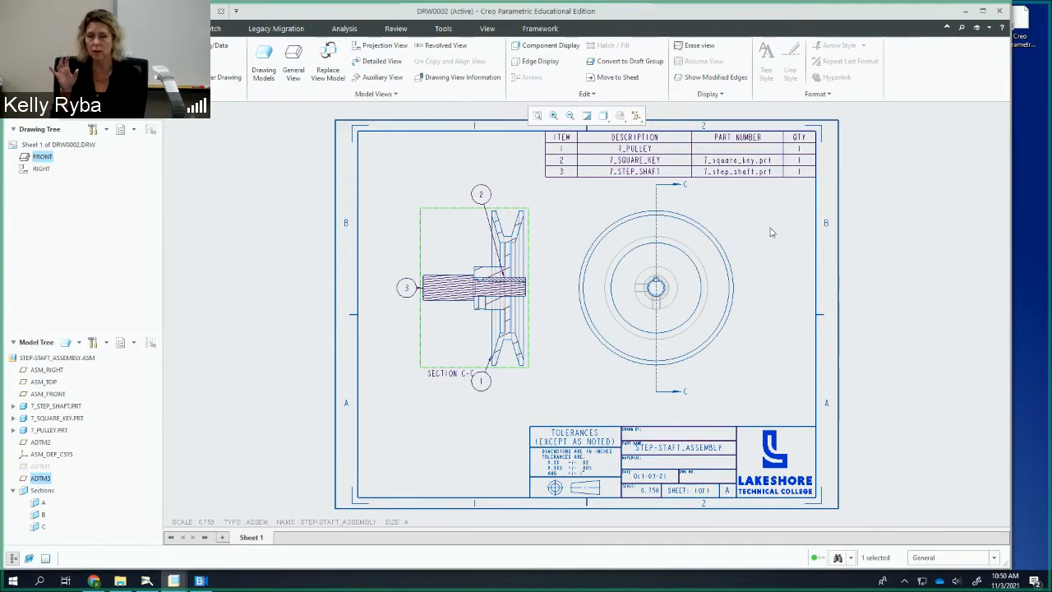
{"action": "left_click", "coordinate": [669, 194]}
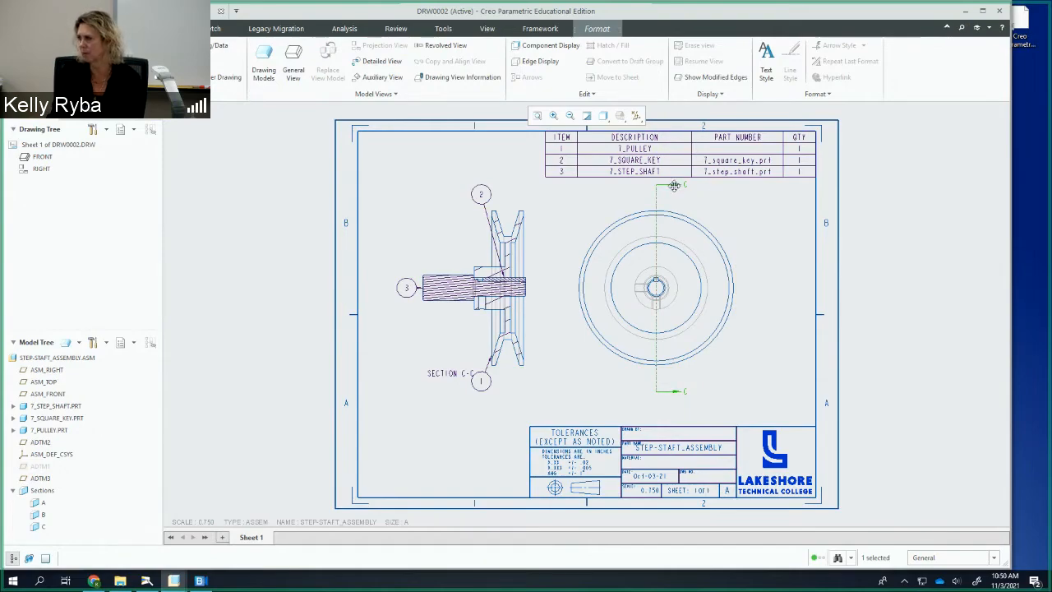
{"action": "left_click_drag", "start_coordinate": [674, 187], "coordinate": [673, 198]}
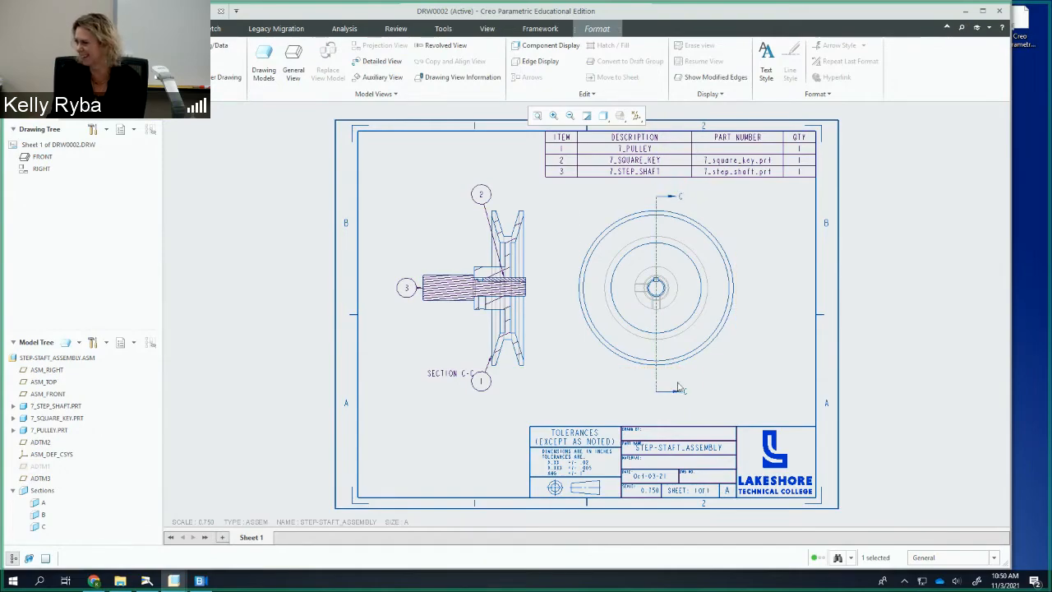
{"action": "left_click_drag", "start_coordinate": [676, 389], "coordinate": [675, 378]}
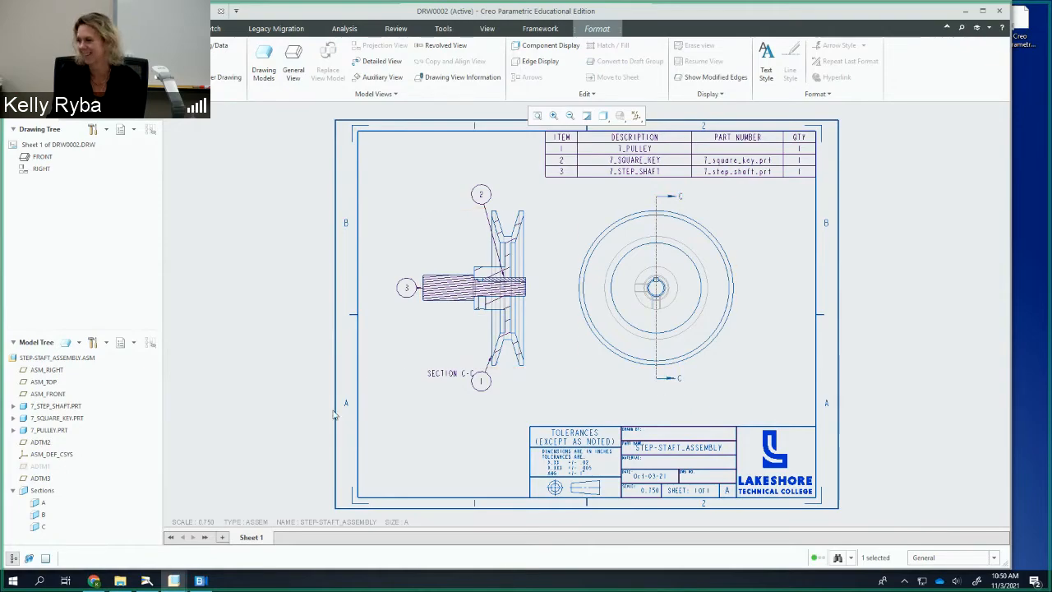
Move the SECTION C-C label below balloon 1, clear of the sectioned view
{"action": "left_click", "coordinate": [438, 377]}
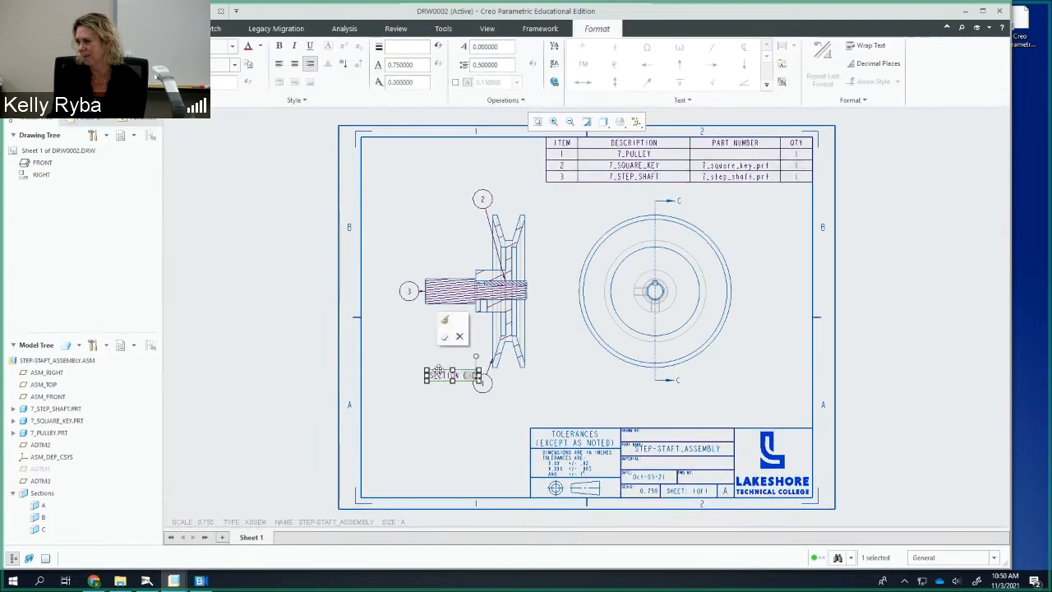
{"action": "left_click_drag", "start_coordinate": [438, 377], "coordinate": [470, 402]}
{"action": "left_click", "coordinate": [419, 366]}
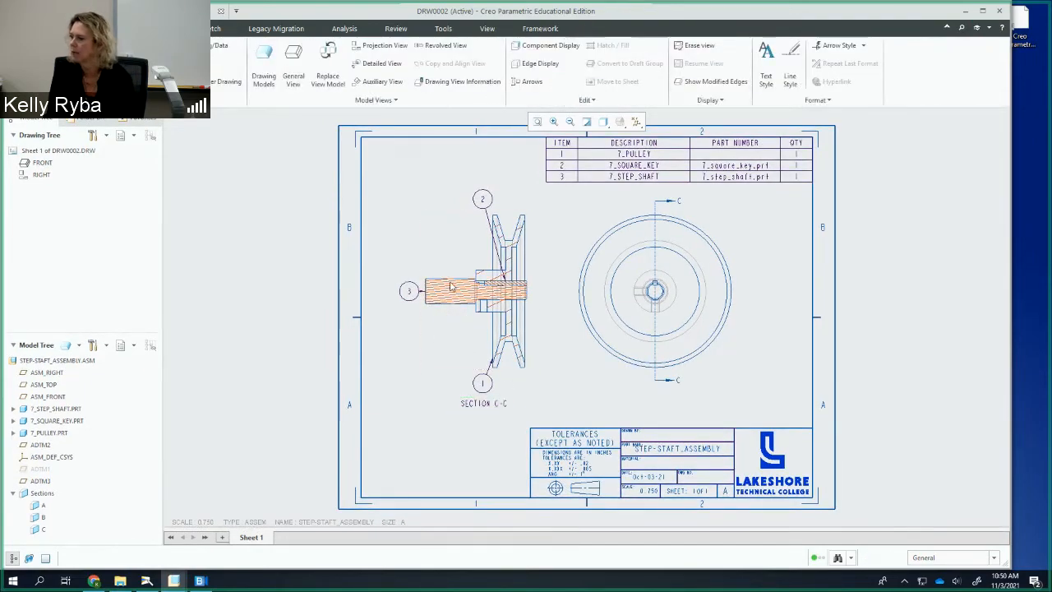
Erase the cross-hatching of the step shaft and square key components in the SECTION C-C view
{"action": "scroll", "coordinate": [500, 304], "scroll_direction": "up", "scroll_amount": 2}
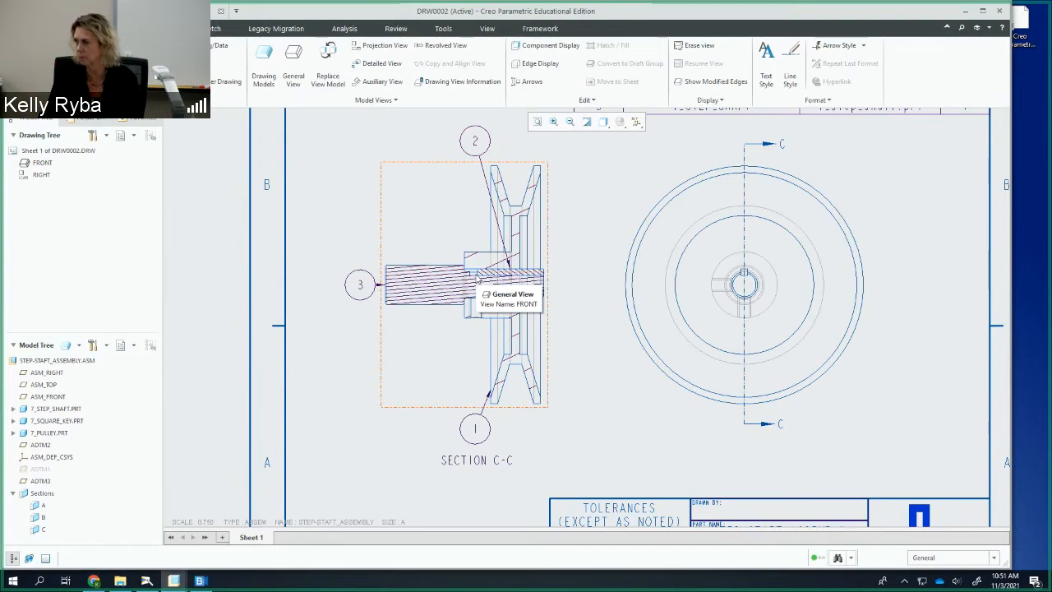
{"action": "double_click", "coordinate": [426, 285]}
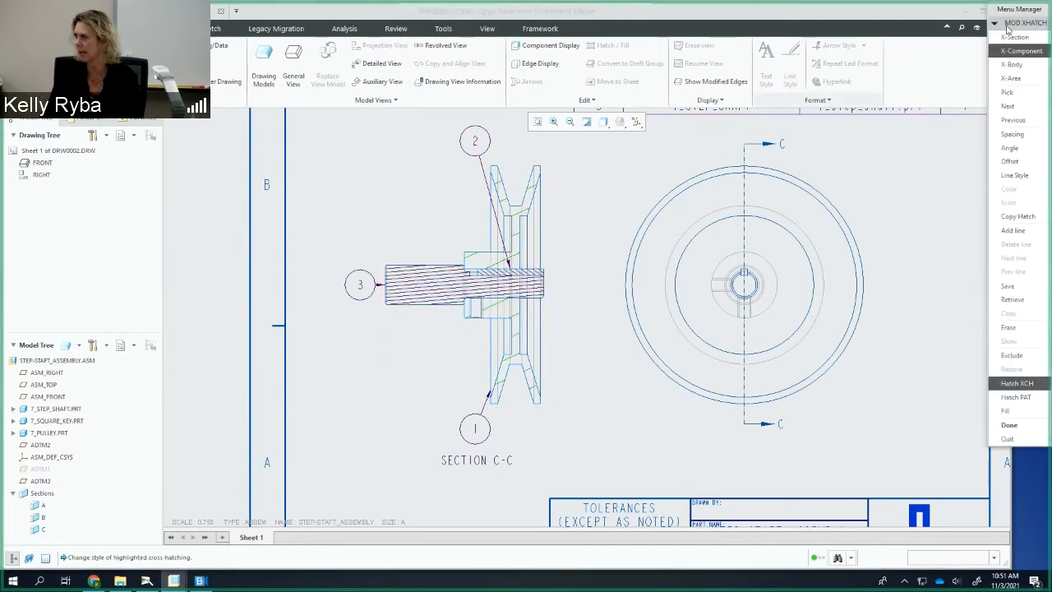
{"action": "left_click_drag", "start_coordinate": [1025, 9], "coordinate": [720, 31]}
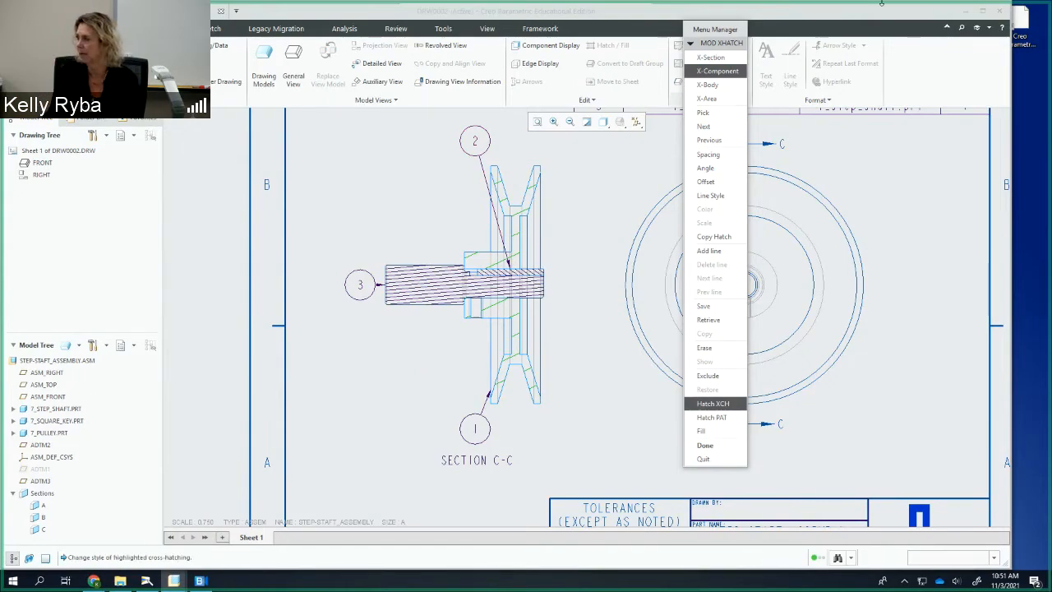
{"action": "left_click", "coordinate": [708, 113]}
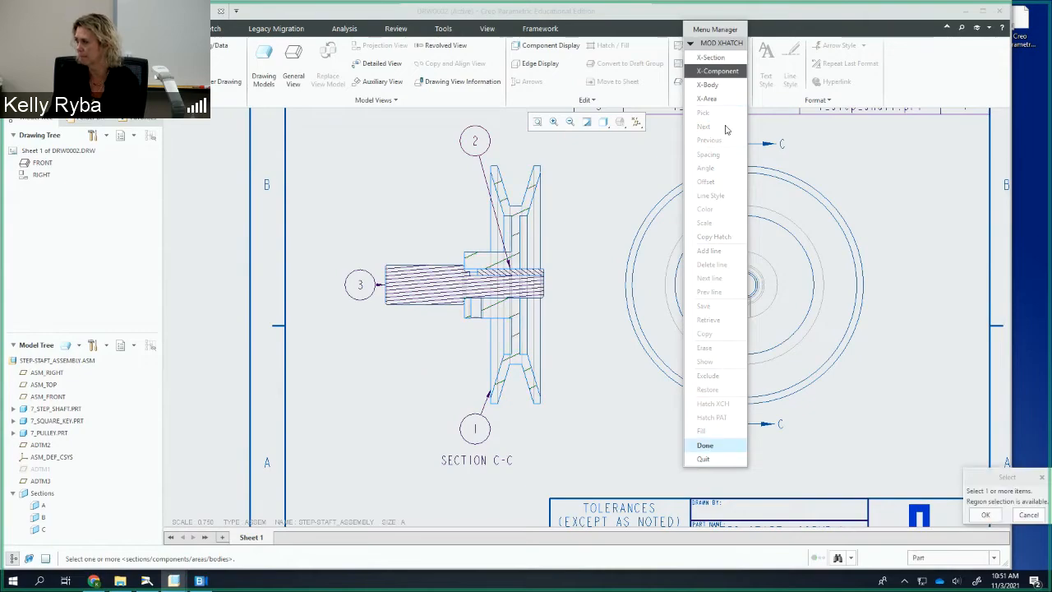
{"action": "left_click_drag", "start_coordinate": [982, 479], "coordinate": [868, 409]}
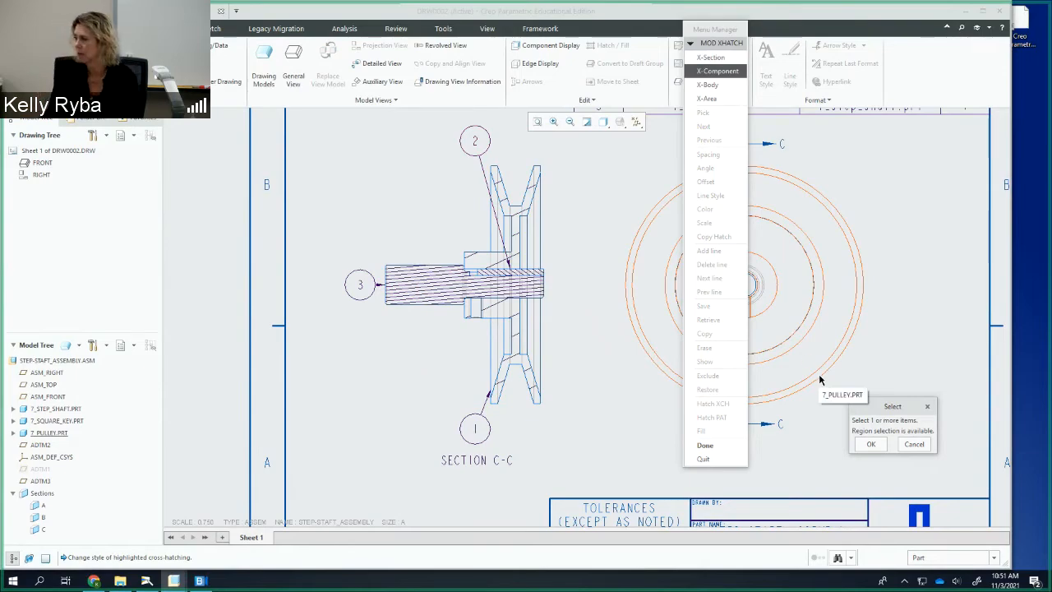
{"action": "left_click", "coordinate": [424, 292]}
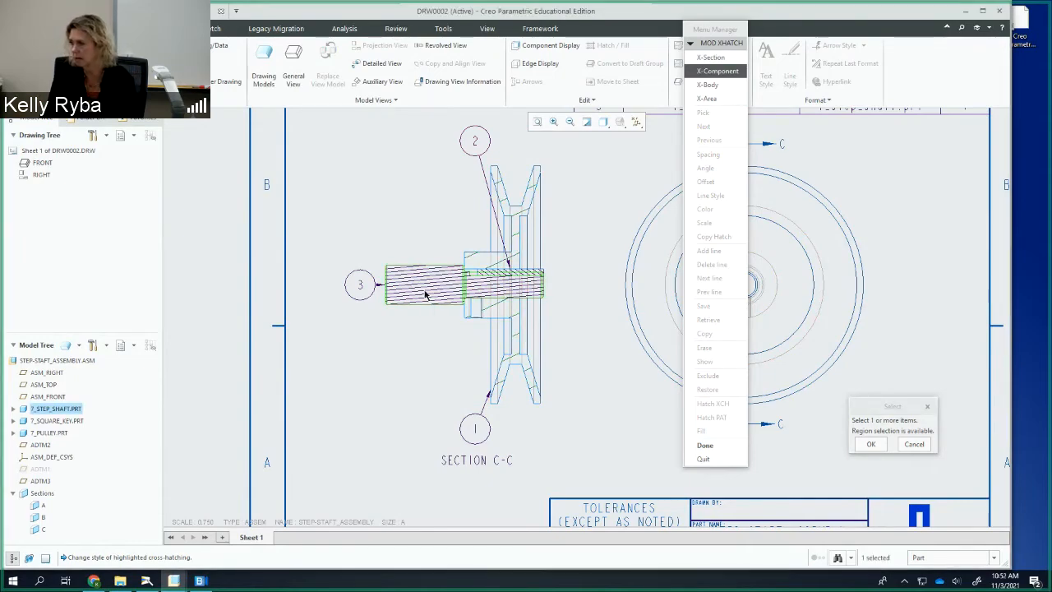
{"action": "scroll", "coordinate": [534, 287], "scroll_direction": "down", "scroll_amount": 3}
{"action": "scroll", "coordinate": [534, 279], "scroll_direction": "up", "scroll_amount": 8}
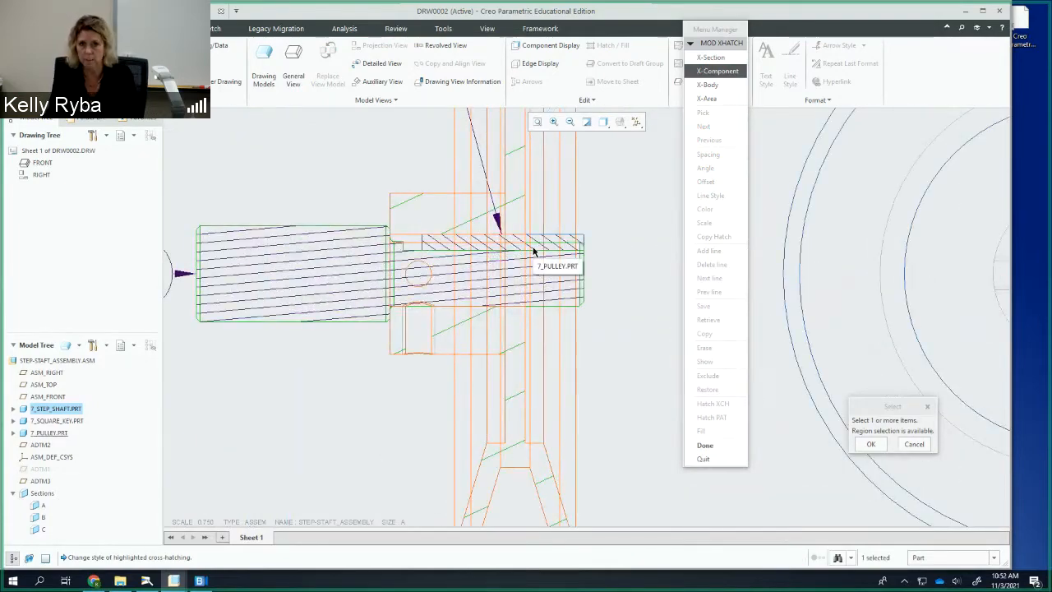
{"action": "left_click", "coordinate": [580, 238], "text": "ctrl"}
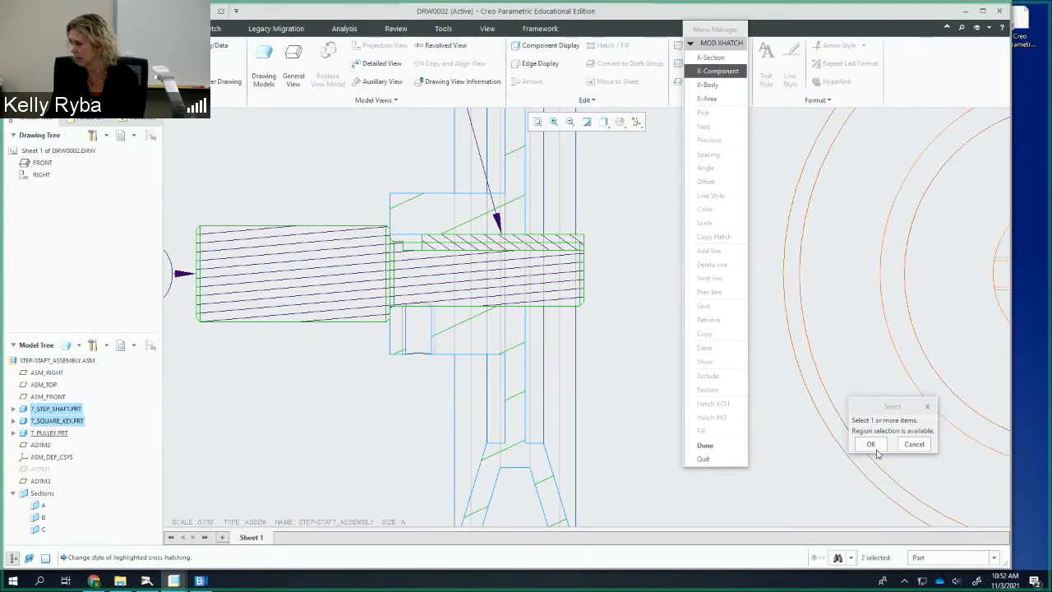
{"action": "left_click_drag", "start_coordinate": [893, 409], "coordinate": [818, 332]}
{"action": "left_click", "coordinate": [802, 370]}
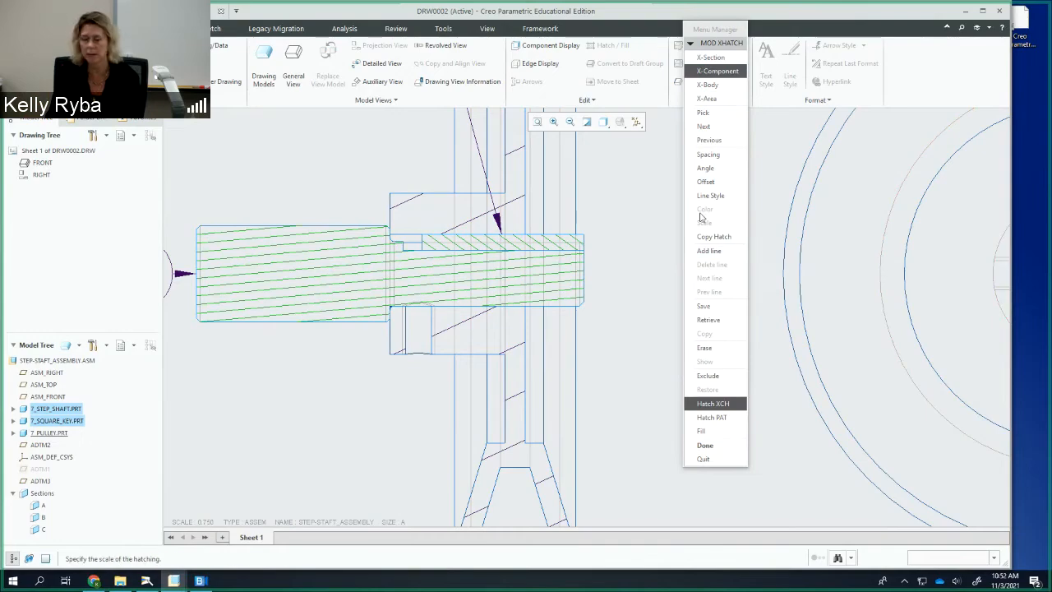
{"action": "left_click", "coordinate": [707, 348]}
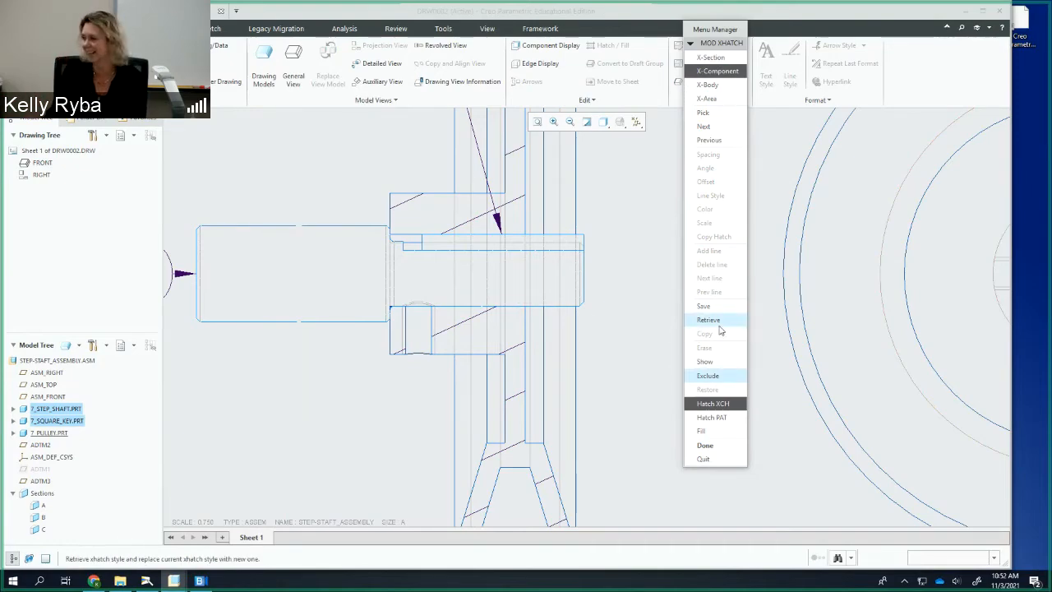
{"action": "left_click", "coordinate": [712, 360]}
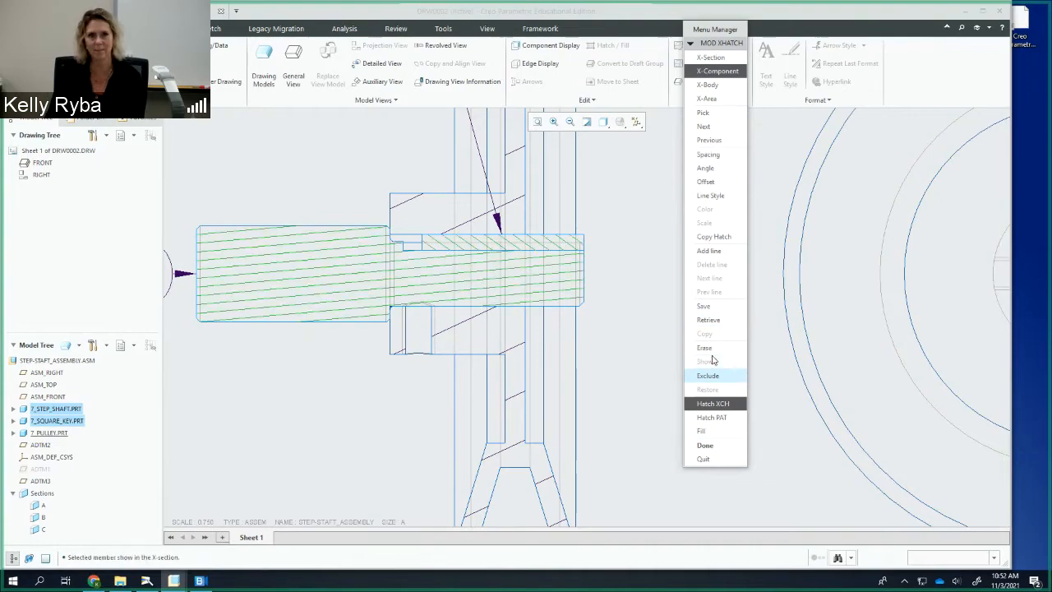
{"action": "left_click", "coordinate": [712, 355]}
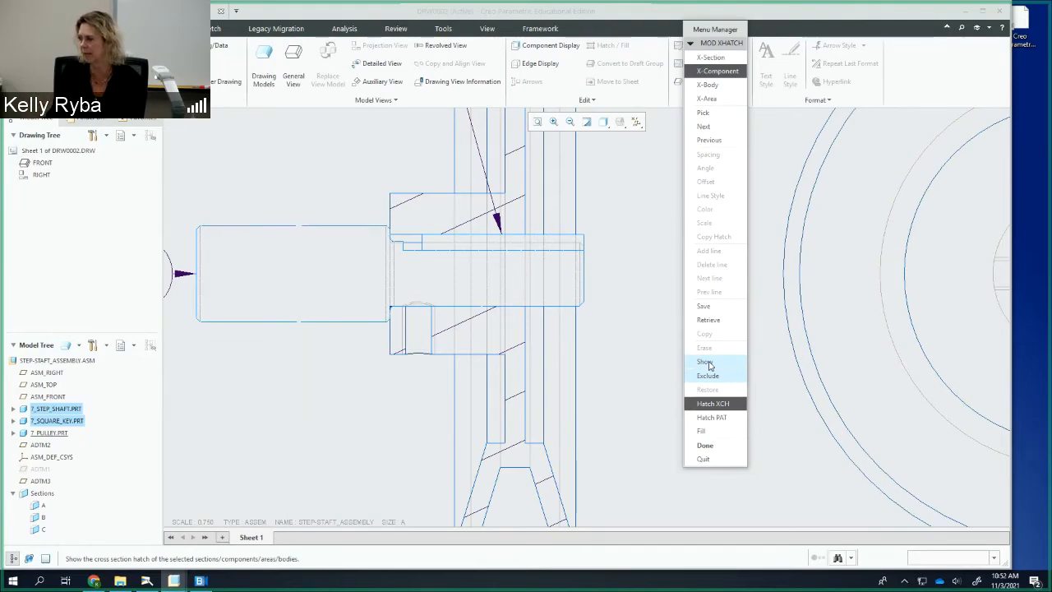
{"action": "left_click", "coordinate": [705, 444]}
Set the overall cross-hatch angle of the pulley component in the SECTION C-C view to 45 degrees
{"action": "scroll", "coordinate": [628, 352], "scroll_direction": "up", "scroll_amount": 3}
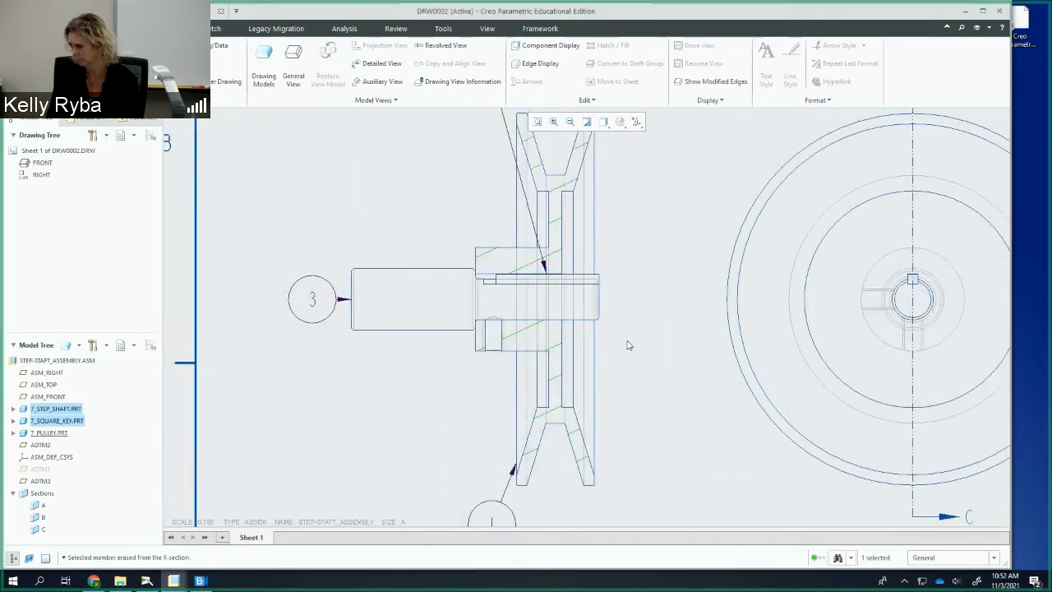
{"action": "middle_click_drag", "start_coordinate": [619, 339], "coordinate": [512, 339]}
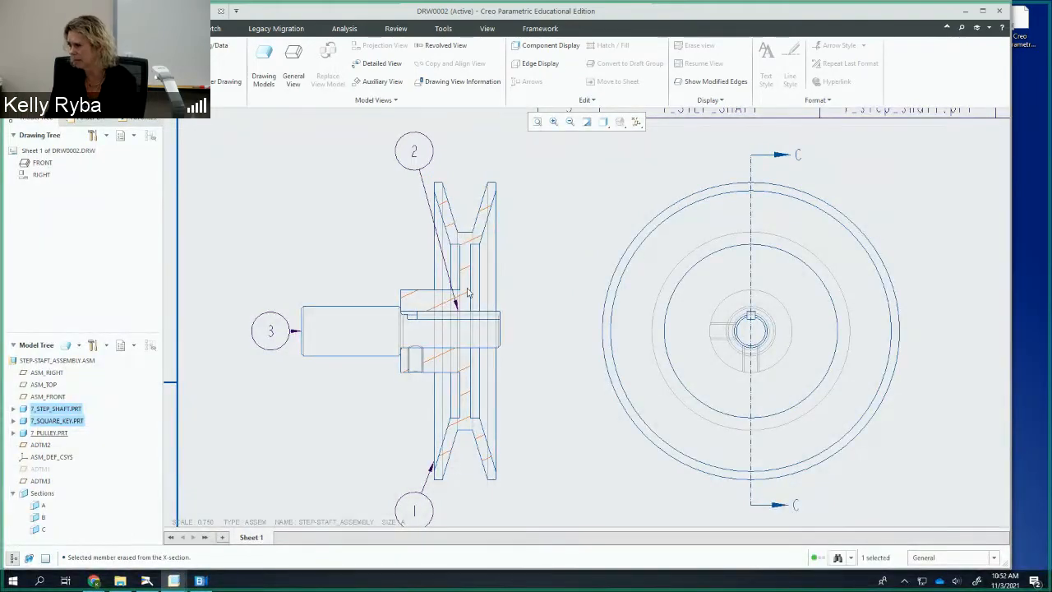
{"action": "left_click", "coordinate": [419, 304]}
{"action": "double_click", "coordinate": [419, 304]}
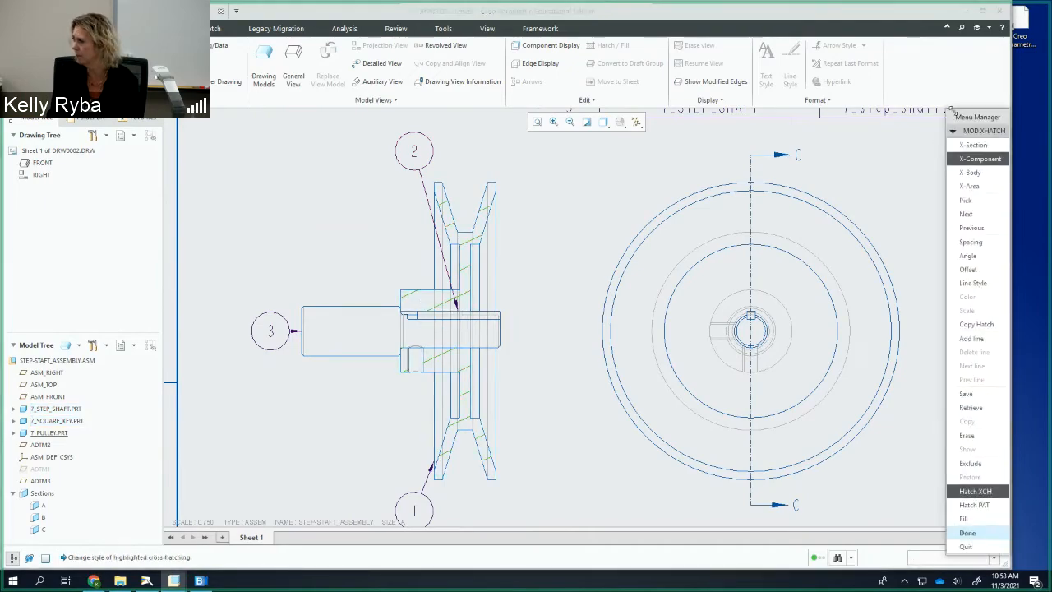
{"action": "left_click_drag", "start_coordinate": [975, 117], "coordinate": [673, 71]}
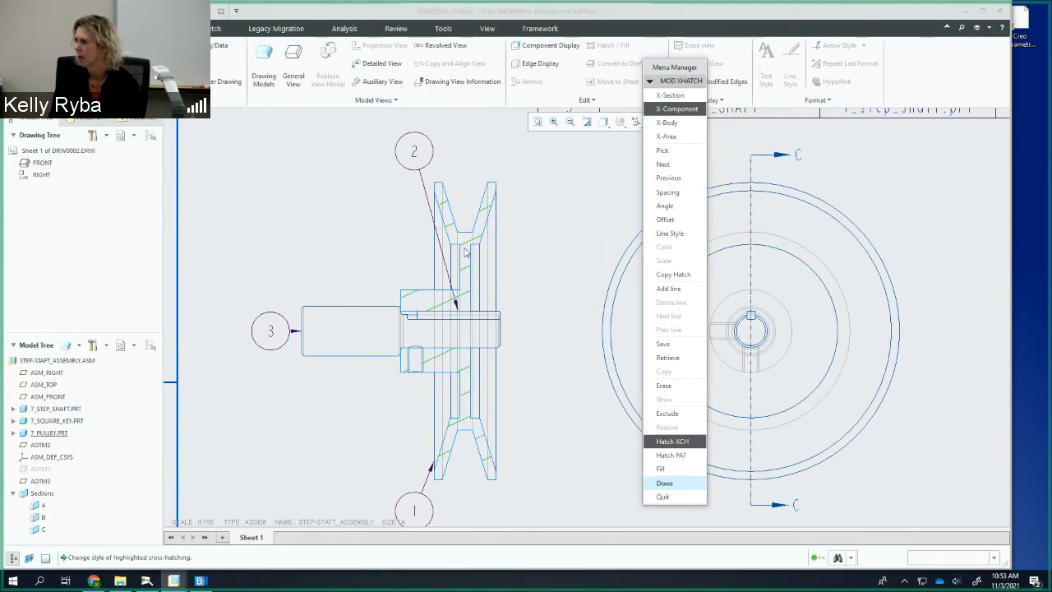
{"action": "left_click", "coordinate": [683, 115]}
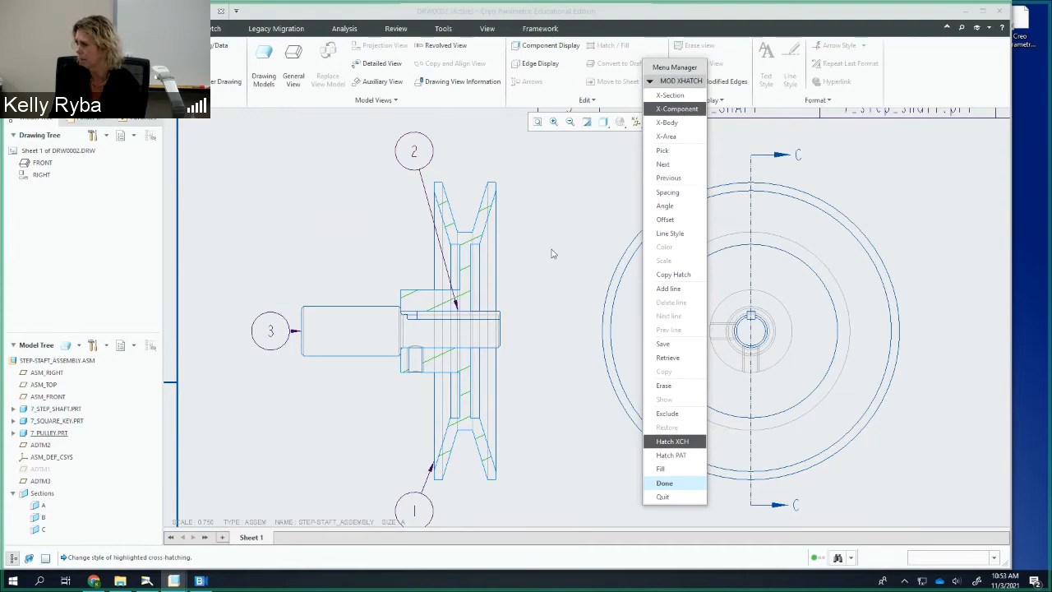
{"action": "left_click", "coordinate": [663, 151]}
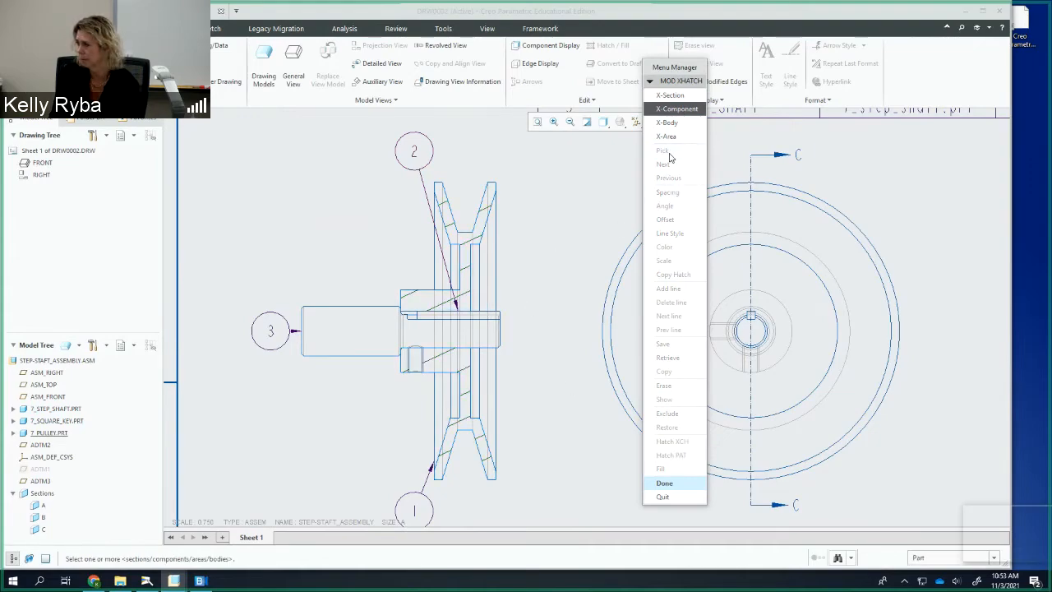
{"action": "left_click", "coordinate": [416, 294]}
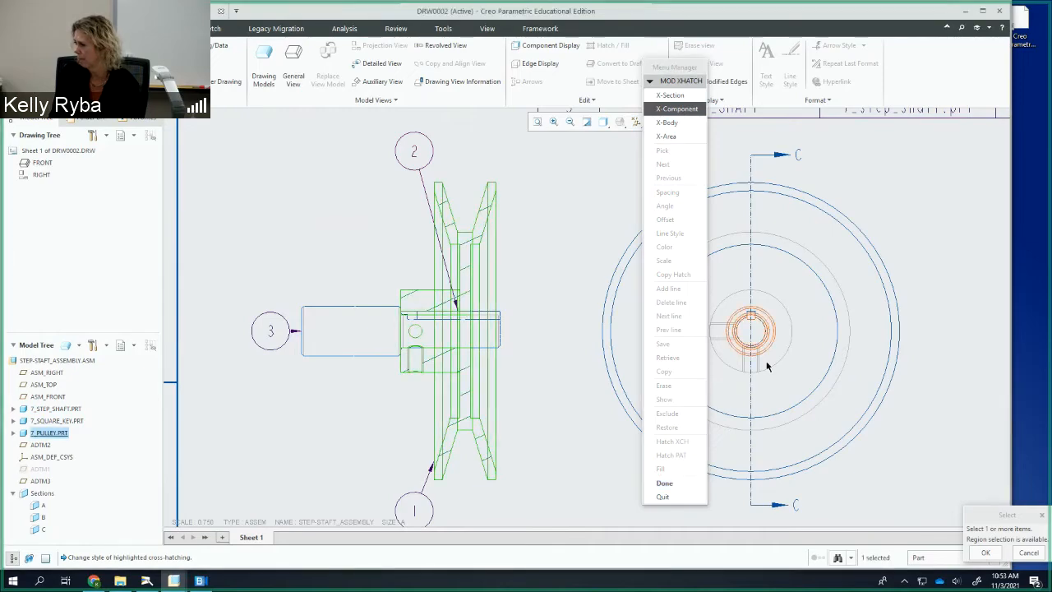
{"action": "left_click_drag", "start_coordinate": [988, 516], "coordinate": [779, 351]}
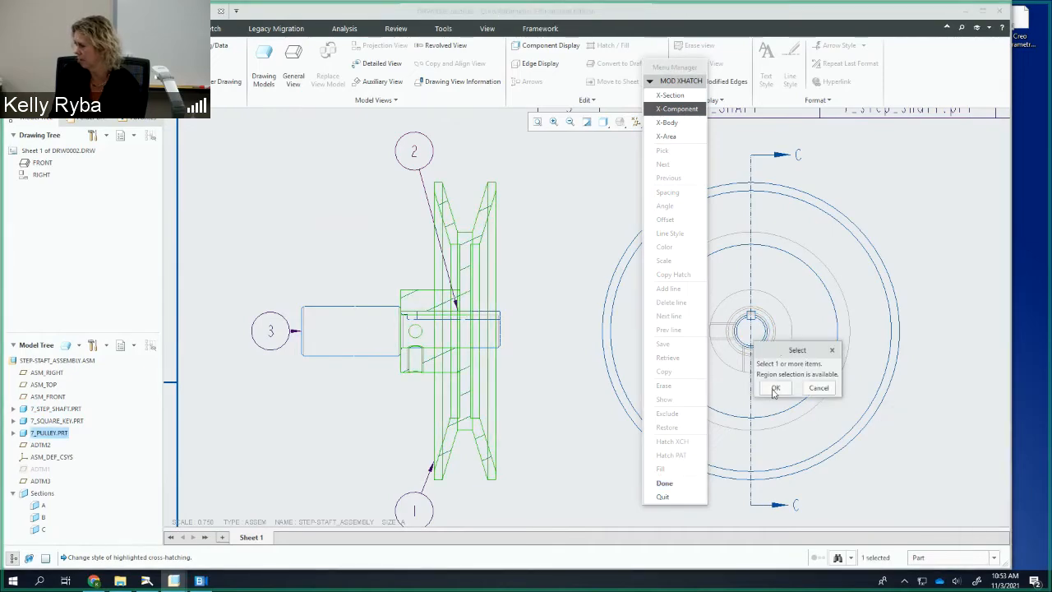
{"action": "left_click", "coordinate": [775, 390]}
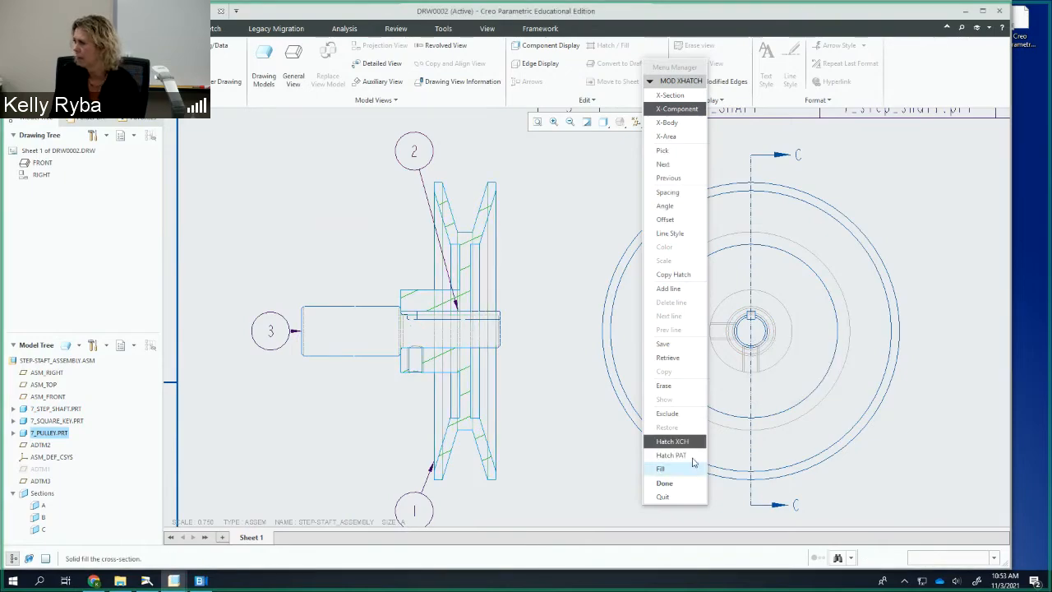
{"action": "left_click", "coordinate": [666, 208]}
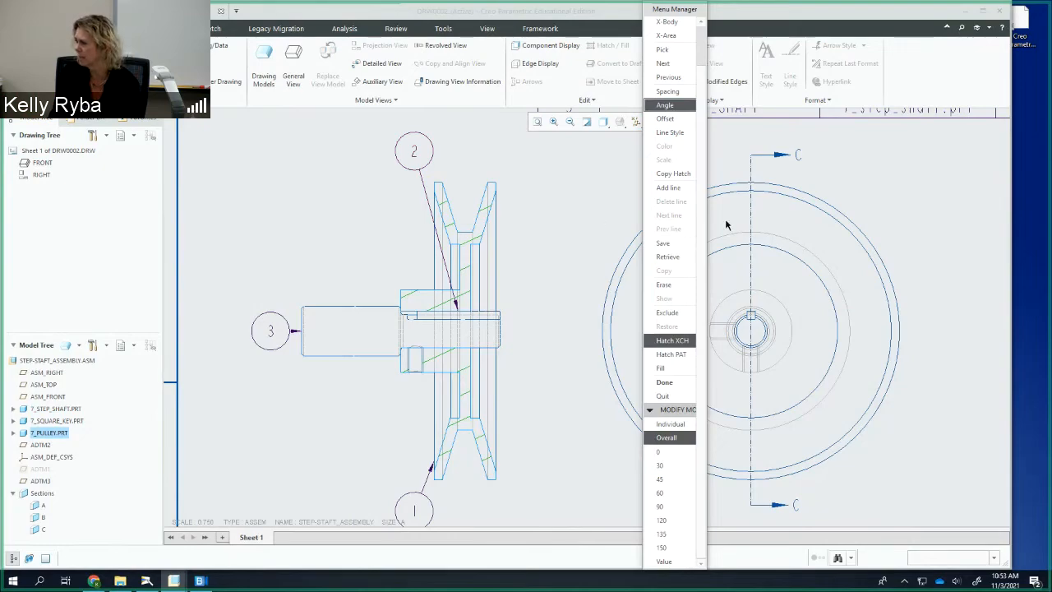
{"action": "left_click", "coordinate": [663, 480]}
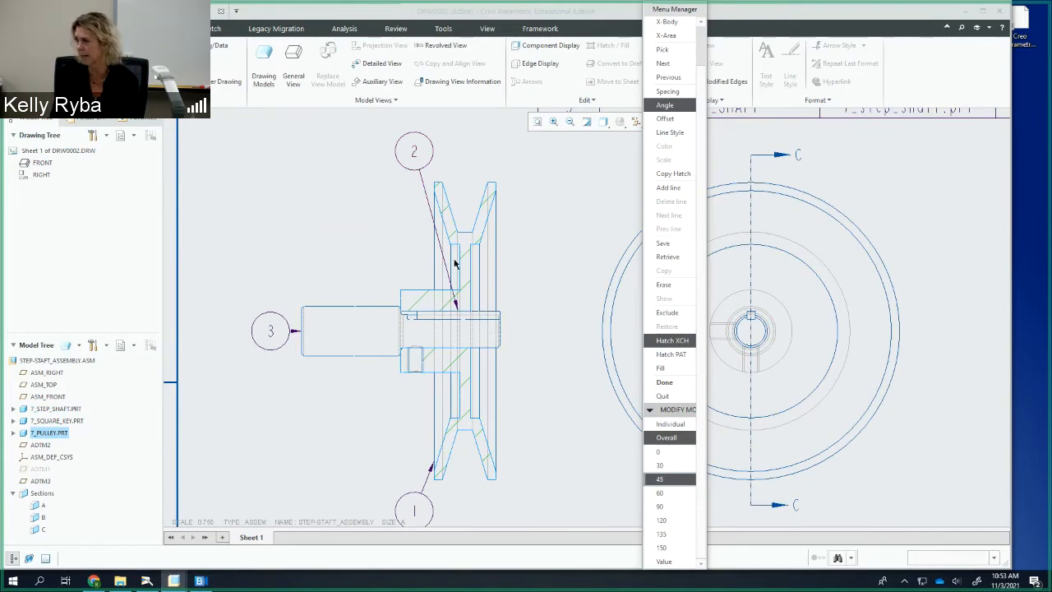
Accept a hatch offset of 0.0000 for the pulley, halve its overall cross-hatch spacing and finish the hatch modification
{"action": "left_click", "coordinate": [674, 123]}
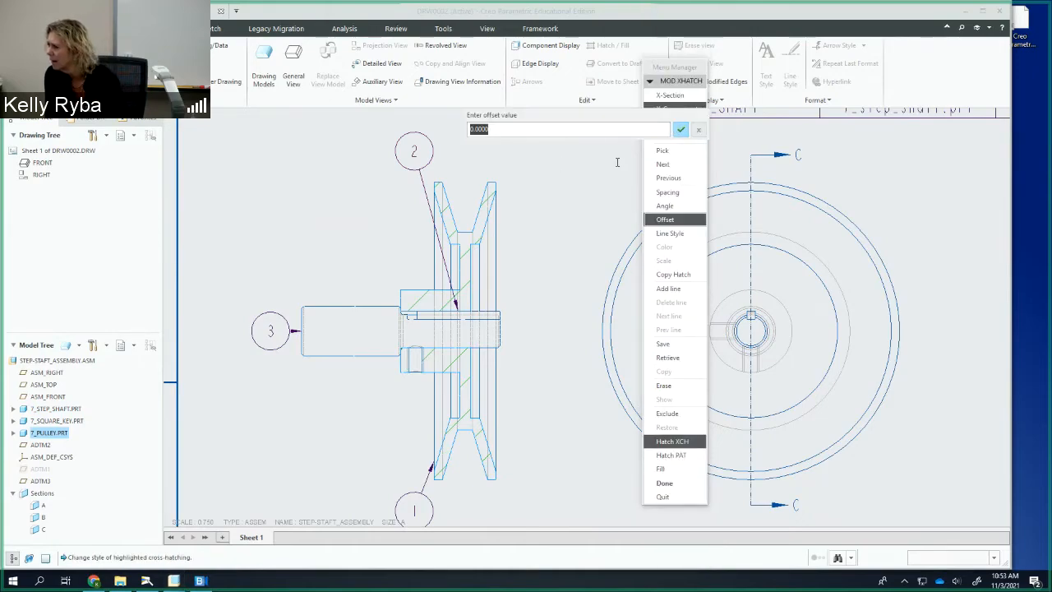
{"action": "left_click", "coordinate": [680, 129]}
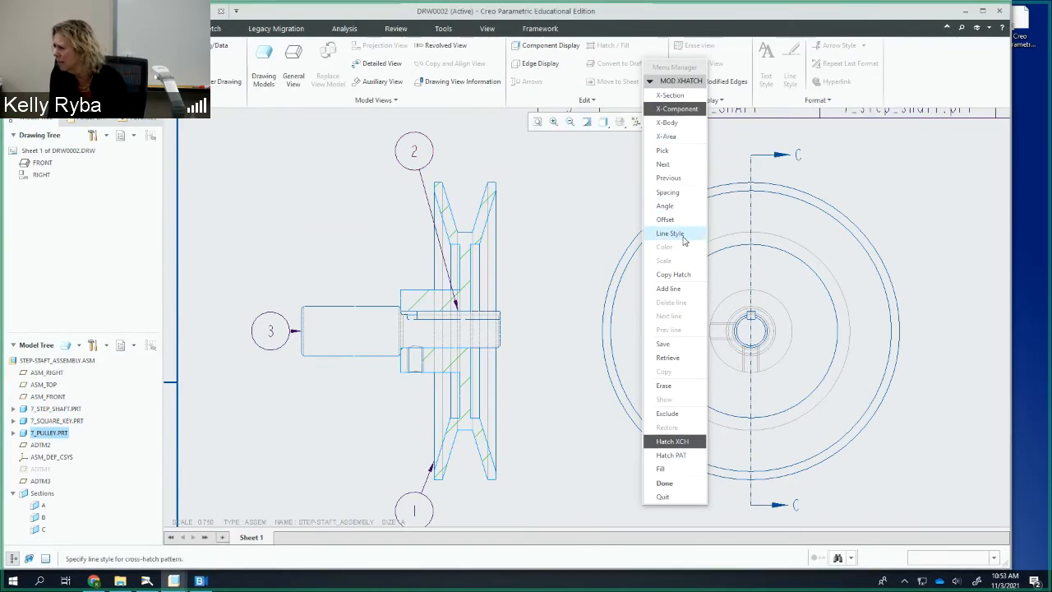
{"action": "left_click", "coordinate": [676, 196]}
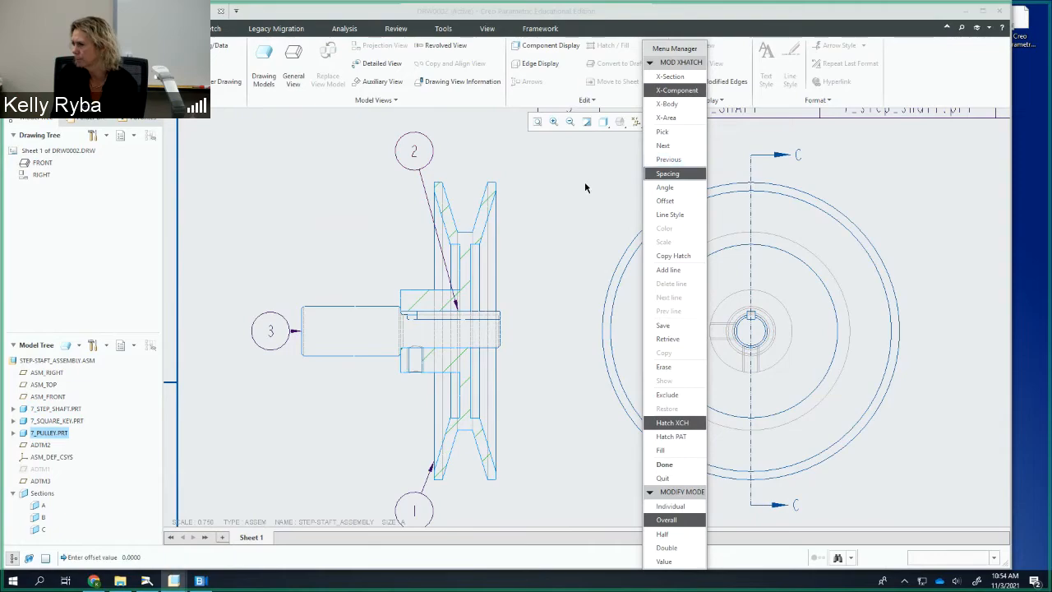
{"action": "left_click", "coordinate": [662, 132]}
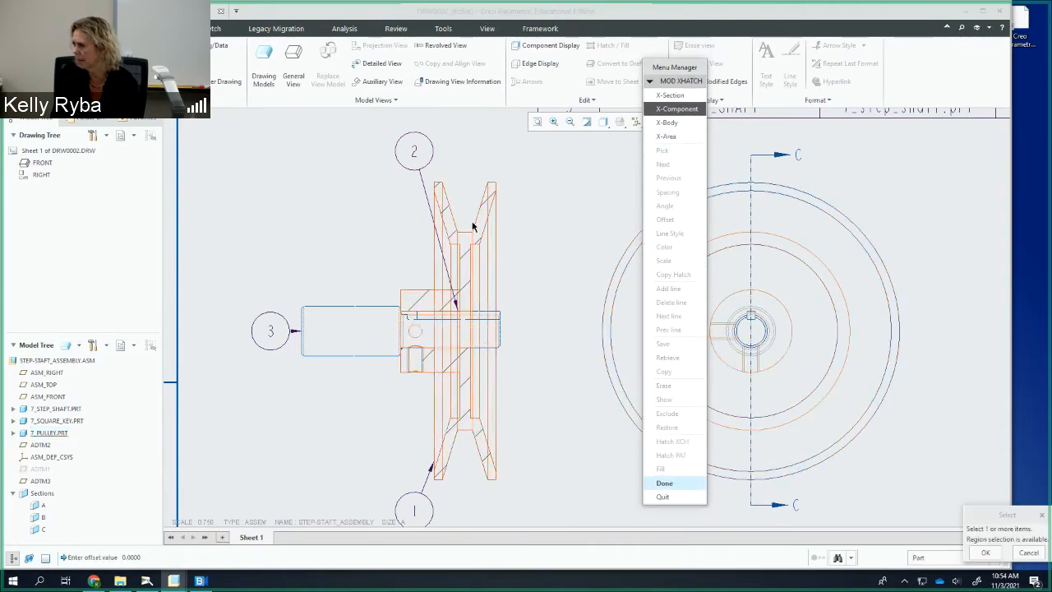
{"action": "left_click", "coordinate": [448, 207]}
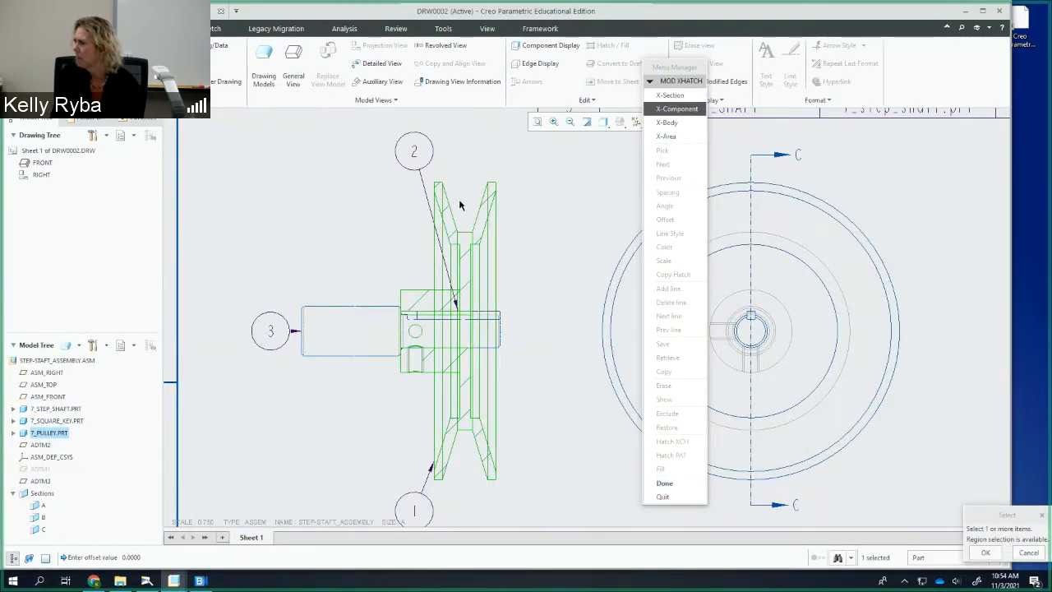
{"action": "left_click", "coordinate": [664, 485]}
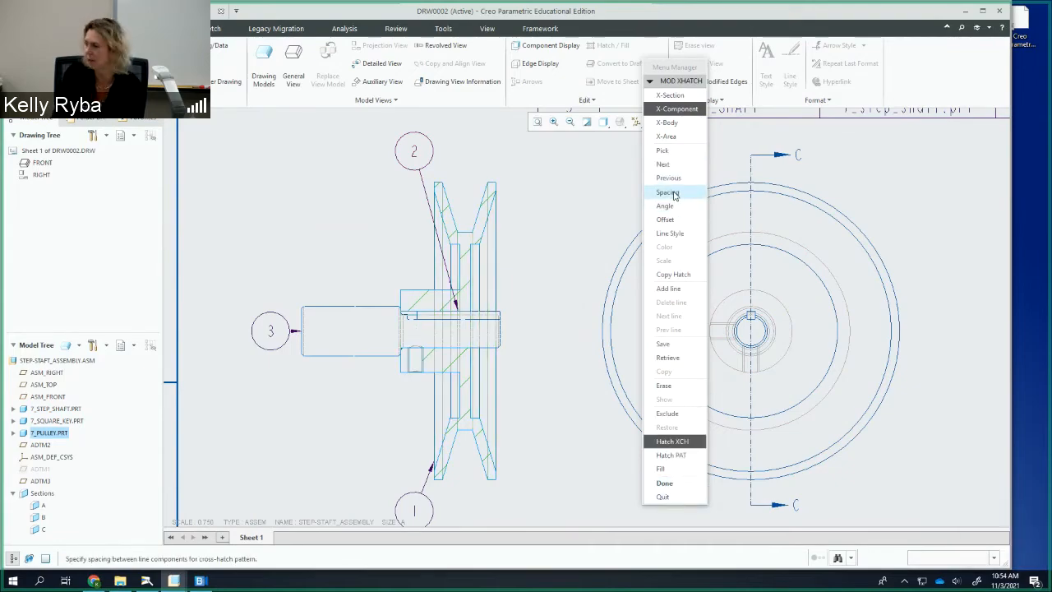
{"action": "left_click", "coordinate": [667, 192]}
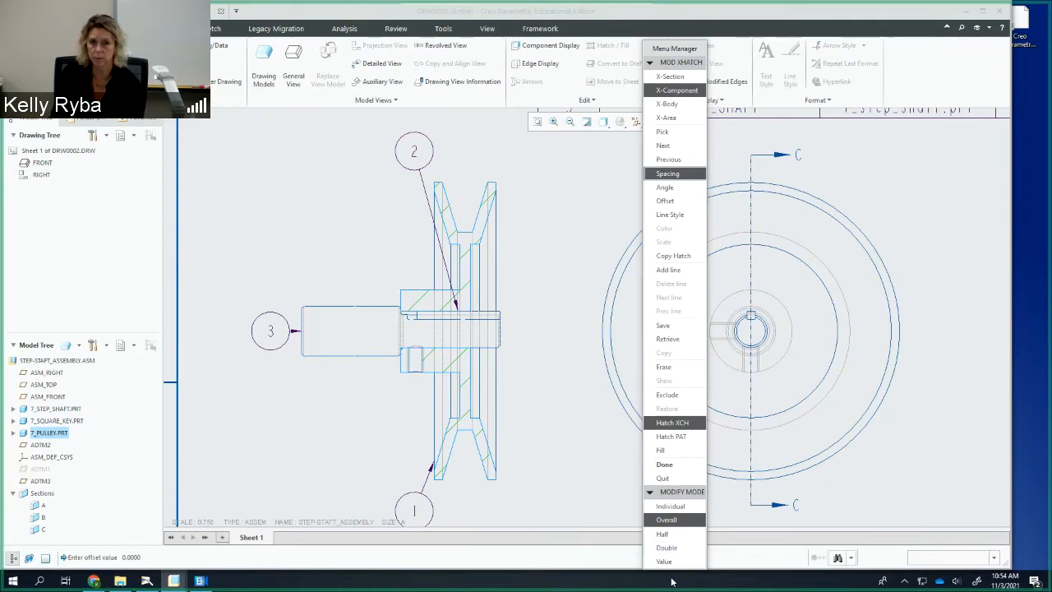
{"action": "left_click", "coordinate": [677, 536]}
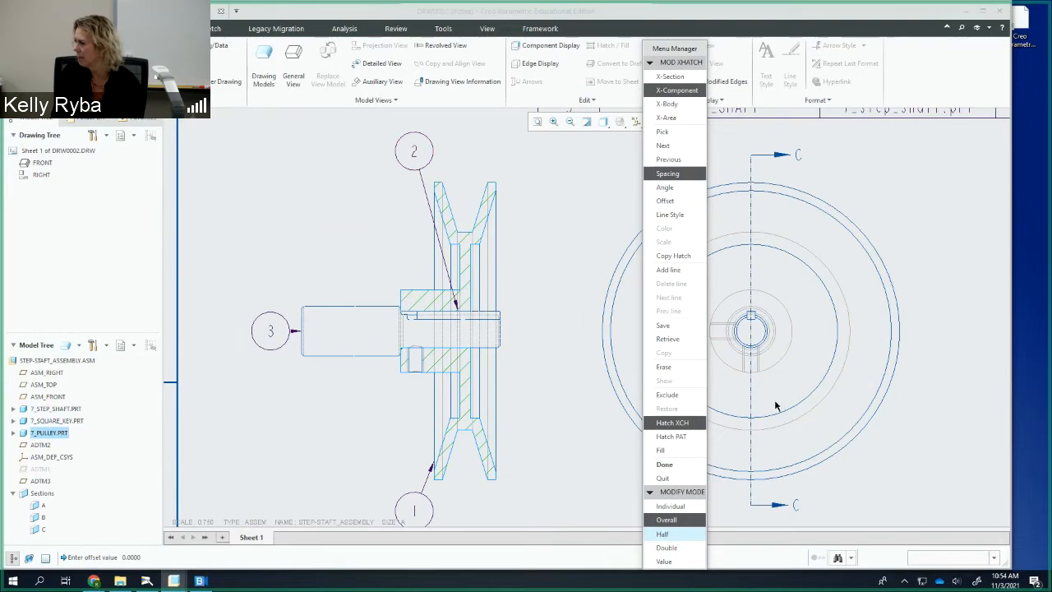
{"action": "left_click", "coordinate": [662, 466]}
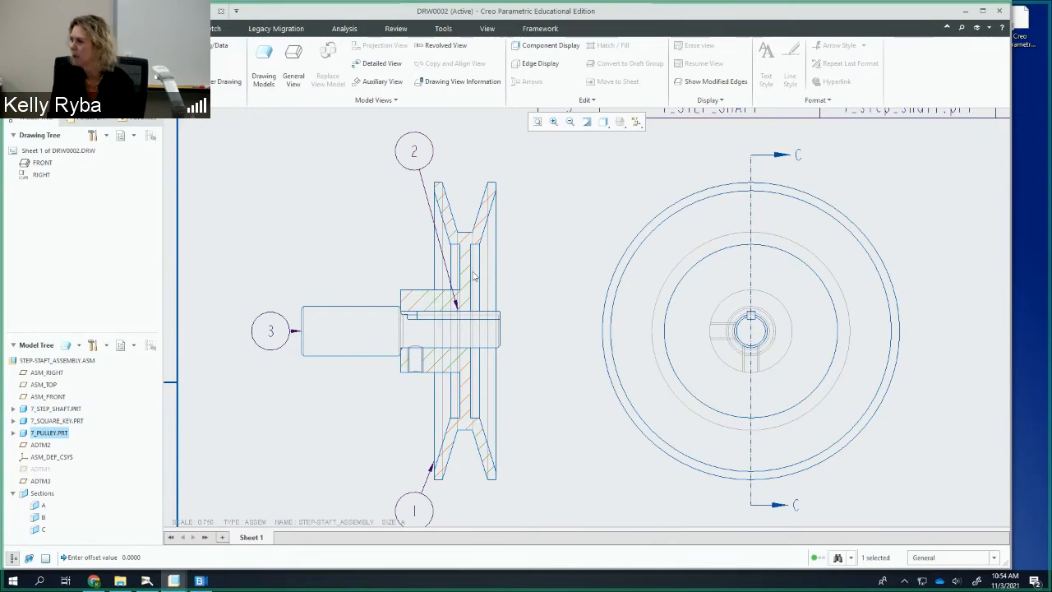
Preview the full plot of the drawing sheet, examine how both views print, and close the print setup
{"action": "scroll", "coordinate": [544, 271], "scroll_direction": "up", "scroll_amount": 1}
{"action": "scroll", "coordinate": [545, 272], "scroll_direction": "down", "scroll_amount": 3}
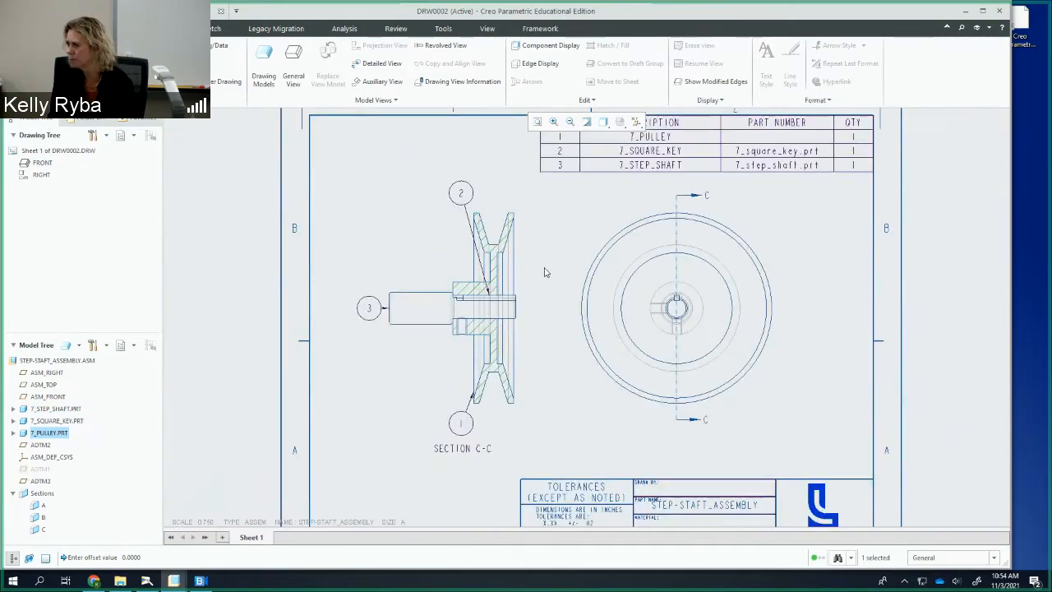
{"action": "mouse_move", "coordinate": [545, 272]}
{"action": "middle_mouse_down"}
{"action": "mouse_move", "coordinate": [502, 256]}
{"action": "mouse_move", "coordinate": [470, 268]}
{"action": "middle_mouse_up"}
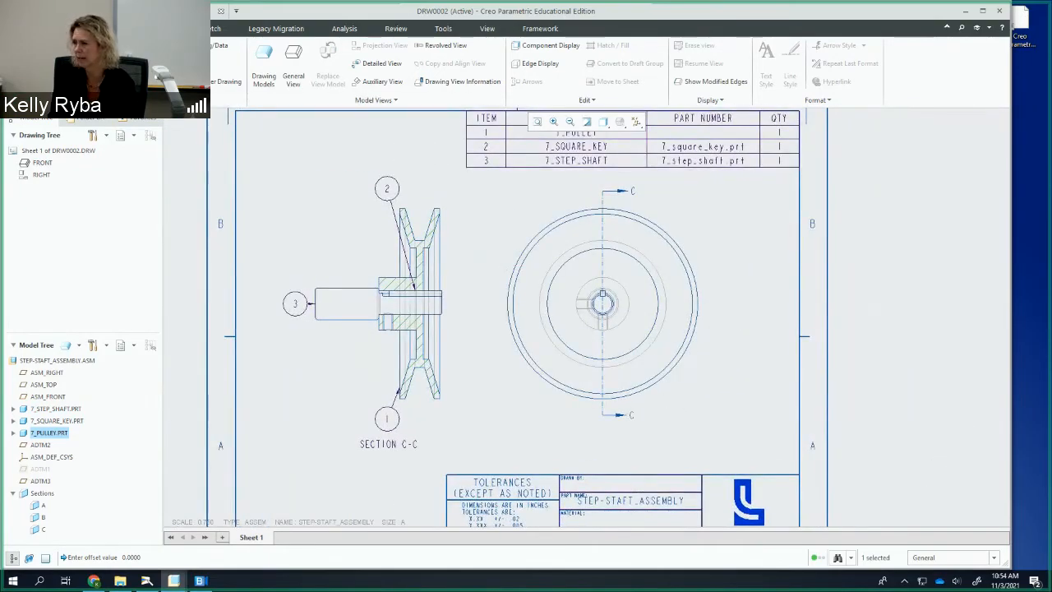
{"action": "left_click", "coordinate": [16, 28]}
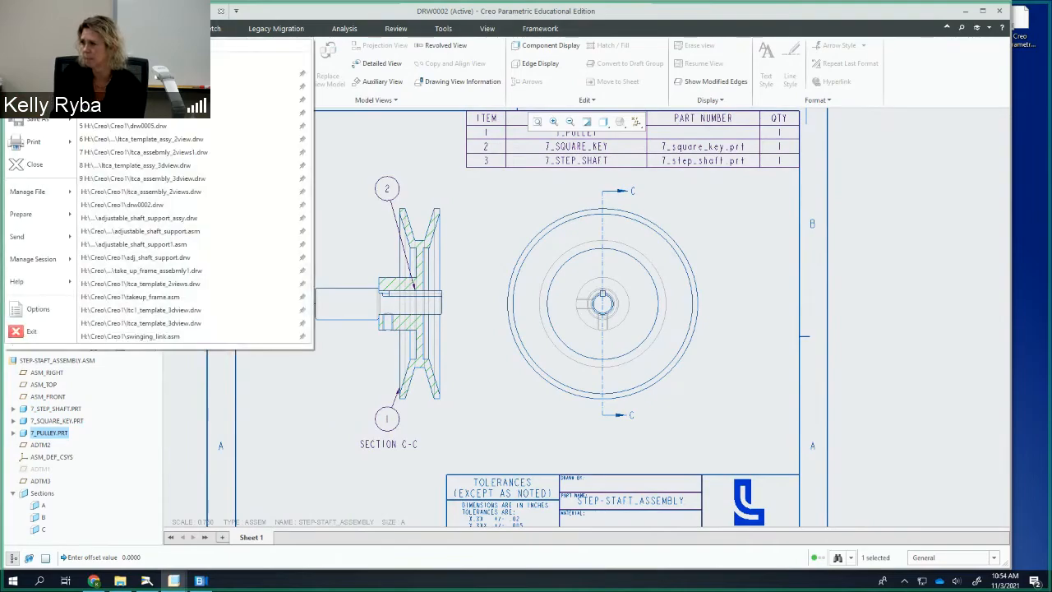
{"action": "left_click", "coordinate": [34, 144]}
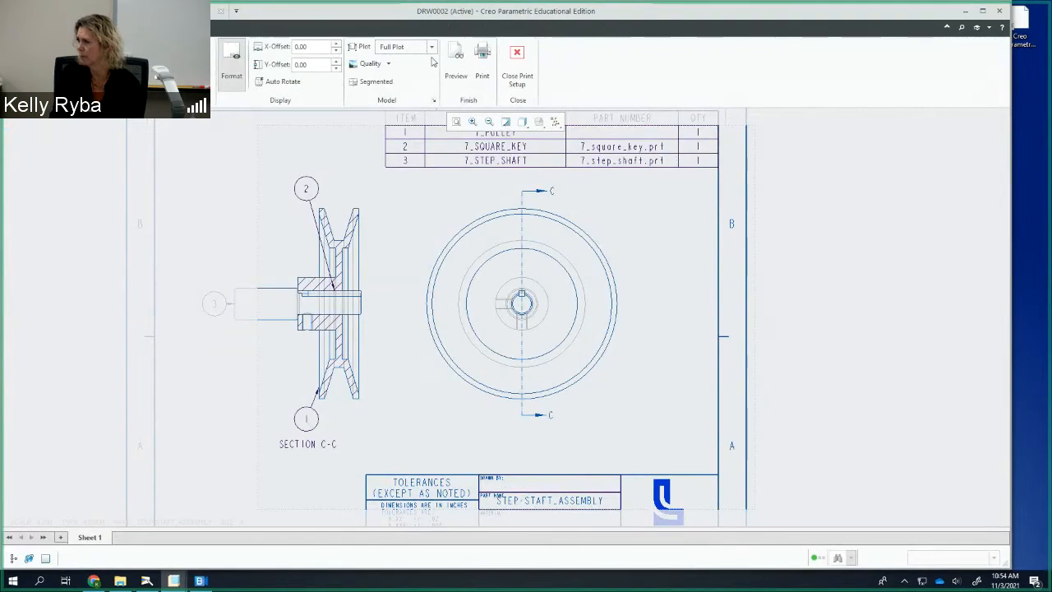
{"action": "left_click", "coordinate": [457, 62]}
{"action": "scroll", "coordinate": [507, 220], "scroll_direction": "up", "scroll_amount": 1}
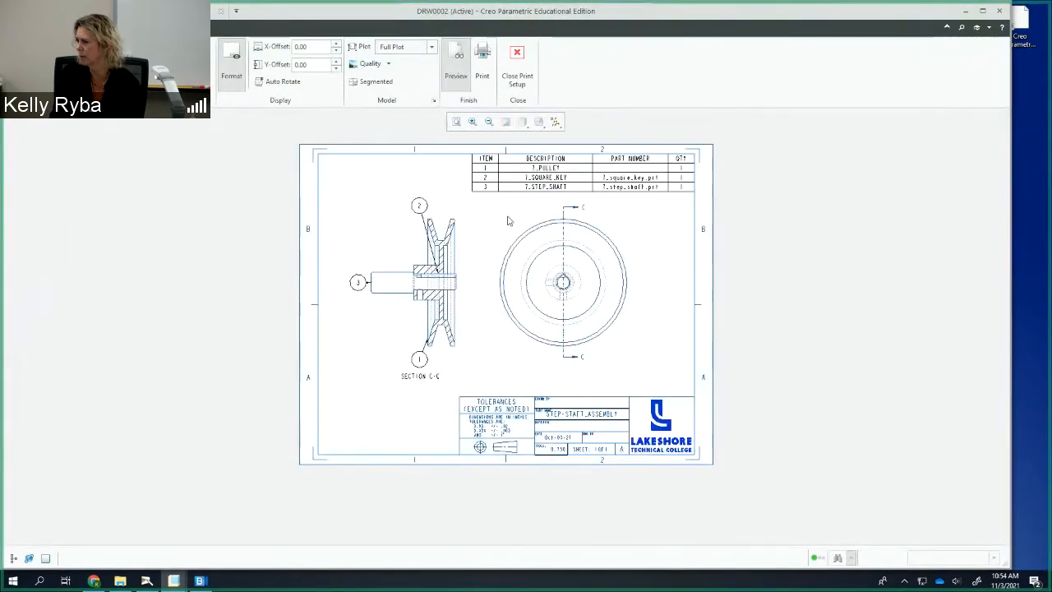
{"action": "scroll", "coordinate": [462, 243], "scroll_direction": "up", "scroll_amount": 1}
{"action": "scroll", "coordinate": [448, 259], "scroll_direction": "down", "scroll_amount": 2}
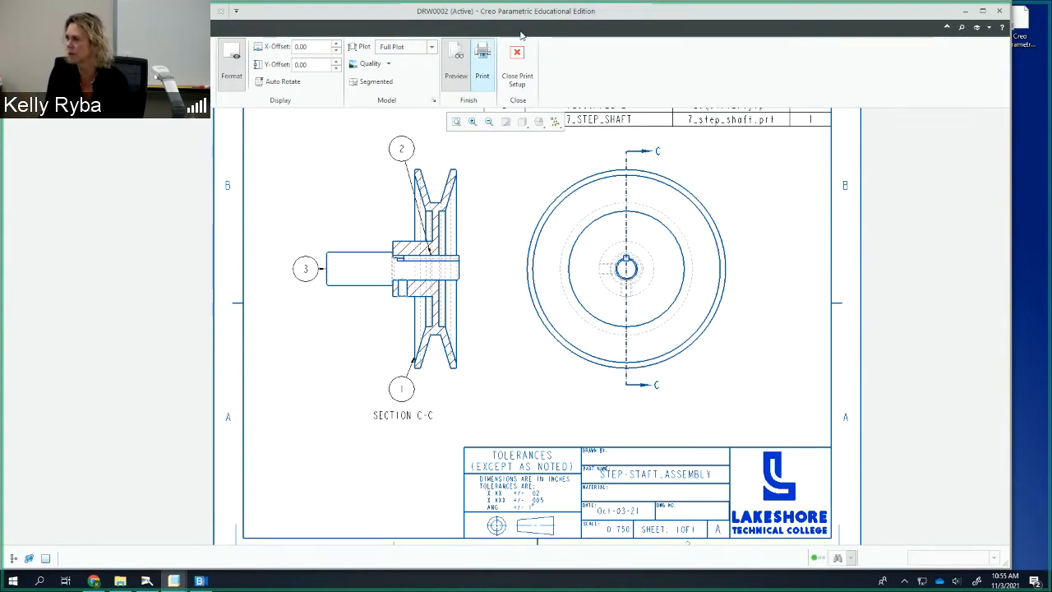
{"action": "left_click", "coordinate": [526, 78]}
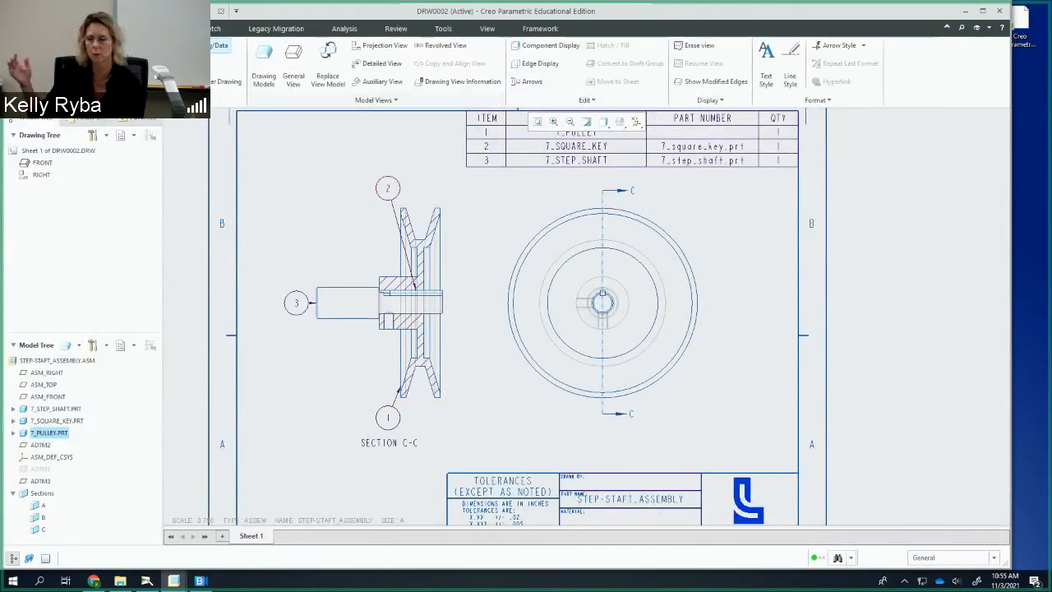
Set the display style of the sectioned FRONT view to No Hidden
{"action": "double_click", "coordinate": [361, 255]}
{"action": "mouse_move", "coordinate": [795, 105]}
{"action": "left_mouse_down"}
{"action": "mouse_move", "coordinate": [622, 93]}
{"action": "mouse_move", "coordinate": [665, 95]}
{"action": "mouse_move", "coordinate": [633, 107]}
{"action": "left_mouse_up"}
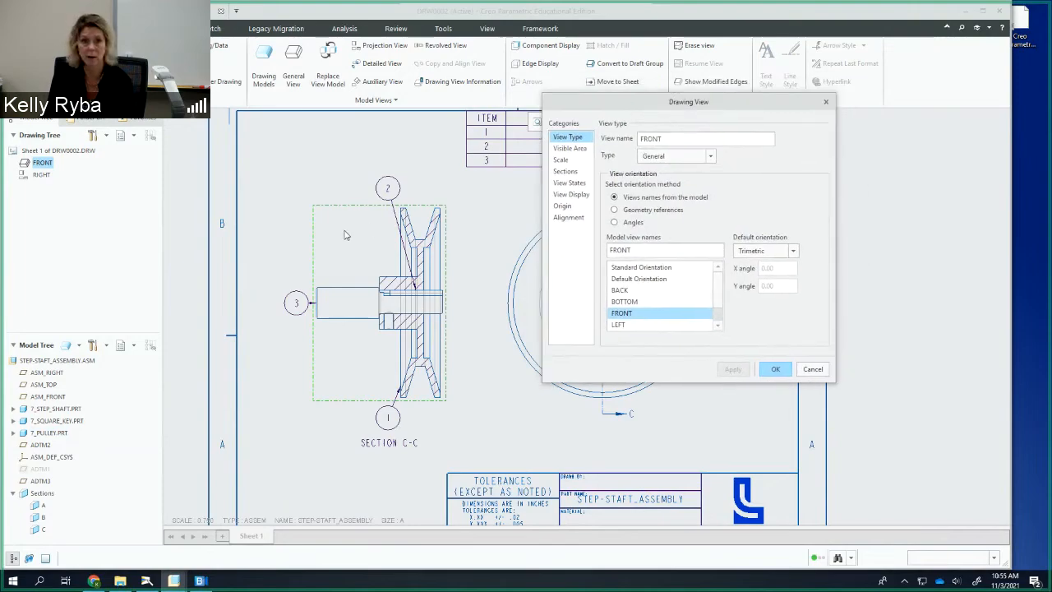
{"action": "left_click", "coordinate": [573, 195]}
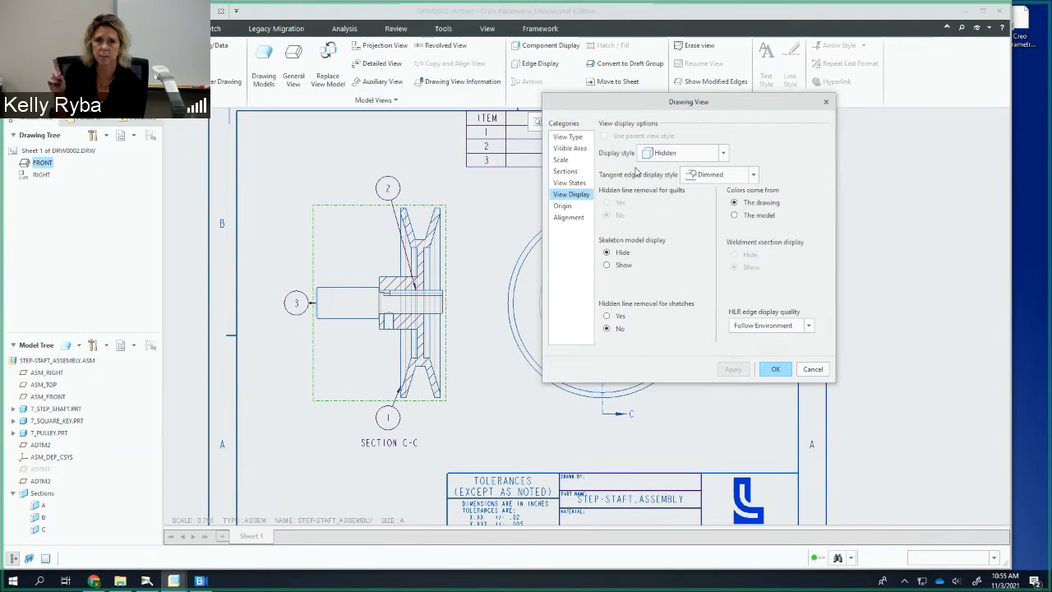
{"action": "left_click", "coordinate": [723, 152]}
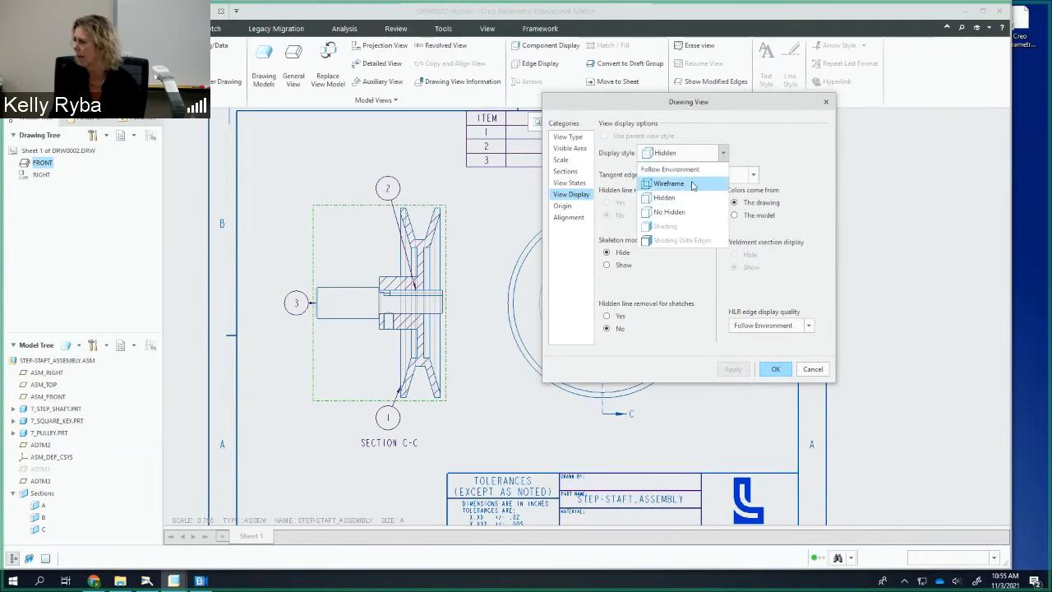
{"action": "left_click", "coordinate": [672, 212]}
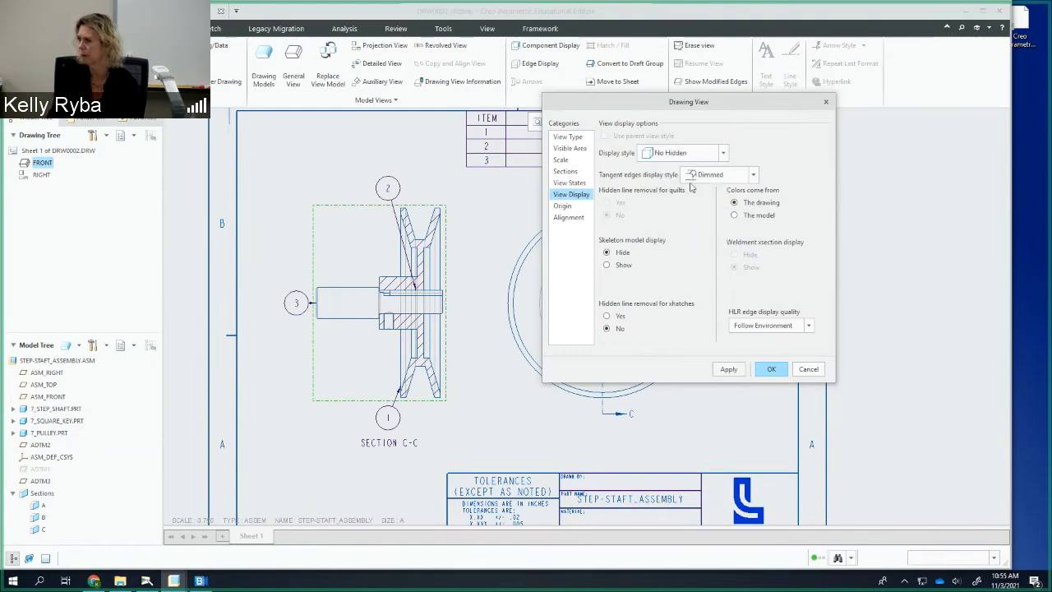
{"action": "left_click", "coordinate": [730, 370]}
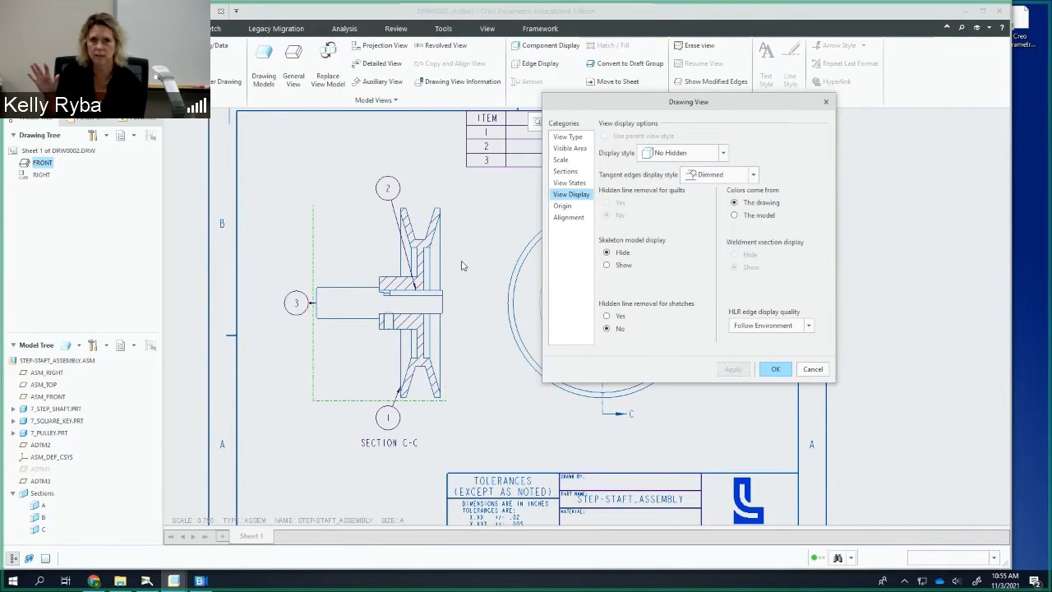
{"action": "left_click", "coordinate": [772, 369]}
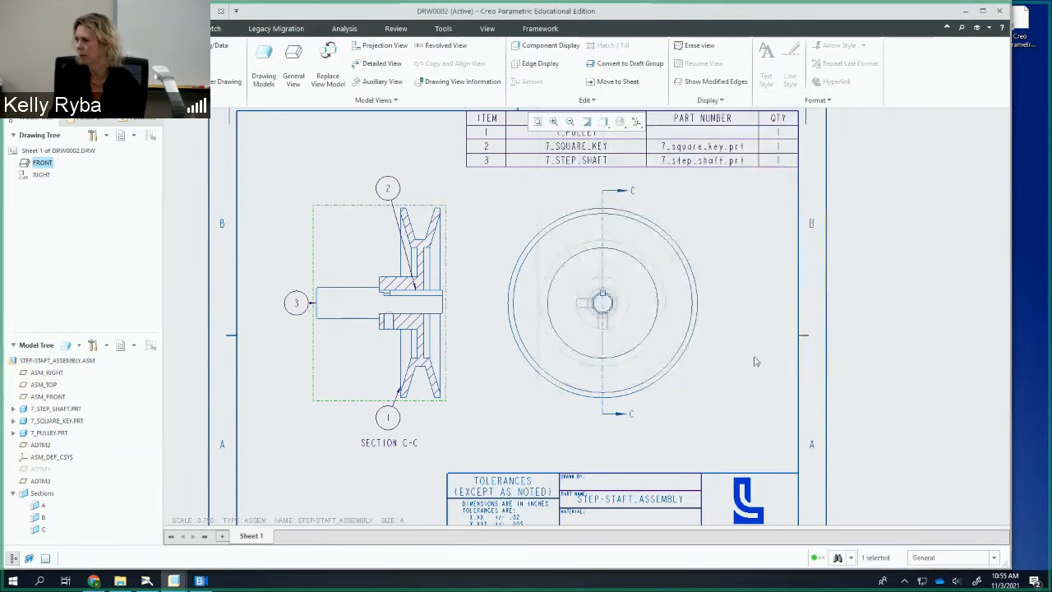
Set the display style of the RIGHT projection view to No Hidden
{"action": "left_click", "coordinate": [519, 236]}
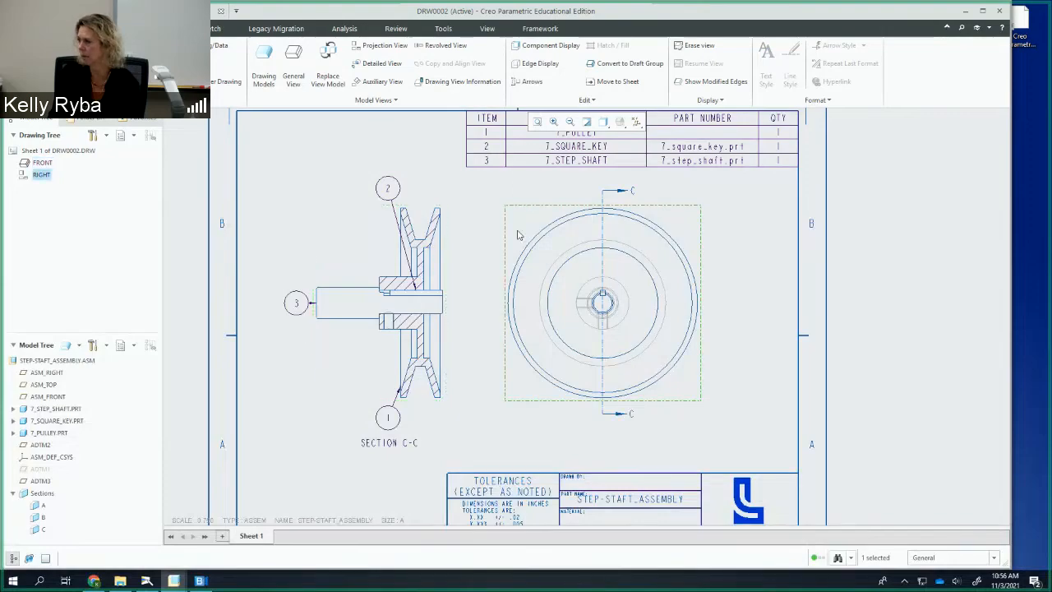
{"action": "double_click", "coordinate": [518, 236]}
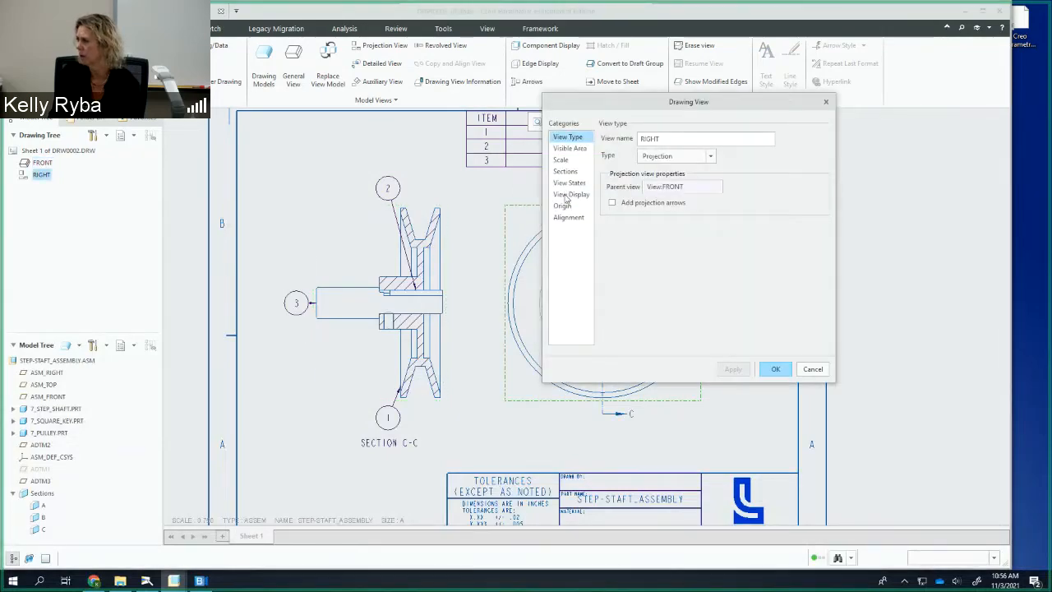
{"action": "left_click", "coordinate": [570, 194]}
{"action": "left_click", "coordinate": [693, 153]}
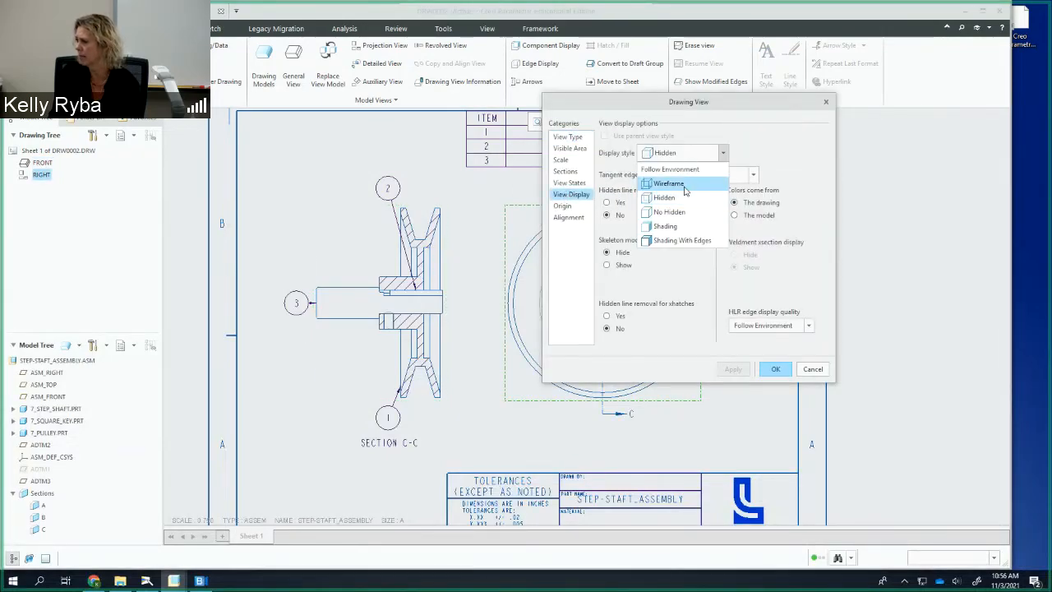
{"action": "left_click", "coordinate": [669, 211]}
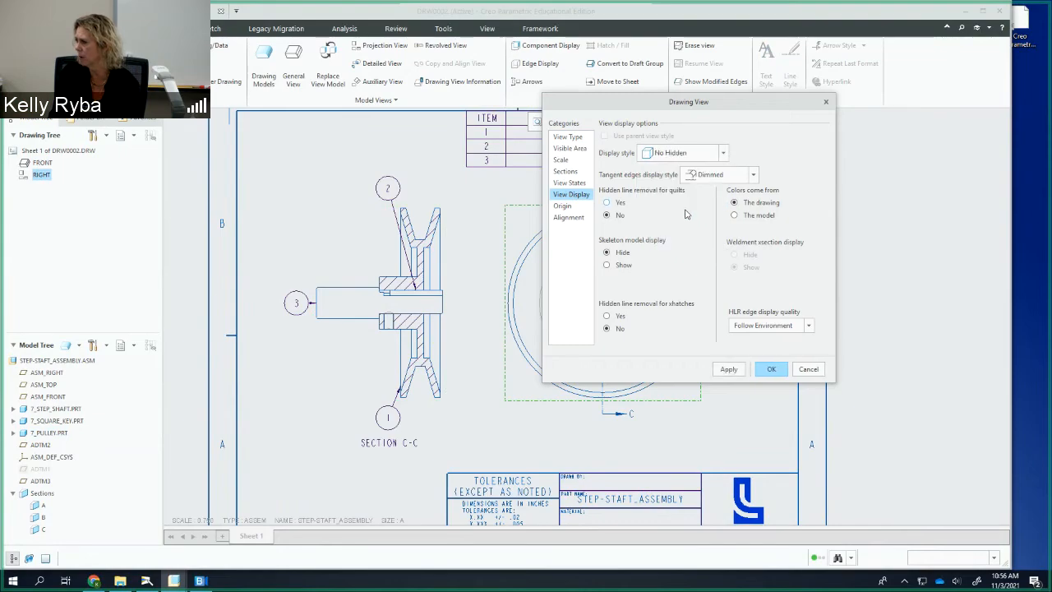
{"action": "left_click", "coordinate": [730, 369]}
{"action": "mouse_move", "coordinate": [679, 105]}
{"action": "left_mouse_down"}
{"action": "mouse_move", "coordinate": [708, 109]}
{"action": "mouse_move", "coordinate": [817, 212]}
{"action": "mouse_move", "coordinate": [837, 127]}
{"action": "mouse_move", "coordinate": [879, 170]}
{"action": "mouse_move", "coordinate": [729, 47]}
{"action": "mouse_move", "coordinate": [794, 46]}
{"action": "mouse_move", "coordinate": [745, 68]}
{"action": "left_mouse_up"}
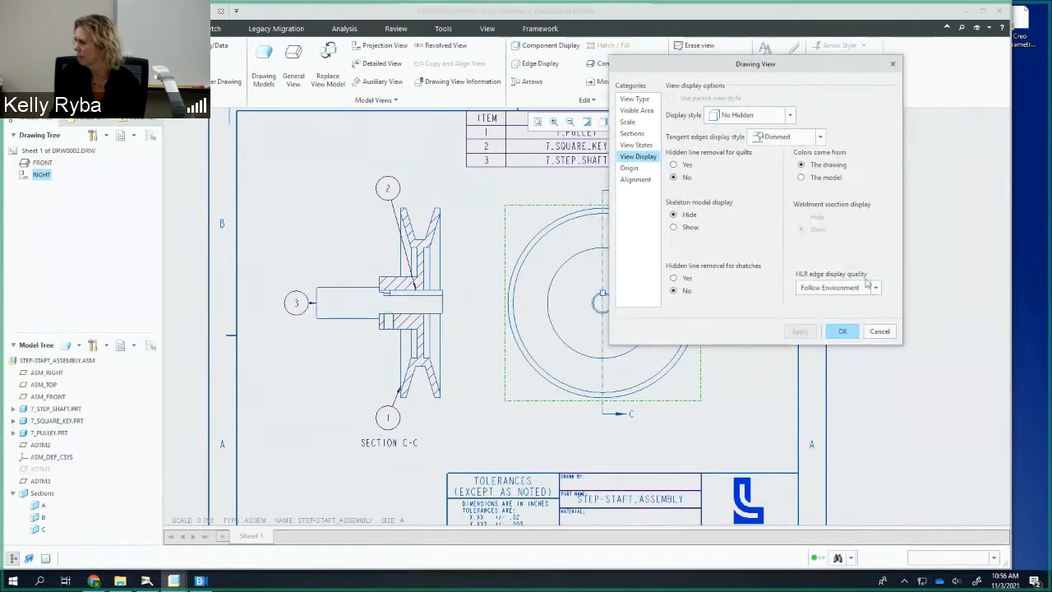
{"action": "left_click", "coordinate": [850, 331]}
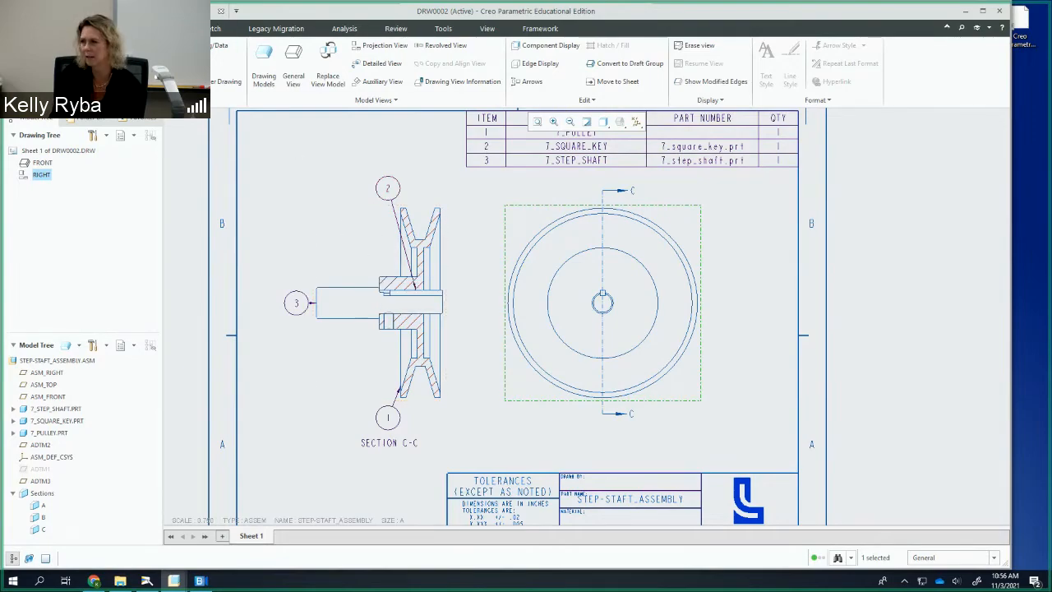
Show the step shaft's datum axes A_1 and A_2 in the FRONT view as model annotations
{"action": "left_click", "coordinate": [165, 28]}
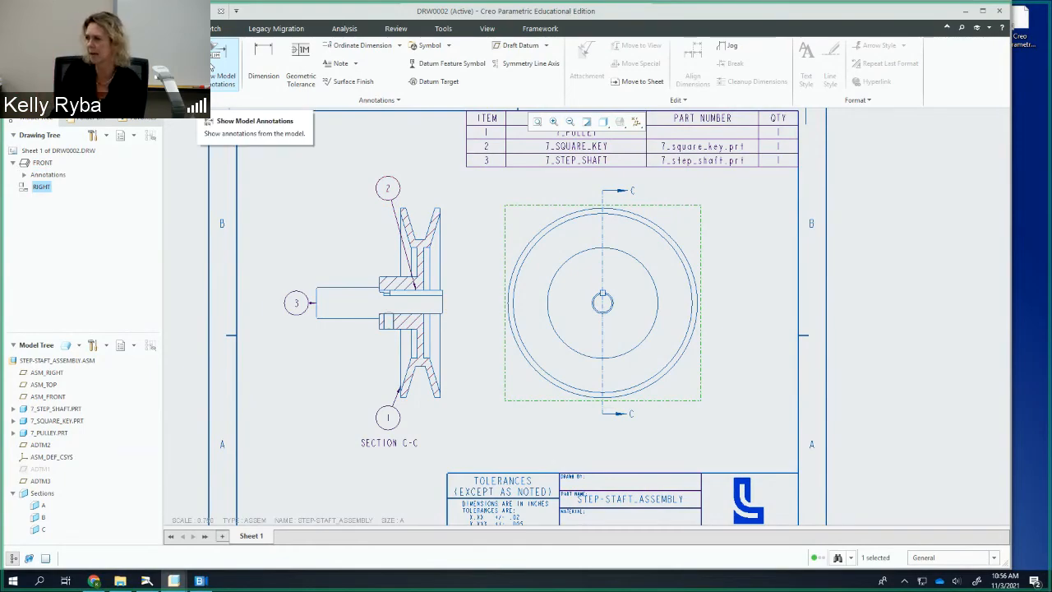
{"action": "left_click", "coordinate": [357, 239]}
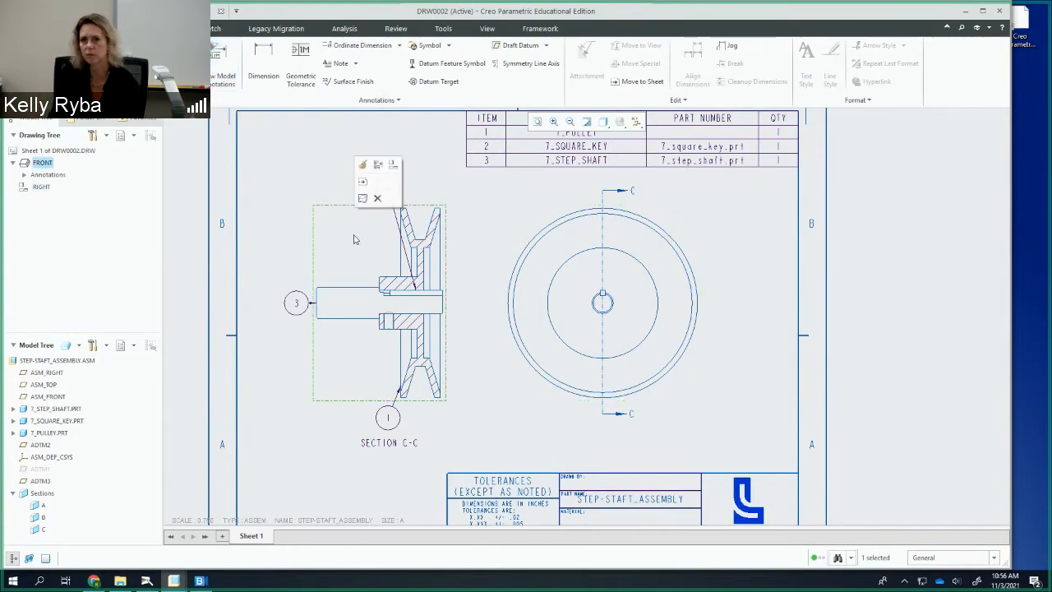
{"action": "left_click", "coordinate": [218, 75]}
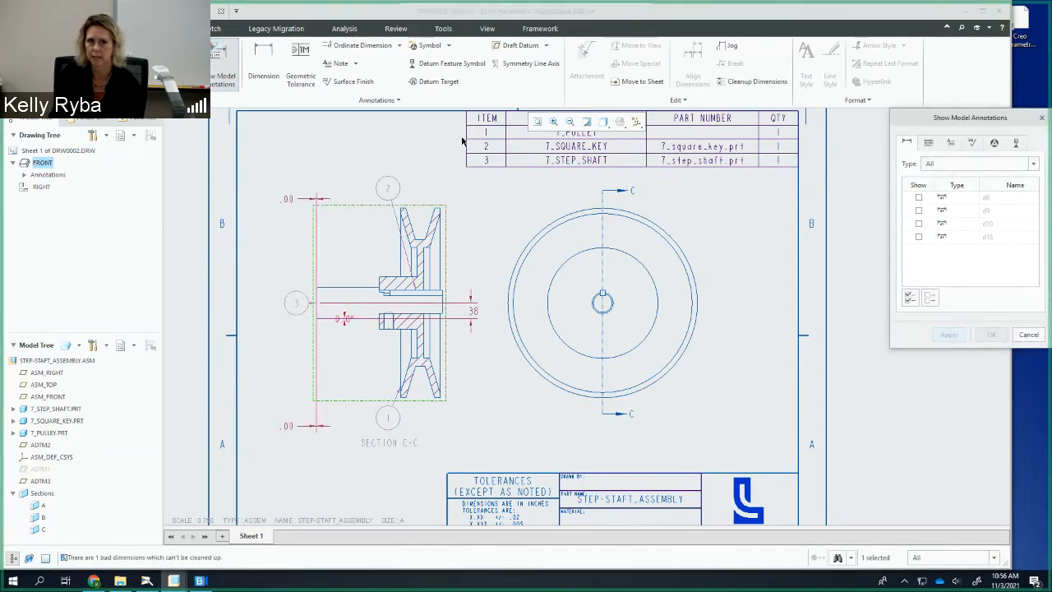
{"action": "left_click_drag", "start_coordinate": [953, 121], "coordinate": [586, 142]}
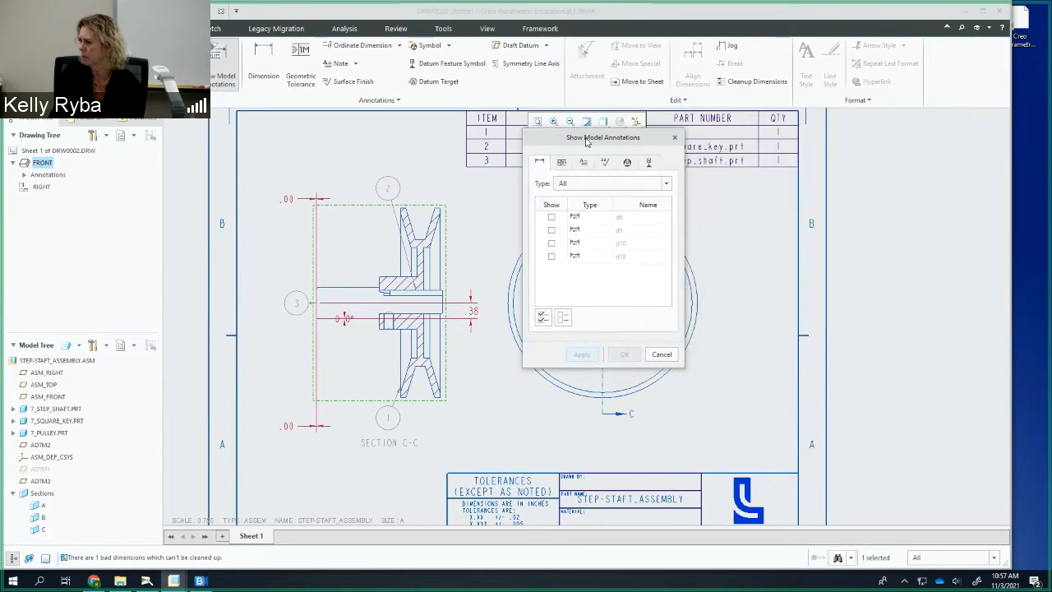
{"action": "left_click", "coordinate": [649, 163]}
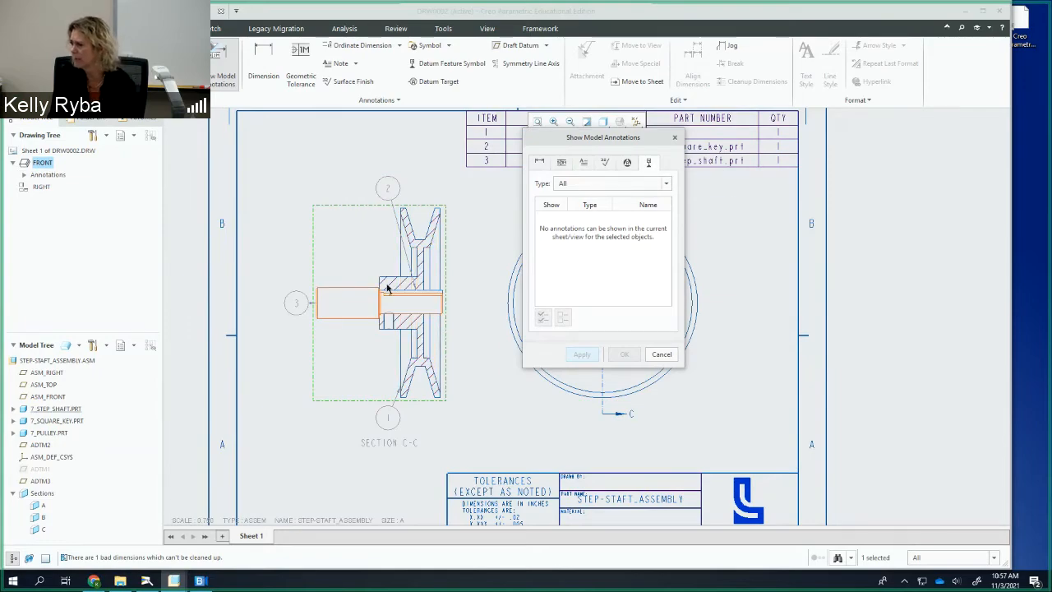
{"action": "left_click", "coordinate": [348, 302]}
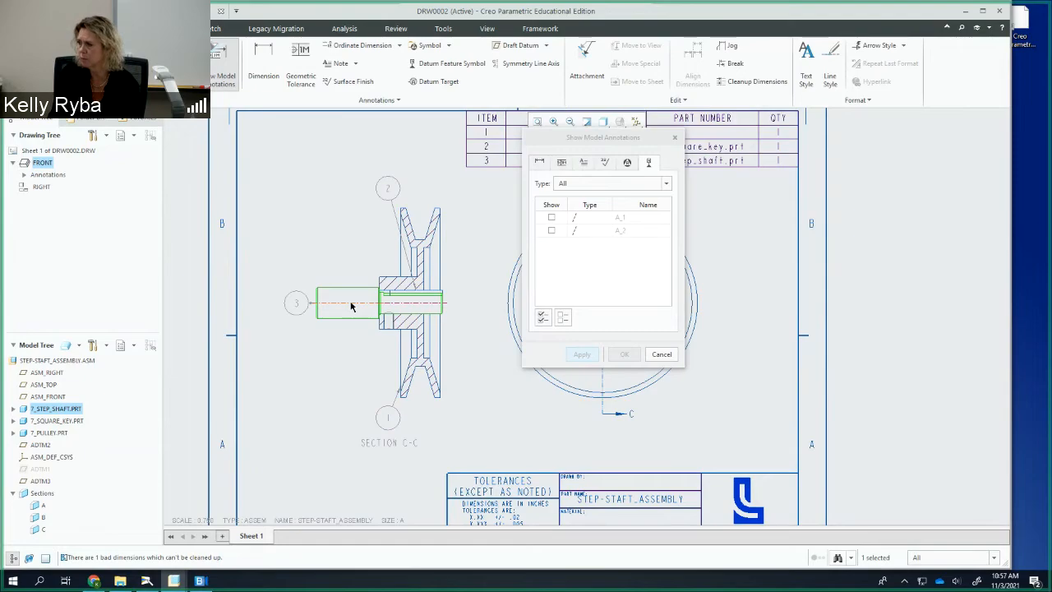
{"action": "left_click", "coordinate": [551, 218]}
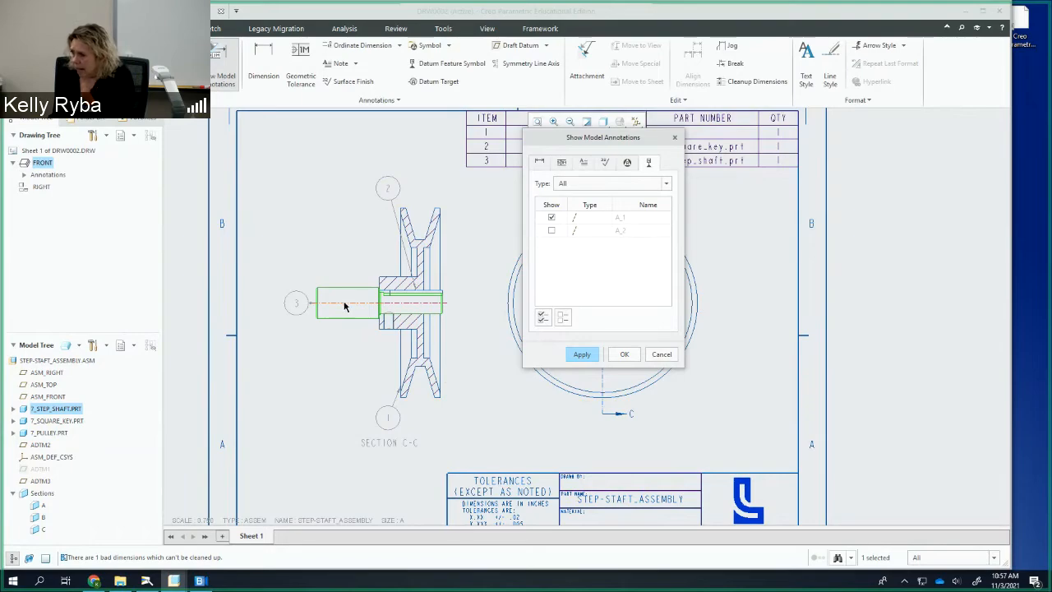
{"action": "left_click", "coordinate": [580, 356]}
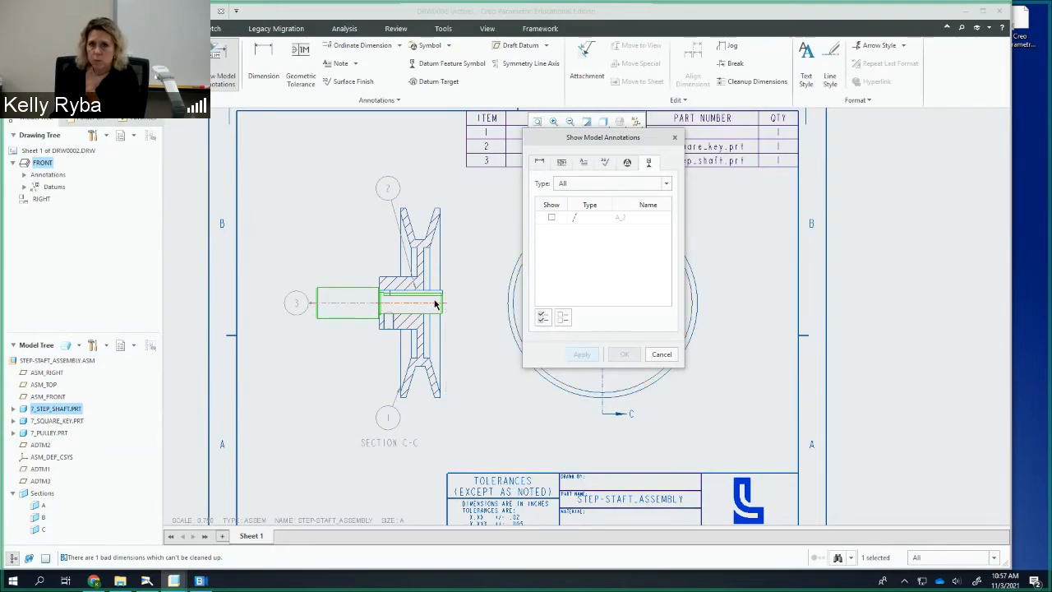
{"action": "left_click", "coordinate": [551, 217]}
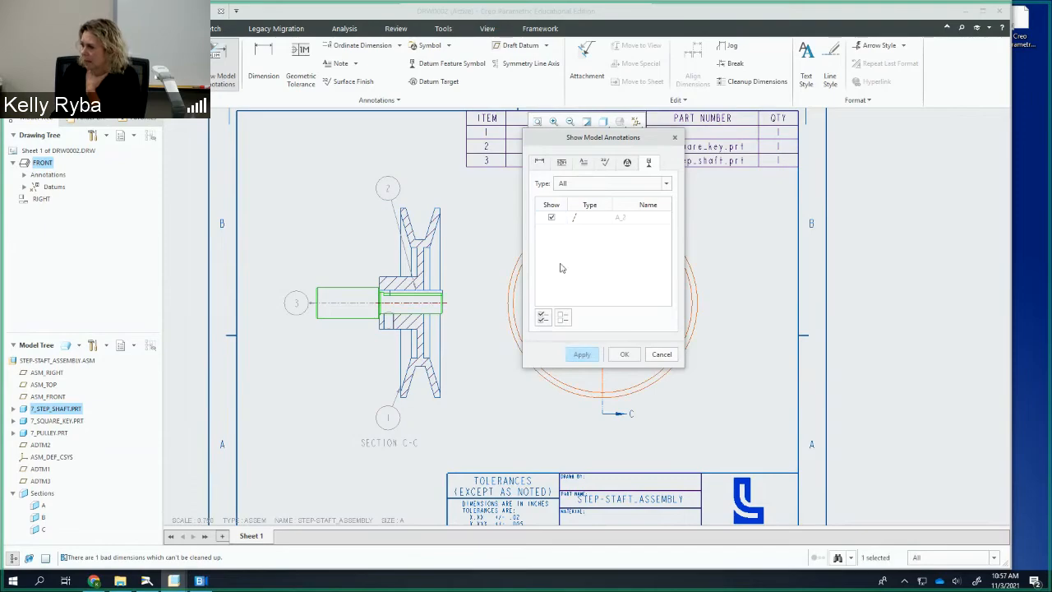
{"action": "left_click", "coordinate": [580, 355]}
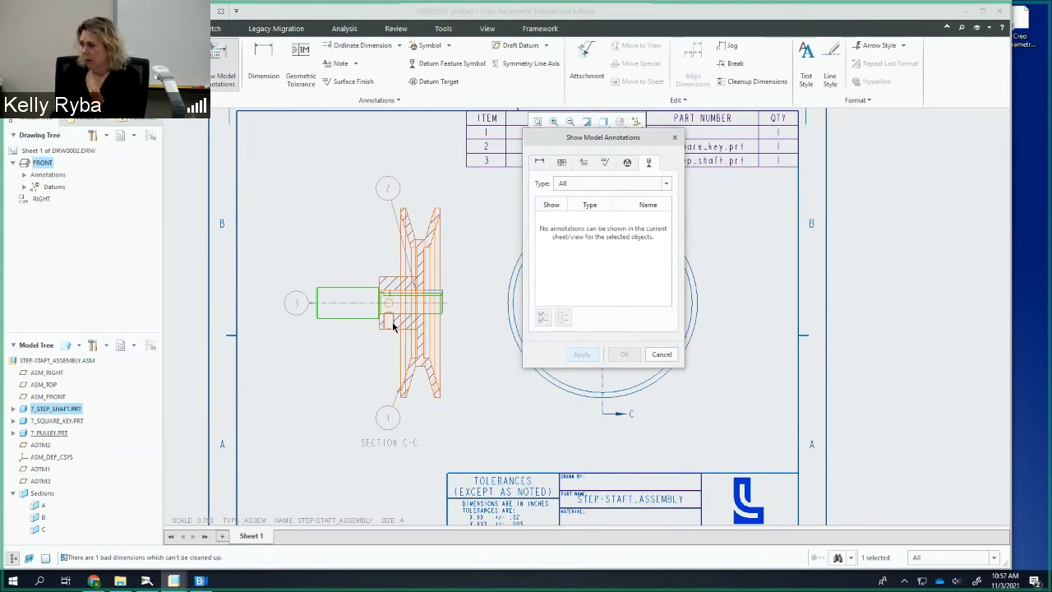
Show axis A_5 of the vertical hole in the pulley hub in the FRONT view and finish showing annotations
{"action": "scroll", "coordinate": [386, 322], "scroll_direction": "down", "scroll_amount": 2}
{"action": "scroll", "coordinate": [374, 318], "scroll_direction": "up", "scroll_amount": 6}
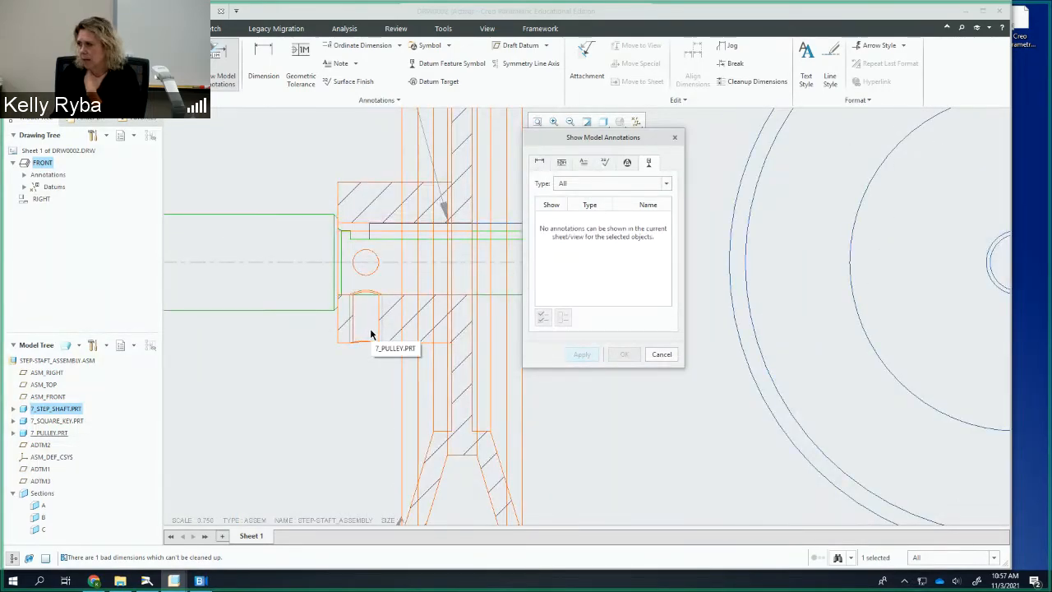
{"action": "left_click", "coordinate": [371, 334]}
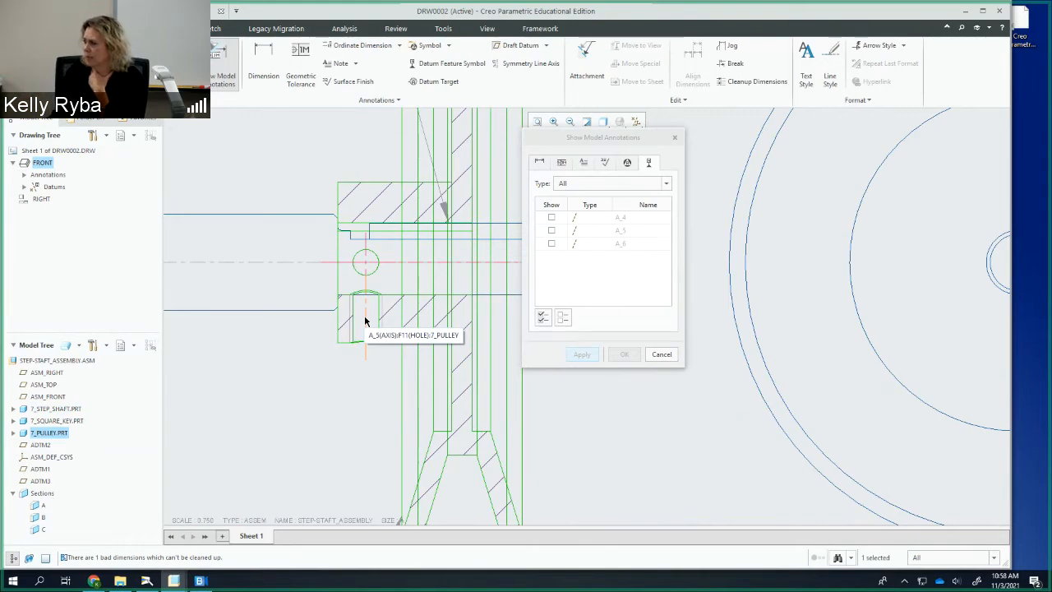
{"action": "left_click", "coordinate": [551, 230]}
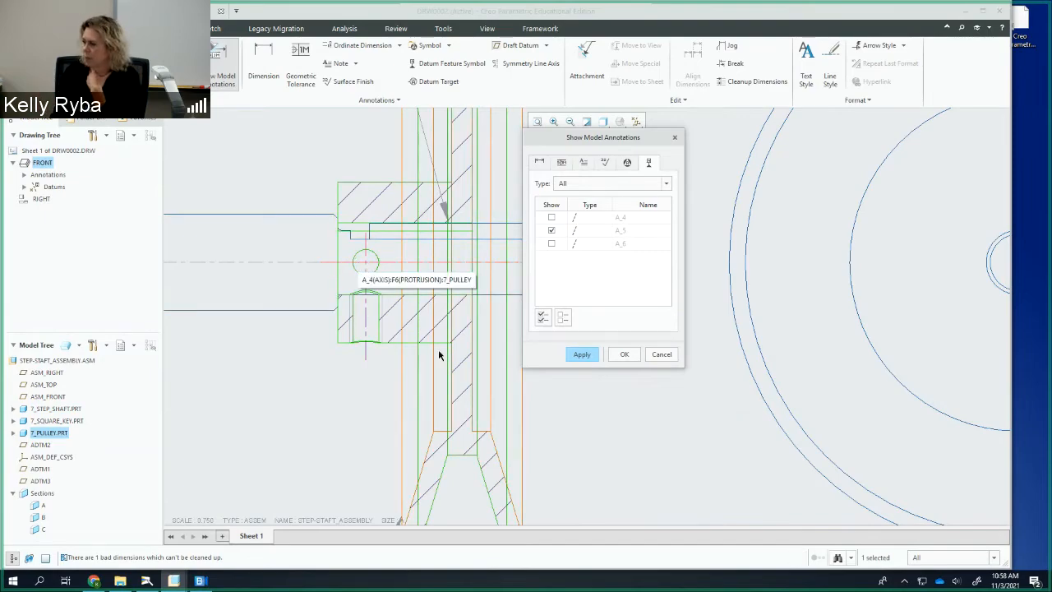
{"action": "left_click", "coordinate": [580, 355]}
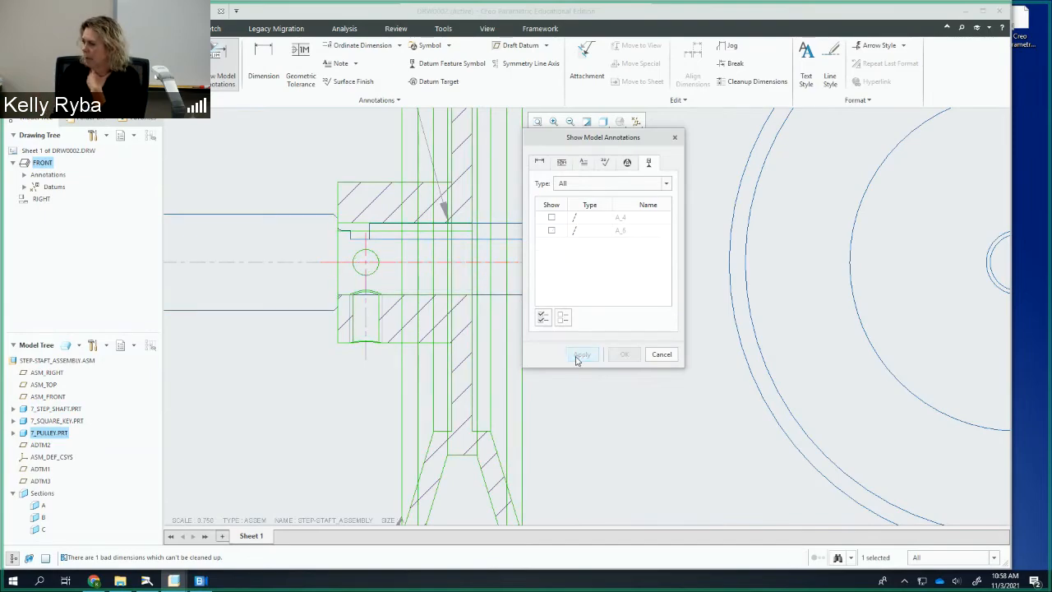
{"action": "left_click", "coordinate": [661, 356]}
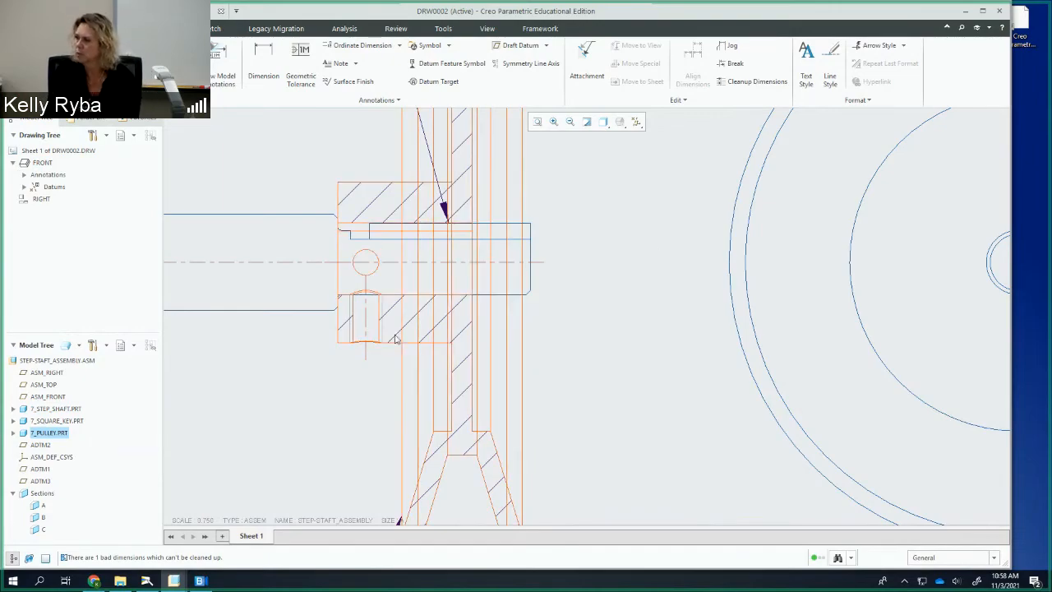
{"action": "scroll", "coordinate": [601, 305], "scroll_direction": "up", "scroll_amount": 2}
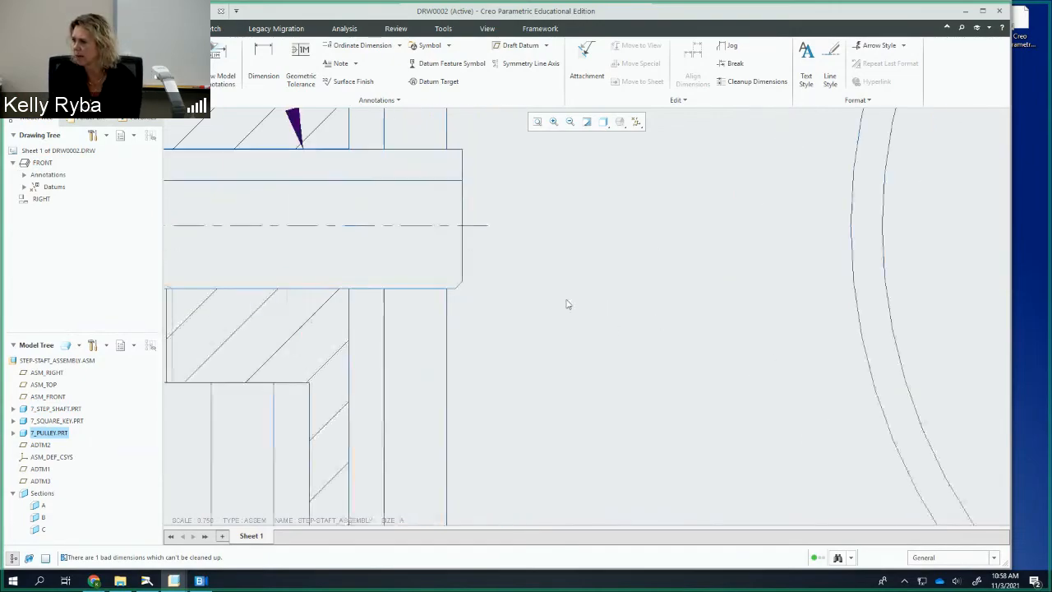
Show datum axis A_4 of the pulley as a centerline model annotation in the RIGHT projection view and finish showing annotations
{"action": "scroll", "coordinate": [566, 303], "scroll_direction": "down", "scroll_amount": 4}
{"action": "scroll", "coordinate": [488, 307], "scroll_direction": "down", "scroll_amount": 2}
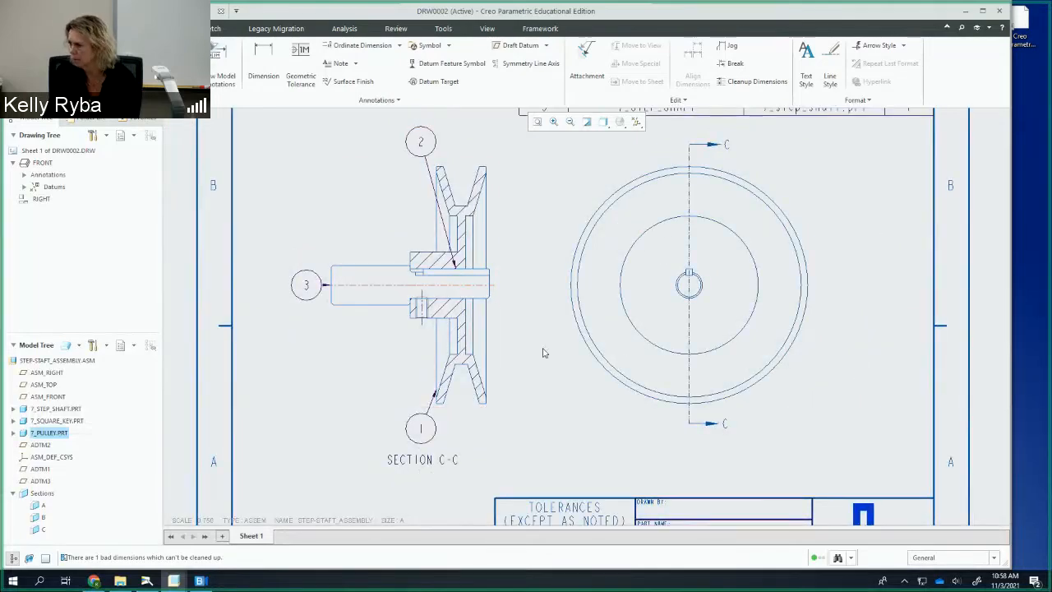
{"action": "middle_click_drag", "start_coordinate": [535, 323], "coordinate": [342, 335]}
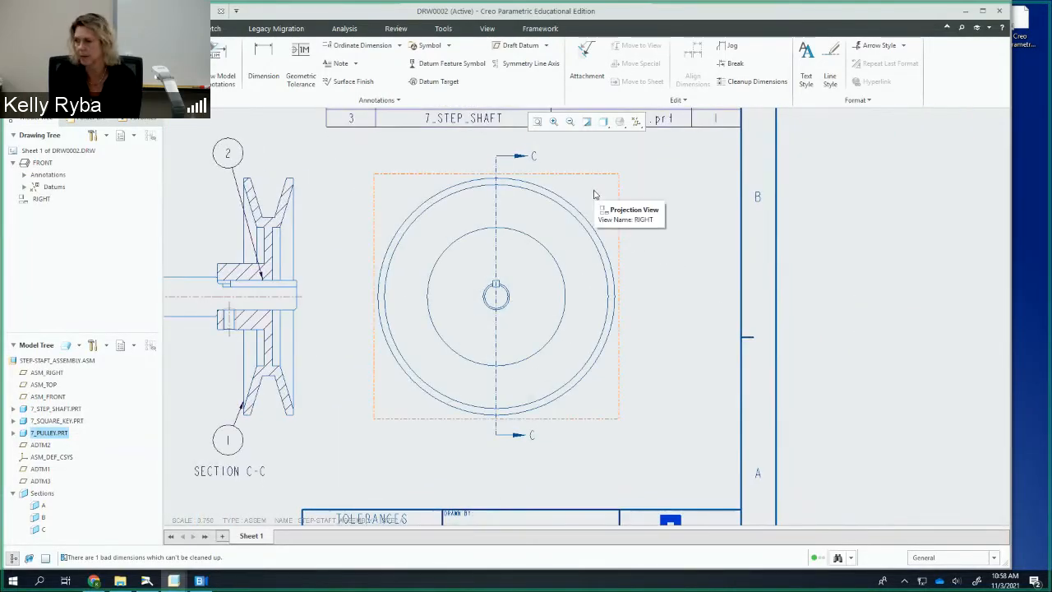
{"action": "left_click", "coordinate": [594, 197]}
{"action": "left_click", "coordinate": [220, 72]}
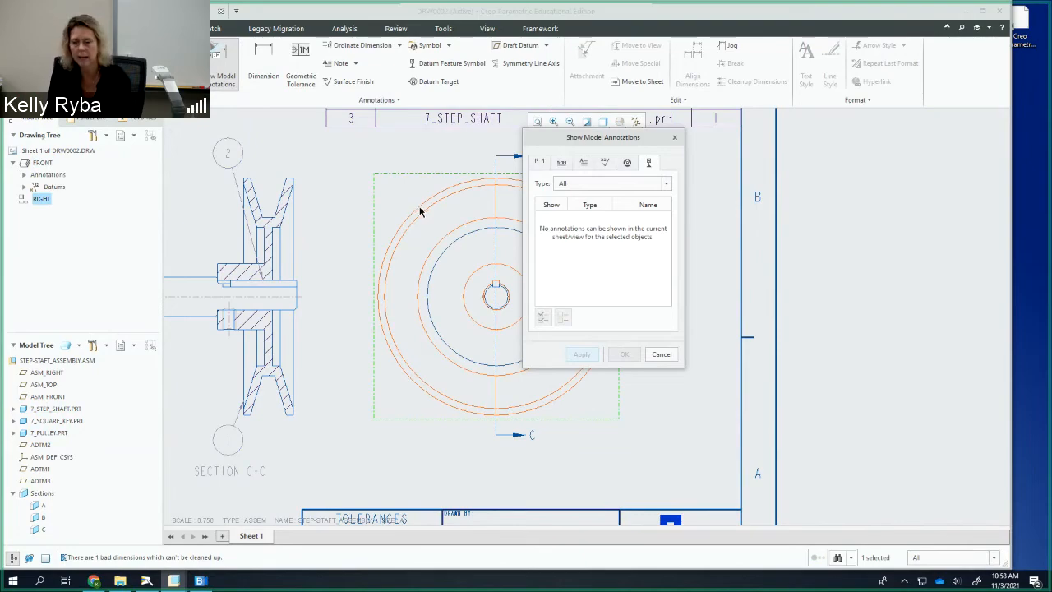
{"action": "left_click_drag", "start_coordinate": [588, 139], "coordinate": [716, 150]}
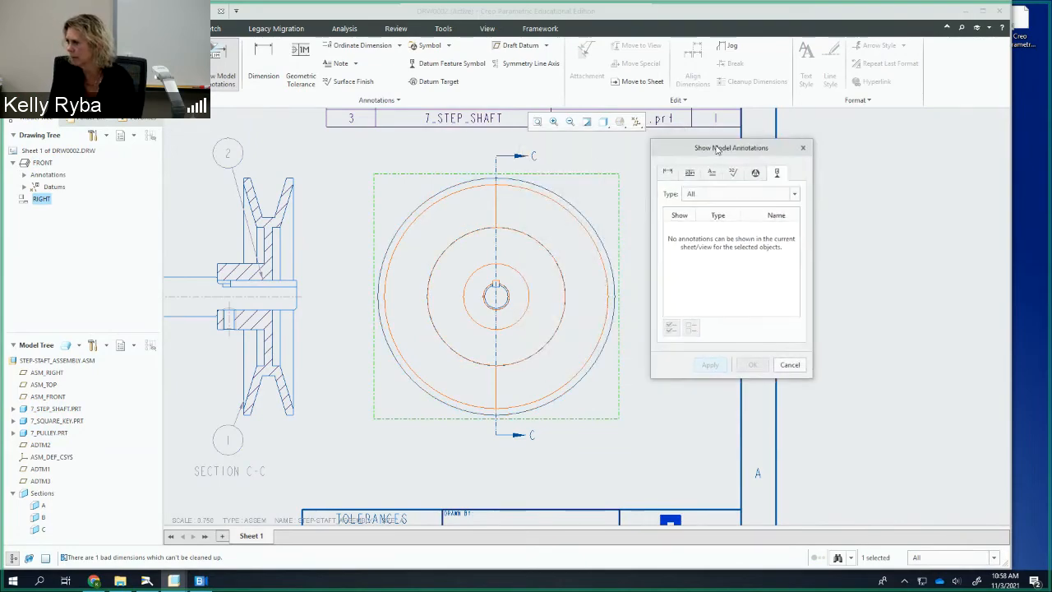
{"action": "left_click", "coordinate": [565, 202]}
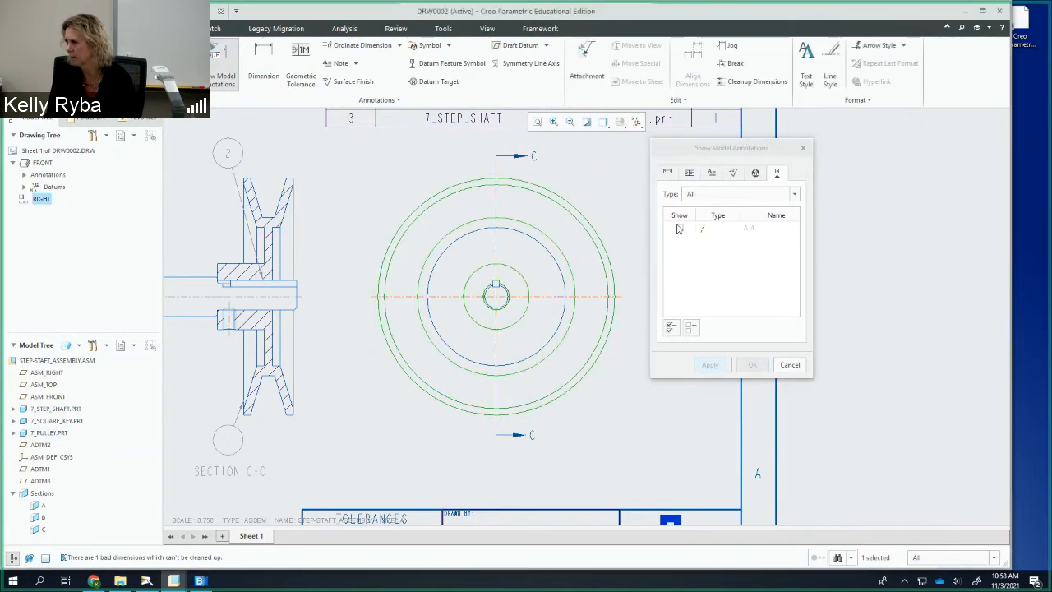
{"action": "left_click", "coordinate": [680, 229]}
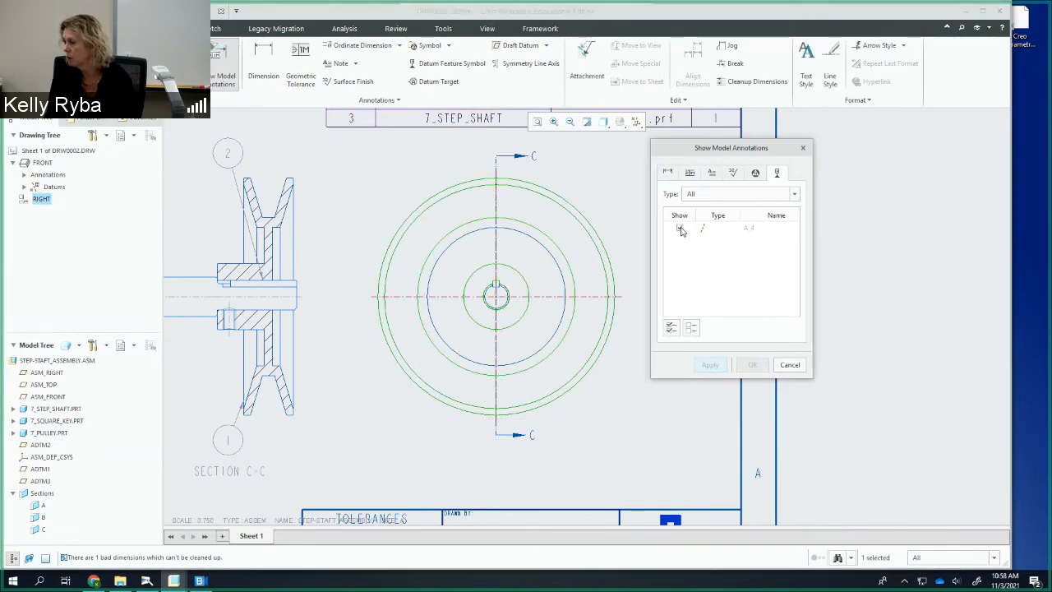
{"action": "left_click", "coordinate": [710, 368]}
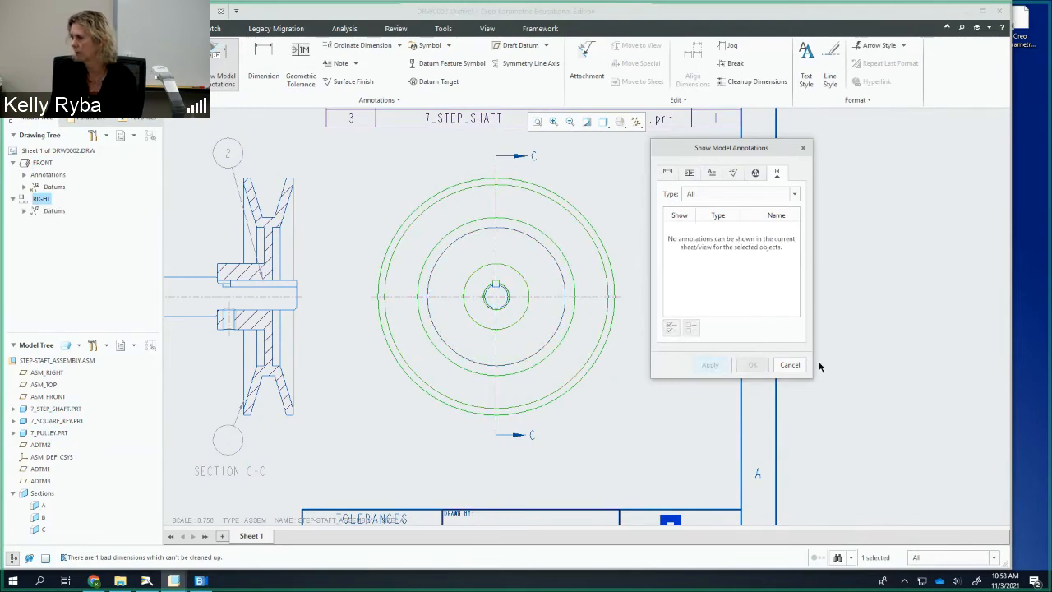
{"action": "left_click", "coordinate": [789, 364]}
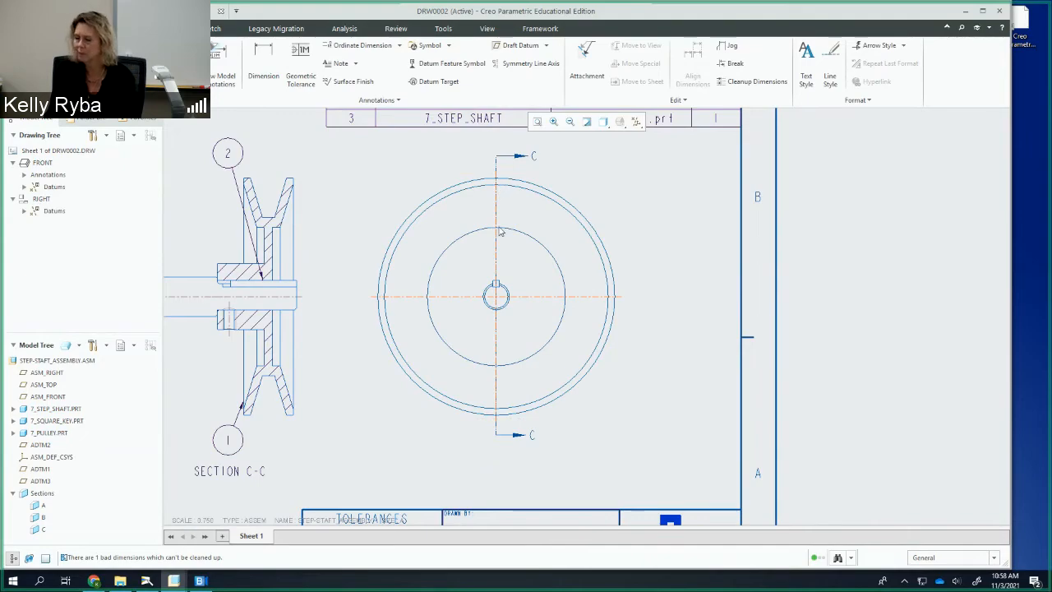
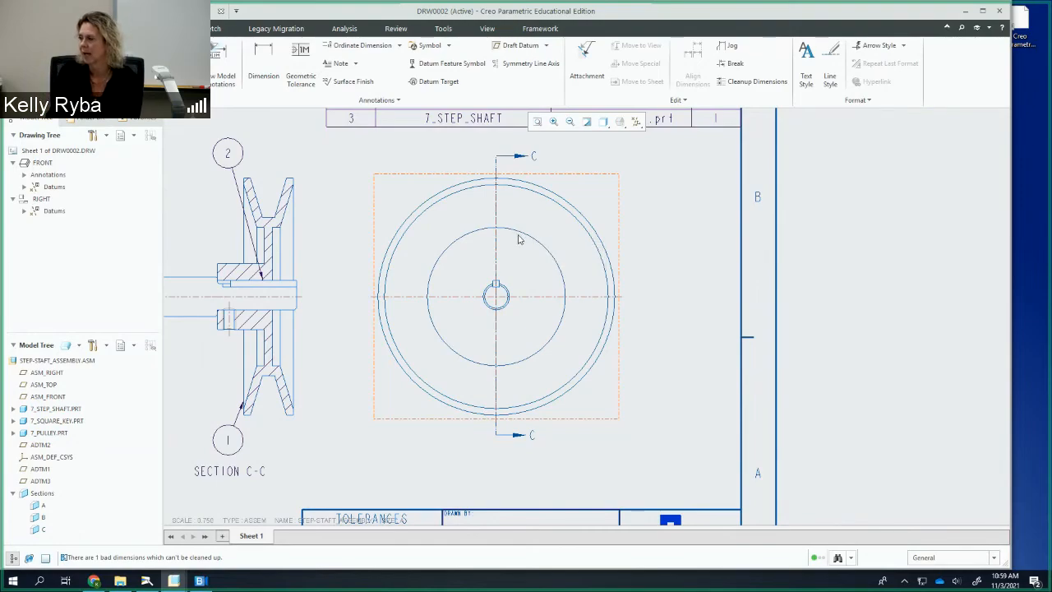
Move balloon 1 from below the section view to above its right side, and shift balloon 2 further left above the shaft
{"action": "scroll", "coordinate": [526, 237], "scroll_direction": "up", "scroll_amount": 1}
{"action": "scroll", "coordinate": [518, 239], "scroll_direction": "down", "scroll_amount": 3}
{"action": "mouse_move", "coordinate": [519, 239]}
{"action": "middle_mouse_down"}
{"action": "mouse_move", "coordinate": [461, 241]}
{"action": "mouse_move", "coordinate": [449, 254]}
{"action": "middle_mouse_up"}
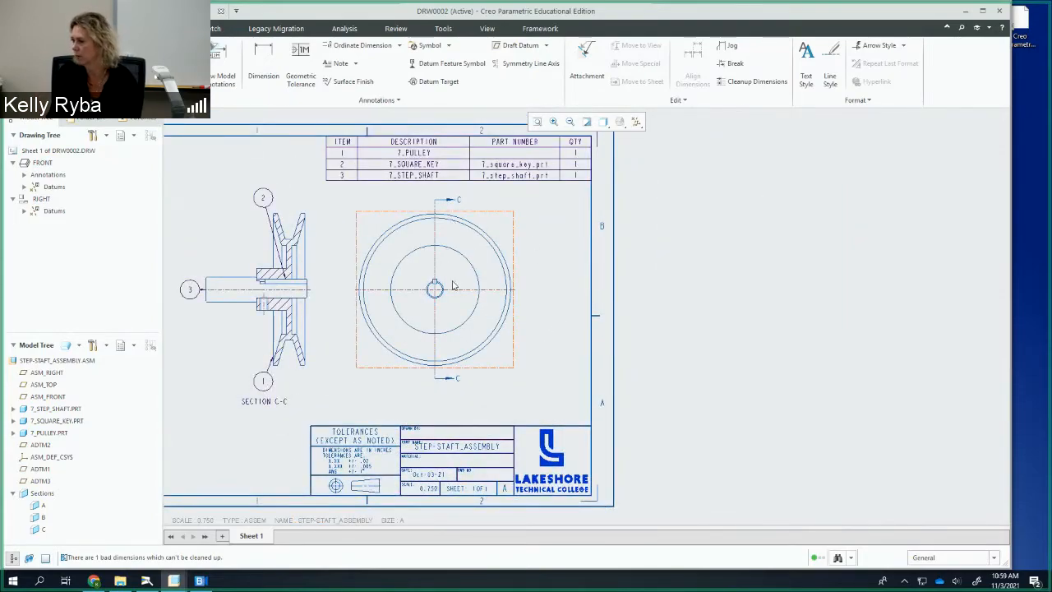
{"action": "mouse_move", "coordinate": [390, 282]}
{"action": "middle_mouse_down"}
{"action": "mouse_move", "coordinate": [419, 265]}
{"action": "mouse_move", "coordinate": [441, 284]}
{"action": "middle_mouse_up"}
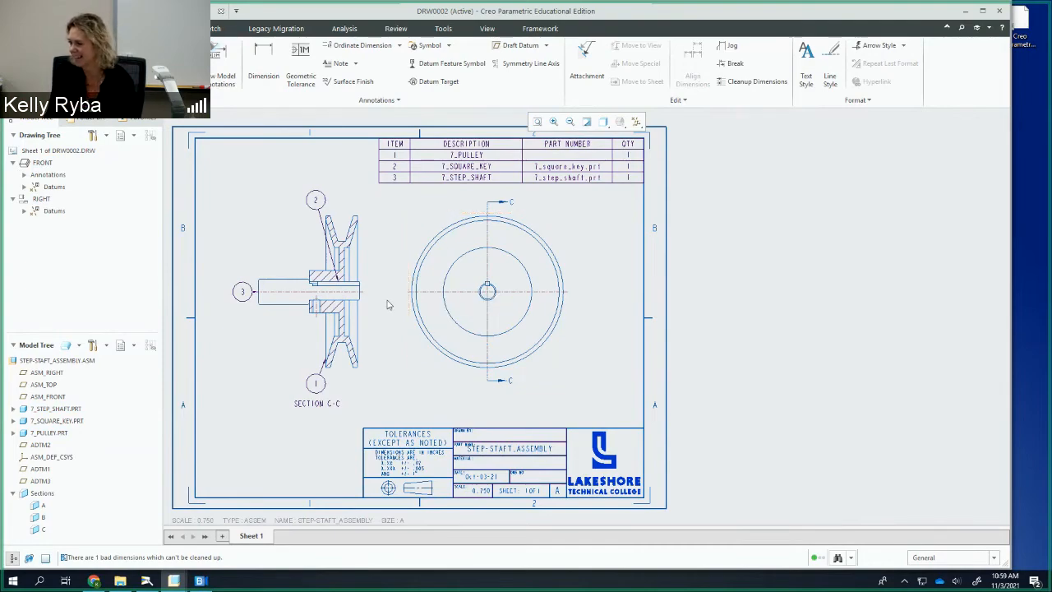
{"action": "scroll", "coordinate": [389, 304], "scroll_direction": "up", "scroll_amount": 3}
{"action": "scroll", "coordinate": [388, 304], "scroll_direction": "down", "scroll_amount": 4}
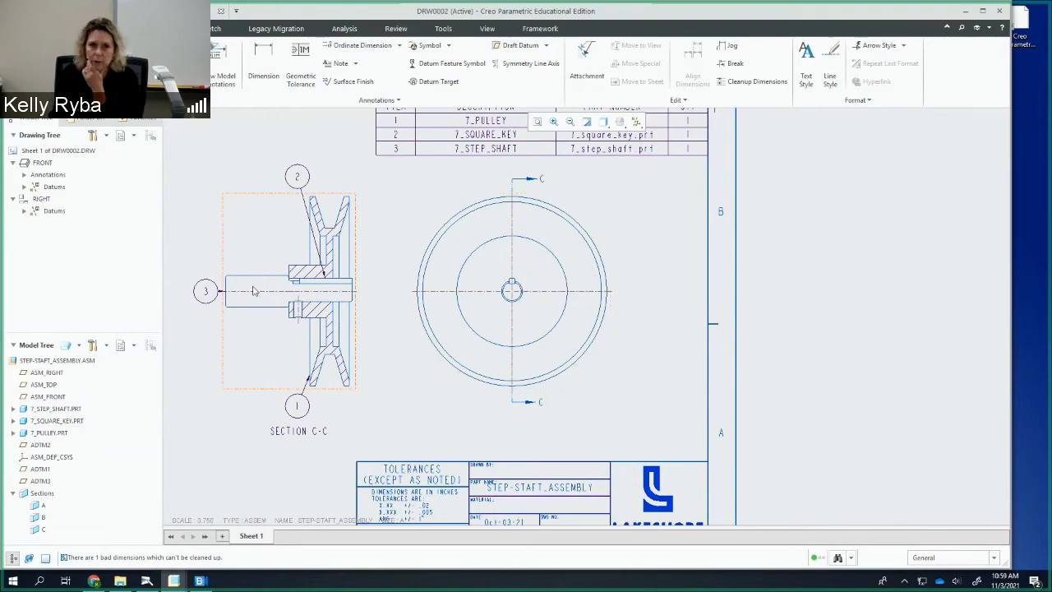
{"action": "left_click", "coordinate": [298, 406]}
{"action": "left_click_drag", "start_coordinate": [297, 406], "coordinate": [389, 177]}
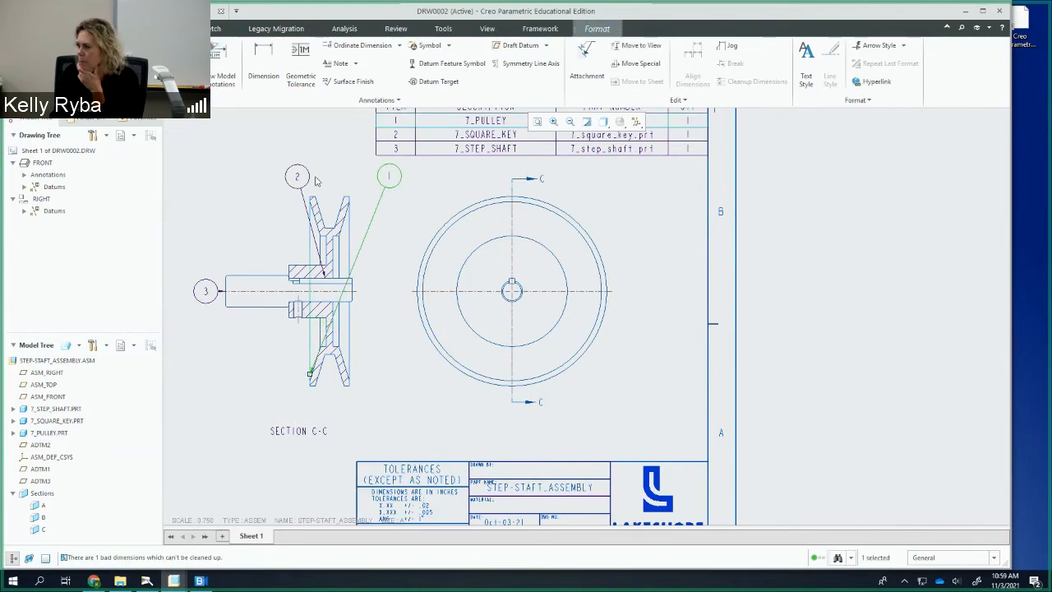
{"action": "left_click", "coordinate": [295, 176]}
{"action": "left_click_drag", "start_coordinate": [295, 177], "coordinate": [264, 185]}
{"action": "left_click", "coordinate": [389, 177]}
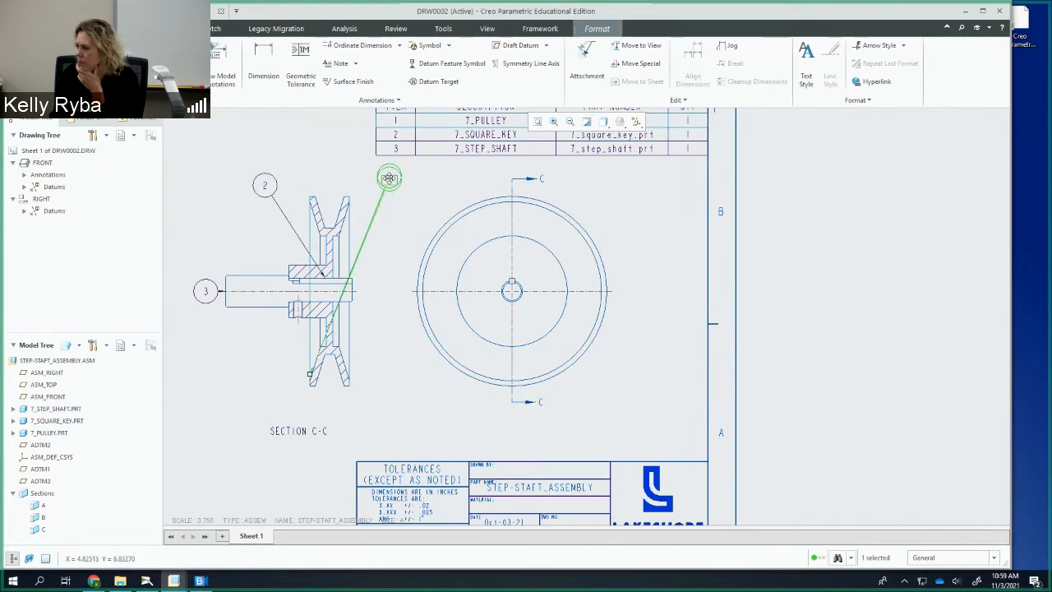
Move balloon 3 up from beside the shaft's left end to a position above it
{"action": "left_click", "coordinate": [204, 289]}
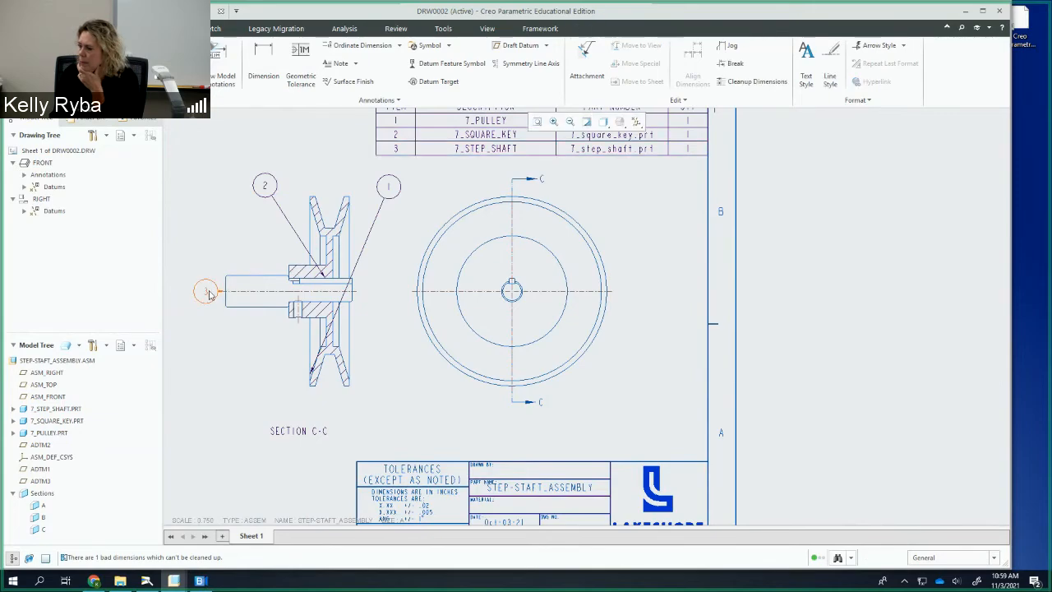
{"action": "left_click", "coordinate": [206, 292]}
{"action": "left_click_drag", "start_coordinate": [206, 292], "coordinate": [208, 218]}
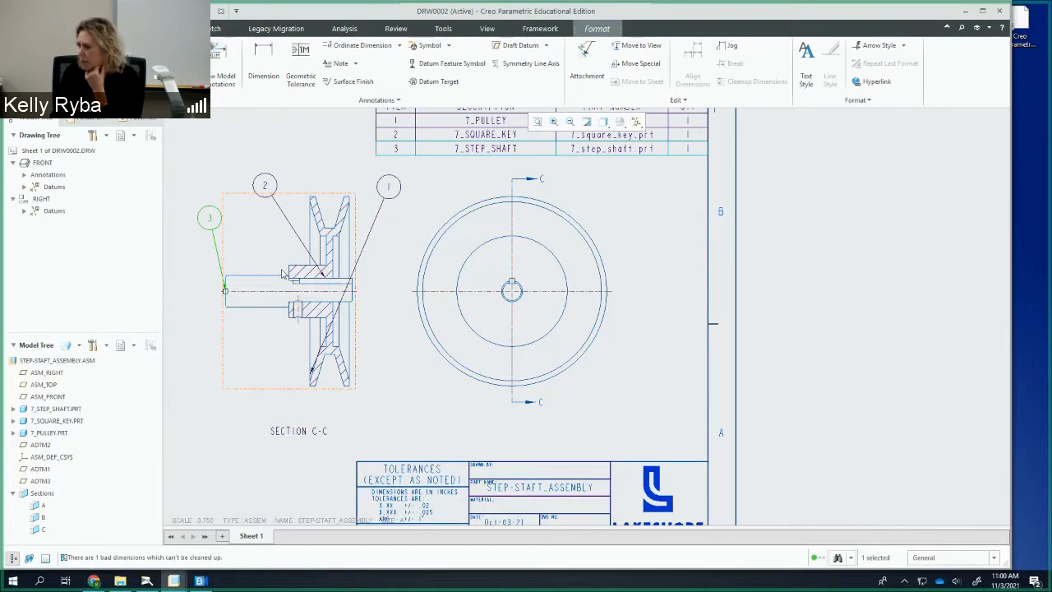
{"action": "right_click", "coordinate": [212, 235]}
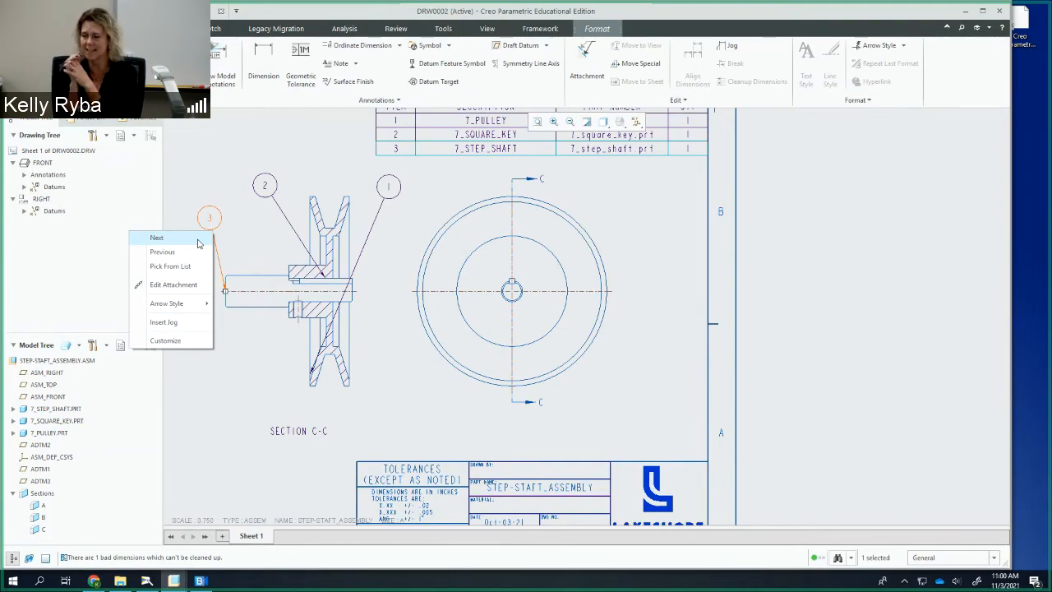
{"action": "left_click", "coordinate": [244, 236]}
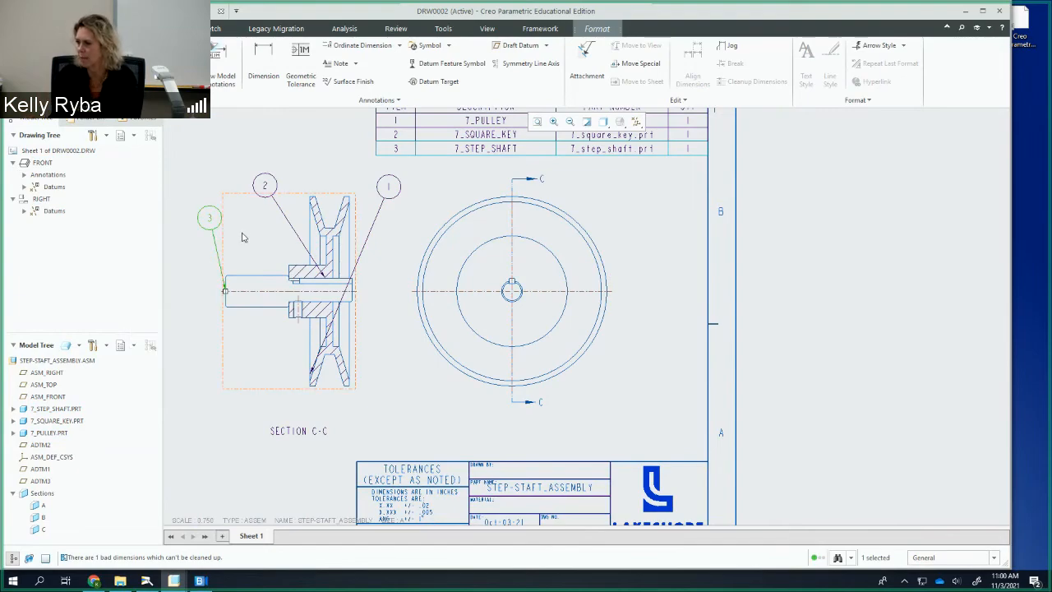
{"action": "left_click", "coordinate": [232, 170]}
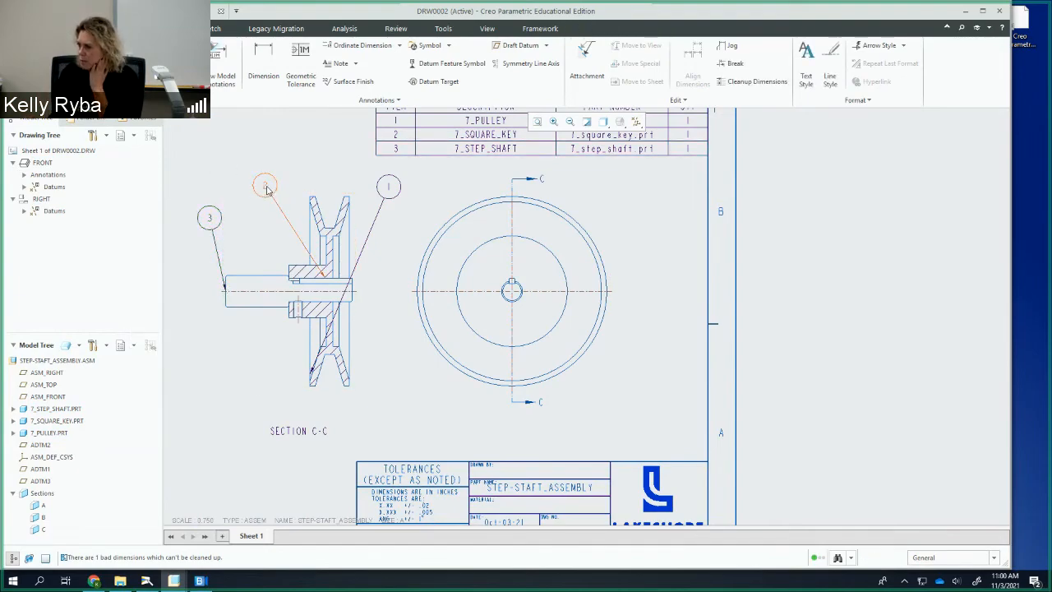
Edit balloon 2's attachment so its leader points further left on the square key's upper edge
{"action": "left_click", "coordinate": [265, 188]}
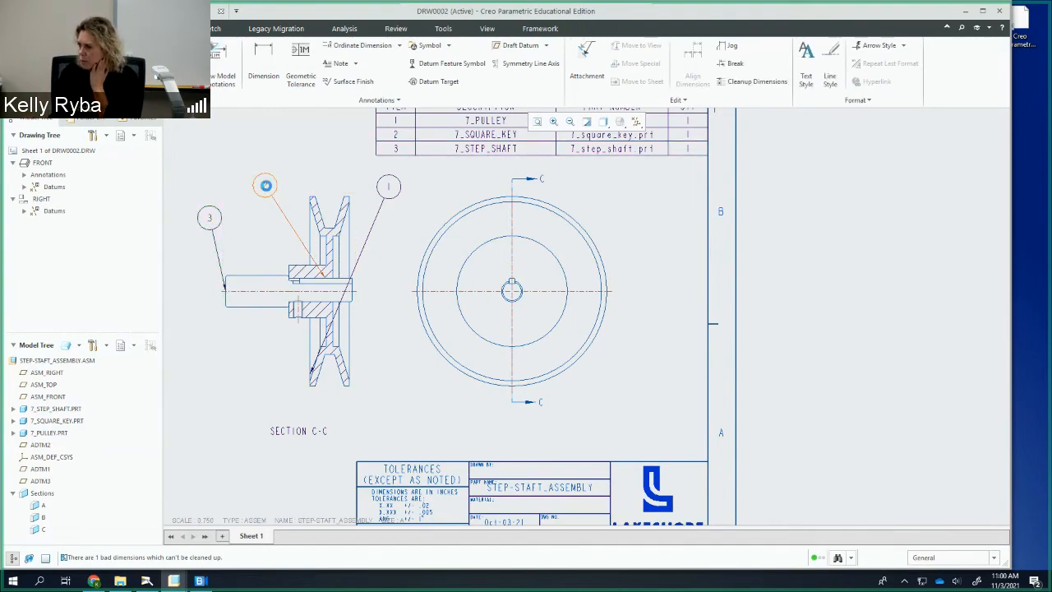
{"action": "right_click", "coordinate": [266, 188]}
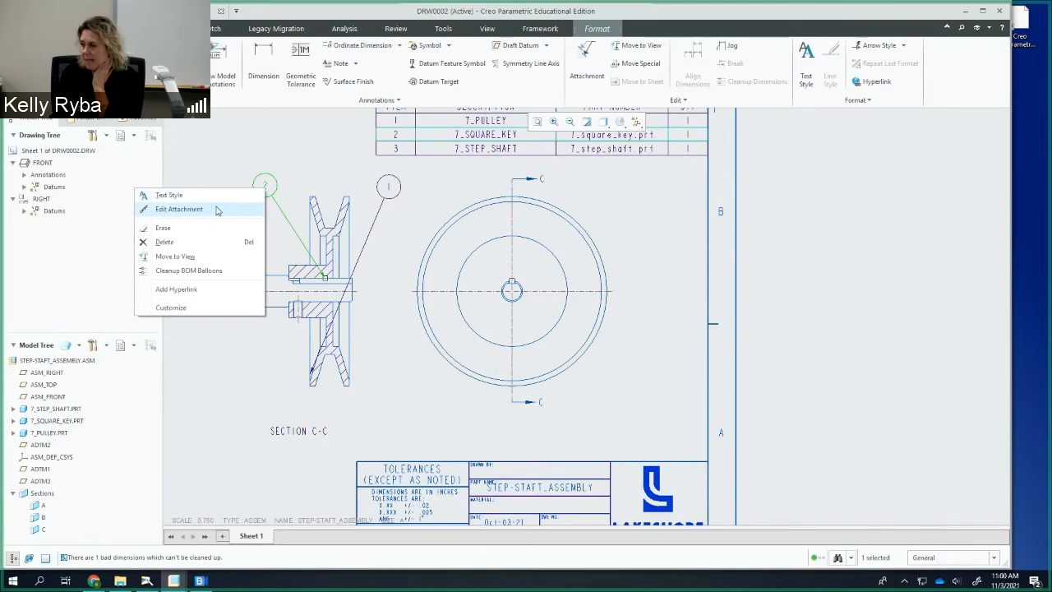
{"action": "left_click", "coordinate": [217, 209]}
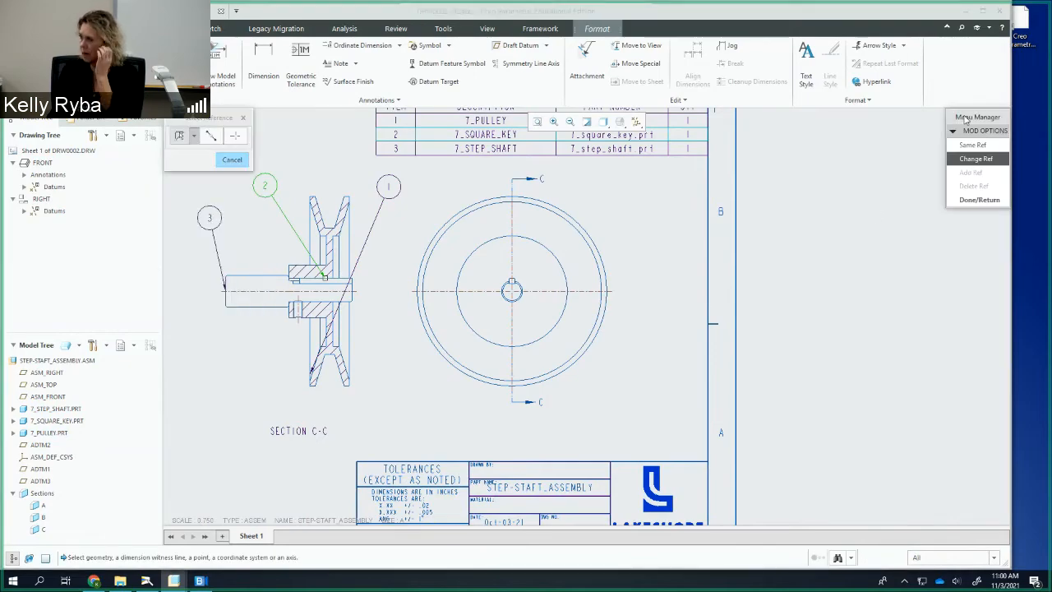
{"action": "mouse_move", "coordinate": [975, 118]}
{"action": "left_mouse_down"}
{"action": "mouse_move", "coordinate": [711, 131]}
{"action": "mouse_move", "coordinate": [726, 131]}
{"action": "left_mouse_up"}
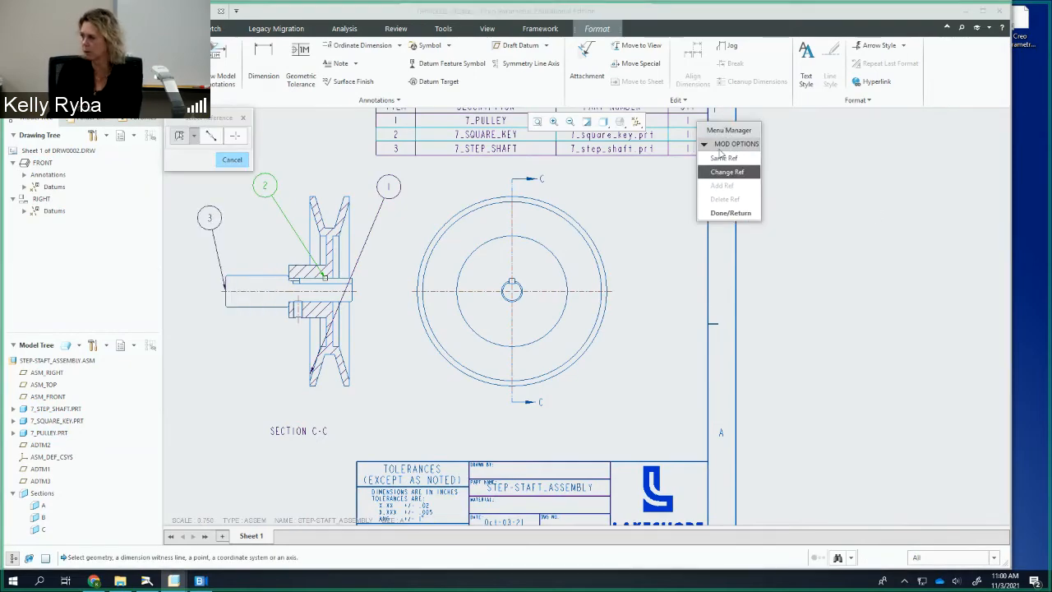
{"action": "left_click", "coordinate": [313, 280]}
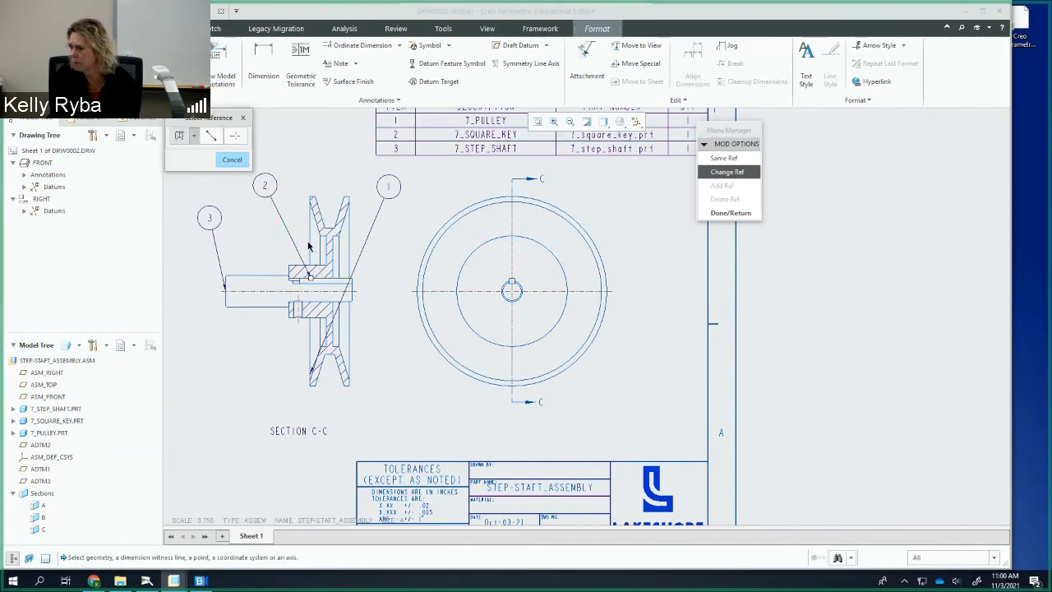
{"action": "left_click", "coordinate": [729, 214]}
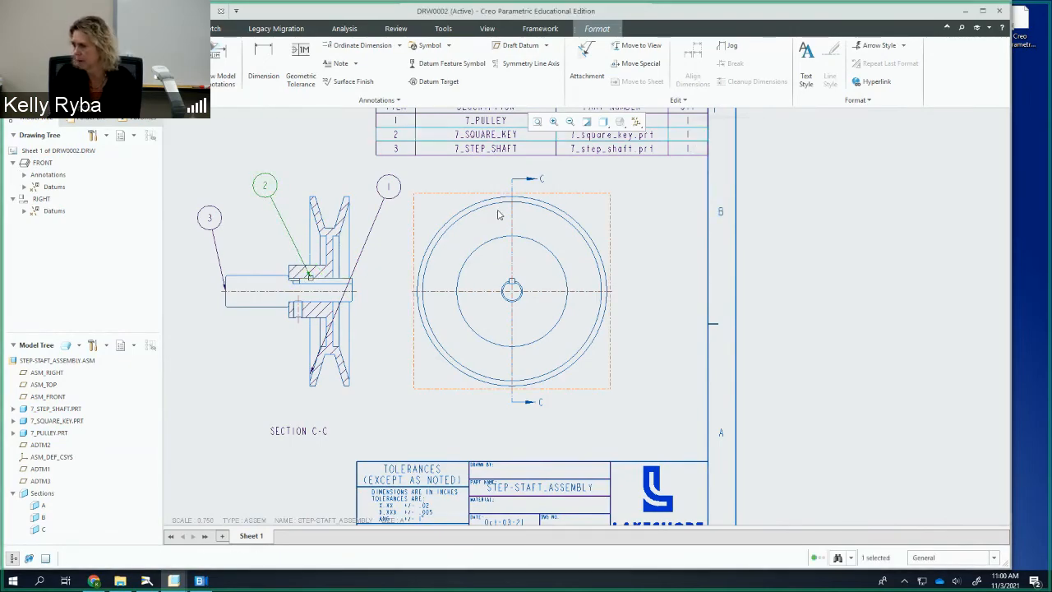
Edit balloon 3's attachment so its leader points to the upper edge of the step shaft's large diameter
{"action": "left_click", "coordinate": [212, 218]}
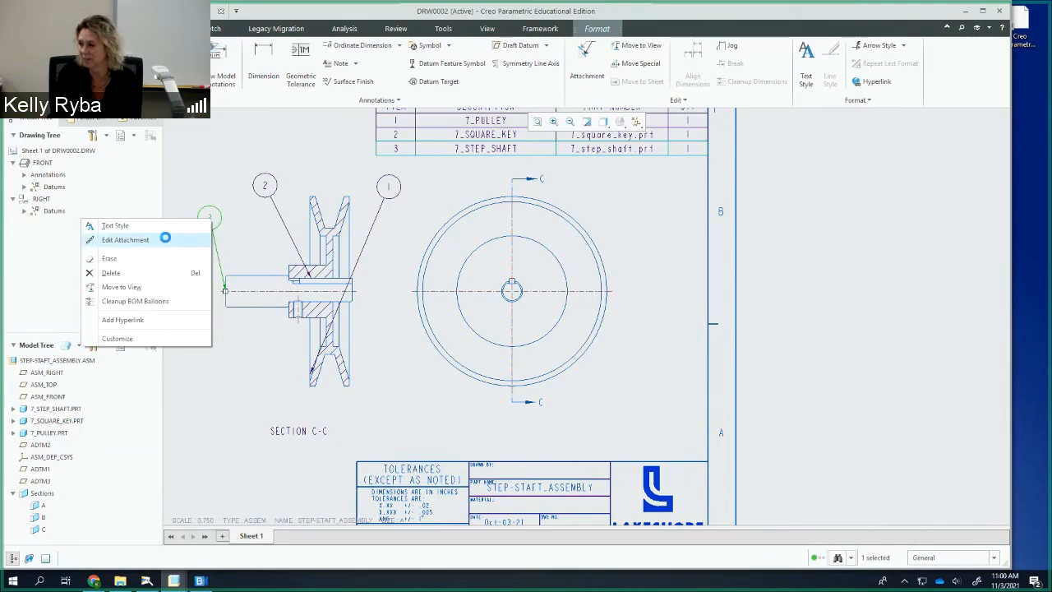
{"action": "left_click", "coordinate": [165, 240]}
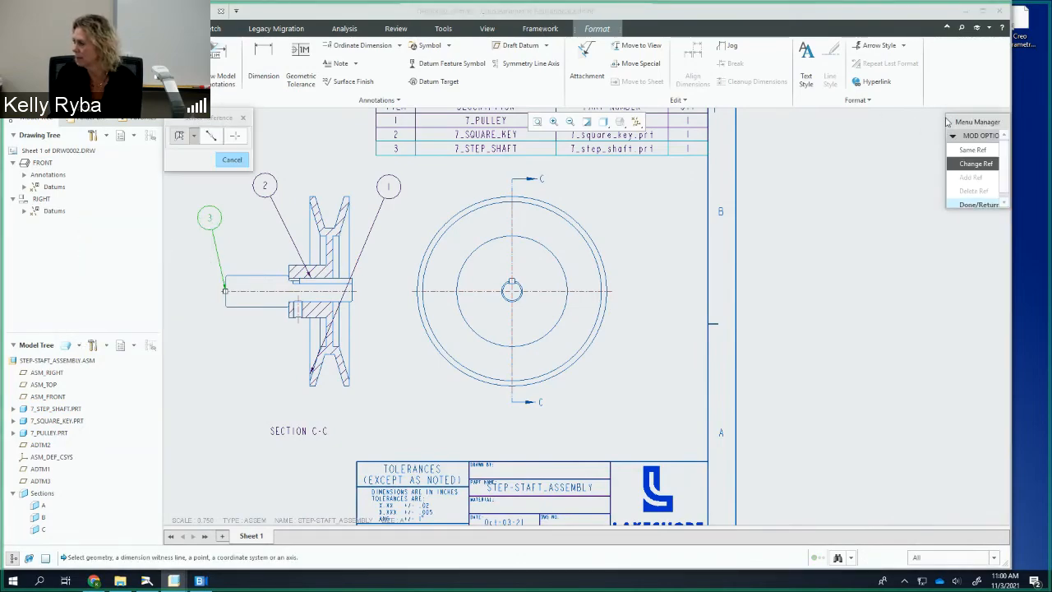
{"action": "left_click_drag", "start_coordinate": [946, 122], "coordinate": [727, 126]}
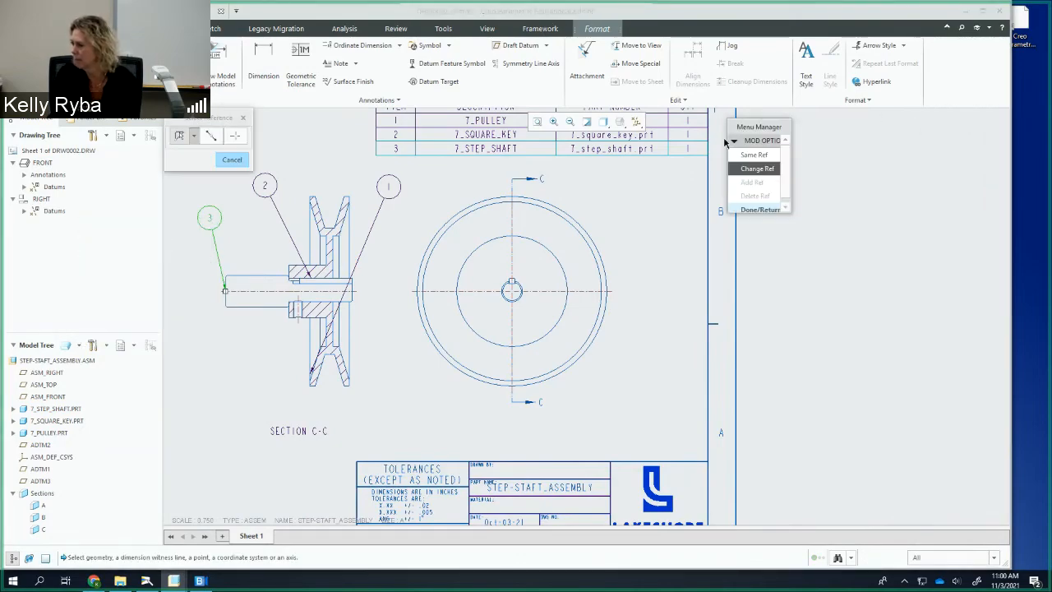
{"action": "left_click", "coordinate": [252, 278]}
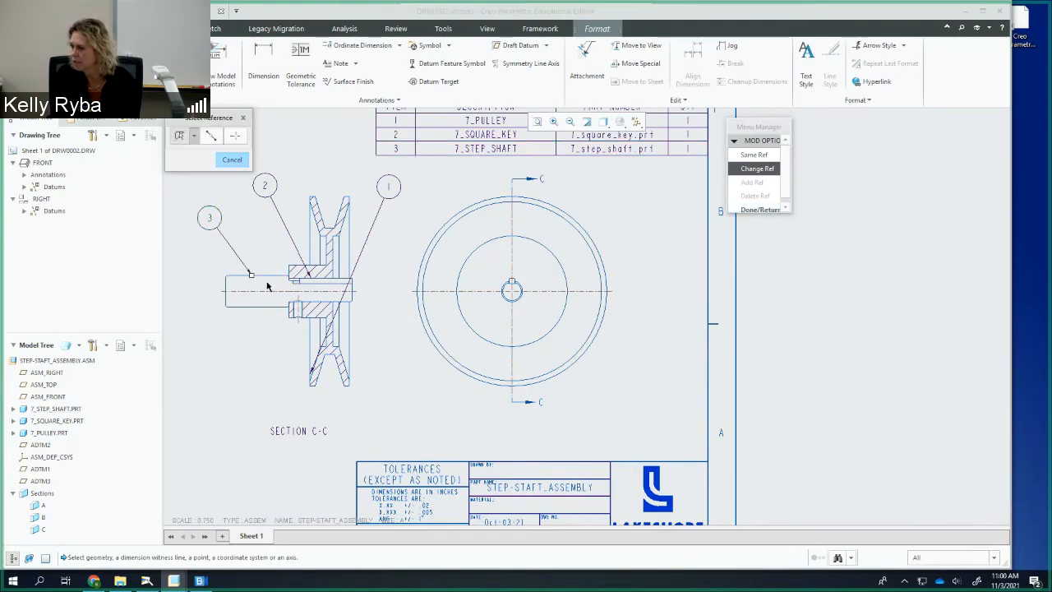
{"action": "left_click", "coordinate": [759, 210]}
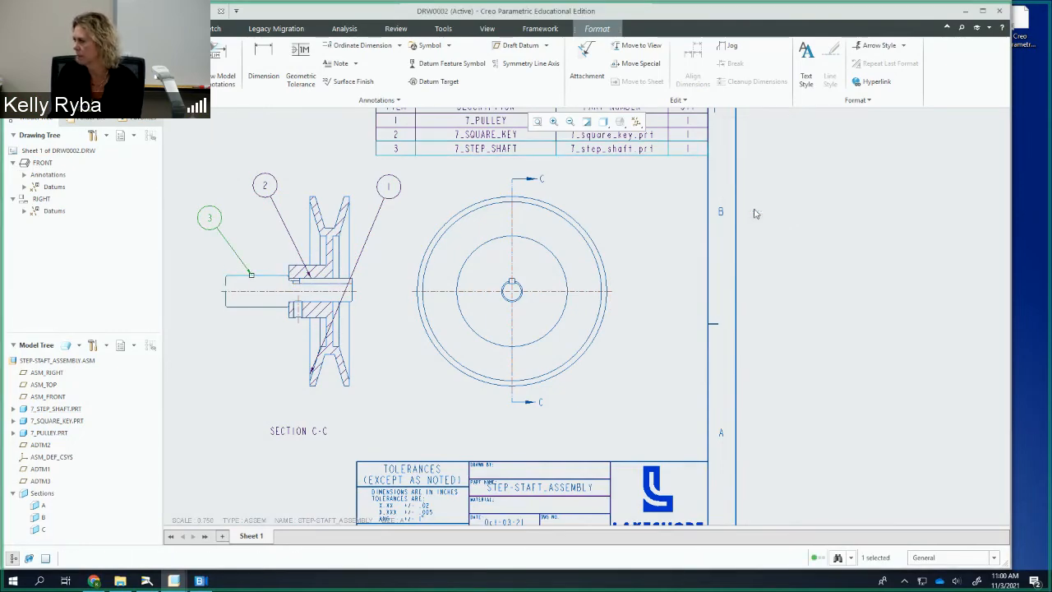
{"action": "left_click", "coordinate": [389, 201]}
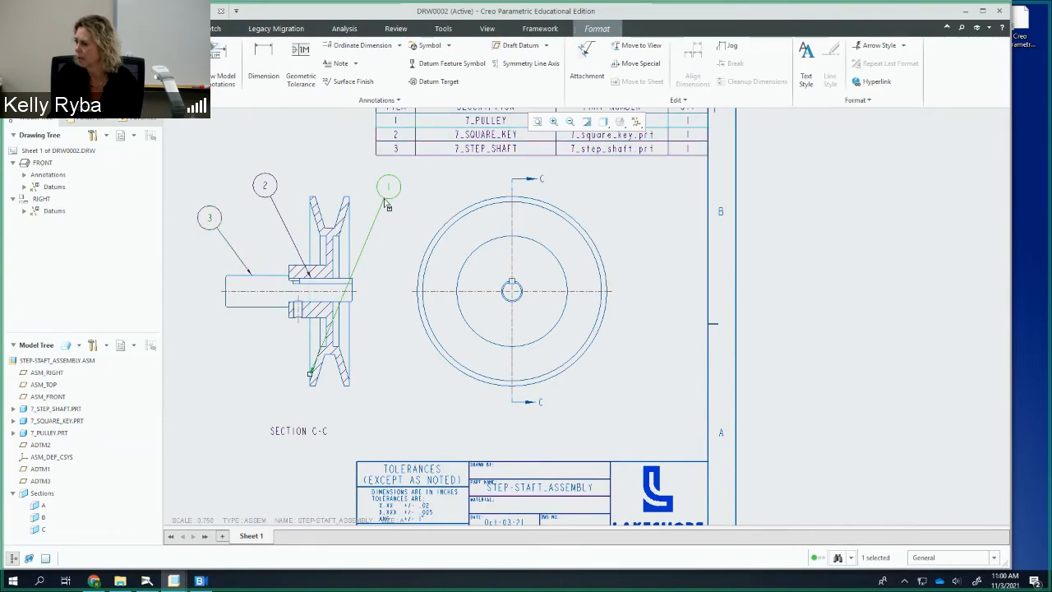
{"action": "right_click", "coordinate": [387, 202]}
{"action": "left_click", "coordinate": [416, 192]}
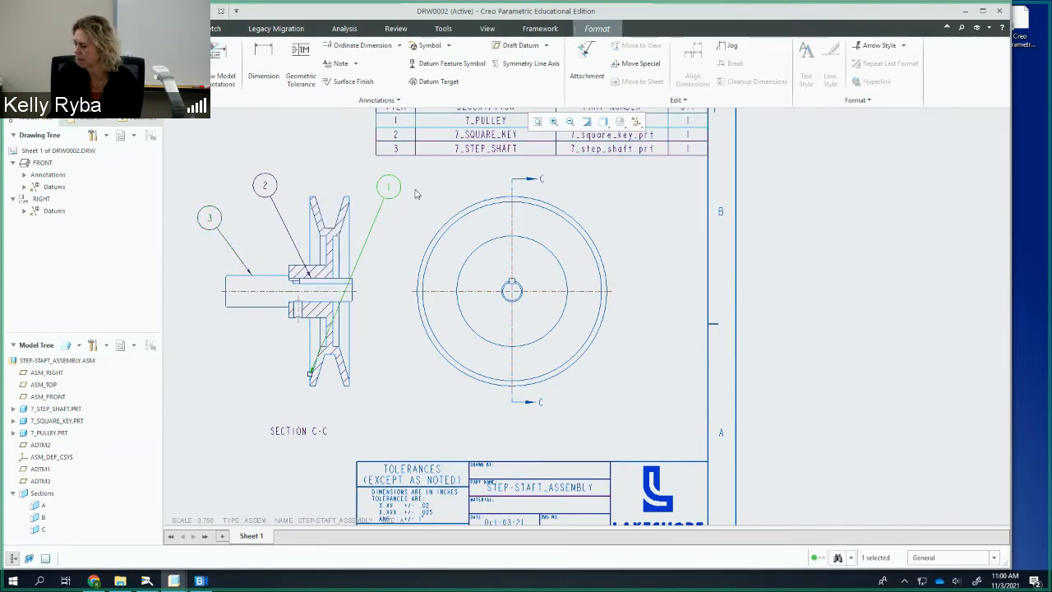
{"action": "left_click", "coordinate": [315, 155]}
{"action": "left_click", "coordinate": [384, 198]}
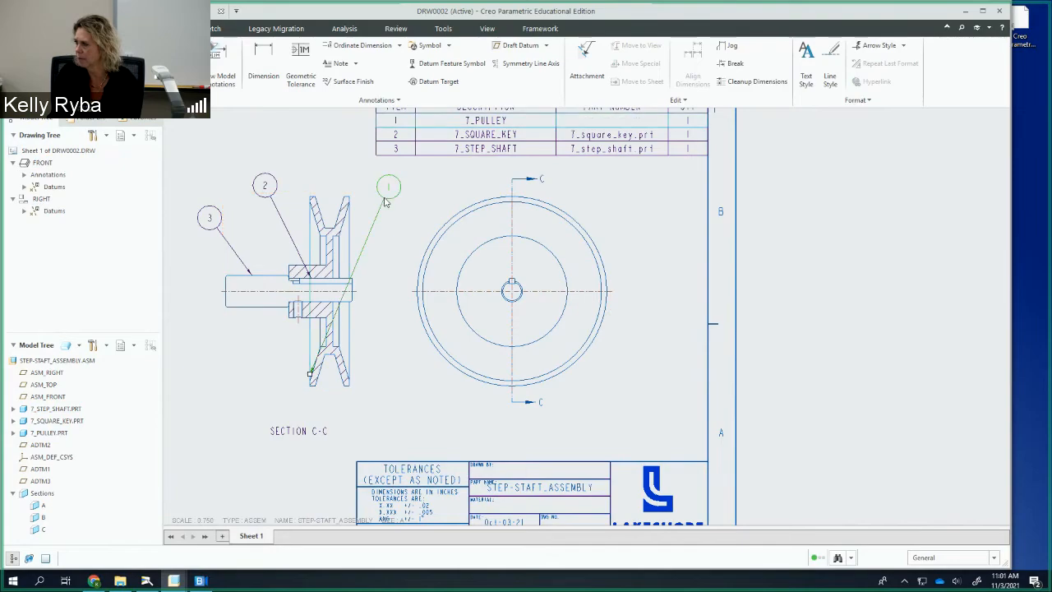
{"action": "right_click", "coordinate": [385, 199]}
{"action": "left_click", "coordinate": [351, 182]}
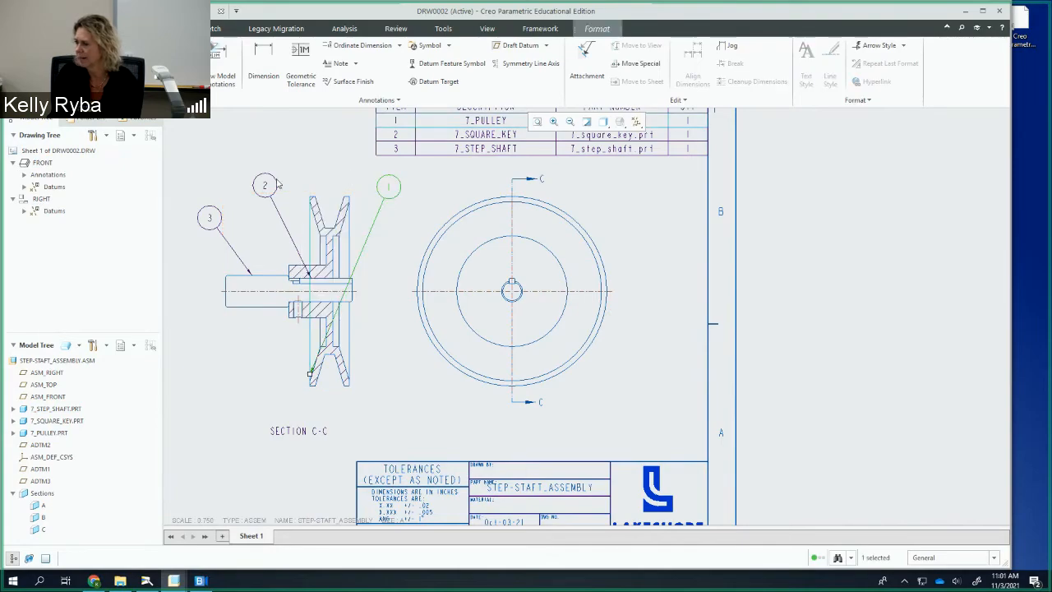
{"action": "left_click", "coordinate": [210, 218]}
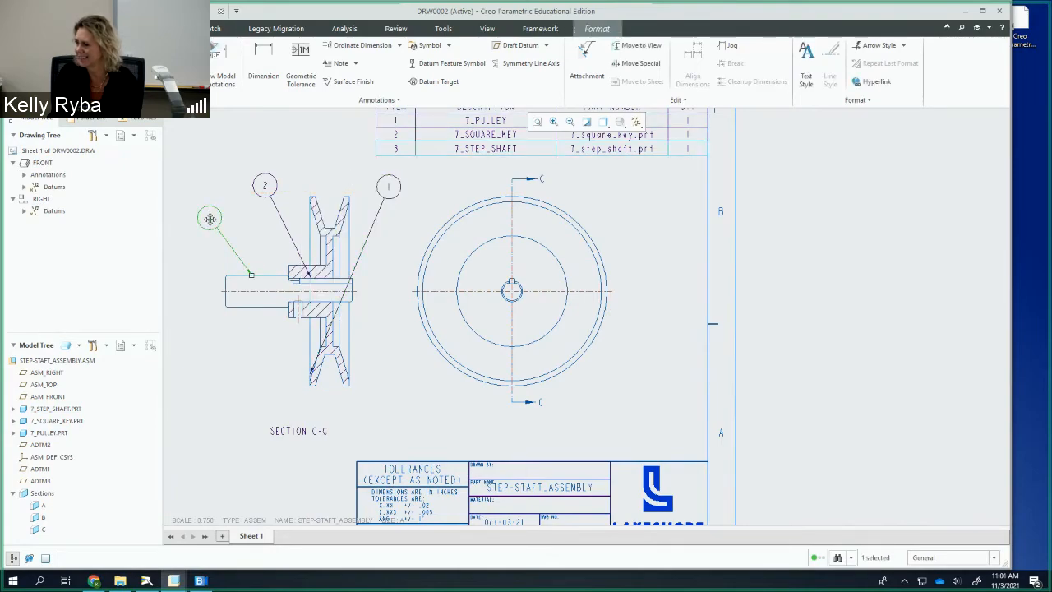
{"action": "left_click", "coordinate": [385, 203]}
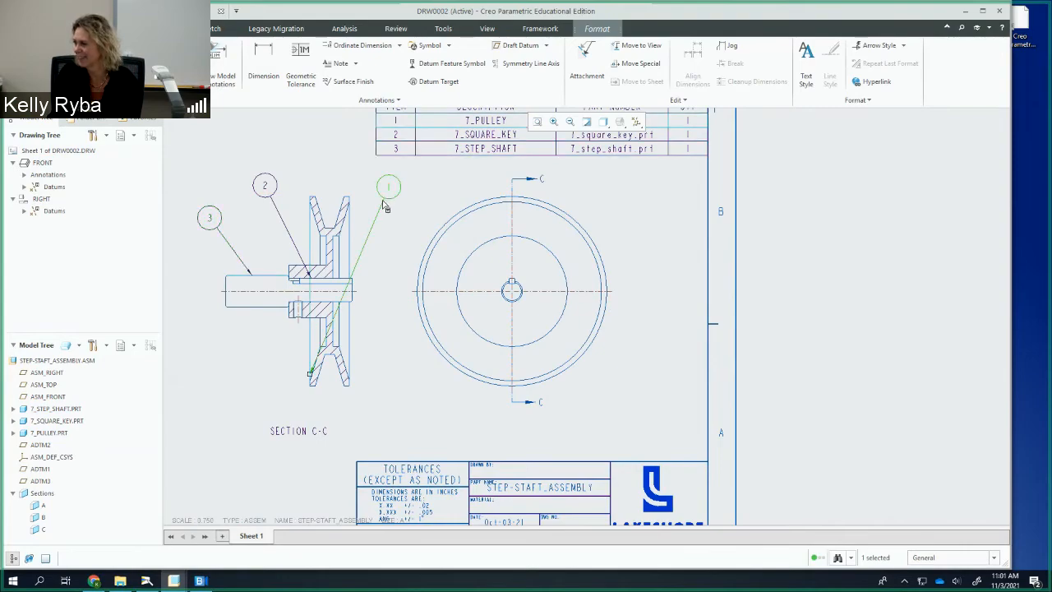
{"action": "left_click", "coordinate": [383, 201]}
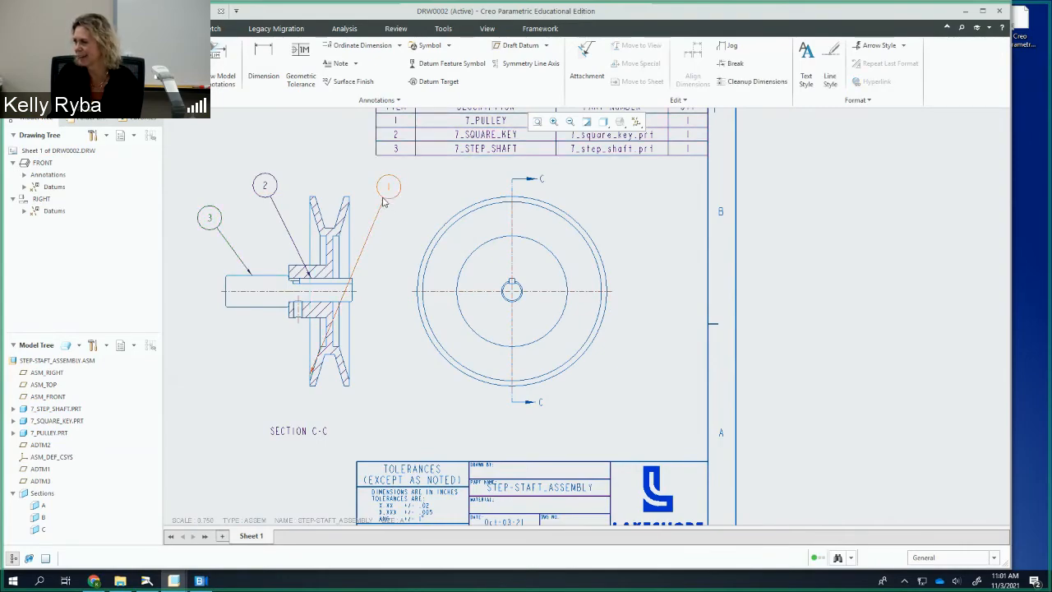
{"action": "left_click", "coordinate": [383, 198]}
{"action": "right_click", "coordinate": [383, 196]}
{"action": "left_click", "coordinate": [309, 168]}
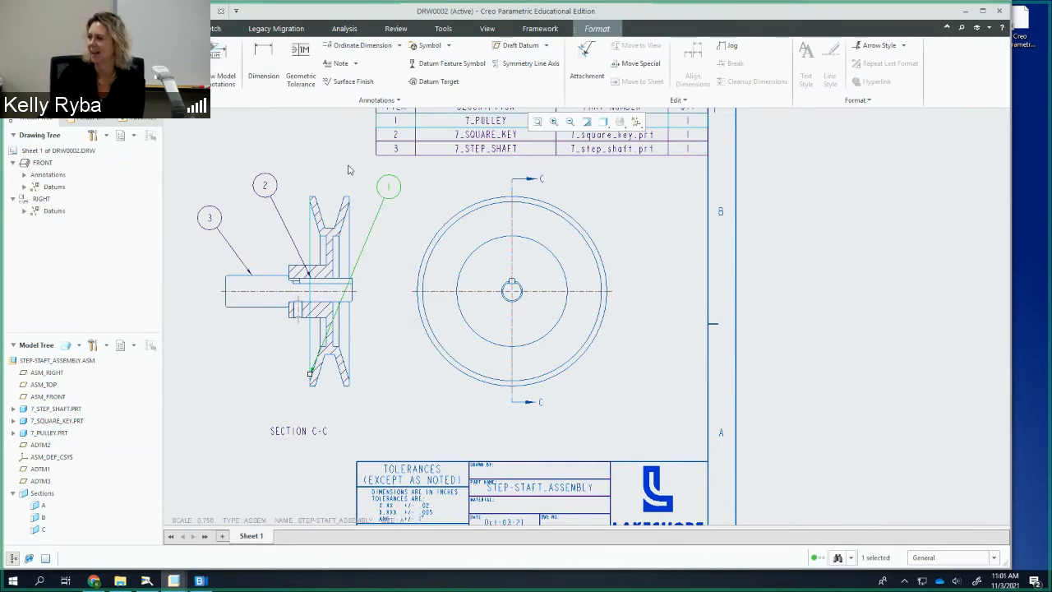
{"action": "left_click", "coordinate": [347, 169]}
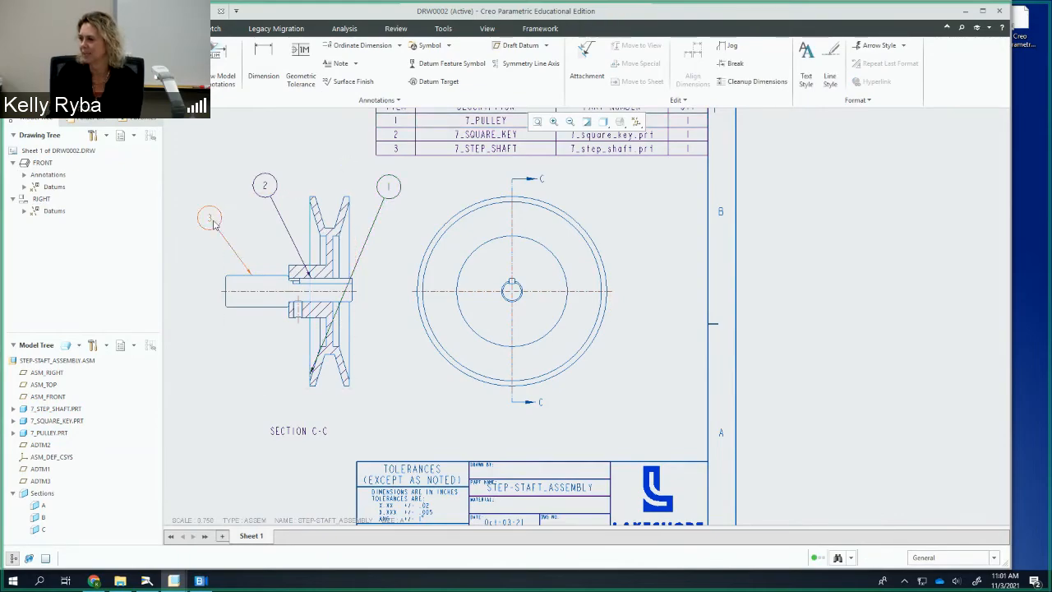
Edit balloon 1's attachment so its leader points to the pulley's right outer edge, above the shaft in the section view
{"action": "left_click", "coordinate": [265, 182]}
{"action": "left_click", "coordinate": [390, 191]}
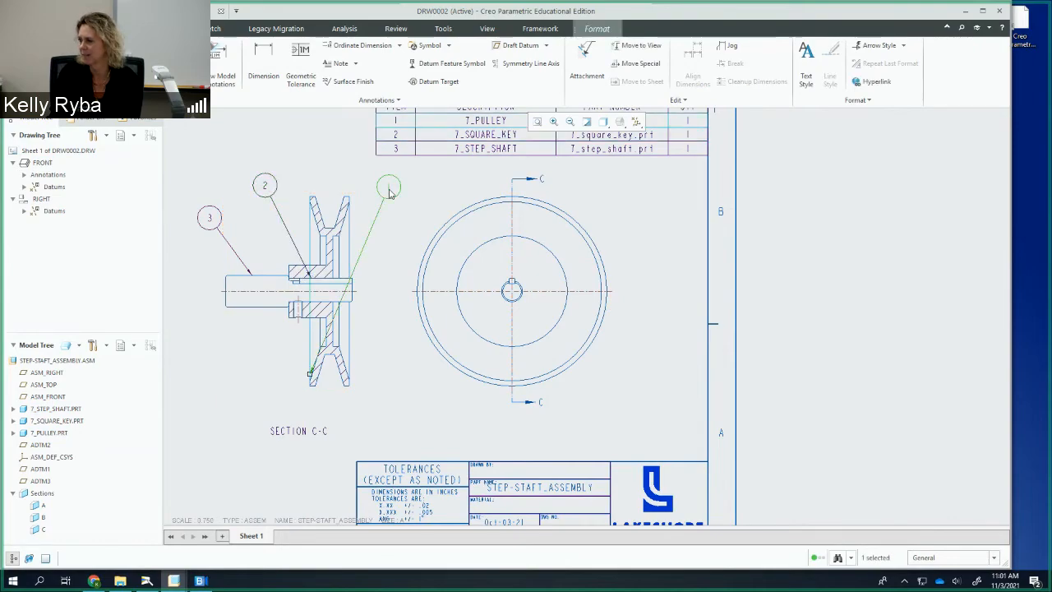
{"action": "right_click", "coordinate": [388, 191]}
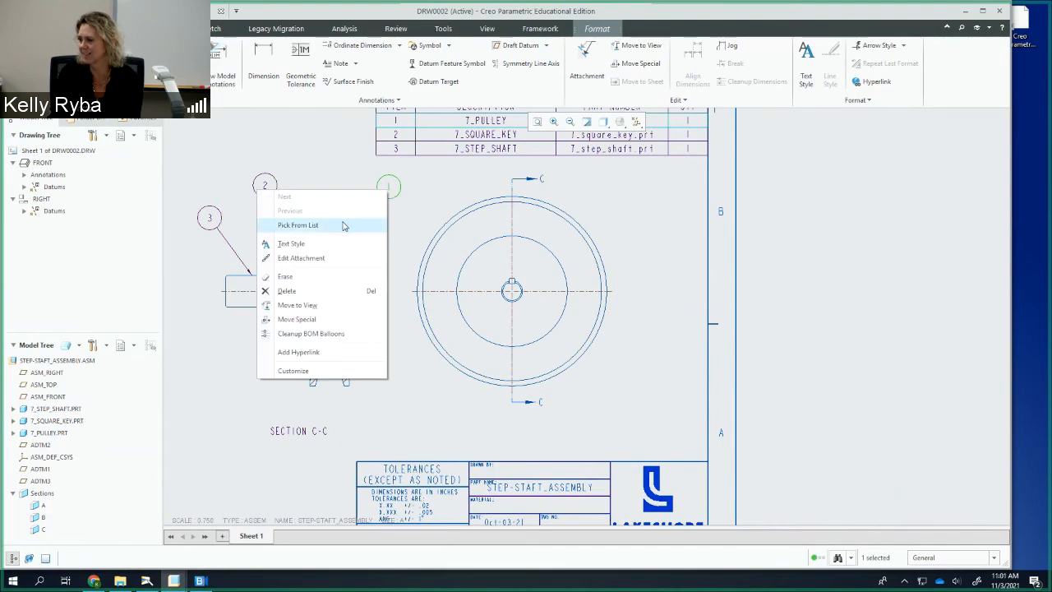
{"action": "left_click", "coordinate": [336, 258]}
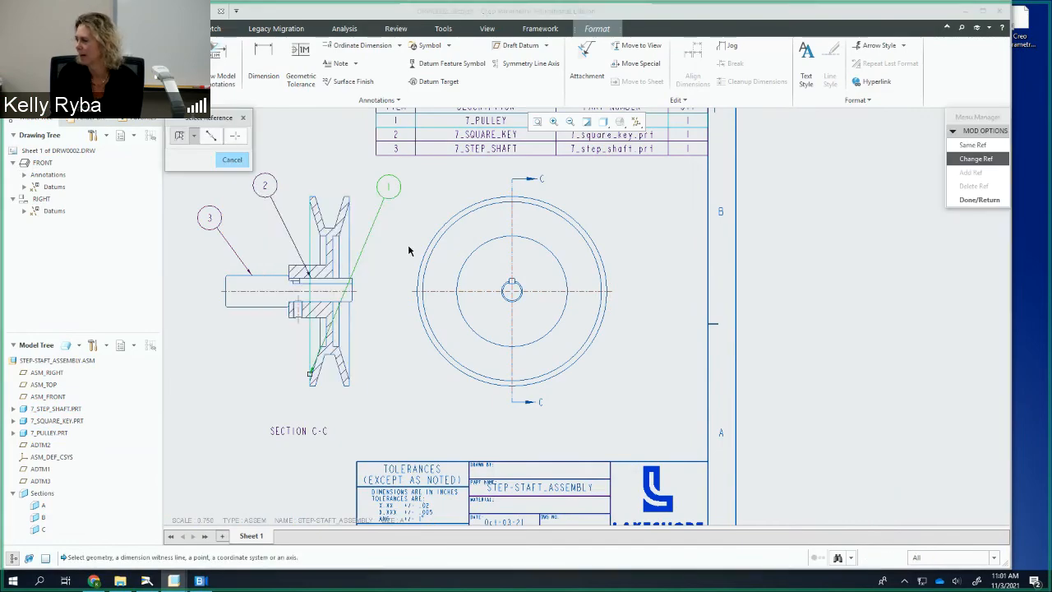
{"action": "left_click_drag", "start_coordinate": [972, 118], "coordinate": [696, 142]}
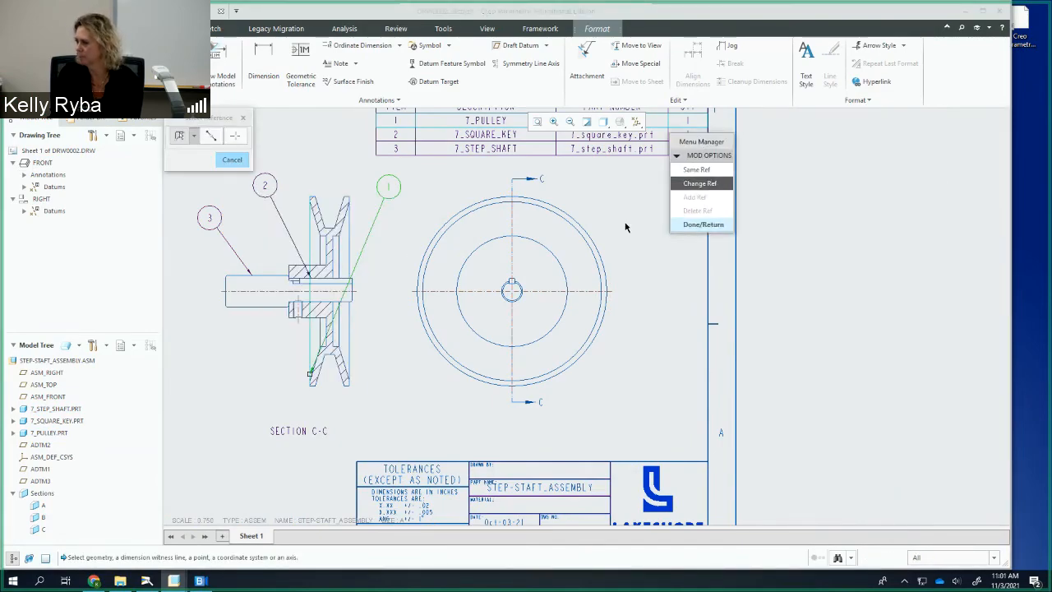
{"action": "left_click", "coordinate": [355, 236]}
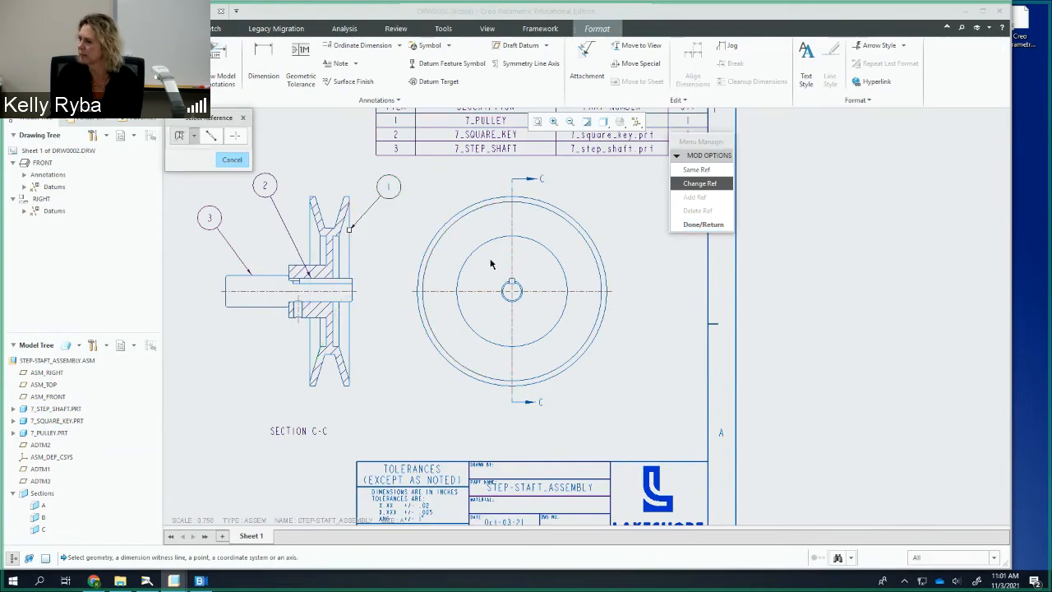
{"action": "left_click", "coordinate": [699, 225]}
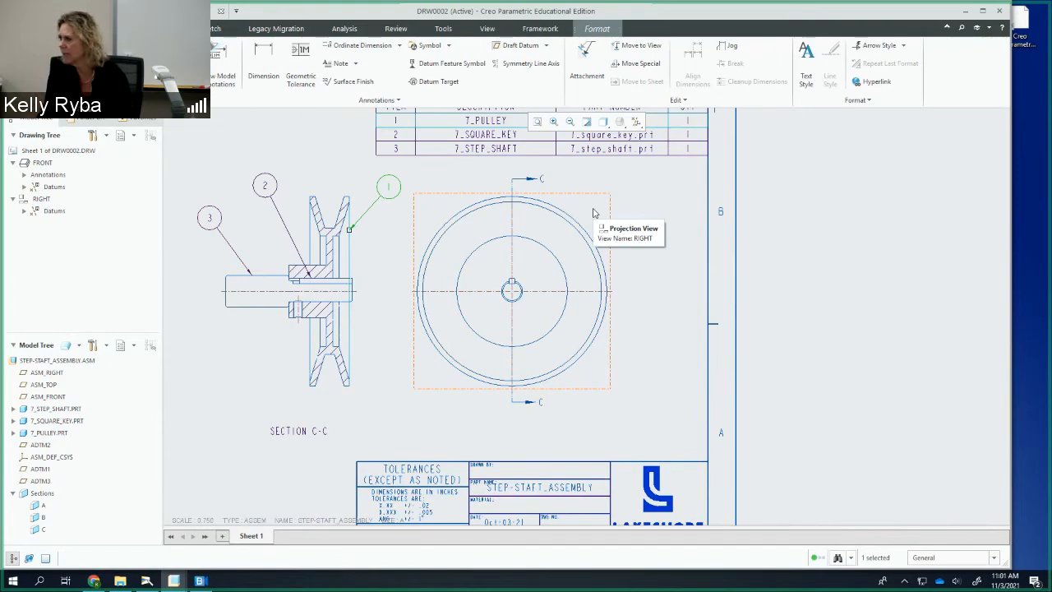
{"action": "left_click", "coordinate": [641, 194]}
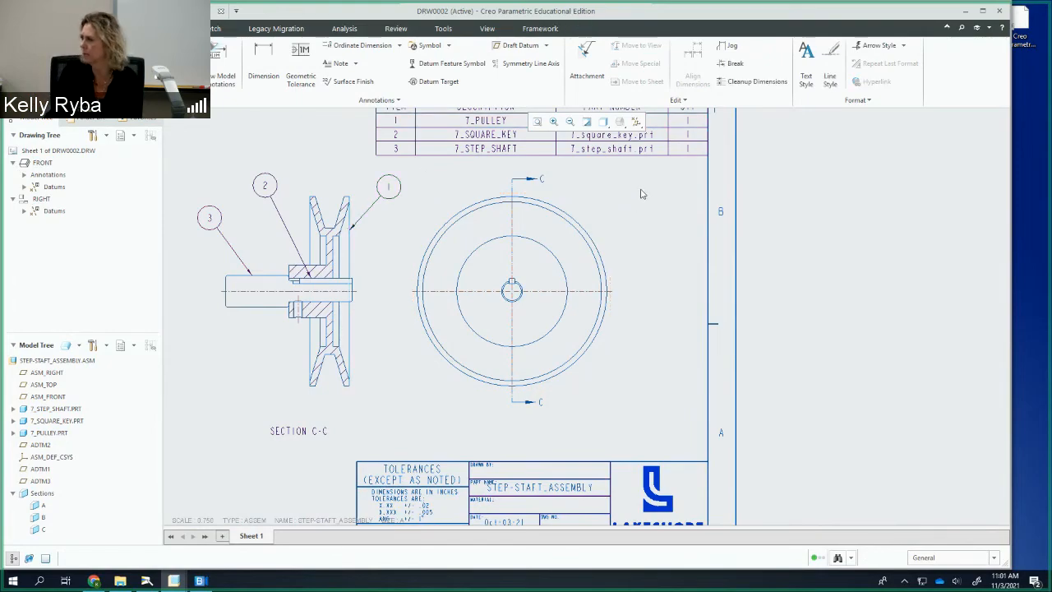
{"action": "left_click", "coordinate": [771, 85]}
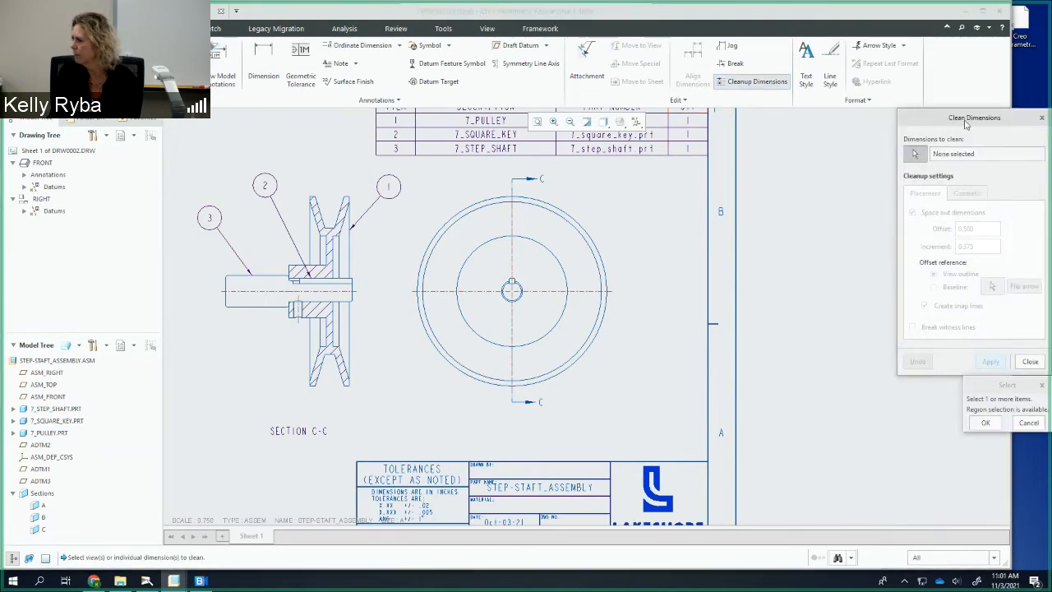
{"action": "left_click", "coordinate": [1031, 363]}
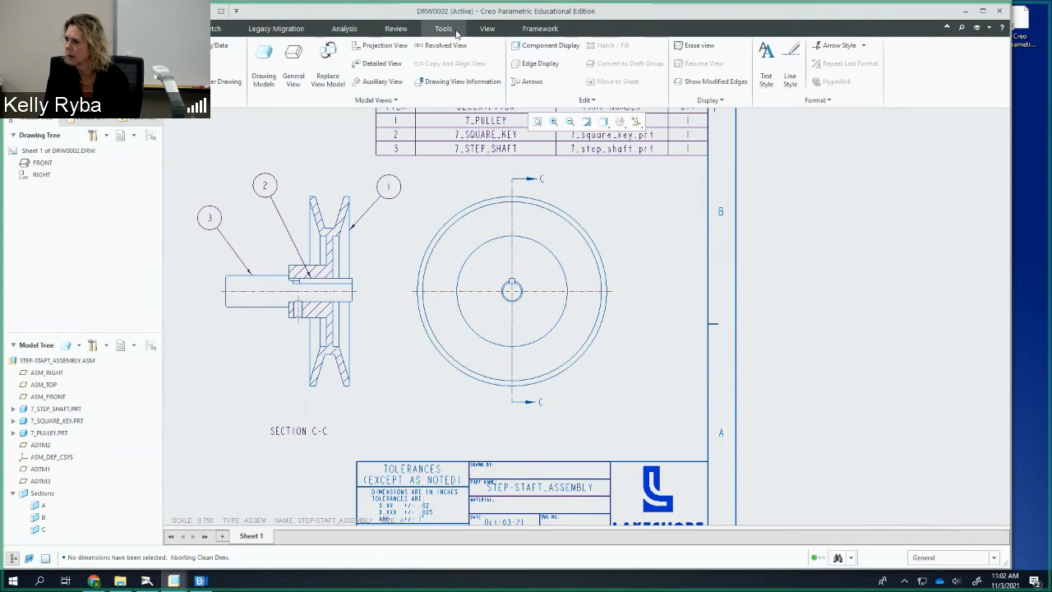
{"action": "left_click", "coordinate": [488, 29]}
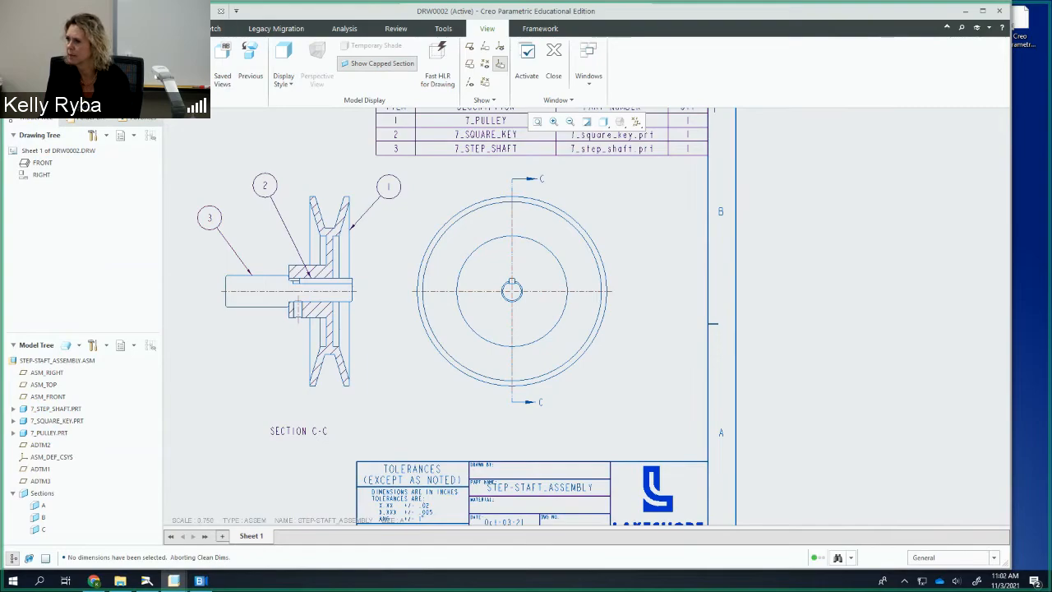
{"action": "left_click", "coordinate": [155, 29]}
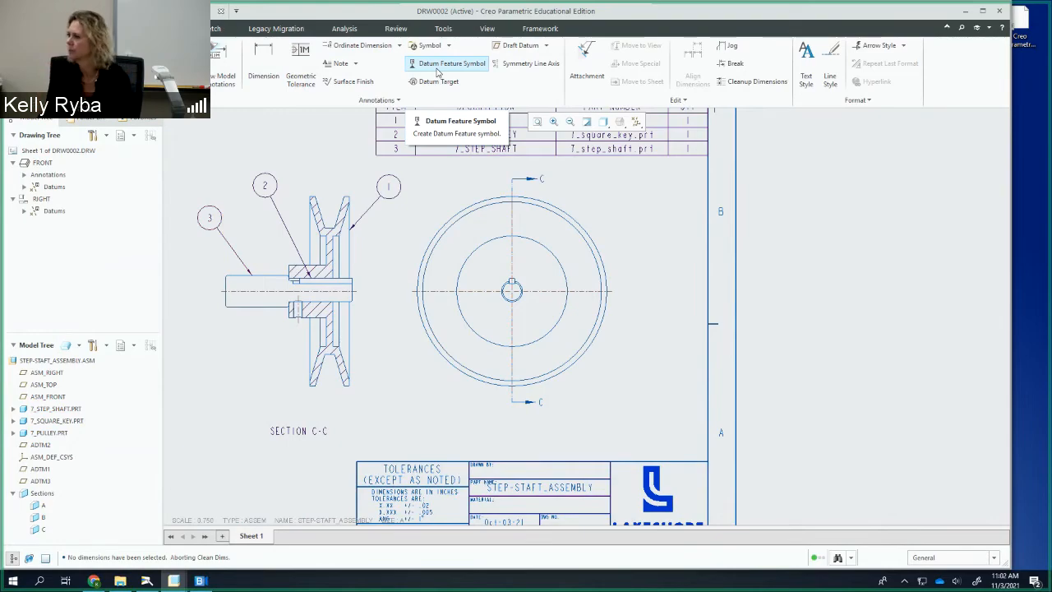
{"action": "left_click", "coordinate": [753, 83]}
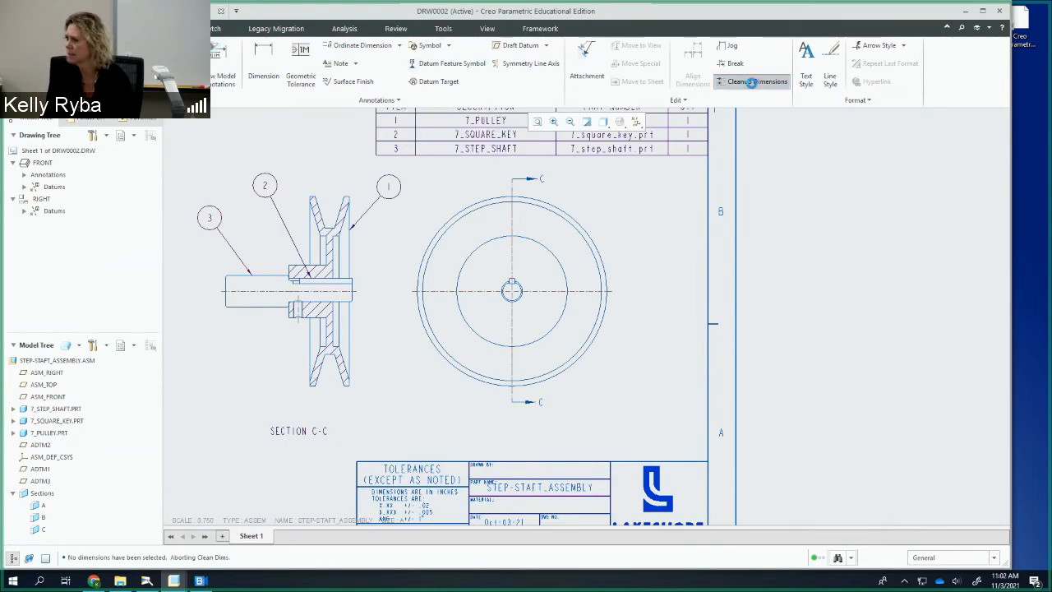
{"action": "left_click_drag", "start_coordinate": [1013, 124], "coordinate": [869, 124]}
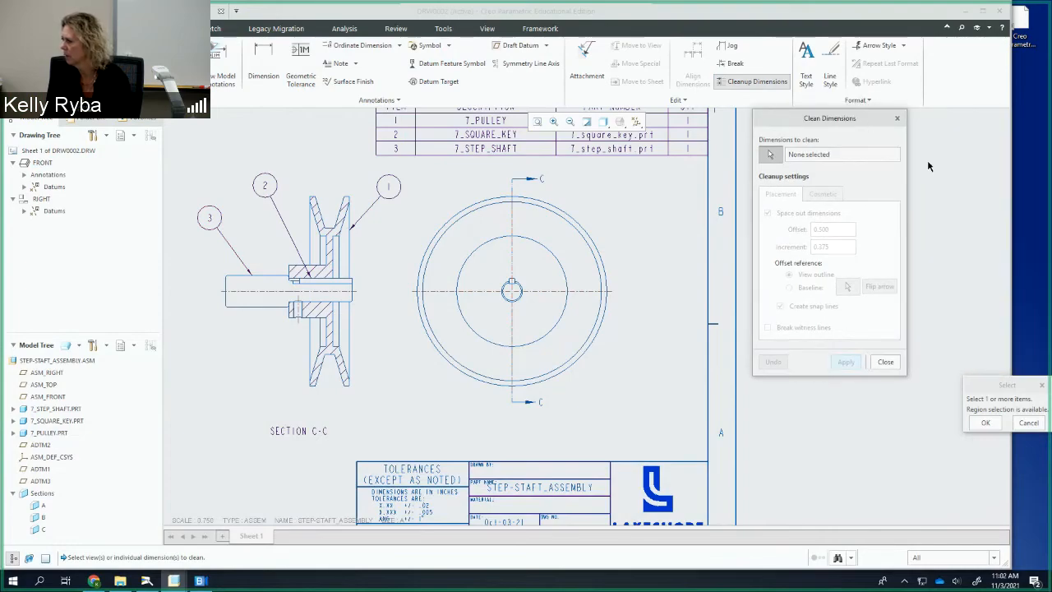
{"action": "left_click", "coordinate": [1028, 422]}
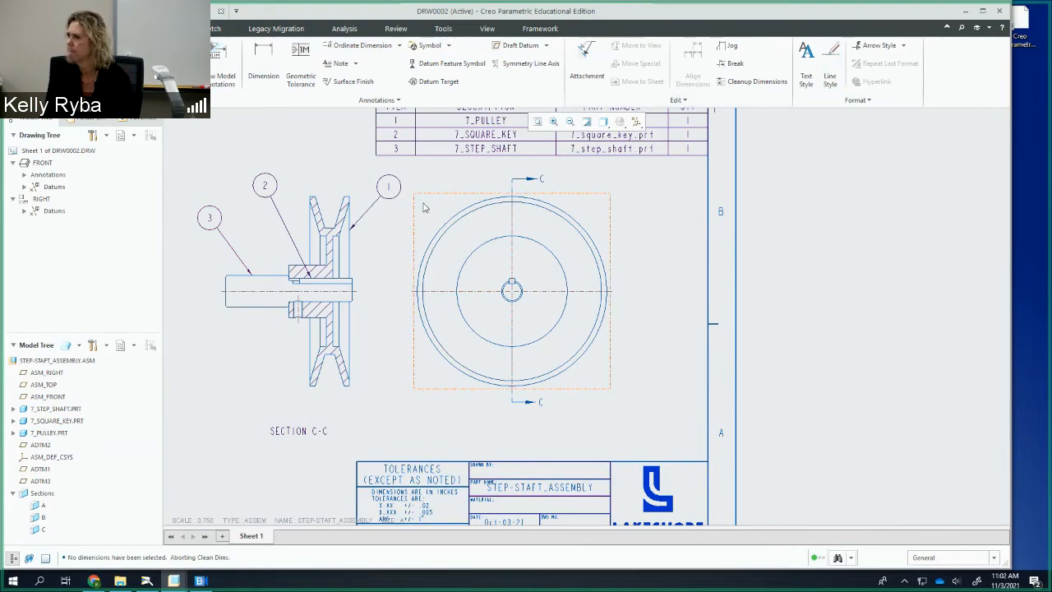
{"action": "left_click", "coordinate": [681, 101]}
{"action": "left_click", "coordinate": [682, 101]}
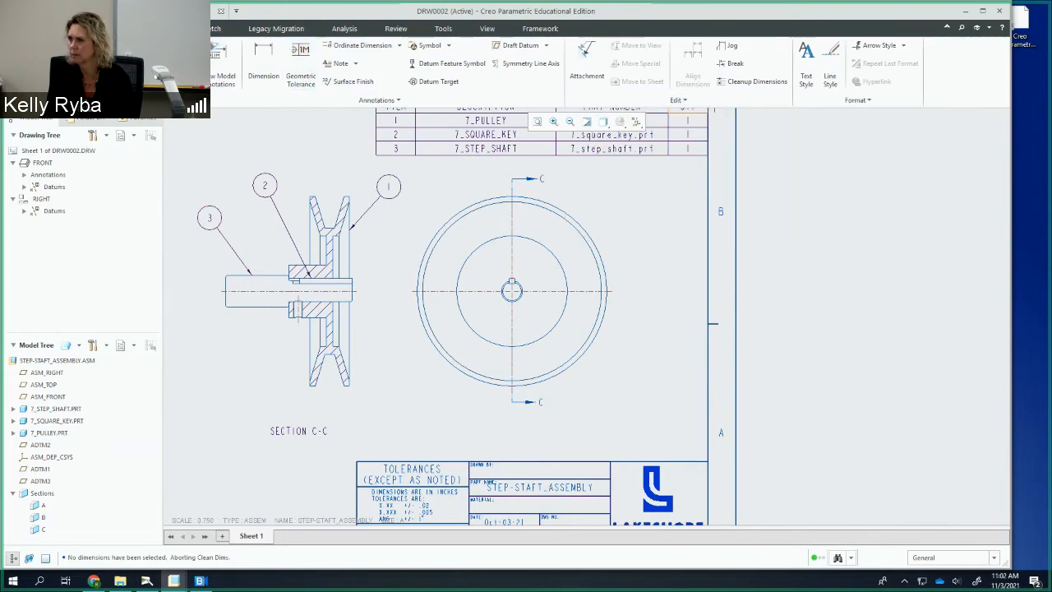
Clean up the section view's BOM balloons with a 0.80 offset from the view outline, 0.80 minimum spacing and leaders attached to geometry edges
{"action": "left_click", "coordinate": [53, 28]}
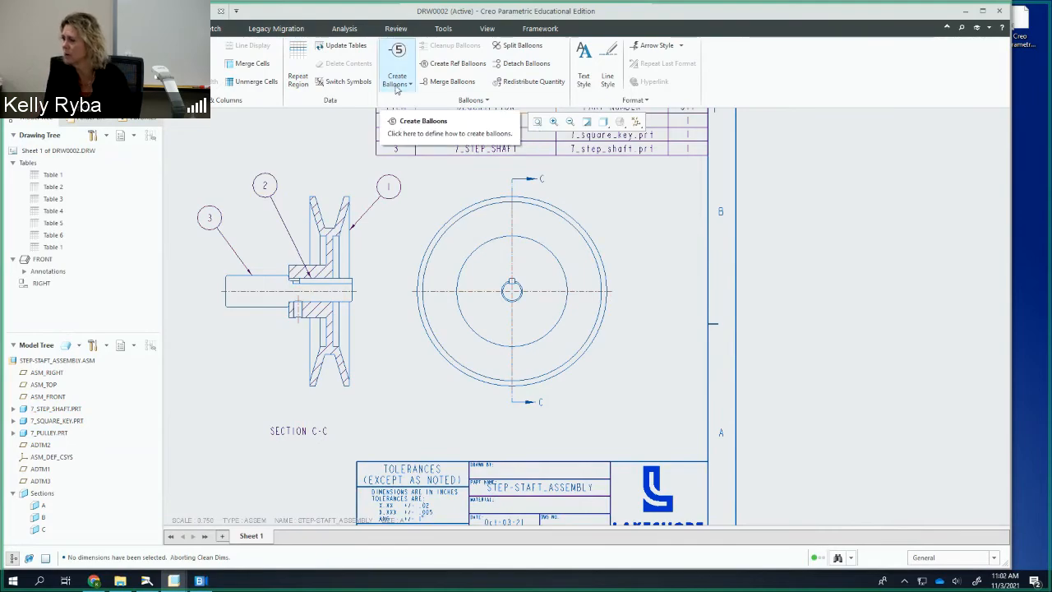
{"action": "left_click", "coordinate": [486, 100]}
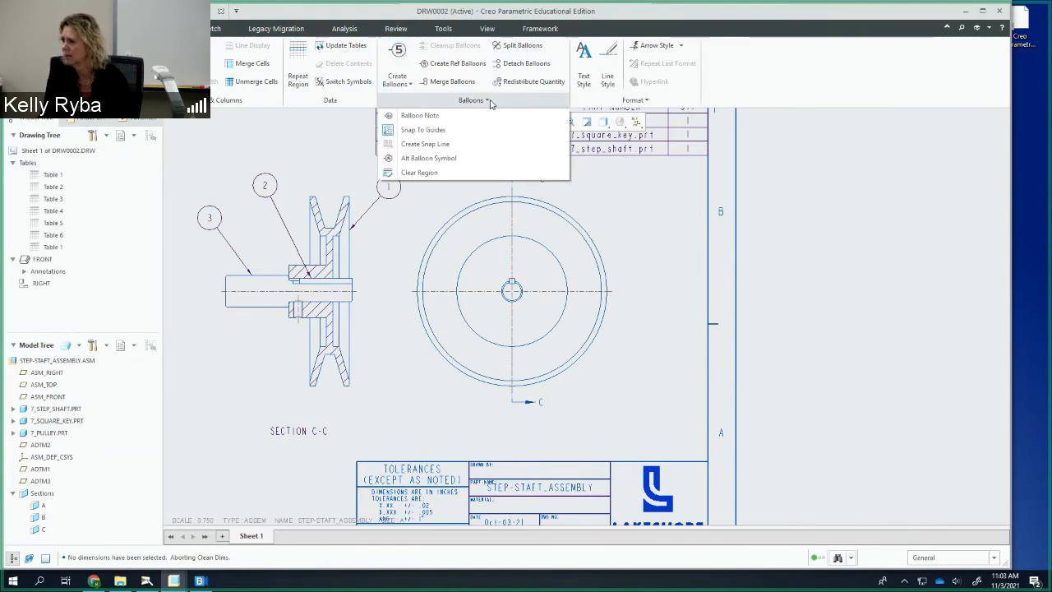
{"action": "left_click", "coordinate": [488, 100]}
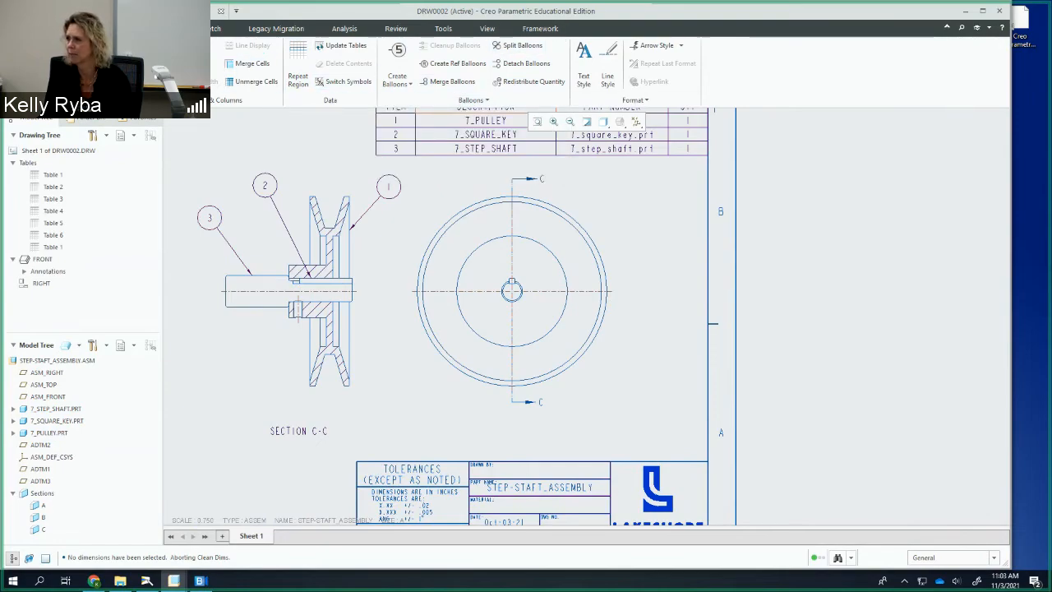
{"action": "left_click", "coordinate": [292, 211]}
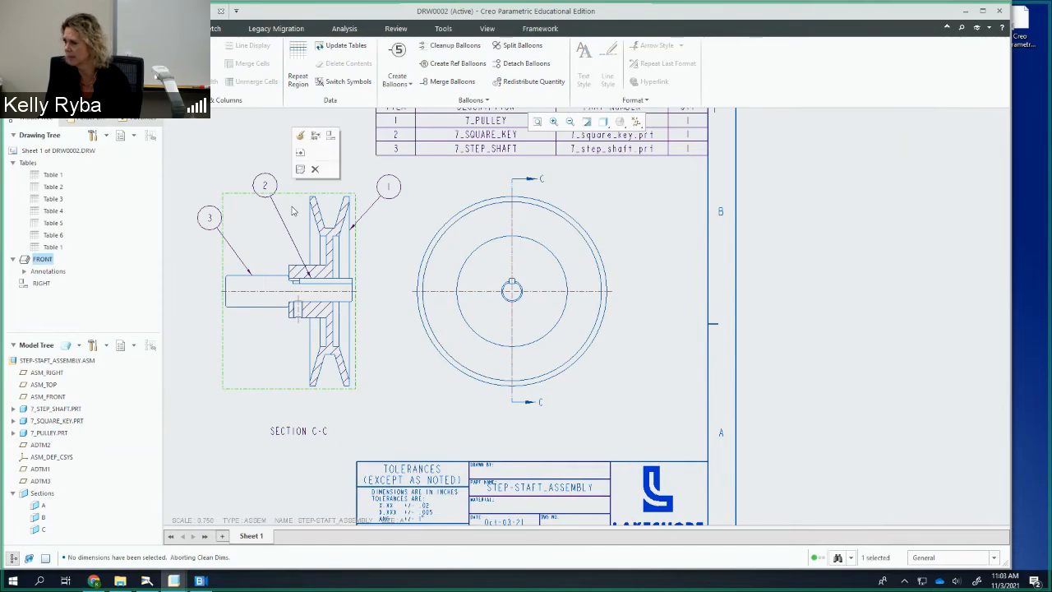
{"action": "right_click", "coordinate": [292, 211]}
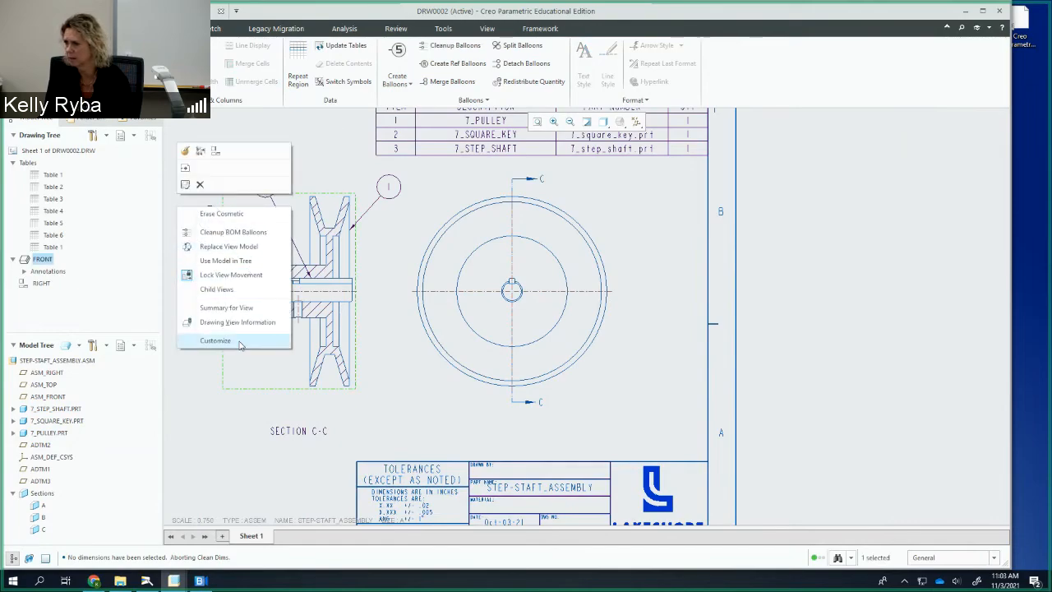
{"action": "left_click", "coordinate": [257, 235]}
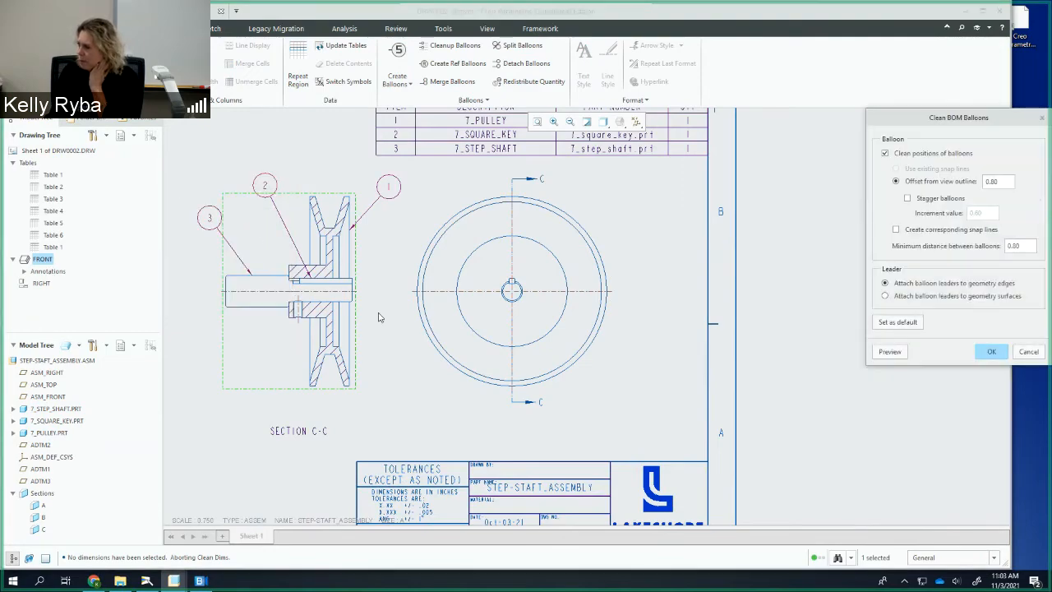
{"action": "left_click", "coordinate": [990, 352]}
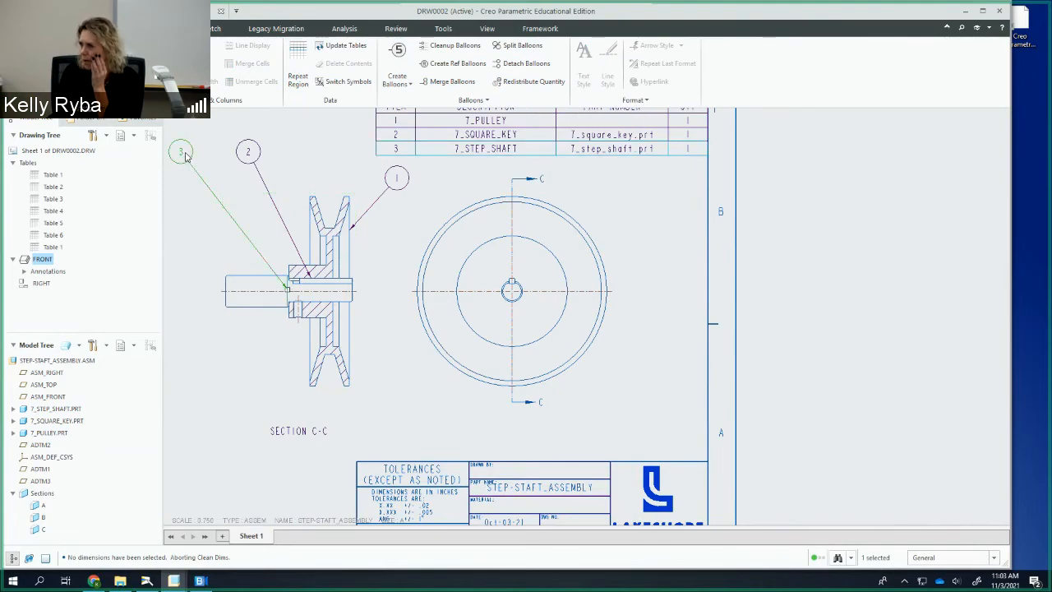
Move balloon 3 down closer above the step shaft and balloon 2 down just left of the pulley's upper rim
{"action": "left_click", "coordinate": [182, 153]}
{"action": "left_click_drag", "start_coordinate": [223, 225], "coordinate": [225, 217]}
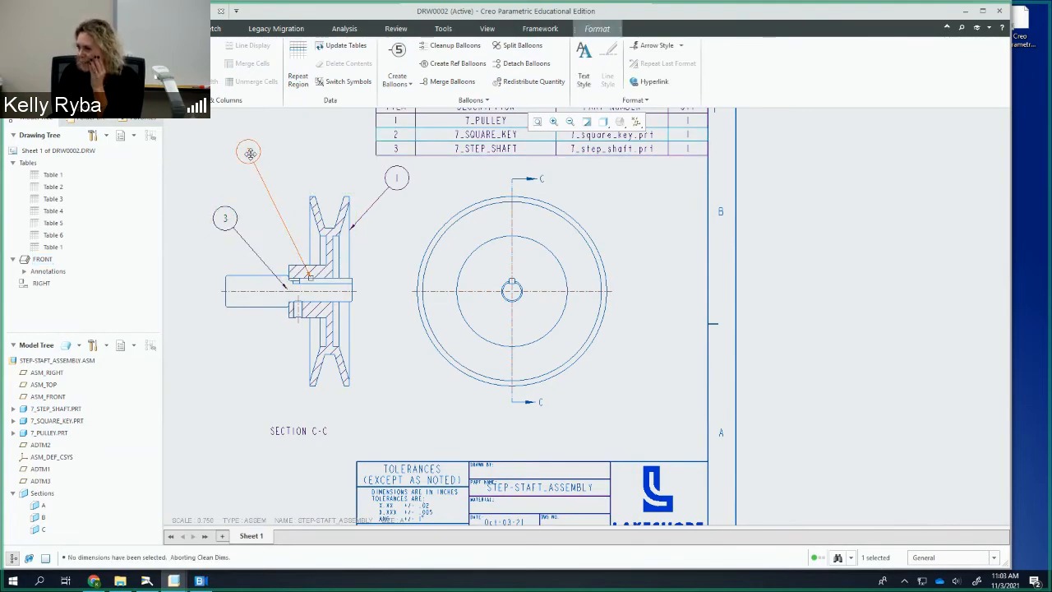
{"action": "left_click_drag", "start_coordinate": [247, 153], "coordinate": [275, 201]}
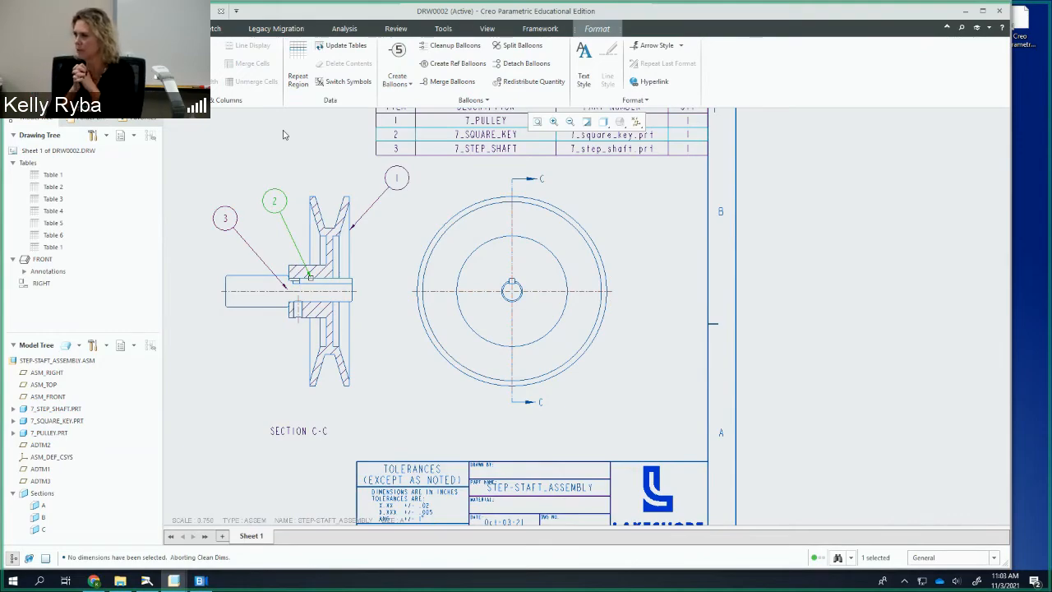
{"action": "left_click", "coordinate": [276, 205]}
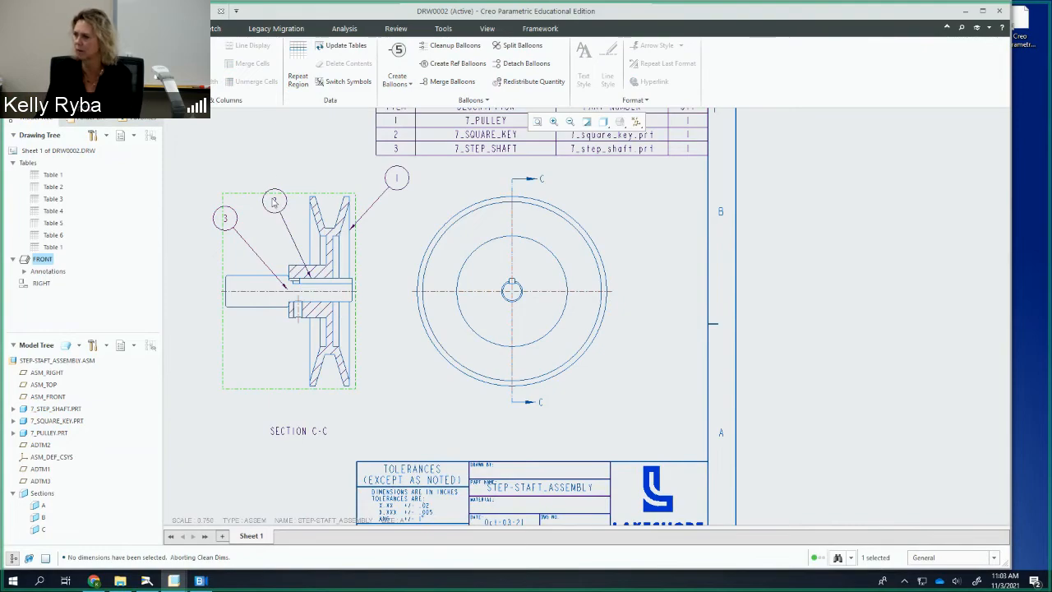
{"action": "left_click", "coordinate": [276, 203]}
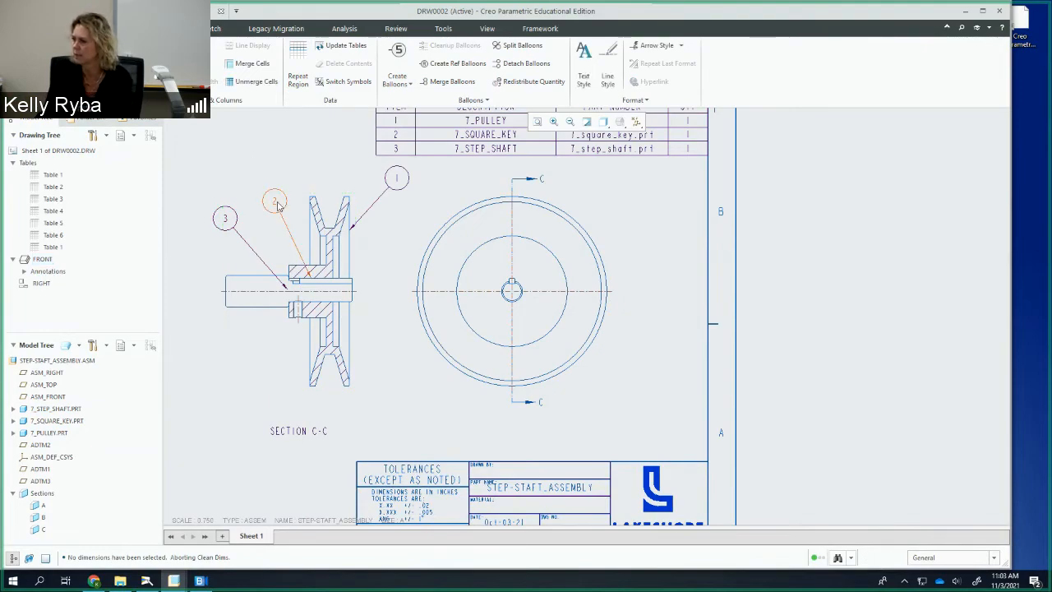
Move balloons 2 and 3 farther up and left, away from the pulley in the section view
{"action": "left_click", "coordinate": [276, 202]}
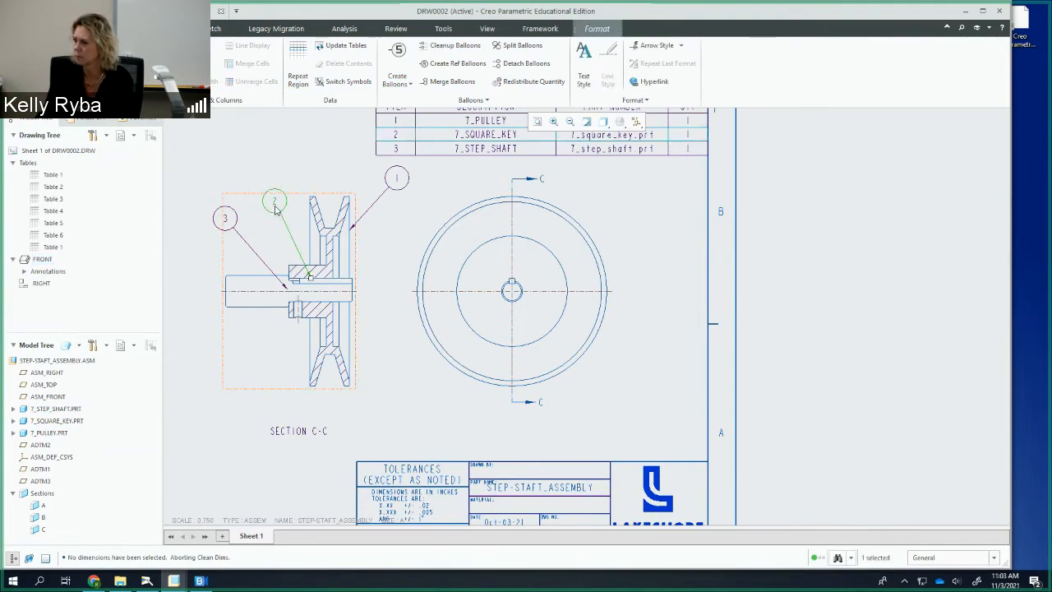
{"action": "left_click_drag", "start_coordinate": [276, 206], "coordinate": [257, 181]}
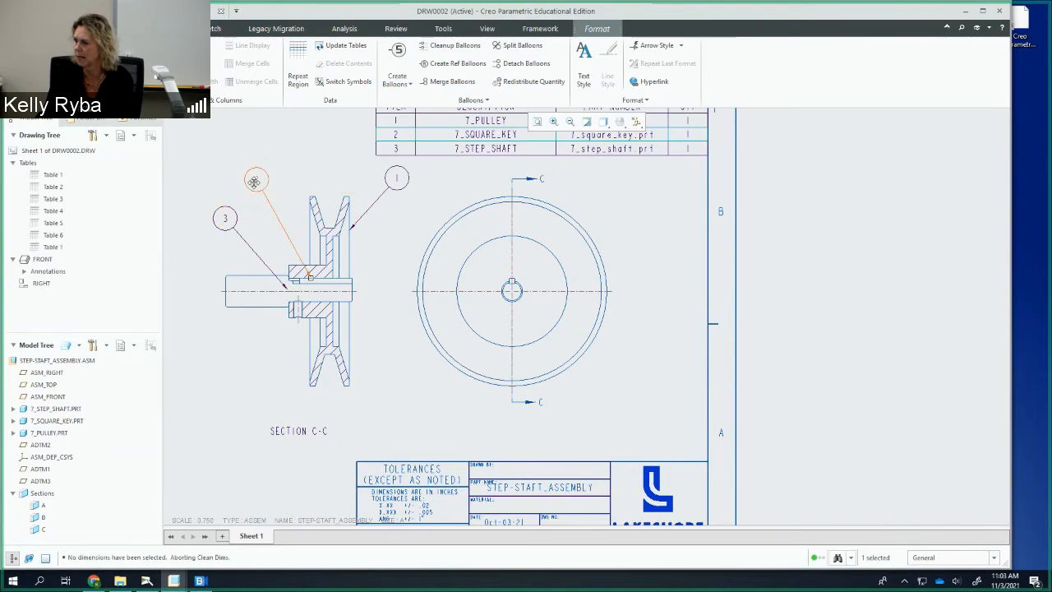
{"action": "left_click", "coordinate": [231, 221]}
{"action": "left_click_drag", "start_coordinate": [230, 220], "coordinate": [208, 206]}
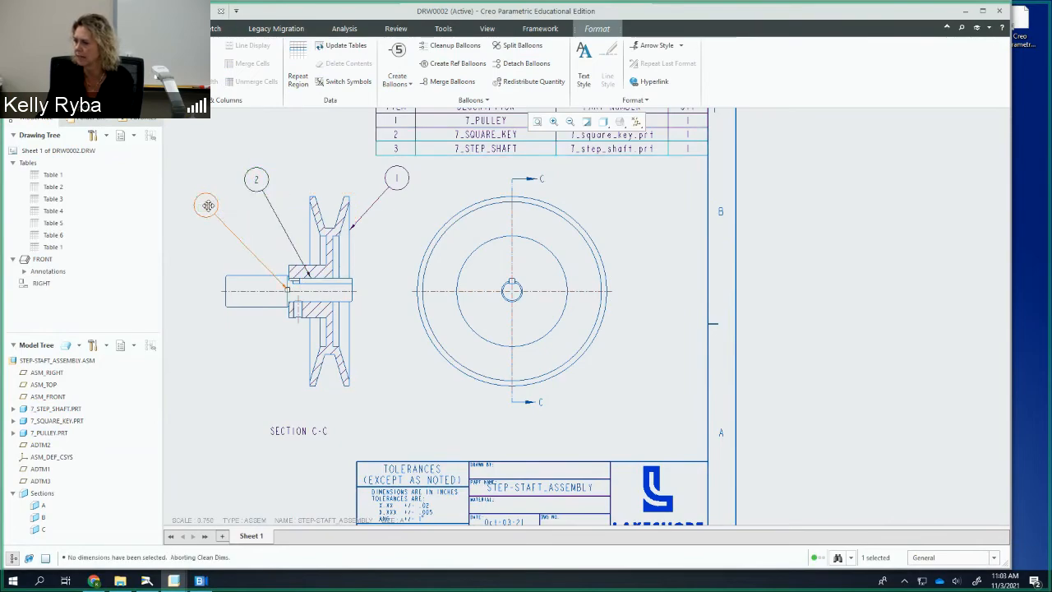
{"action": "left_click", "coordinate": [271, 223]}
{"action": "key", "text": "Delete"}
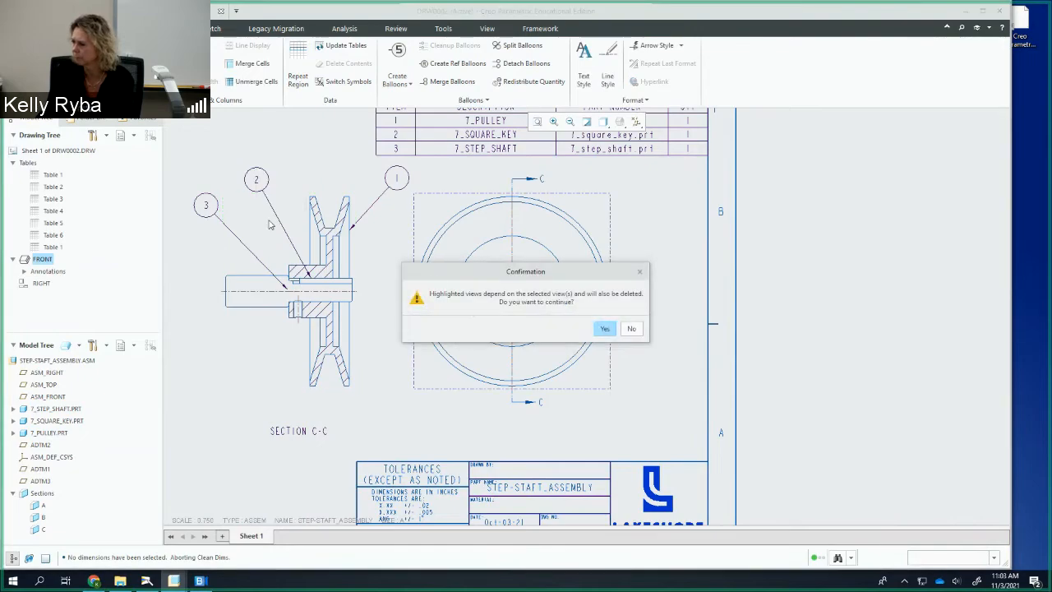
{"action": "left_click", "coordinate": [632, 329]}
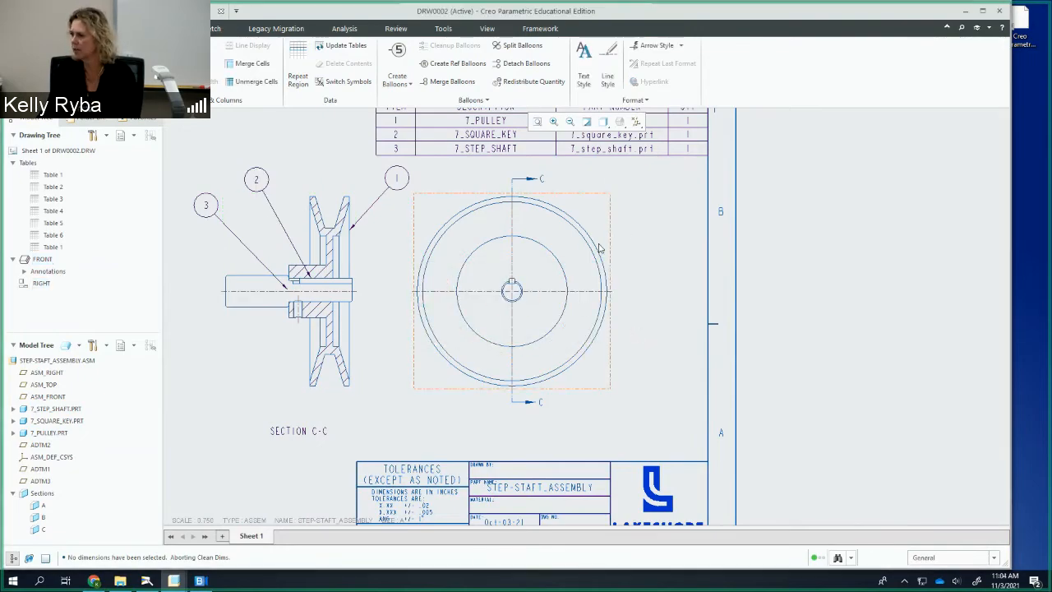
{"action": "scroll", "coordinate": [514, 244], "scroll_direction": "down", "scroll_amount": 3}
{"action": "scroll", "coordinate": [514, 244], "scroll_direction": "up", "scroll_amount": 5}
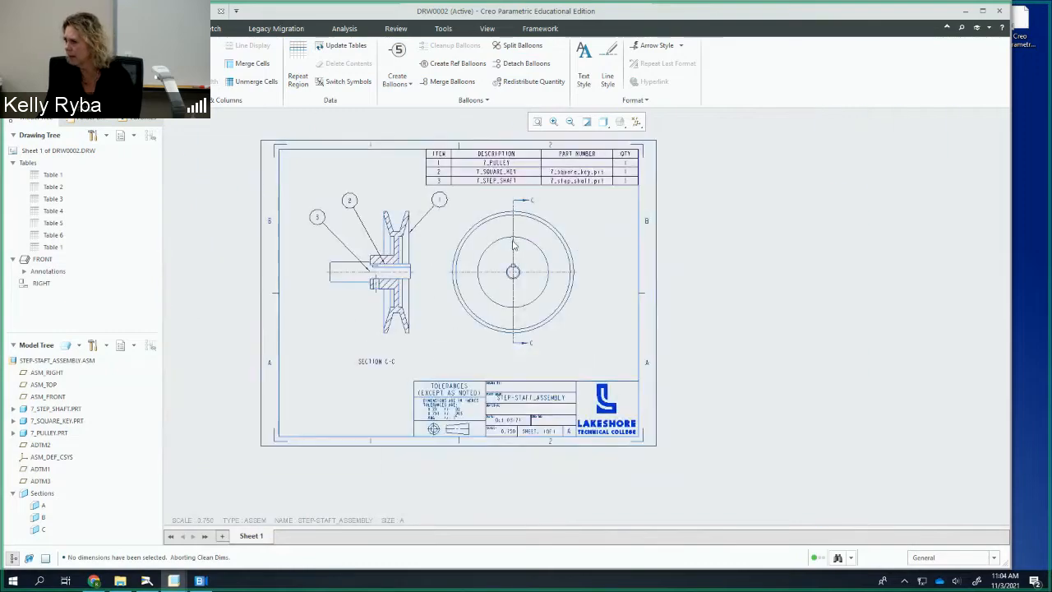
{"action": "mouse_move", "coordinate": [514, 244]}
{"action": "middle_mouse_down"}
{"action": "mouse_move", "coordinate": [464, 284]}
{"action": "mouse_move", "coordinate": [547, 259]}
{"action": "middle_mouse_up"}
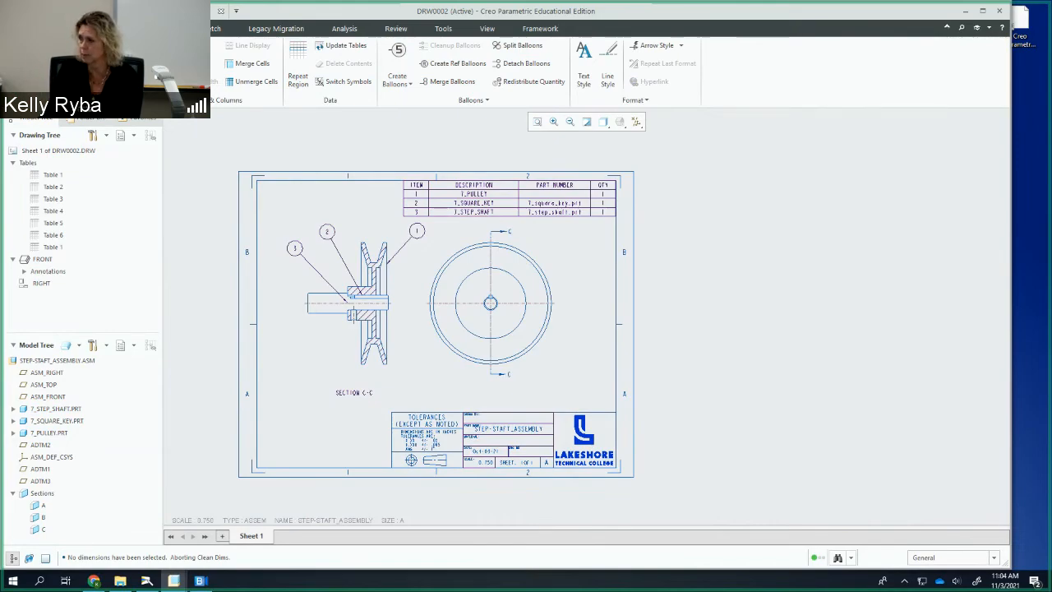
{"action": "scroll", "coordinate": [350, 143], "scroll_direction": "up", "scroll_amount": 1}
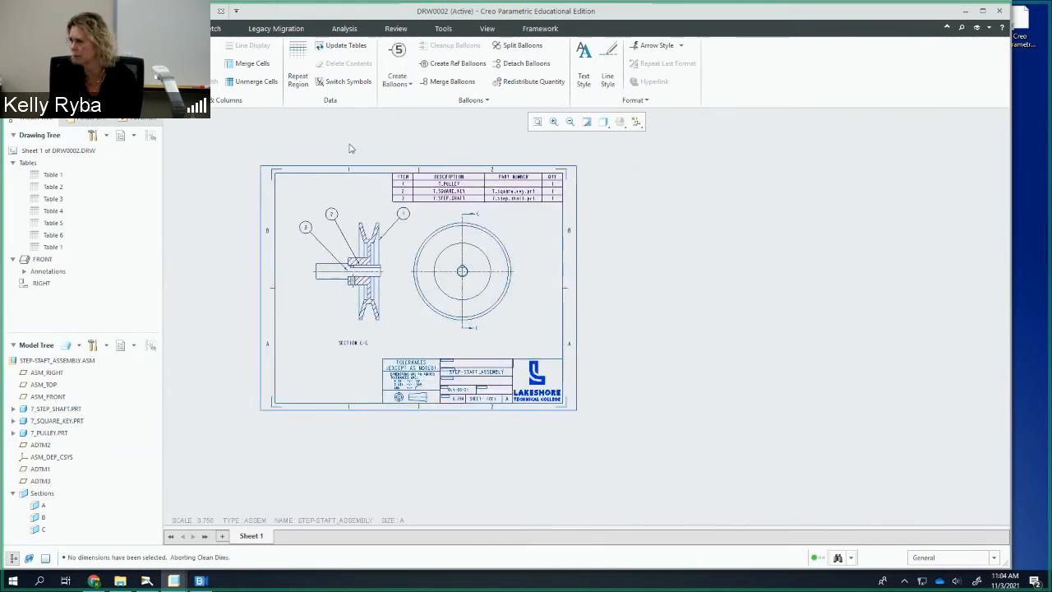
{"action": "scroll", "coordinate": [350, 144], "scroll_direction": "down", "scroll_amount": 1}
{"action": "mouse_move", "coordinate": [350, 142]}
{"action": "middle_mouse_down"}
{"action": "mouse_move", "coordinate": [417, 135]}
{"action": "mouse_move", "coordinate": [407, 136]}
{"action": "middle_mouse_up"}
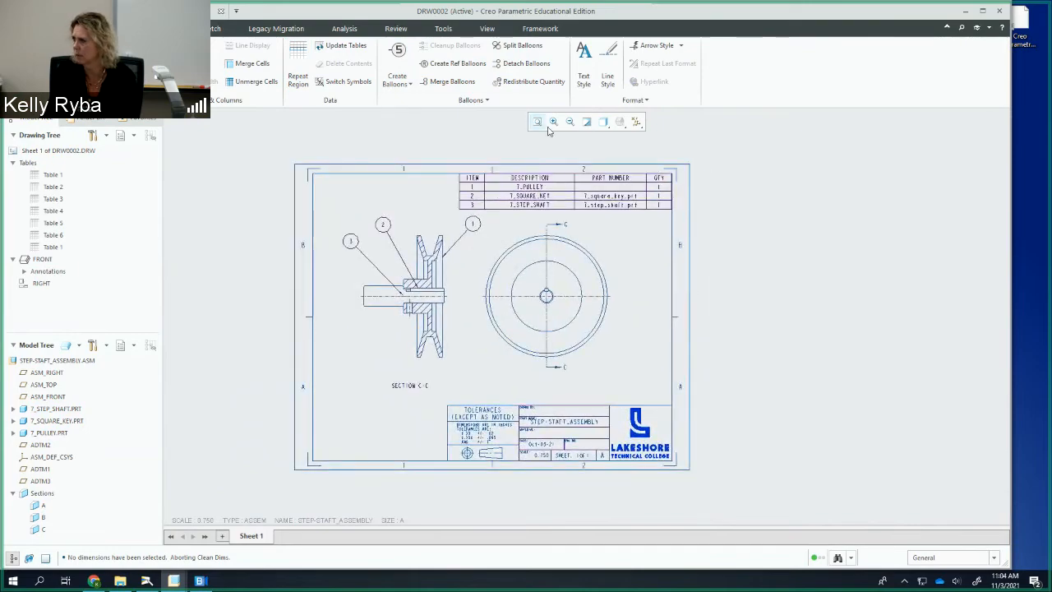
Preview the drawing as a full plot, capture a screenshot of the whole sheet and close the print setup
{"action": "left_click", "coordinate": [25, 28]}
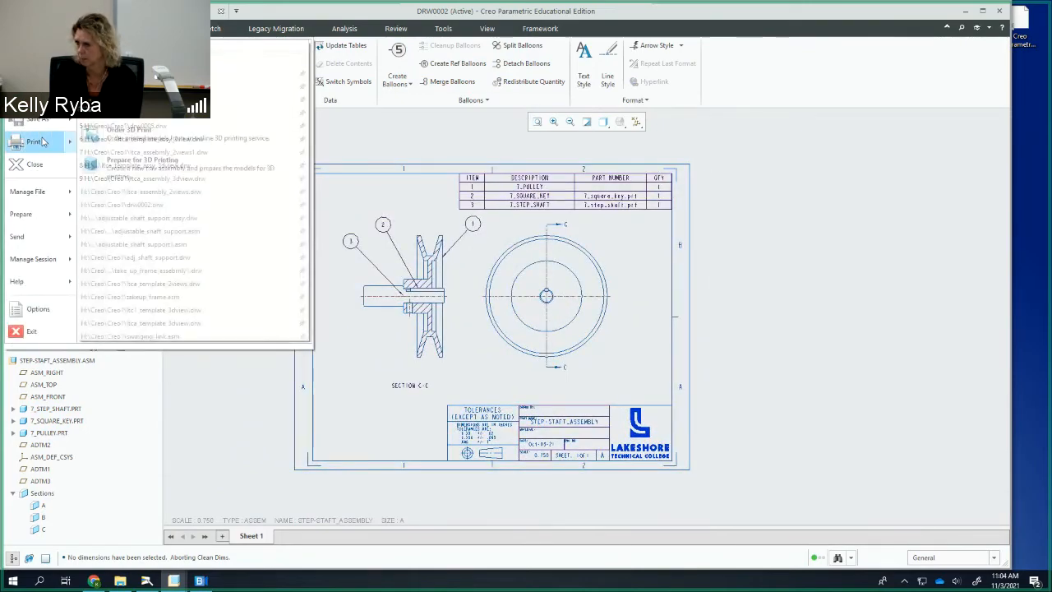
{"action": "left_click", "coordinate": [47, 145]}
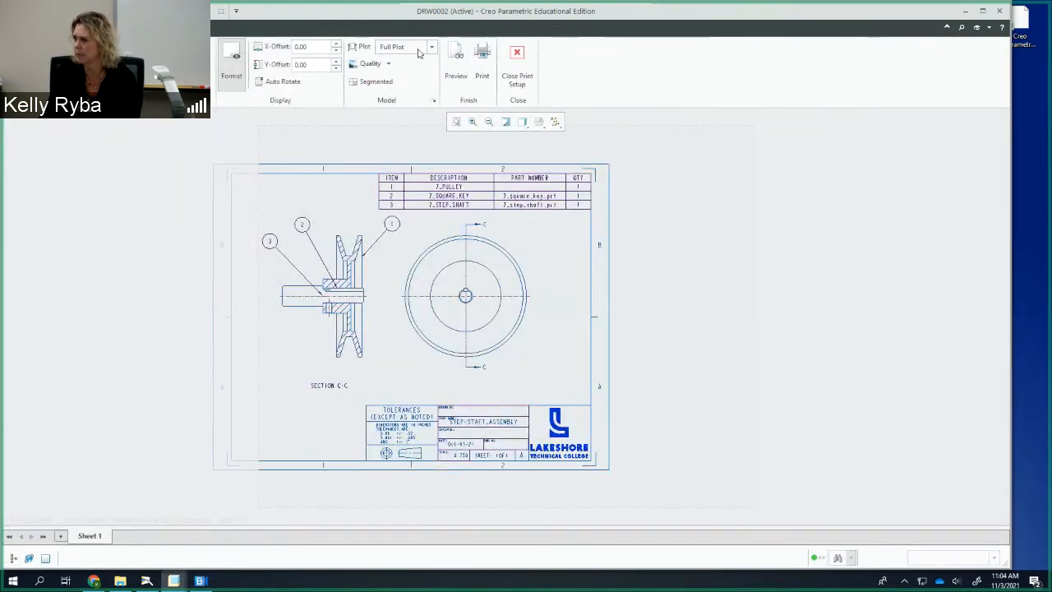
{"action": "left_click", "coordinate": [462, 77]}
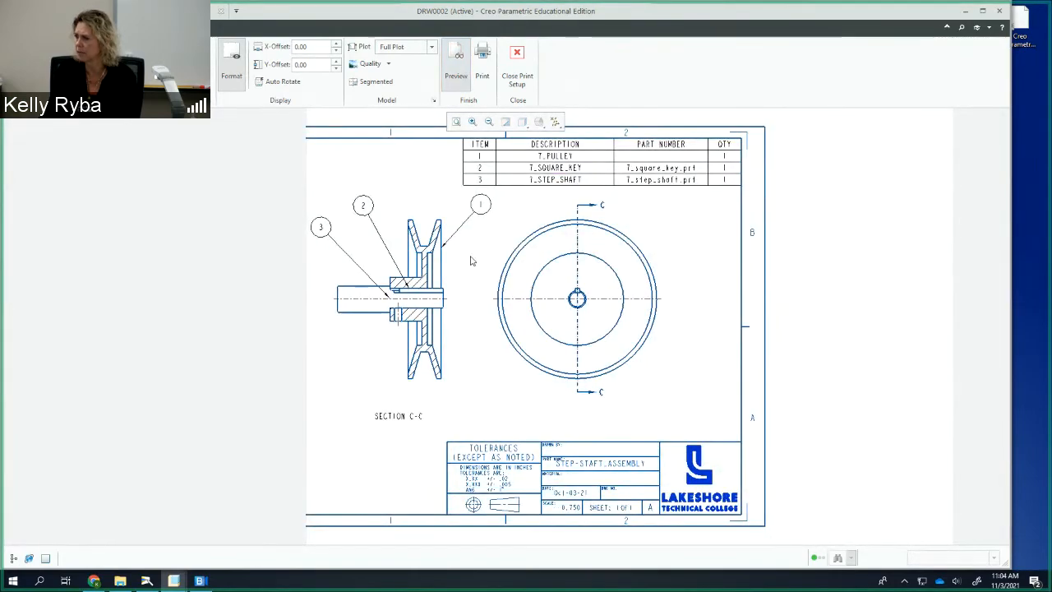
{"action": "scroll", "coordinate": [471, 260], "scroll_direction": "up", "scroll_amount": 1}
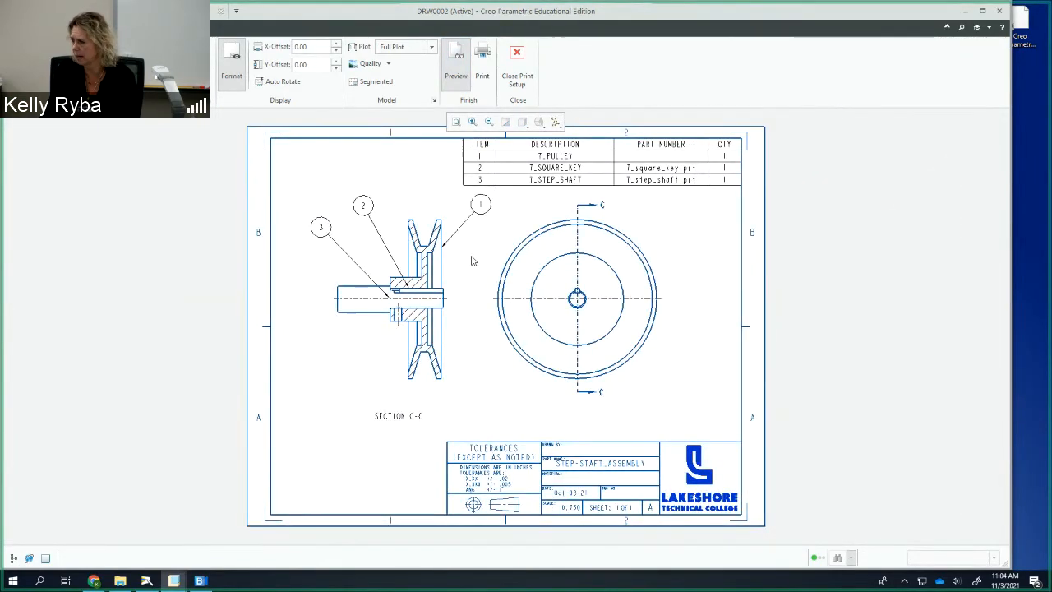
{"action": "middle_click_drag", "start_coordinate": [471, 259], "coordinate": [444, 271]}
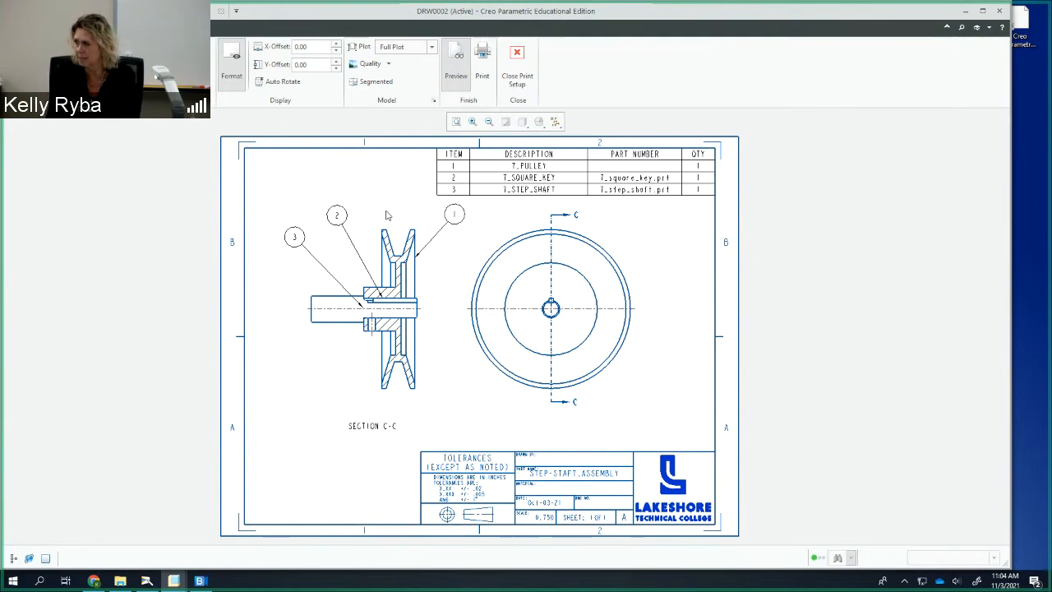
{"action": "key", "text": "super+shift+s"}
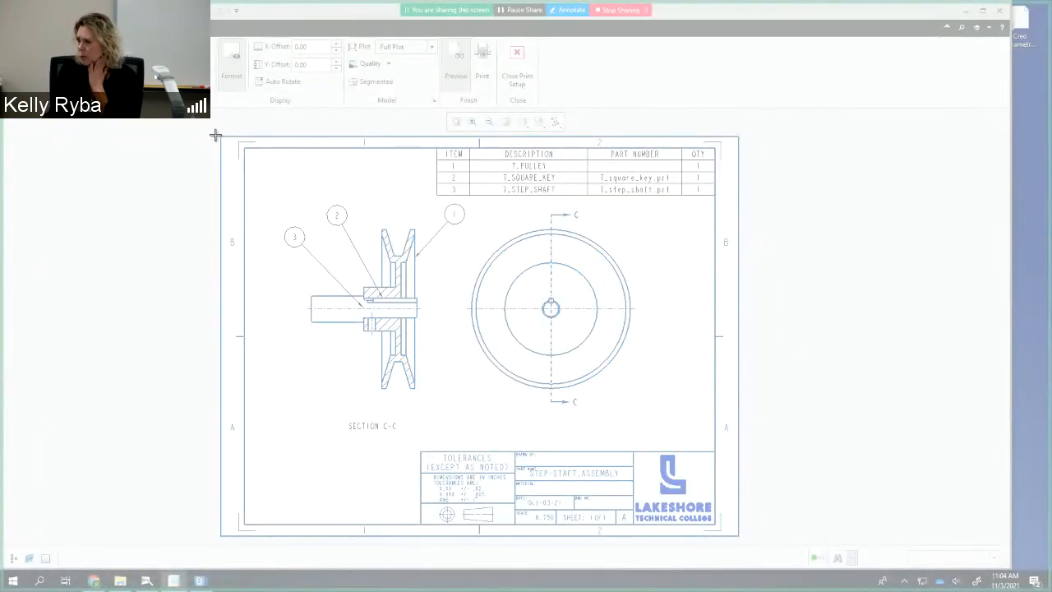
{"action": "mouse_move", "coordinate": [218, 133]}
{"action": "left_mouse_down"}
{"action": "mouse_move", "coordinate": [531, 351]}
{"action": "mouse_move", "coordinate": [601, 432]}
{"action": "mouse_move", "coordinate": [743, 539]}
{"action": "left_mouse_up"}
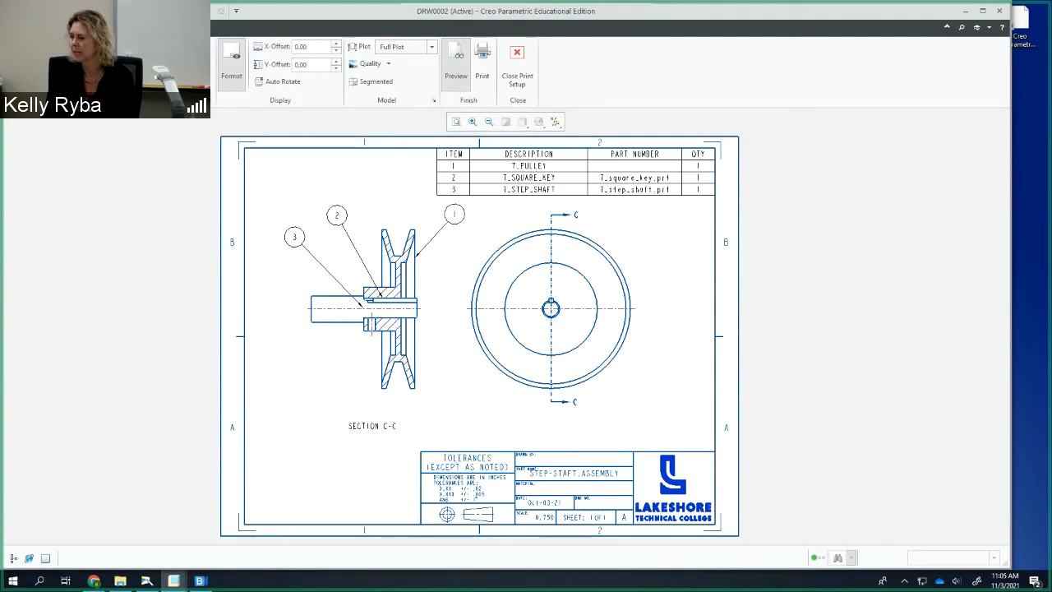
{"action": "left_click", "coordinate": [517, 66]}
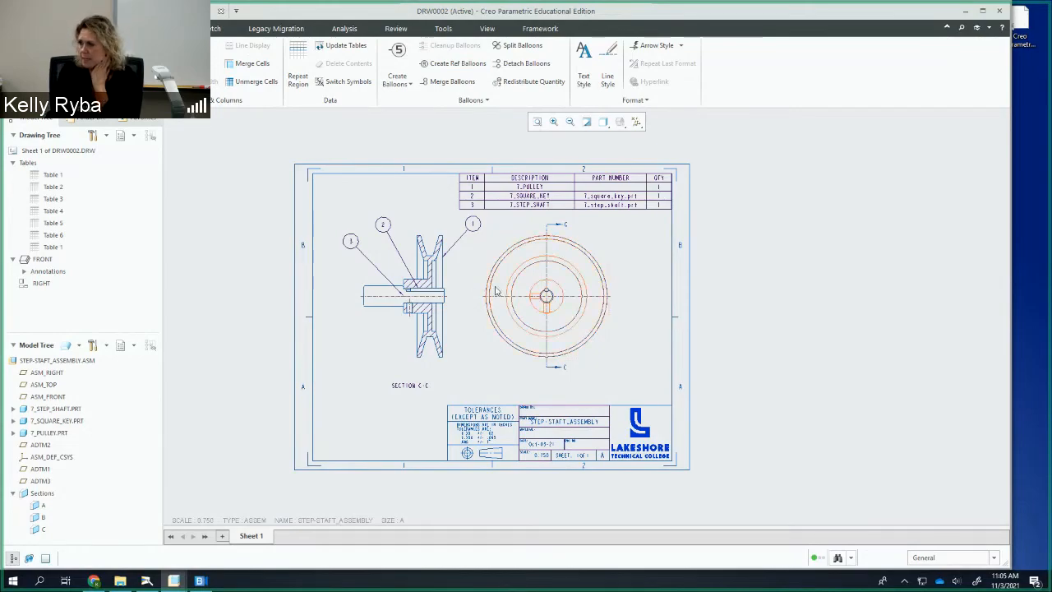
Start a new drawing file named STEP_SHAFT_SUBASSY_3DVIEW
{"action": "key", "text": "alt+f"}
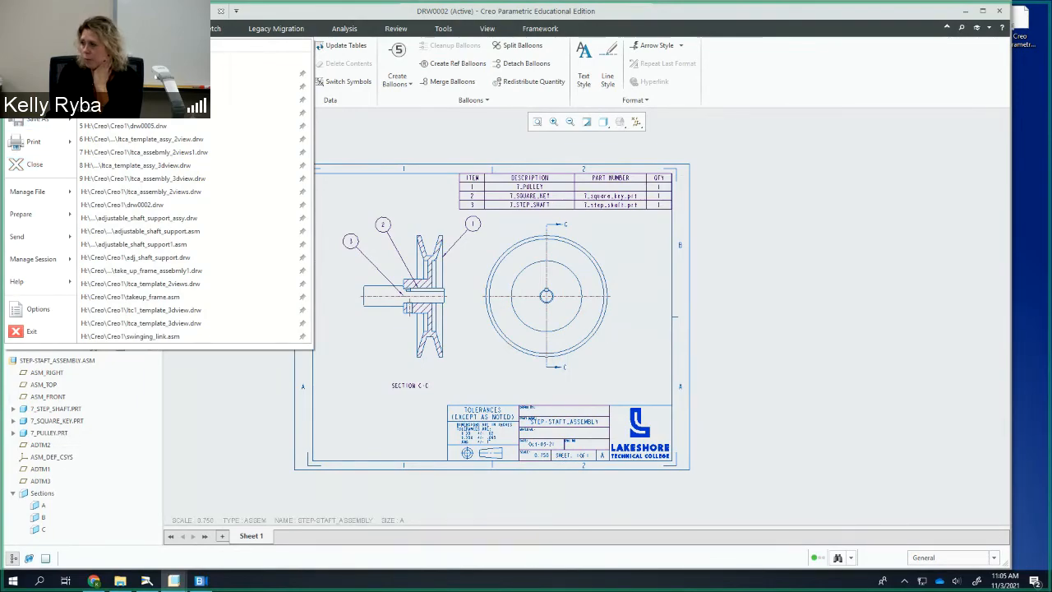
{"action": "left_click", "coordinate": [32, 51]}
{"action": "left_click", "coordinate": [460, 276]}
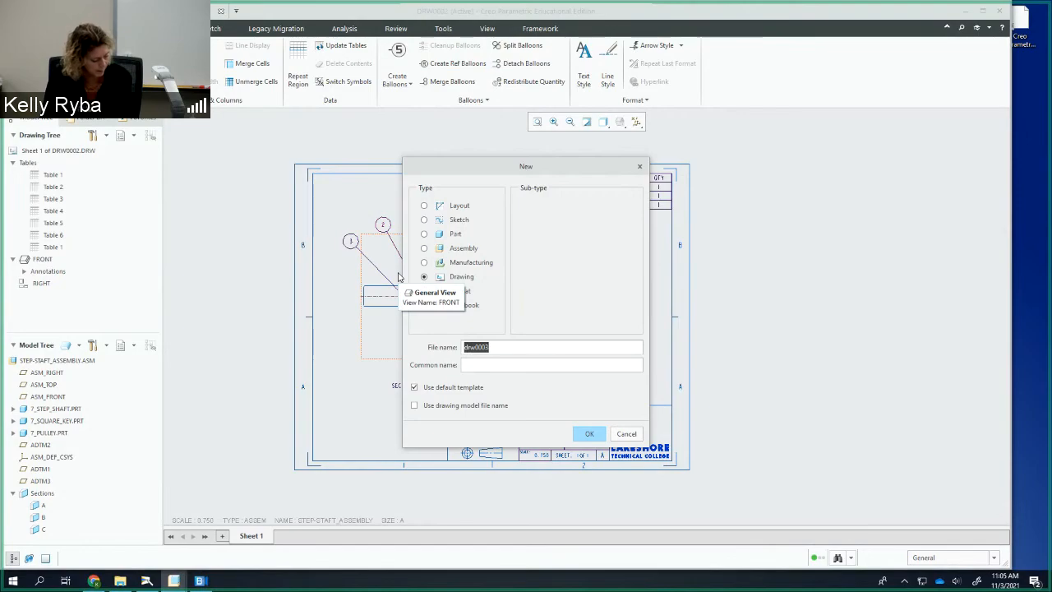
{"action": "type", "text": "STEP_SHAFT_"}
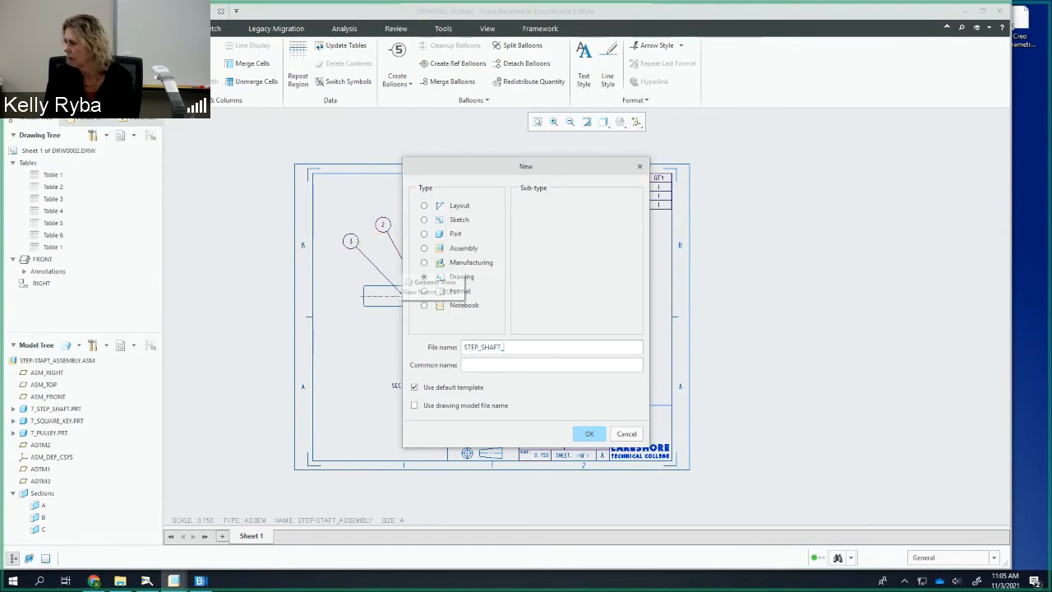
{"action": "type", "text": "SUBASSY_3"}
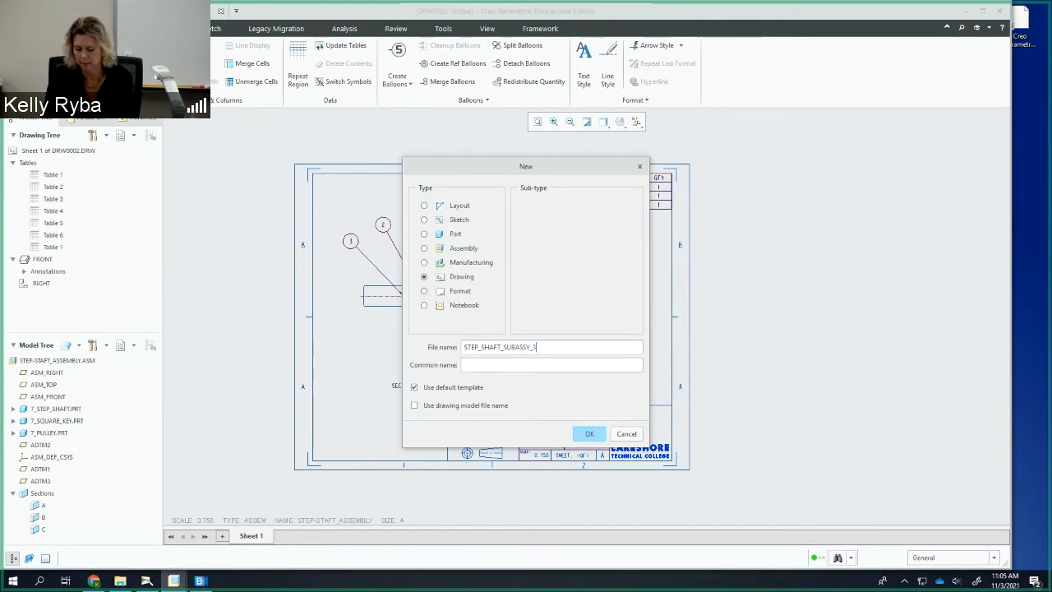
{"action": "type", "text": "DVIEW"}
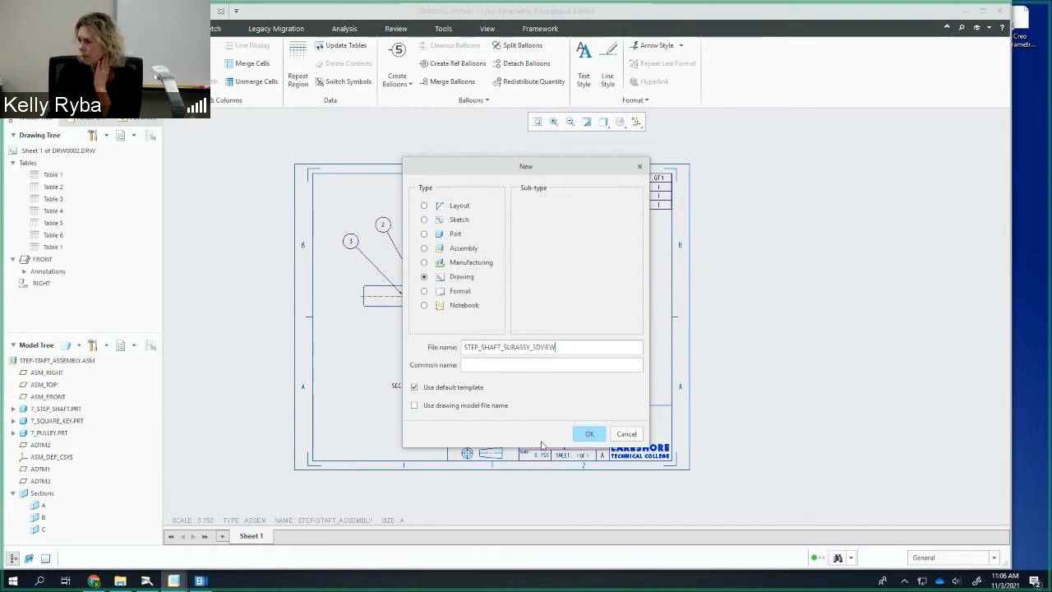
{"action": "left_click", "coordinate": [587, 435]}
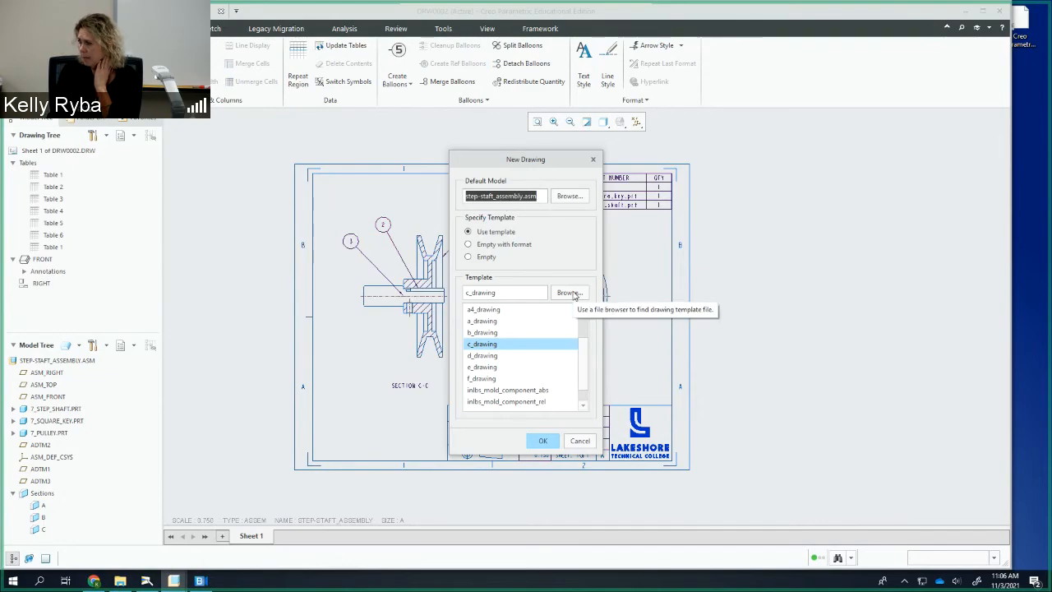
Try to generate the drawing of step-staft_assembly.asm from the template ltca_template_assy_3dview.drw
{"action": "left_click", "coordinate": [570, 292]}
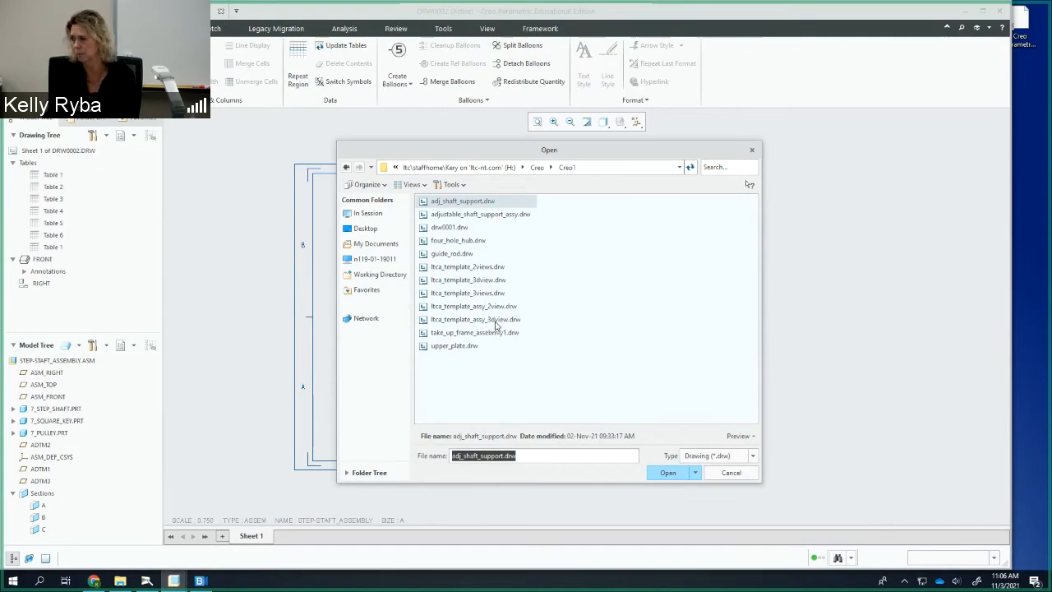
{"action": "left_click", "coordinate": [497, 319]}
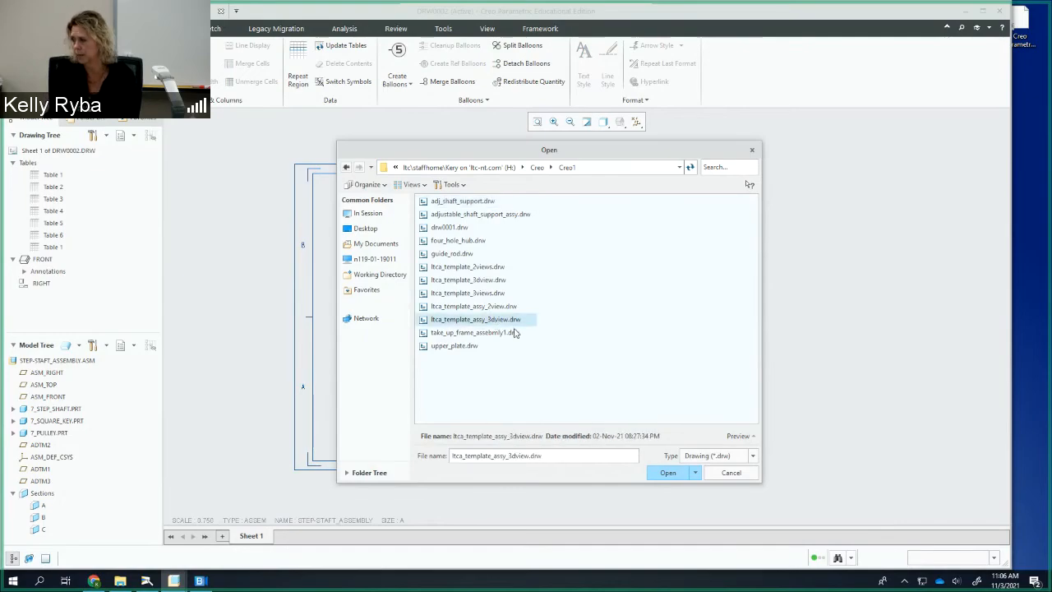
{"action": "left_click", "coordinate": [668, 473]}
{"action": "left_click", "coordinate": [545, 441]}
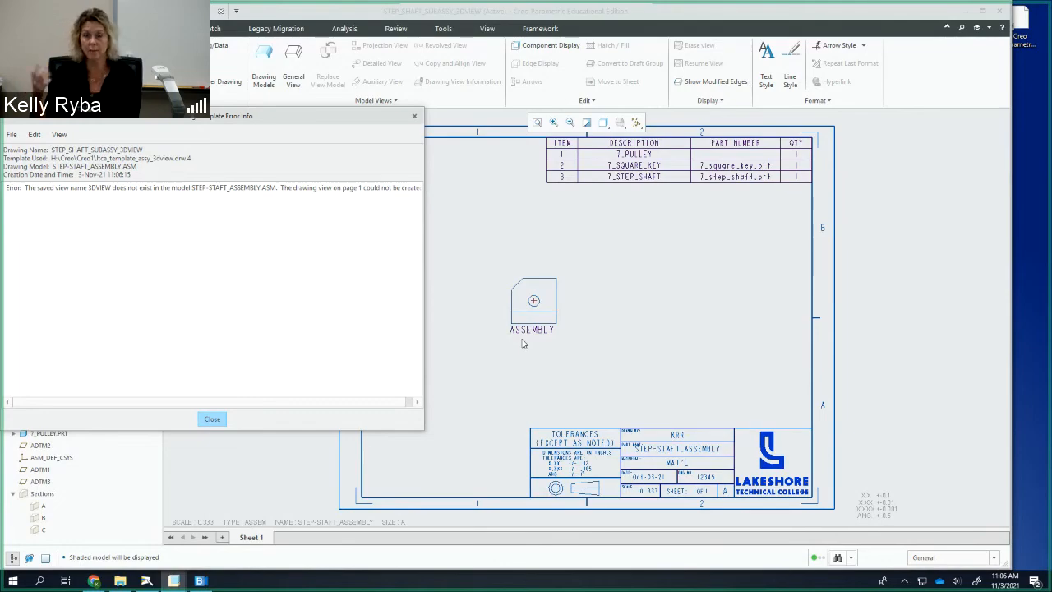
Dismiss the template error report and close the new 3D view drawing
{"action": "mouse_move", "coordinate": [87, 118]}
{"action": "left_mouse_down"}
{"action": "mouse_move", "coordinate": [613, 135]}
{"action": "mouse_move", "coordinate": [596, 138]}
{"action": "left_mouse_up"}
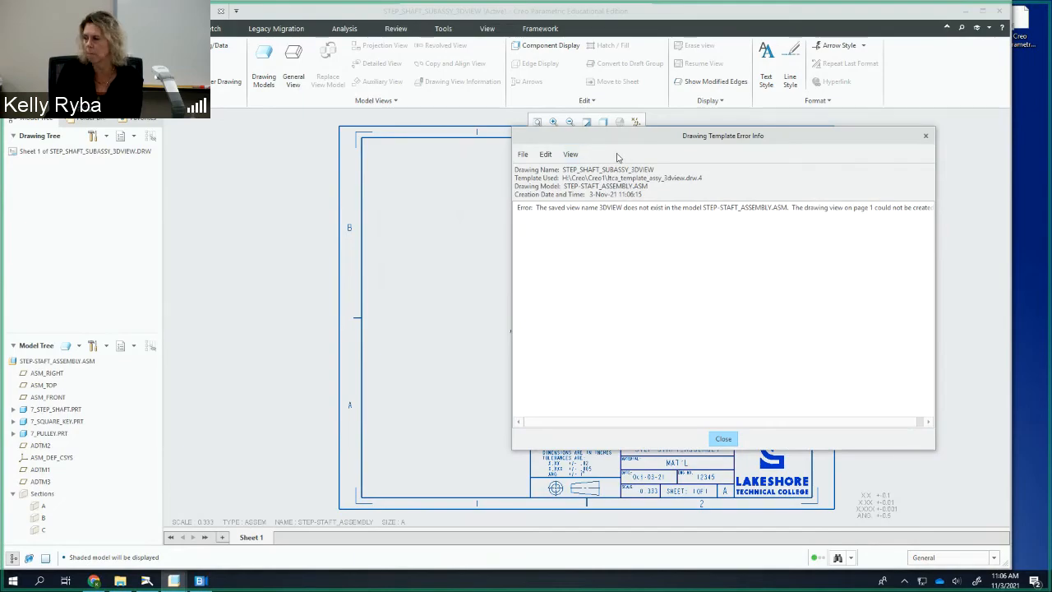
{"action": "left_click", "coordinate": [719, 439]}
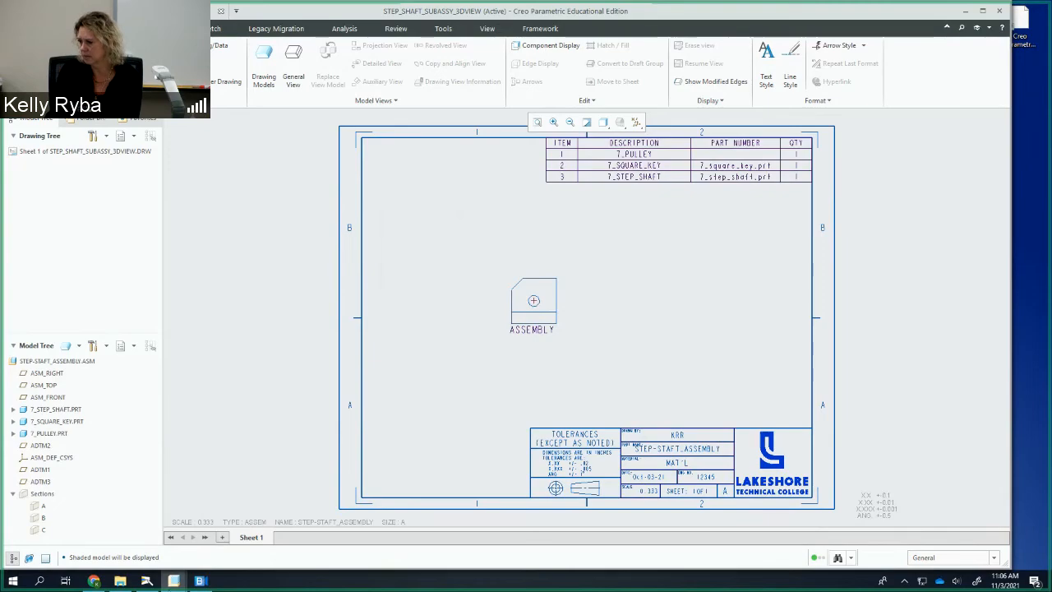
{"action": "left_click", "coordinate": [1000, 10]}
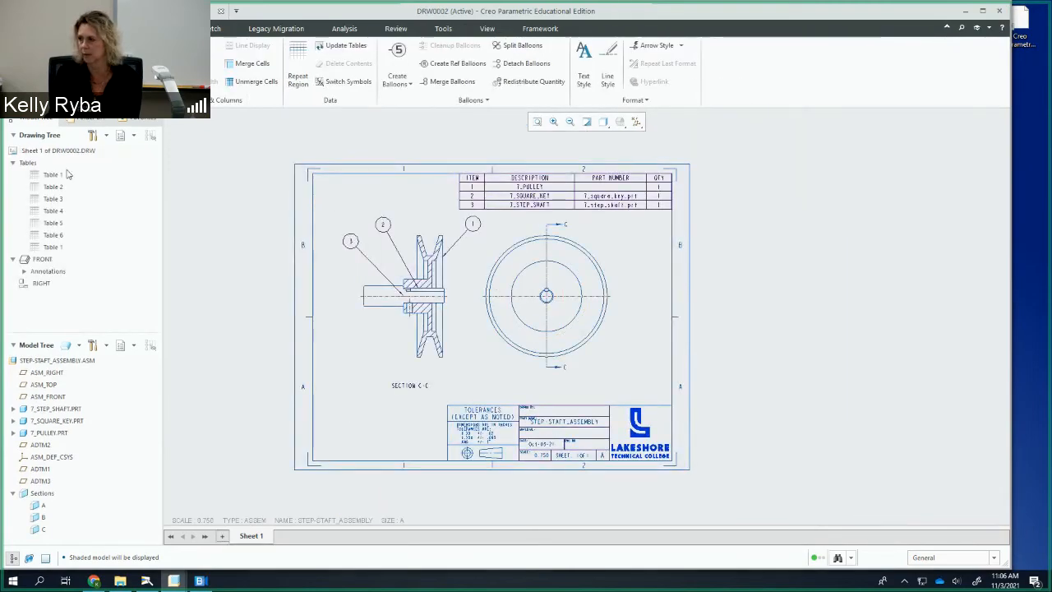
Open the assembly model step-staft_assembly.asm
{"action": "left_click", "coordinate": [25, 28]}
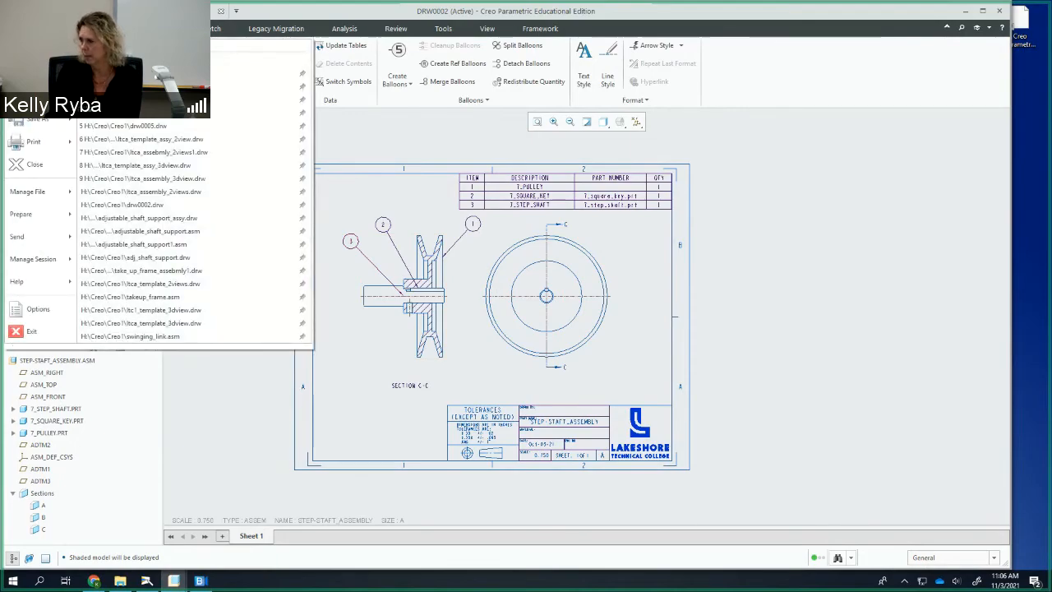
{"action": "left_click", "coordinate": [33, 75]}
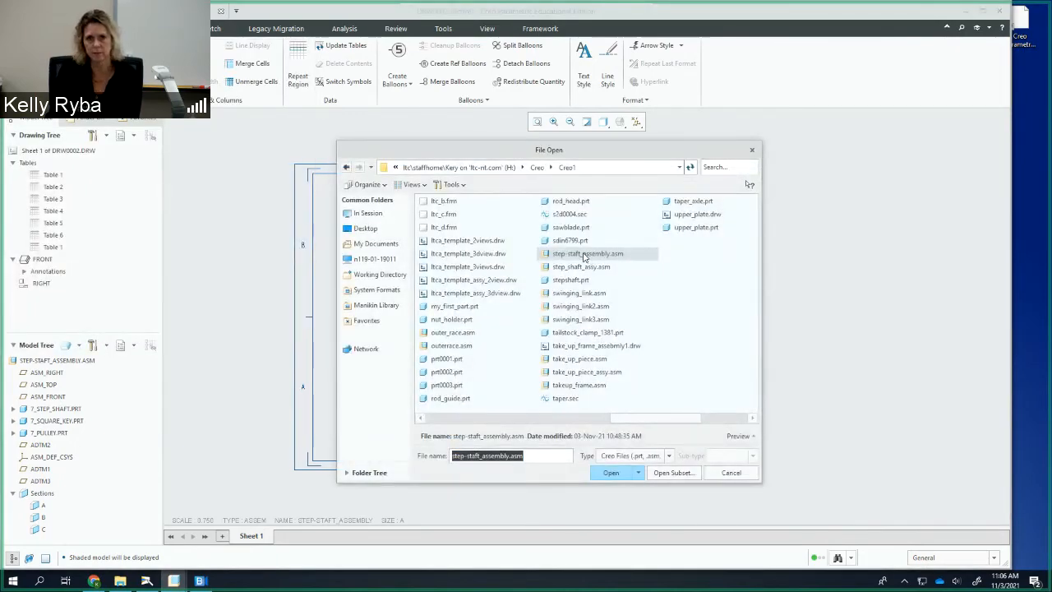
{"action": "left_click", "coordinate": [610, 473]}
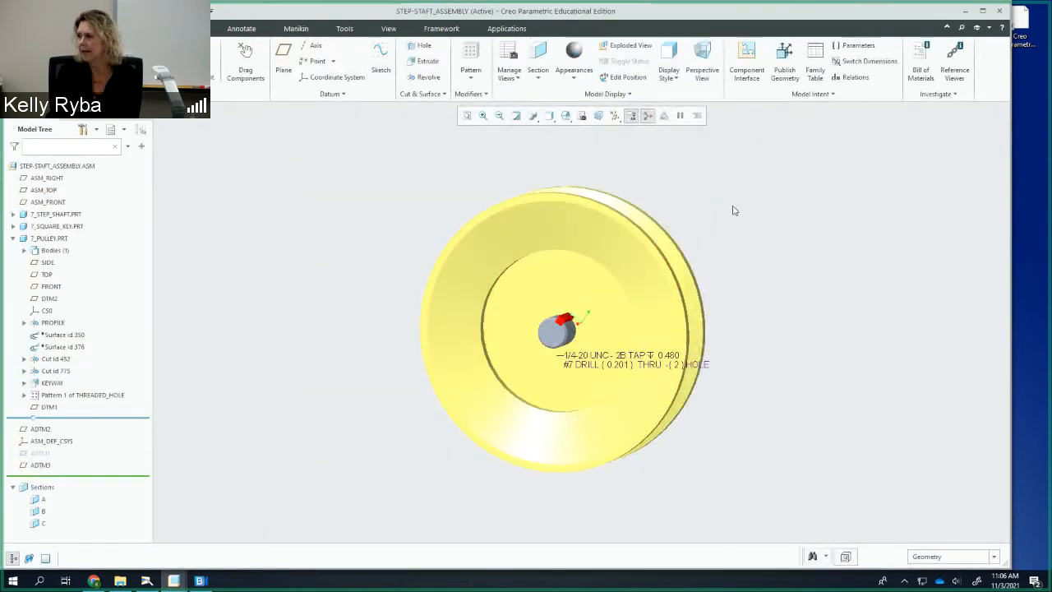
Rotate the step shaft assembly into a 3D pose showing the pulley groove, the red key and both shaft ends
{"action": "middle_click_drag", "start_coordinate": [732, 211], "coordinate": [479, 394]}
{"action": "middle_click_drag", "start_coordinate": [624, 252], "coordinate": [509, 156]}
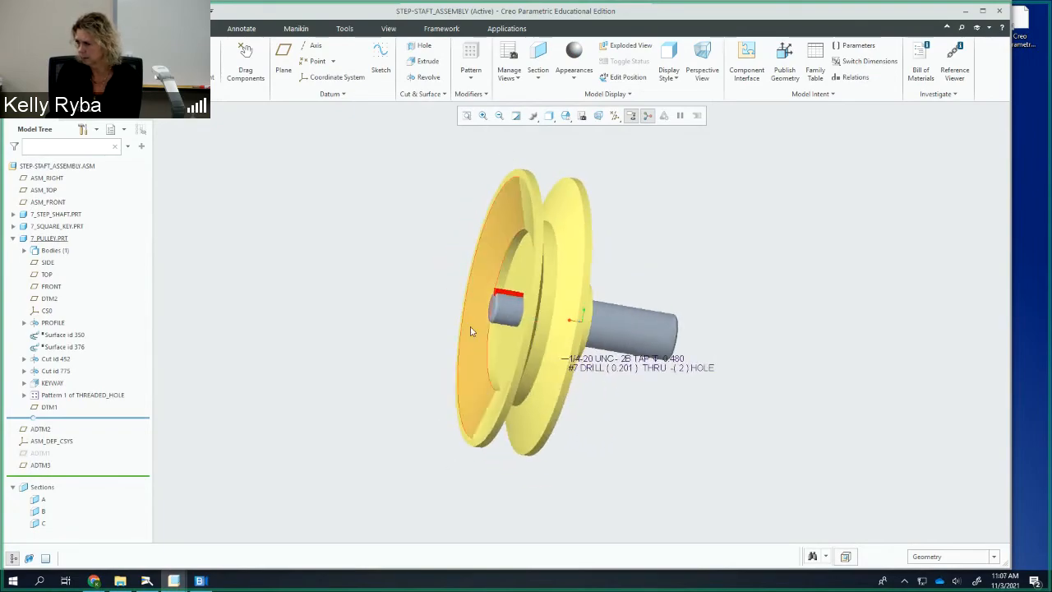
{"action": "middle_click_drag", "start_coordinate": [400, 403], "coordinate": [408, 436]}
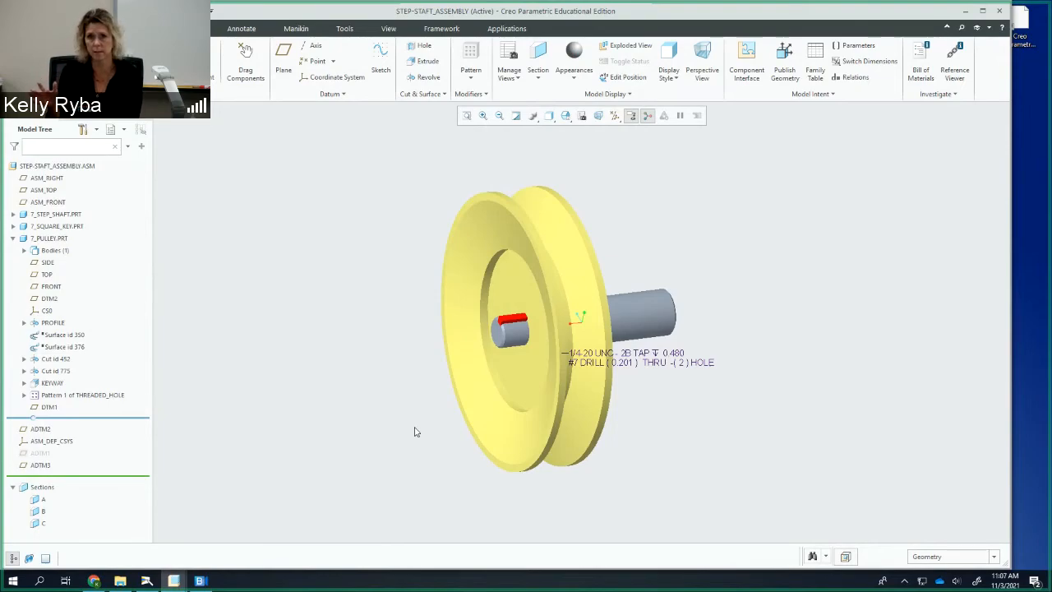
{"action": "mouse_move", "coordinate": [406, 427]}
{"action": "middle_mouse_down"}
{"action": "mouse_move", "coordinate": [521, 381]}
{"action": "mouse_move", "coordinate": [468, 362]}
{"action": "mouse_move", "coordinate": [513, 335]}
{"action": "mouse_move", "coordinate": [511, 317]}
{"action": "mouse_move", "coordinate": [504, 339]}
{"action": "middle_mouse_up"}
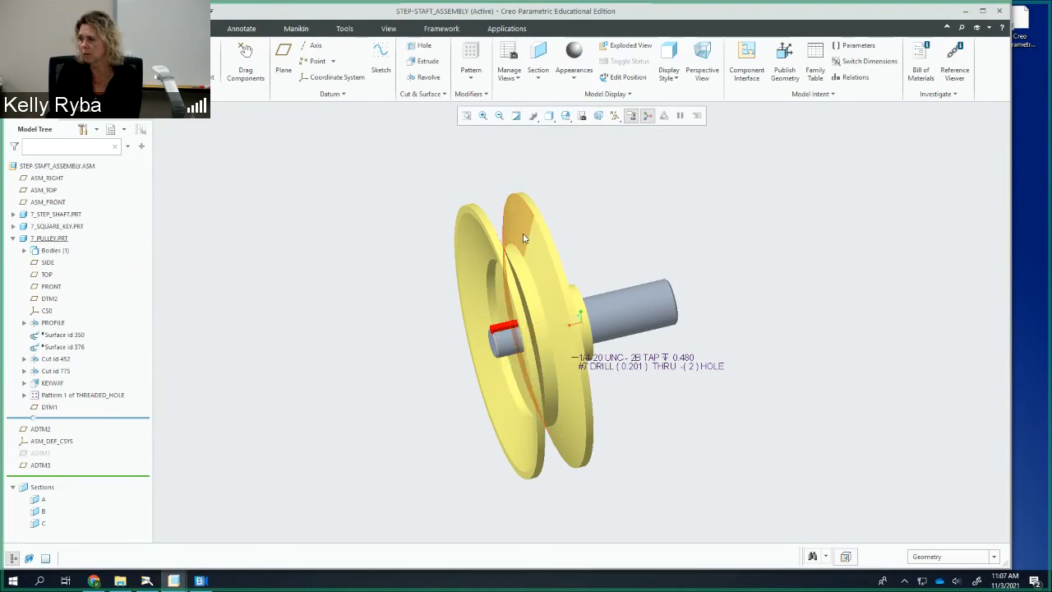
{"action": "middle_click_drag", "start_coordinate": [523, 233], "coordinate": [530, 257]}
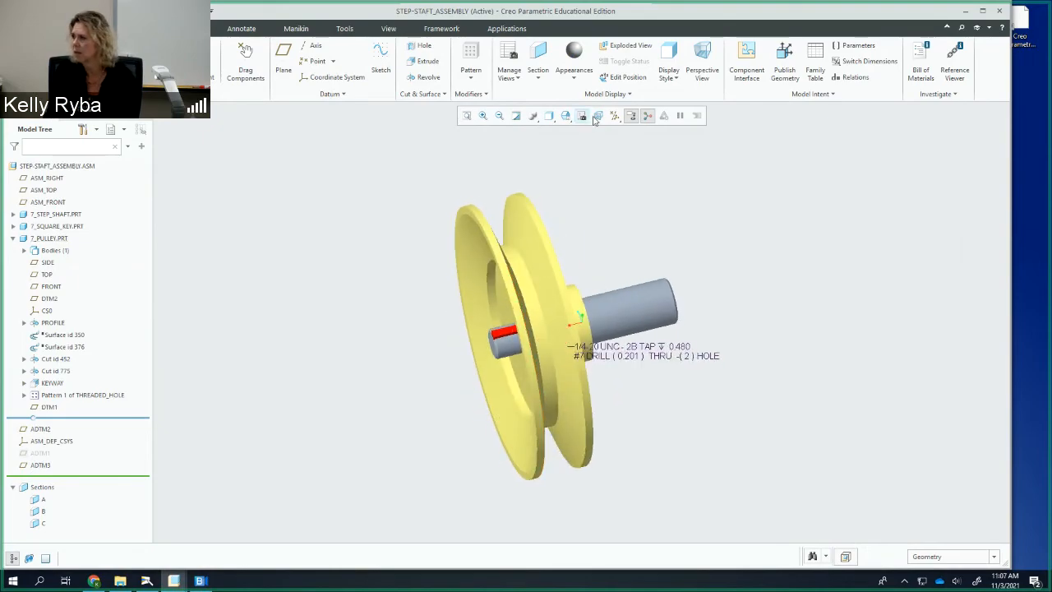
Save the current orientation of the assembly as a named view called 3DVIEW
{"action": "left_click", "coordinate": [509, 59]}
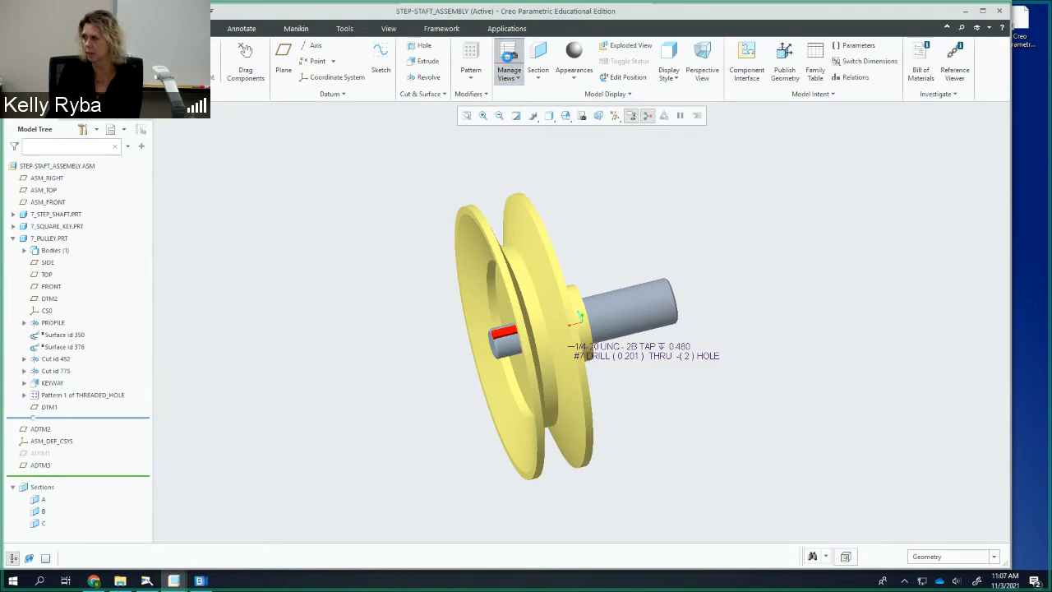
{"action": "left_click_drag", "start_coordinate": [974, 112], "coordinate": [872, 129]}
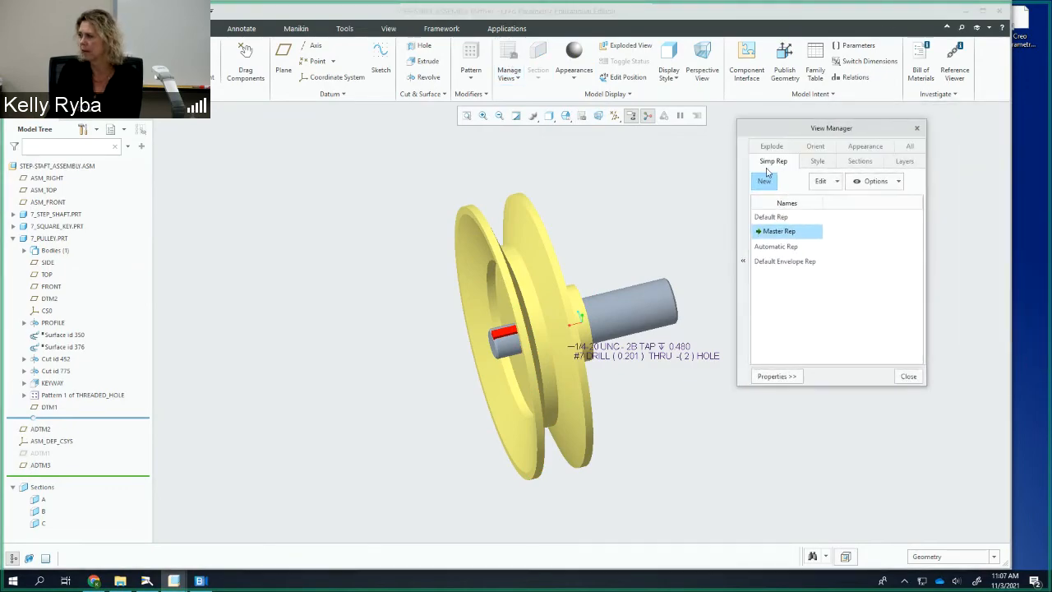
{"action": "left_click", "coordinate": [818, 146]}
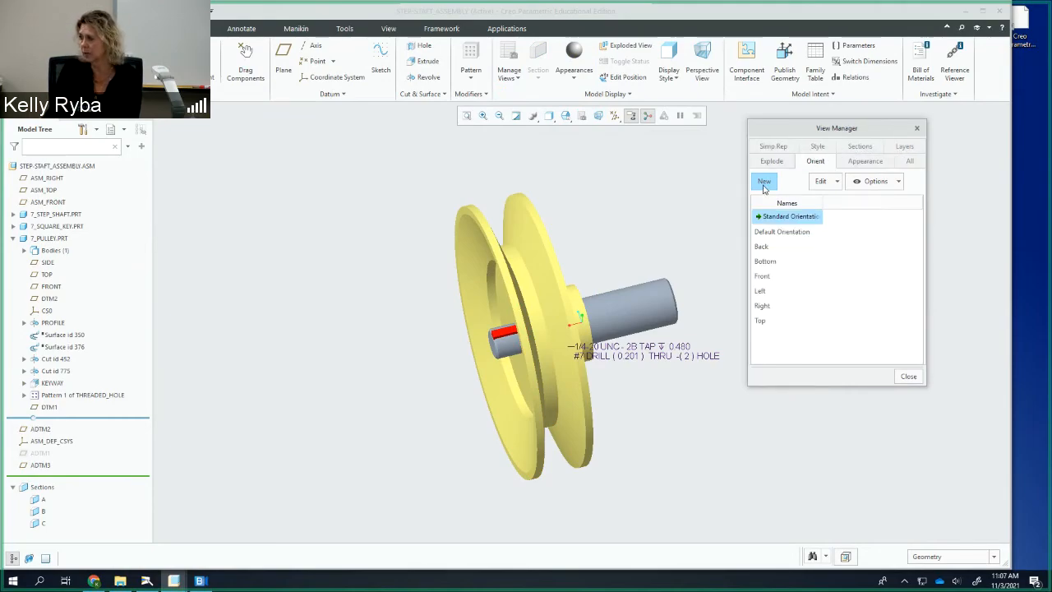
{"action": "left_click", "coordinate": [763, 184]}
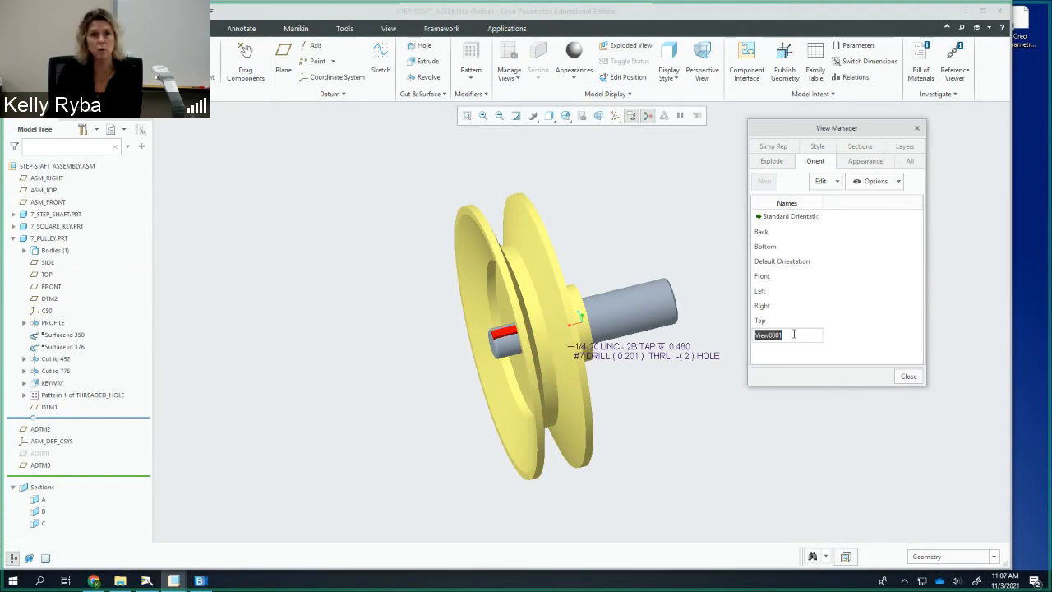
{"action": "type", "text": "3DVIEW"}
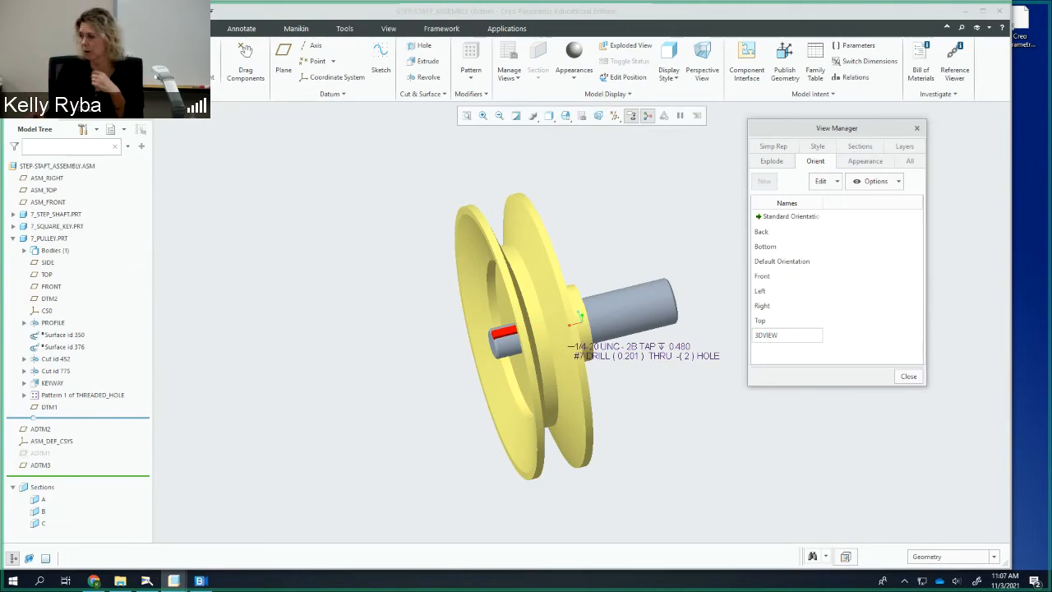
{"action": "key", "text": "Return"}
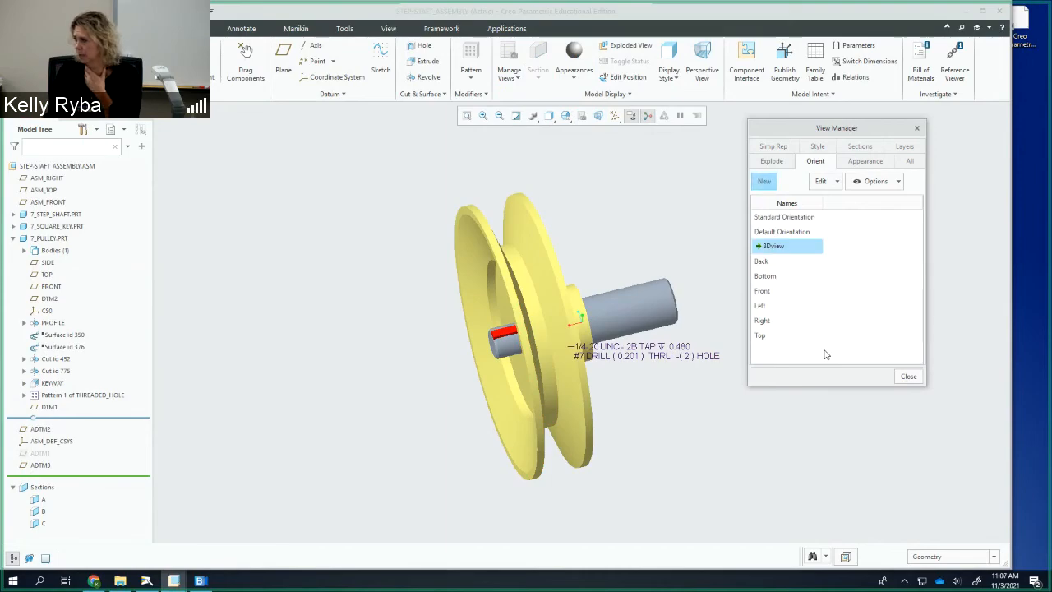
{"action": "left_click", "coordinate": [908, 376]}
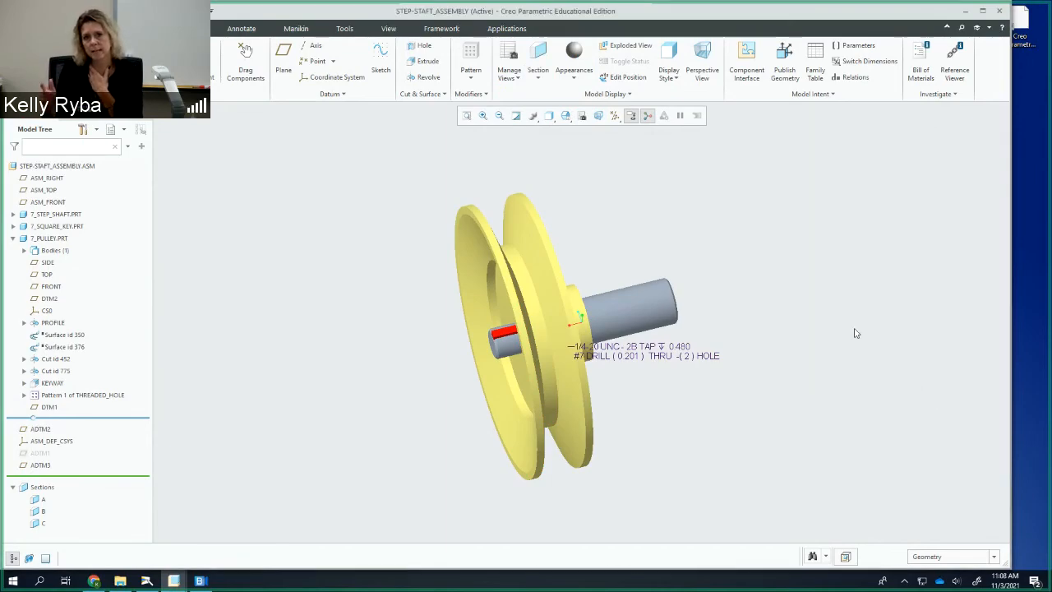
Check the saved view by switching from Standard Orientation back to 3DVIEW, and save the assembly
{"action": "left_click", "coordinate": [565, 116]}
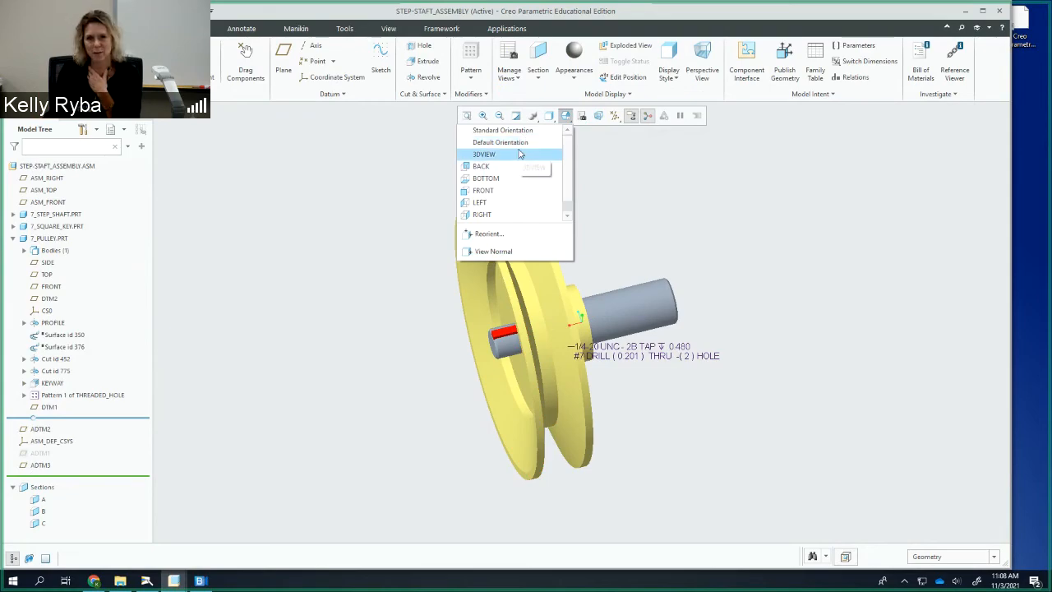
{"action": "left_click", "coordinate": [521, 130]}
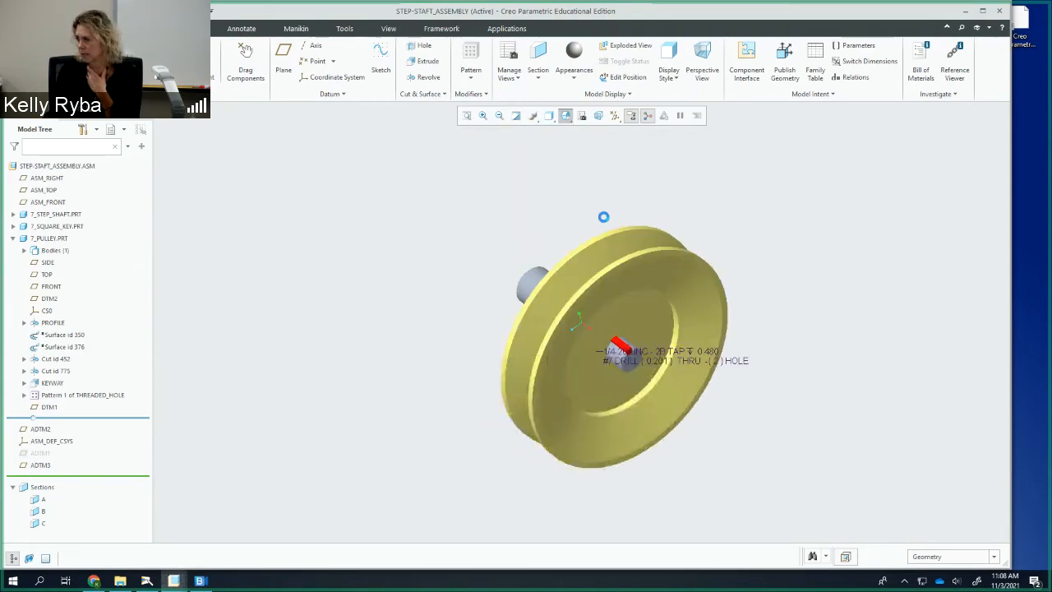
{"action": "left_click", "coordinate": [573, 119]}
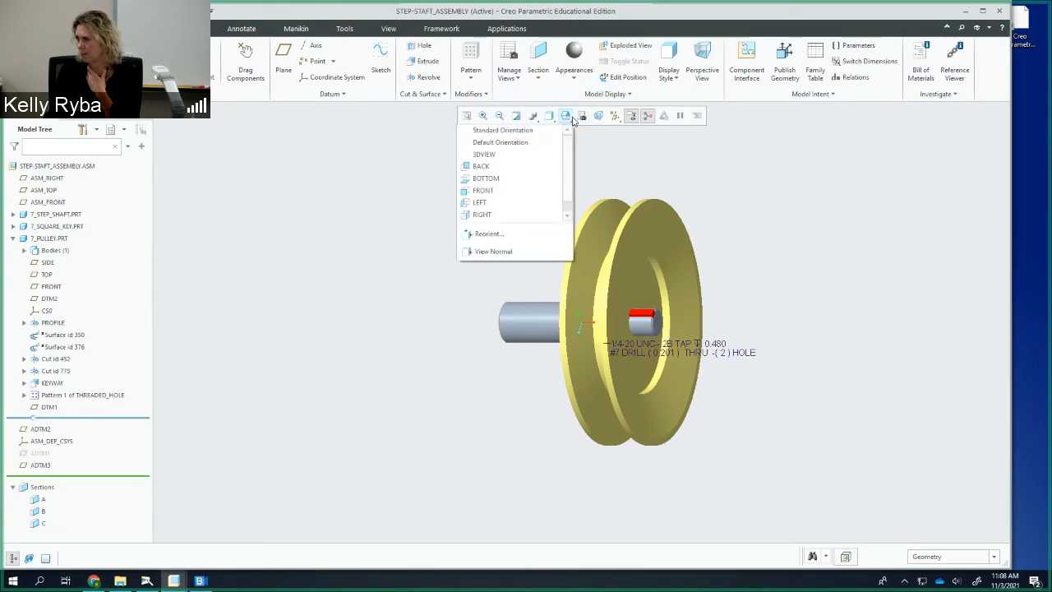
{"action": "left_click", "coordinate": [498, 154]}
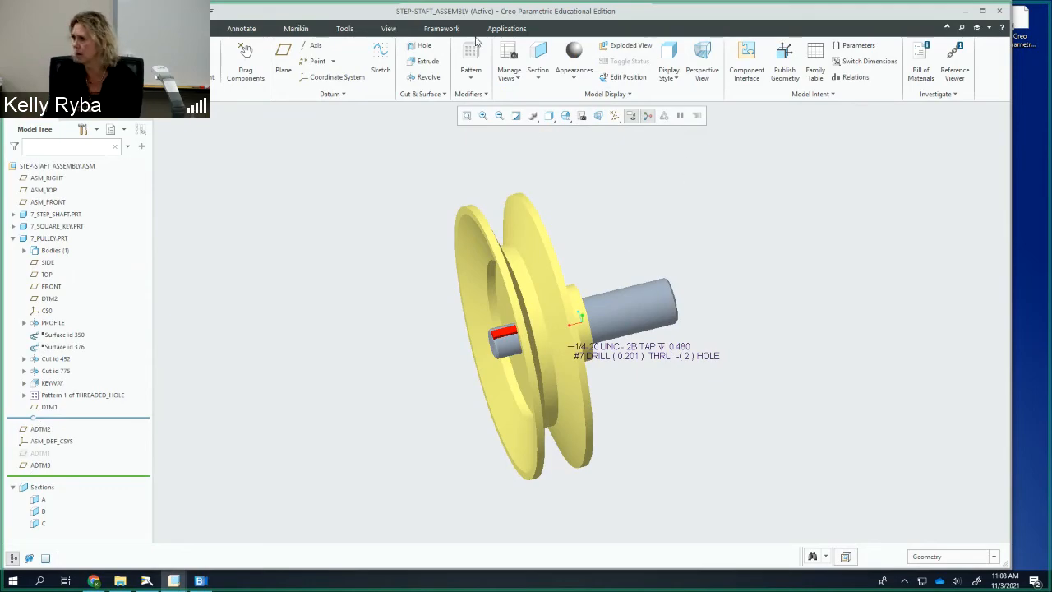
{"action": "left_click", "coordinate": [23, 28]}
{"action": "left_click", "coordinate": [32, 97]}
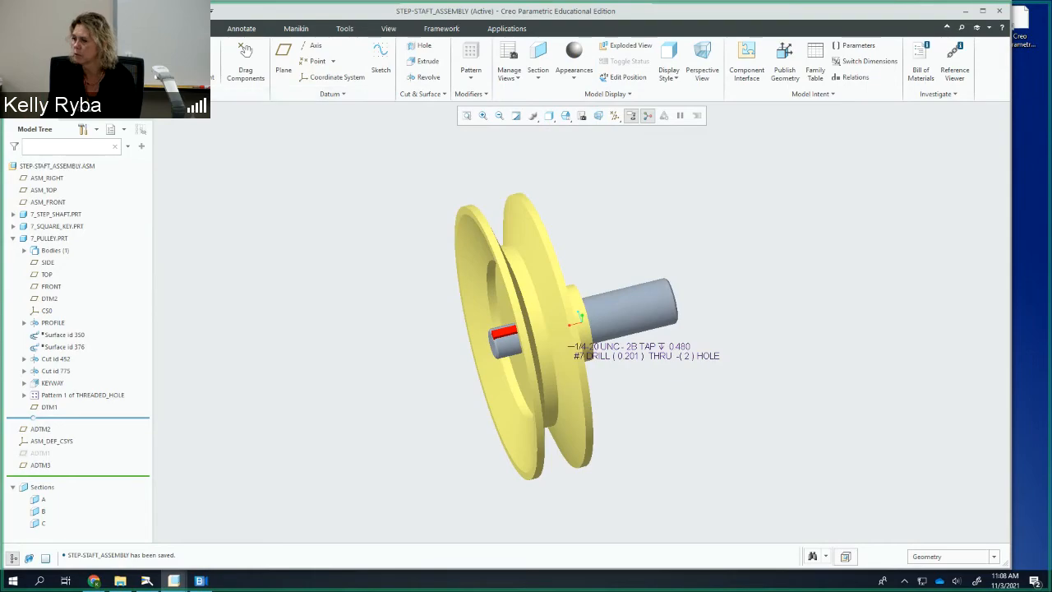
Try to create a new drawing file named STEP_SHAFT_SUBASSY_3DVIEW
{"action": "left_click", "coordinate": [23, 28]}
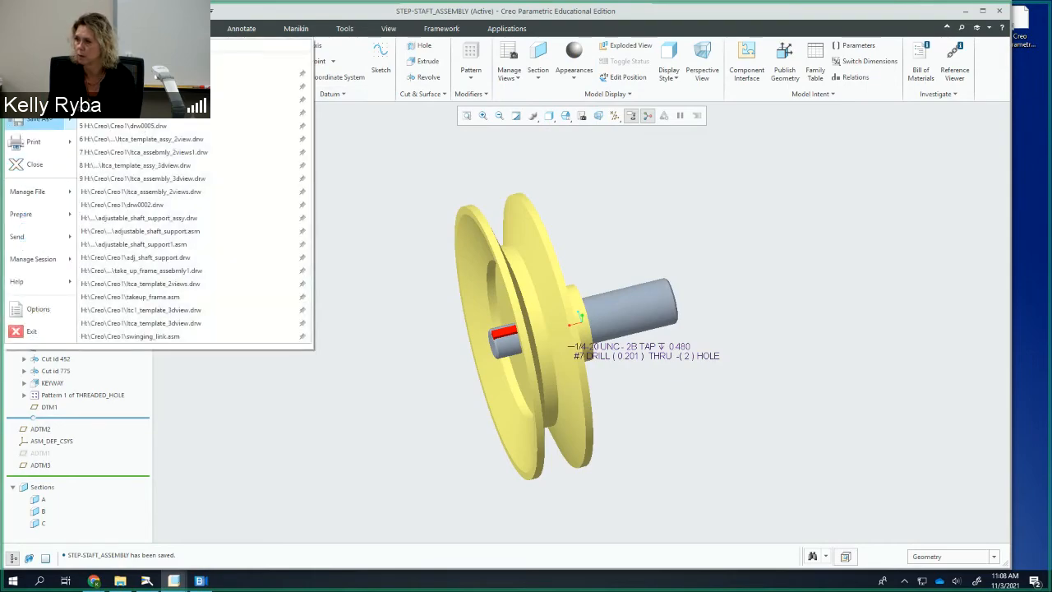
{"action": "left_click", "coordinate": [23, 51]}
{"action": "left_click", "coordinate": [458, 277]}
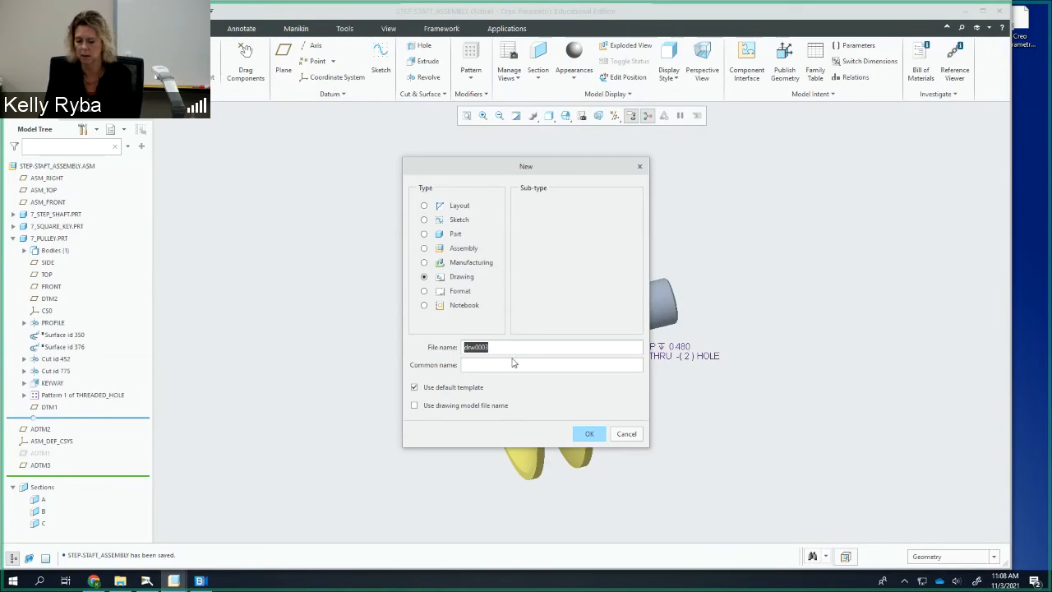
{"action": "type", "text": "STEP_"}
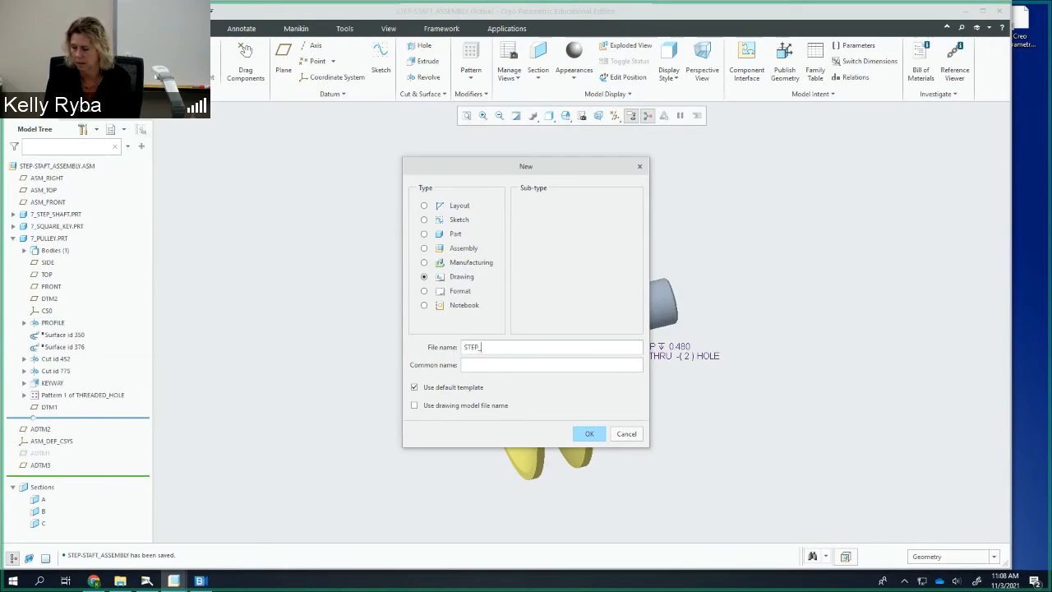
{"action": "type", "text": "SHAFT_SUB"}
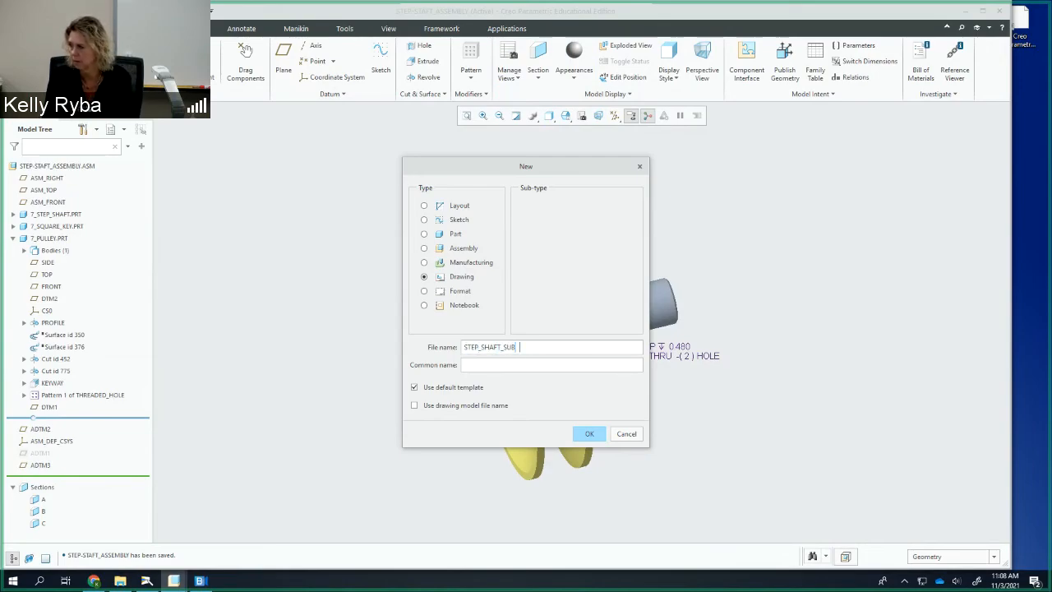
{"action": "type", "text": "ASSY_3DVIEW"}
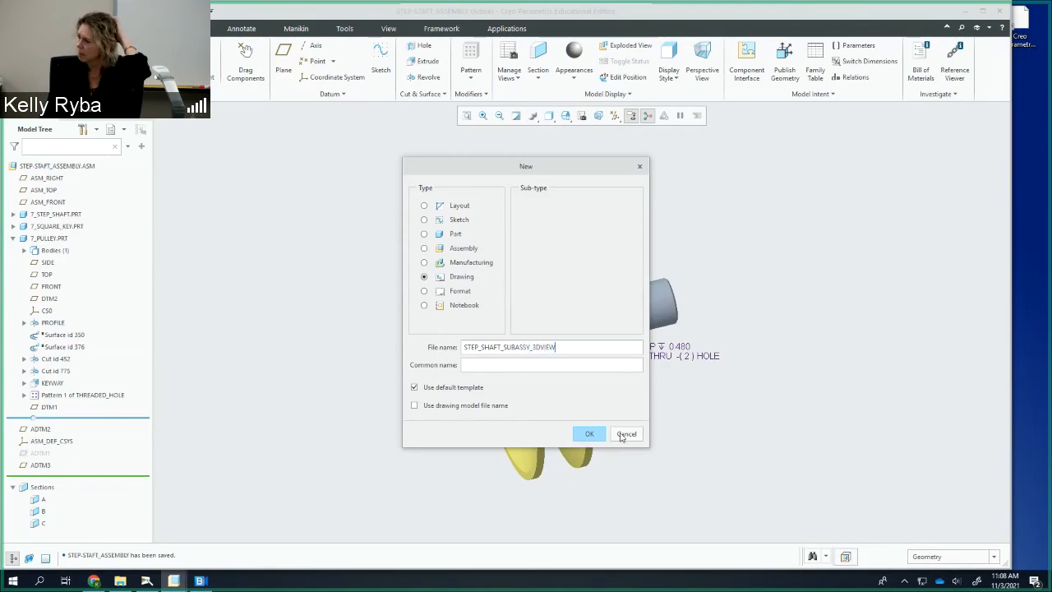
{"action": "left_click", "coordinate": [589, 433]}
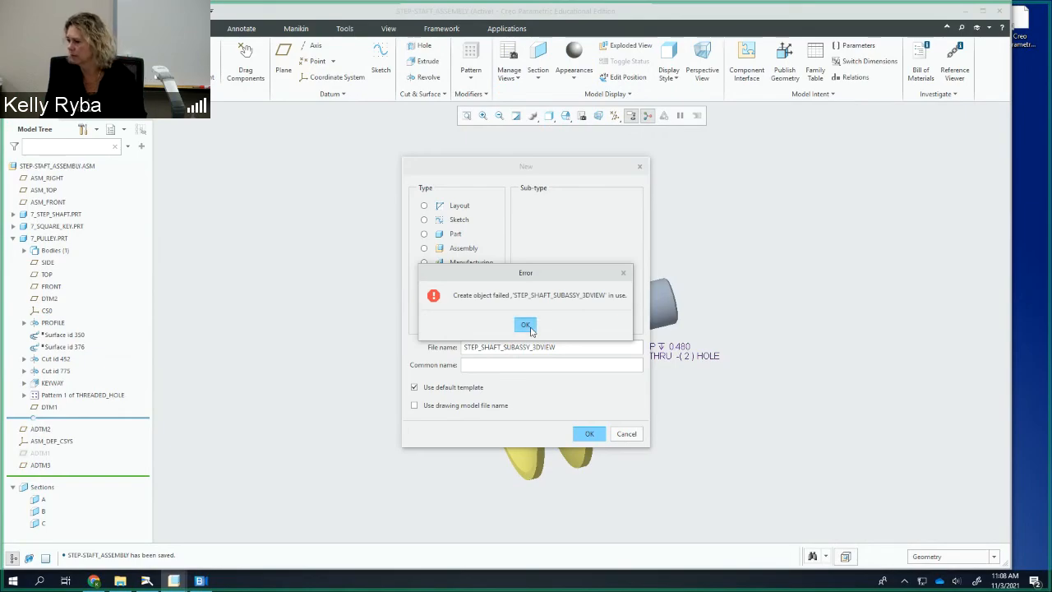
{"action": "left_click", "coordinate": [527, 325]}
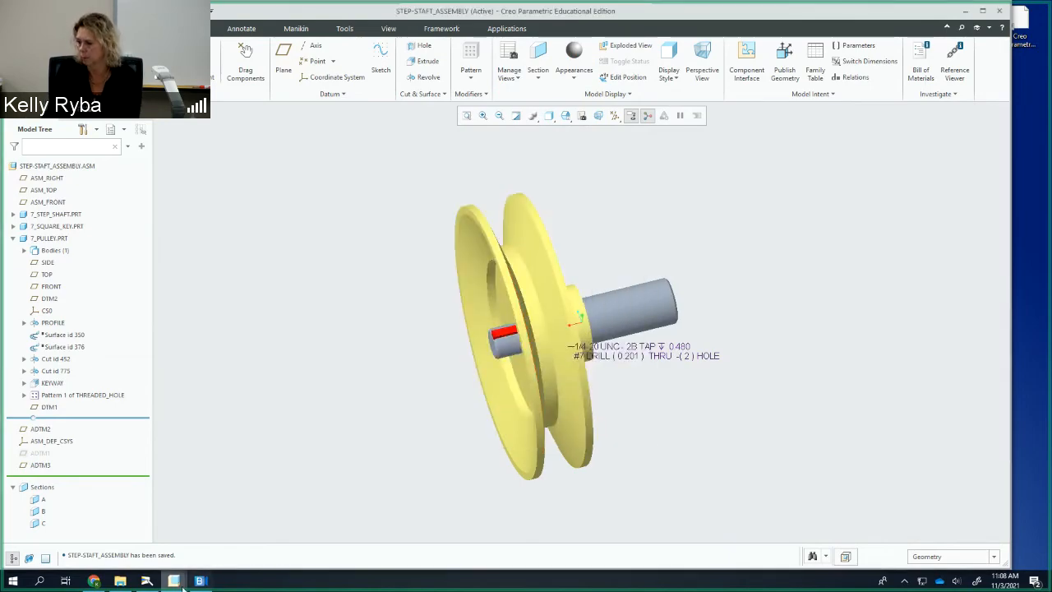
Switch between the open assembly and drawing windows, and close the DRW0002 drawing window
{"action": "mouse_move", "coordinate": [174, 581]}
{"action": "left_click", "coordinate": [222, 518]}
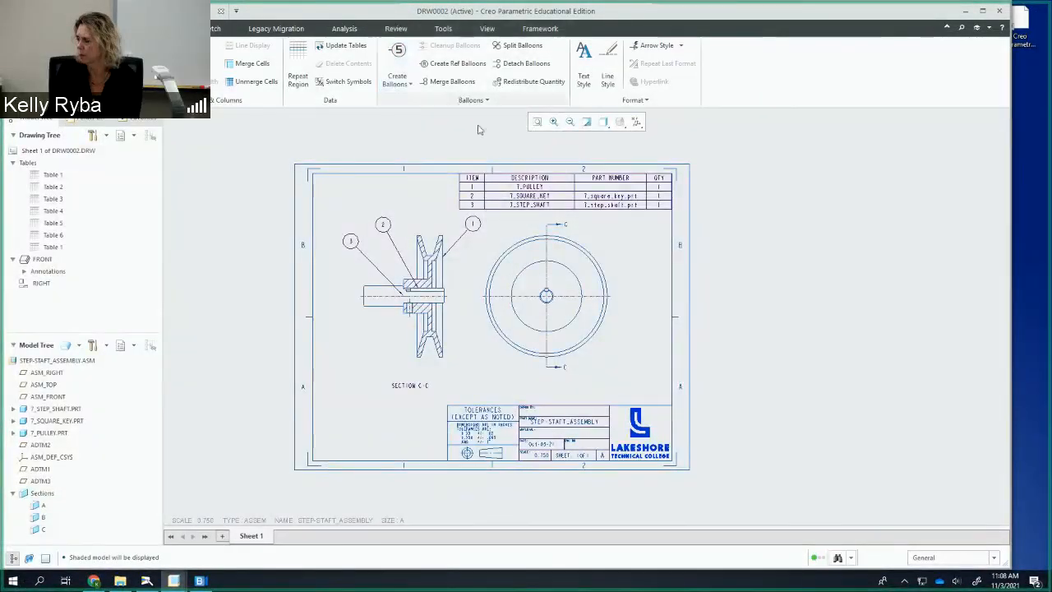
{"action": "left_click", "coordinate": [179, 582]}
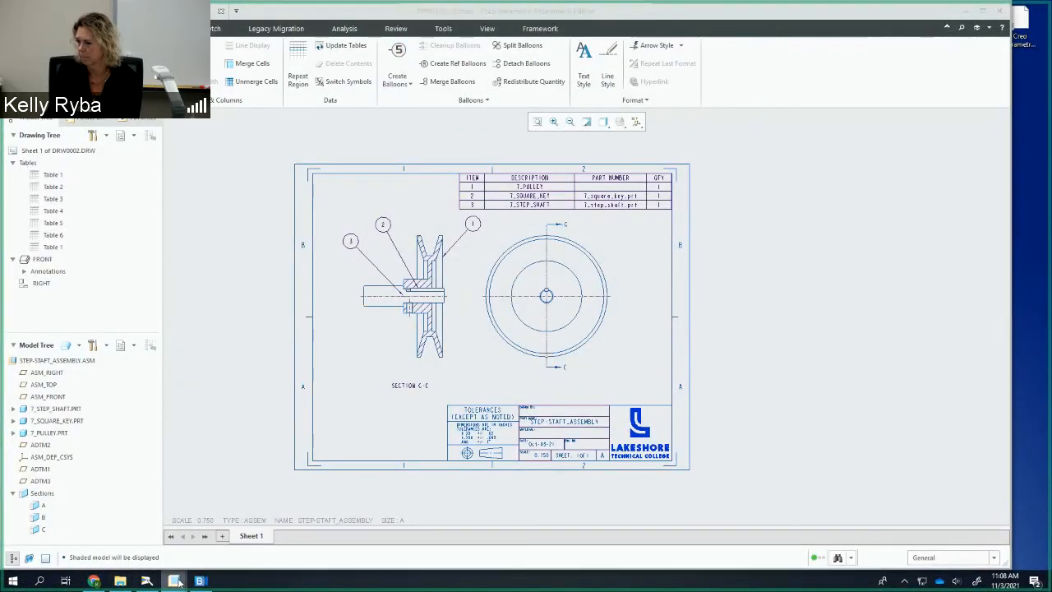
{"action": "left_click", "coordinate": [134, 527]}
{"action": "left_click", "coordinate": [183, 582]}
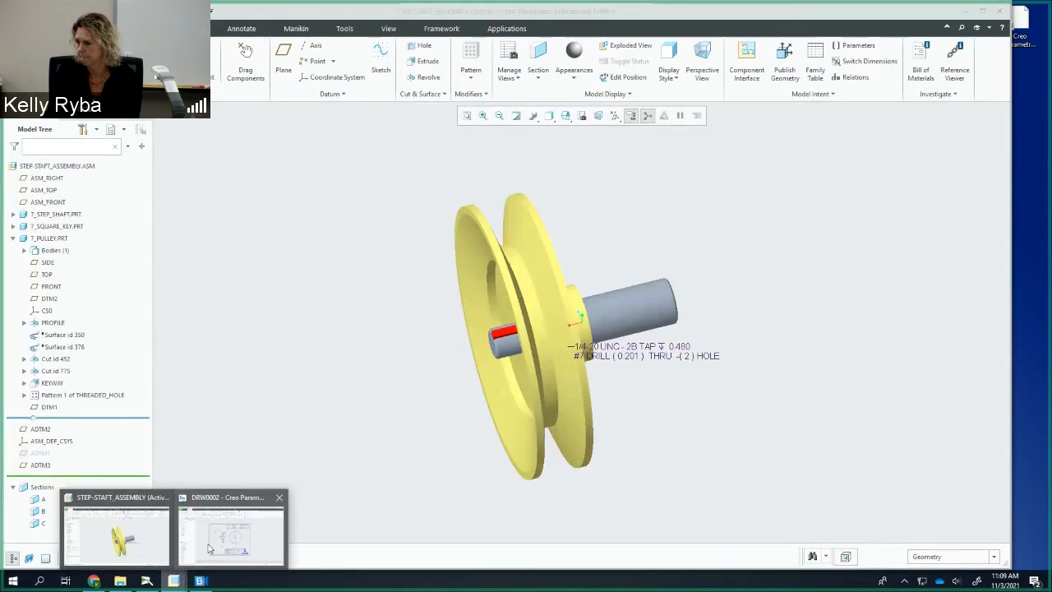
{"action": "left_click", "coordinate": [226, 530]}
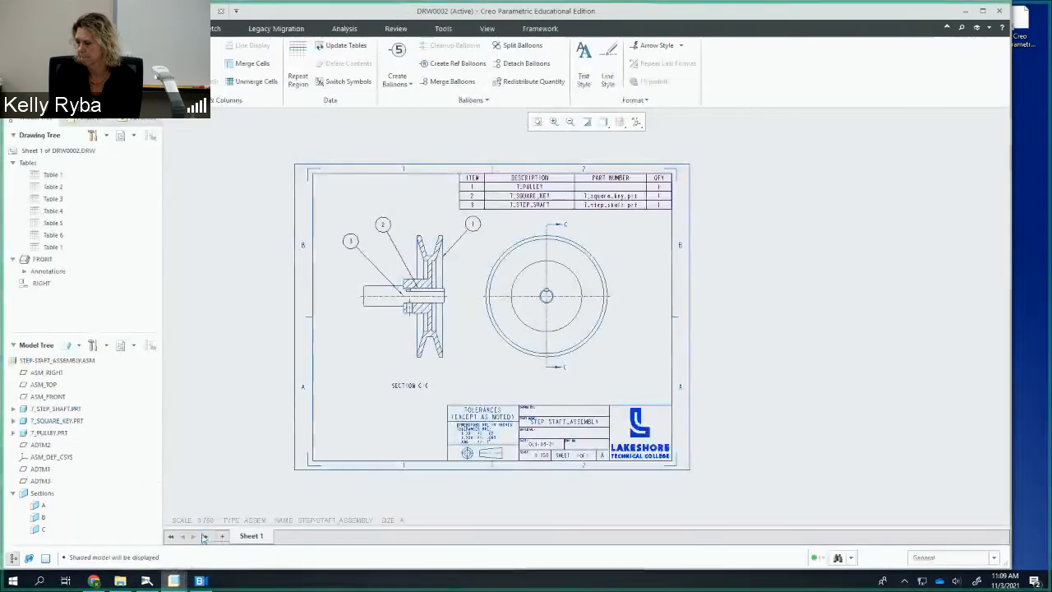
{"action": "left_click", "coordinate": [1000, 11]}
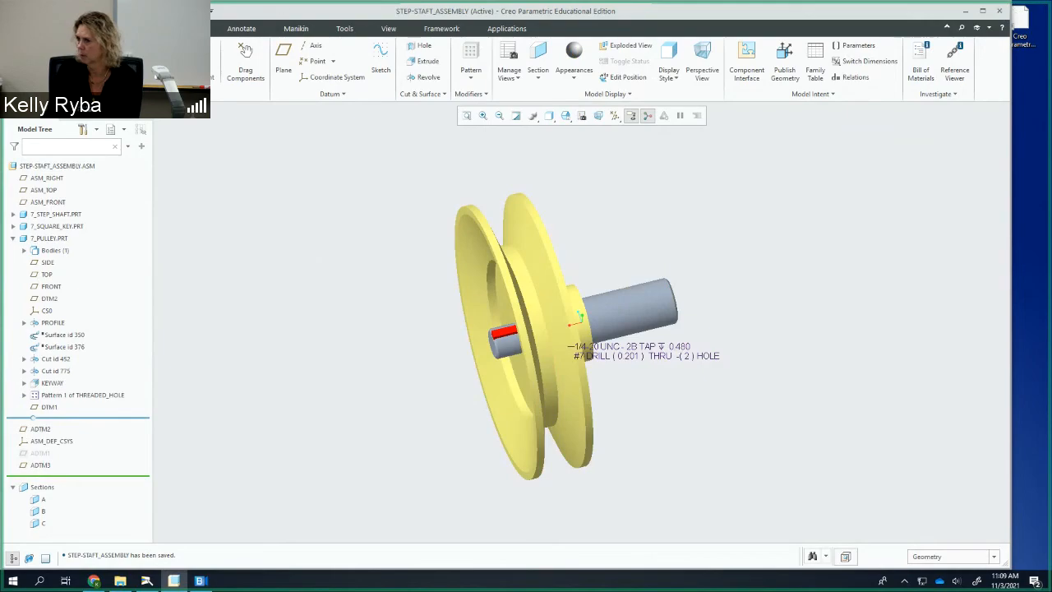
Exit Creo Parametric completely and confirm ending the session
{"action": "left_click", "coordinate": [21, 28]}
{"action": "left_click", "coordinate": [21, 28]}
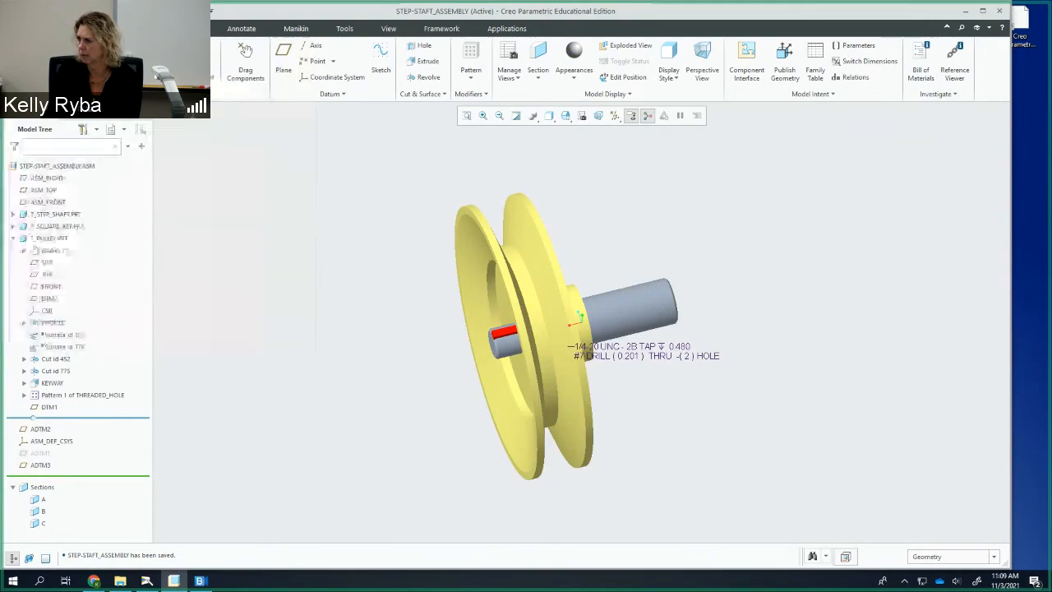
{"action": "left_click", "coordinate": [999, 11]}
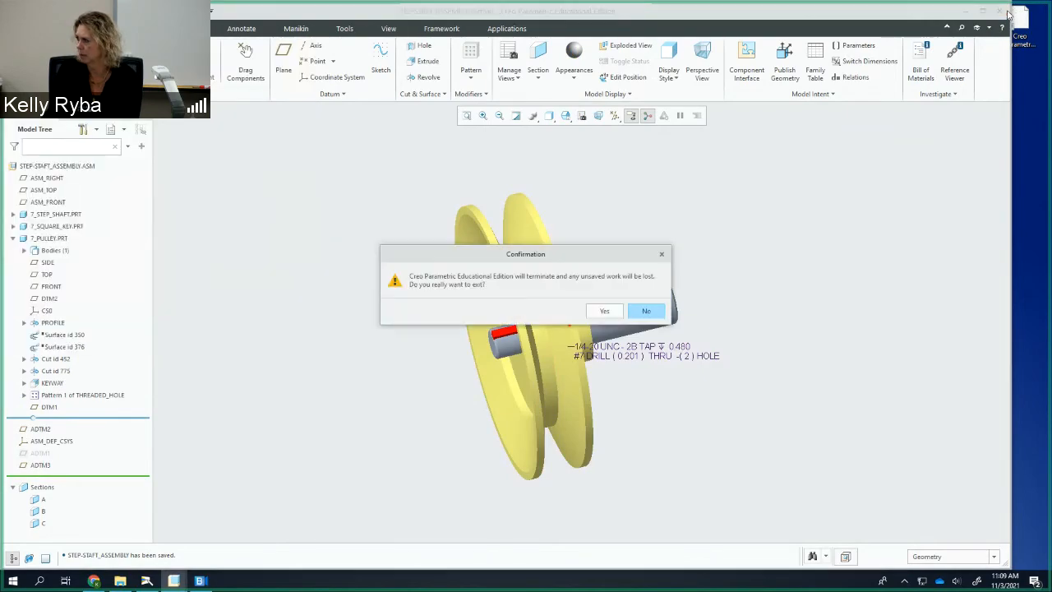
{"action": "left_click", "coordinate": [604, 310]}
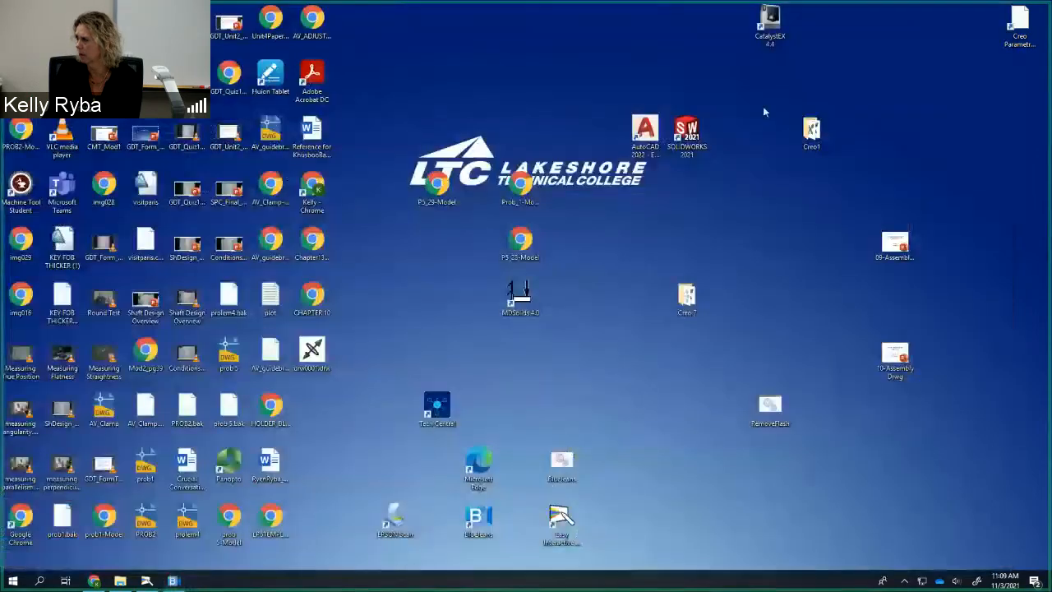
Restart Creo Parametric from its desktop folder, declining the introductory content and closing the Resource Center
{"action": "double_click", "coordinate": [687, 296]}
{"action": "double_click", "coordinate": [405, 164]}
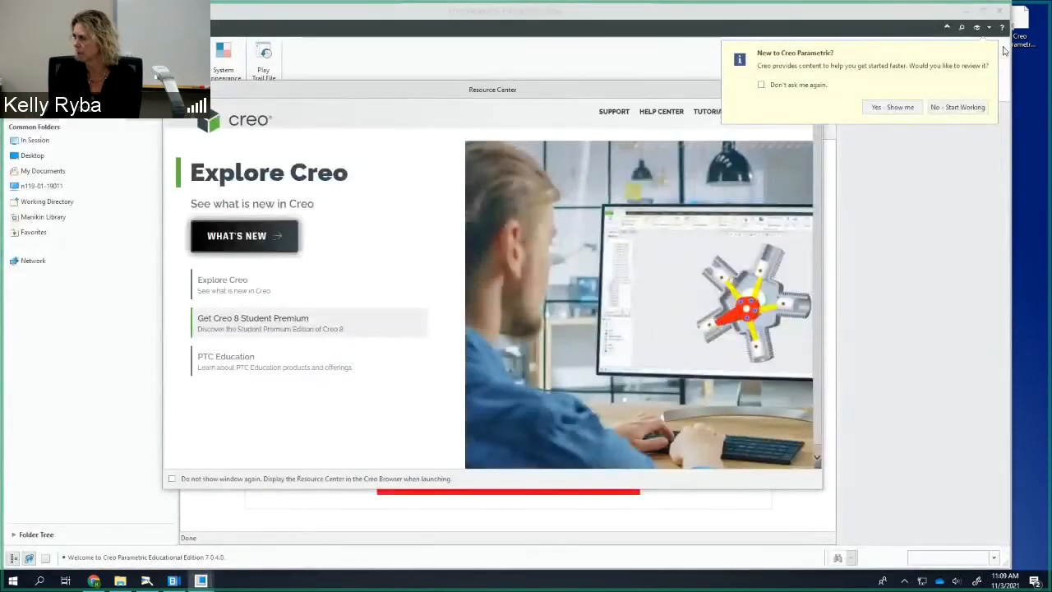
{"action": "left_click", "coordinate": [957, 107]}
{"action": "left_click", "coordinate": [828, 111]}
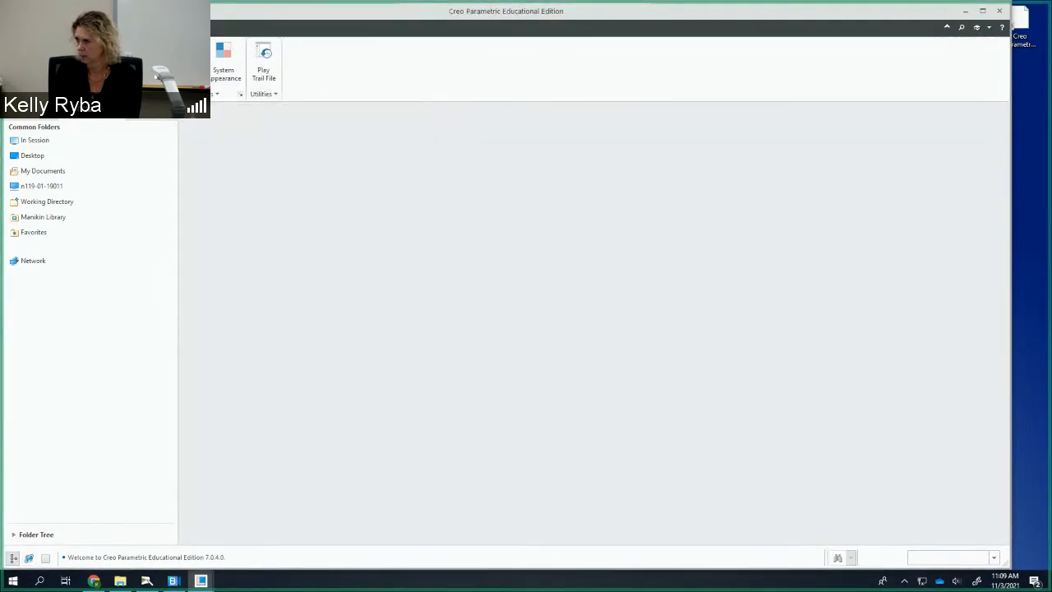
Set the working directory to the Creo1 folder inside the Creo folder on the H: drive
{"action": "left_click", "coordinate": [375, 243]}
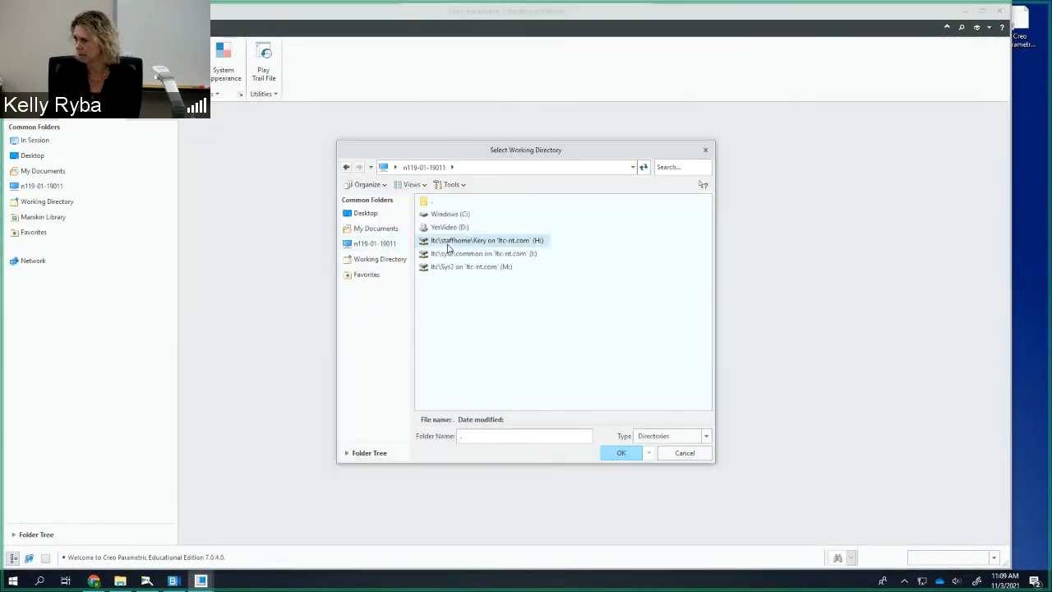
{"action": "double_click", "coordinate": [448, 246]}
{"action": "double_click", "coordinate": [444, 214]}
{"action": "left_click", "coordinate": [440, 240]}
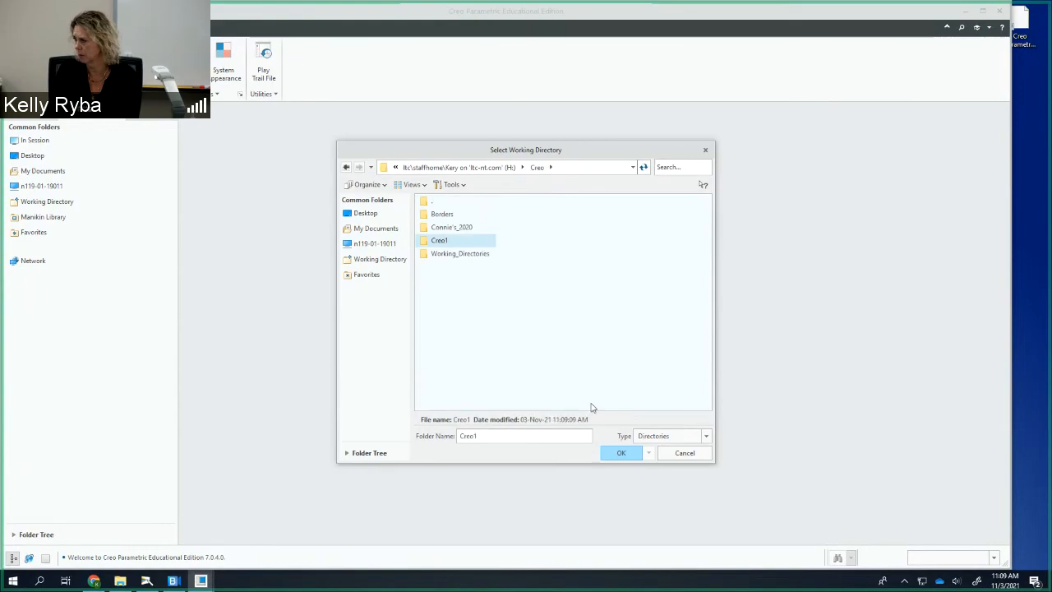
{"action": "left_click", "coordinate": [620, 453]}
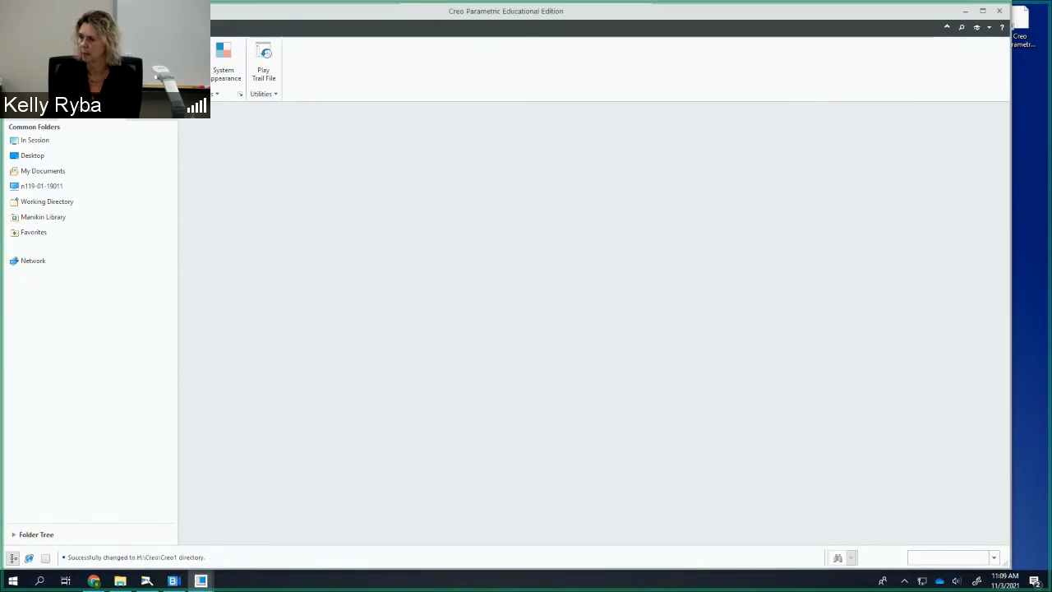
Start a new drawing file named STEP_SHAFT_SUBASSY_3DVIEW with the default template option kept on
{"action": "key", "text": "ctrl+n"}
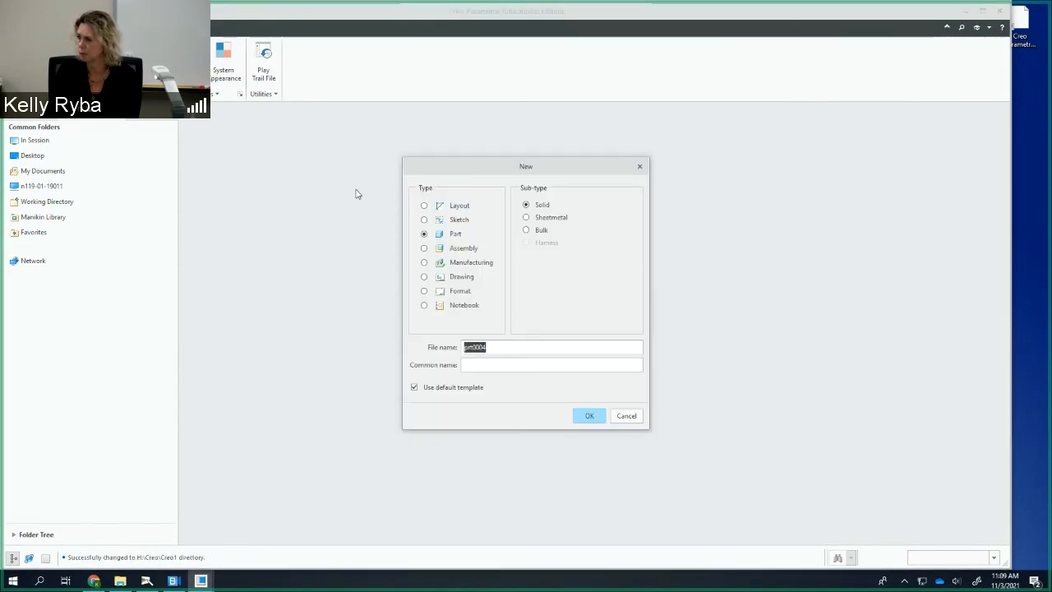
{"action": "left_click", "coordinate": [451, 278]}
{"action": "type", "text": "SUB"}
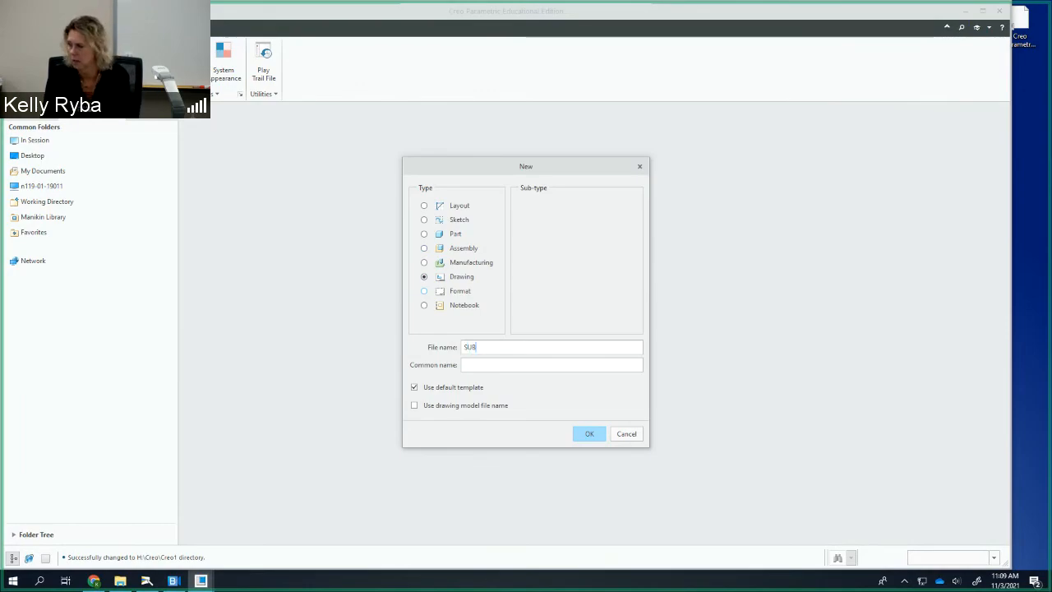
{"action": "type", "text": "TEP_SHAFT_"}
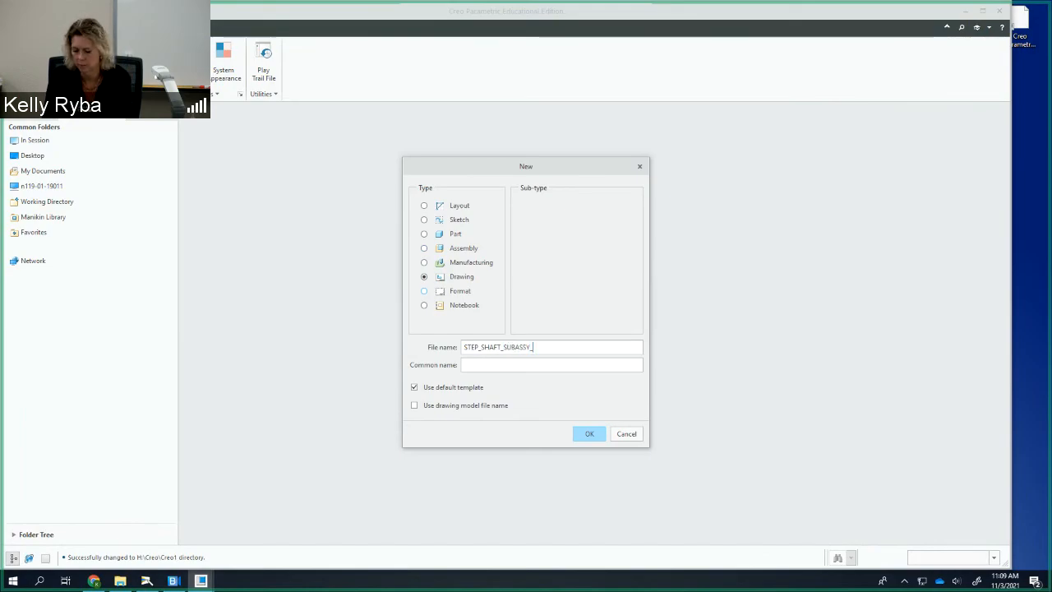
{"action": "type", "text": "SUBASSY_3DVIEW"}
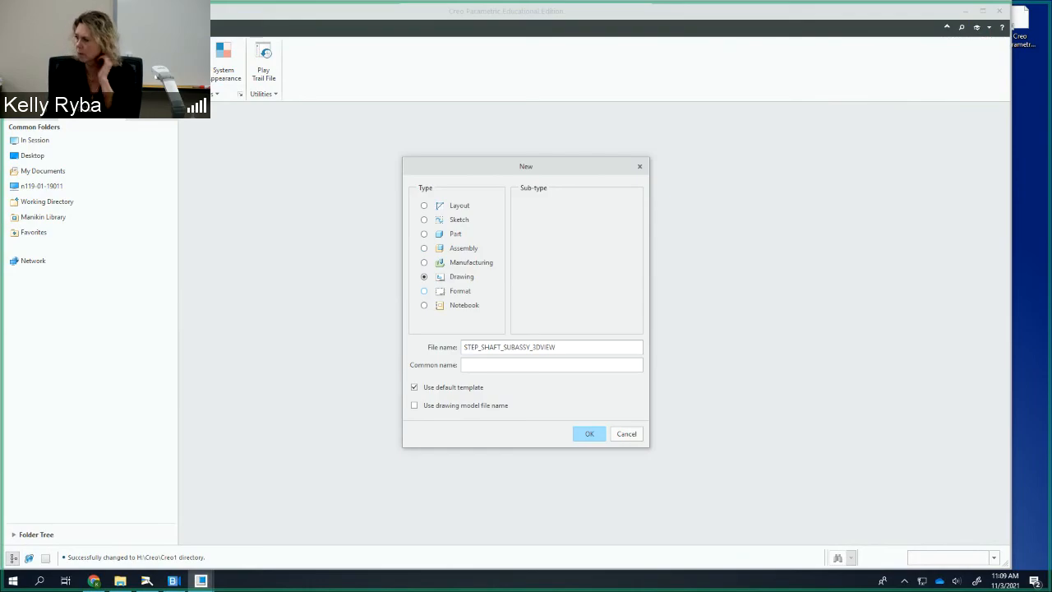
{"action": "left_click", "coordinate": [585, 434]}
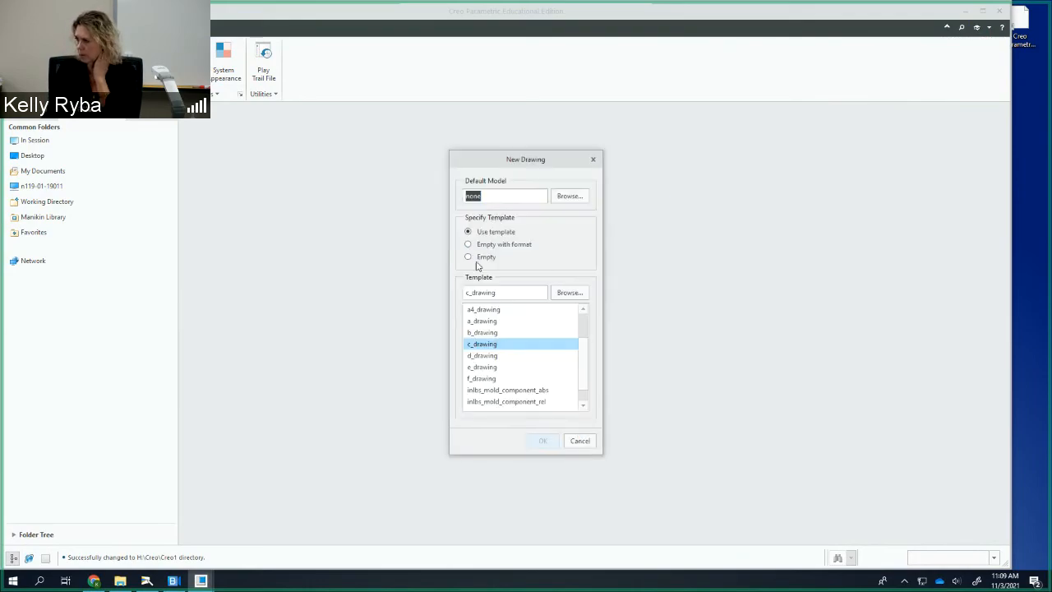
Create the drawing from the ltca_template_assy_3dview.drw template with step-staft_assembly.asm as the default model
{"action": "left_click", "coordinate": [567, 293]}
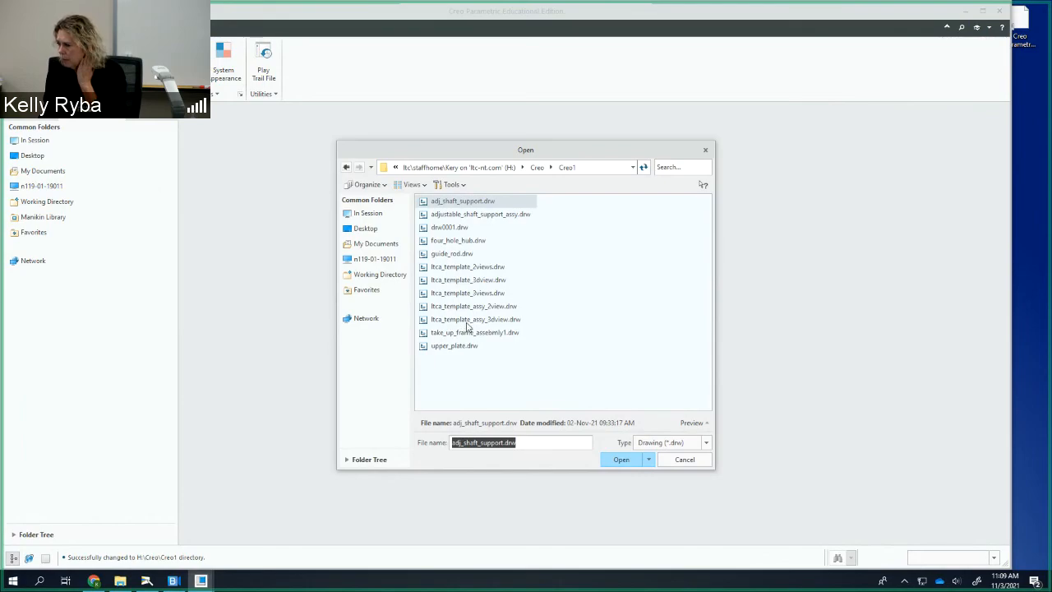
{"action": "left_click", "coordinate": [472, 319]}
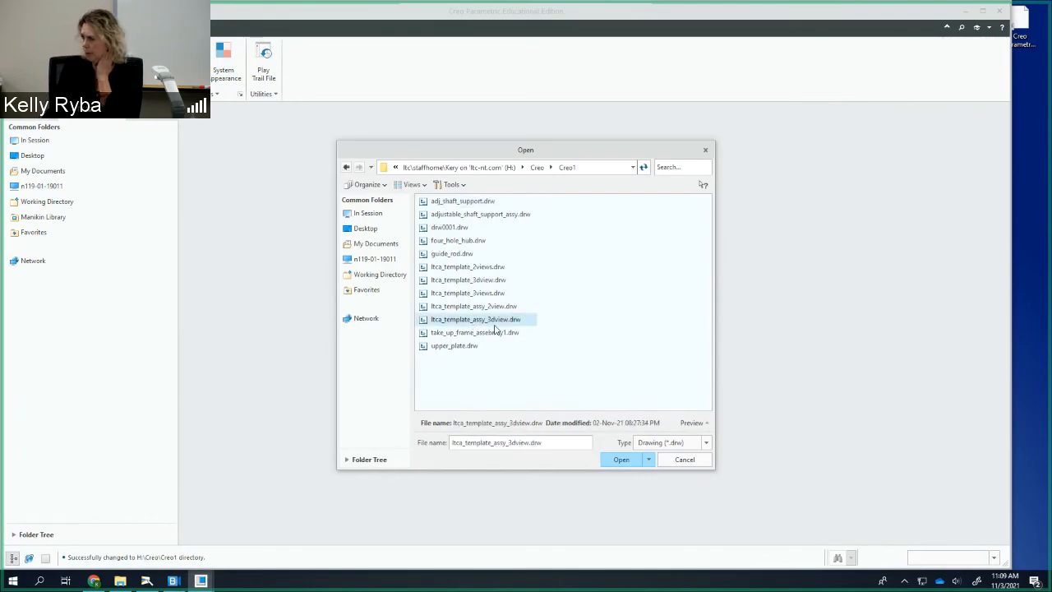
{"action": "left_click", "coordinate": [619, 461]}
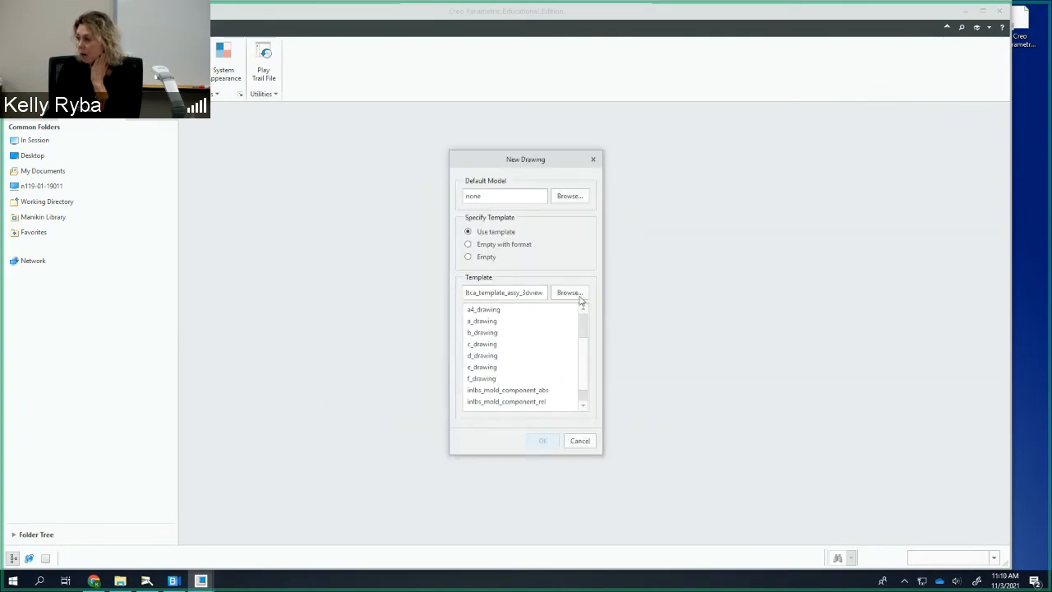
{"action": "left_click", "coordinate": [569, 195]}
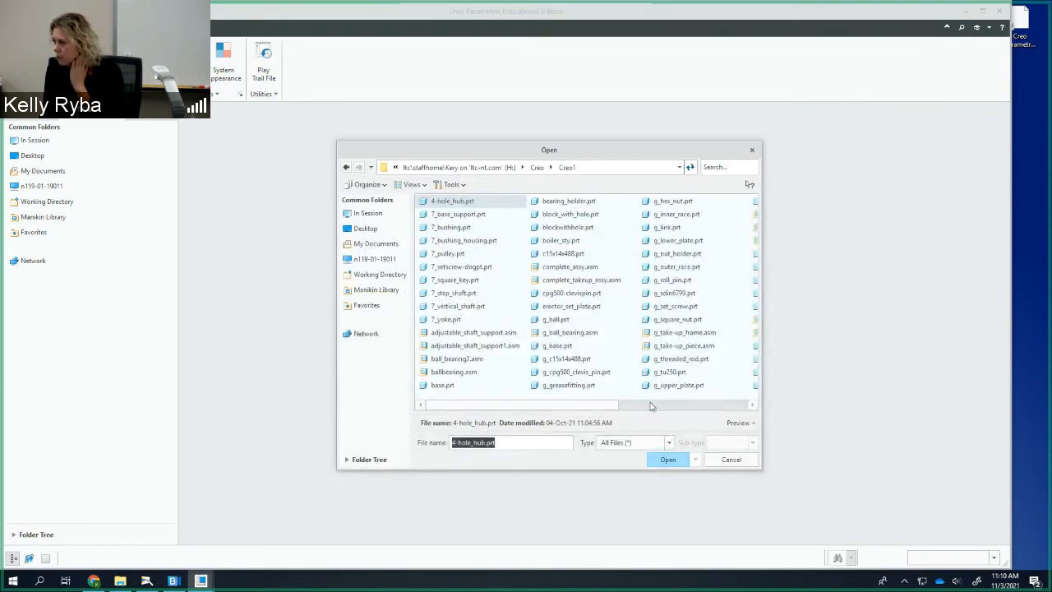
{"action": "scroll", "coordinate": [651, 406], "scroll_direction": "left", "scroll_amount": 3}
{"action": "left_click", "coordinate": [680, 242]}
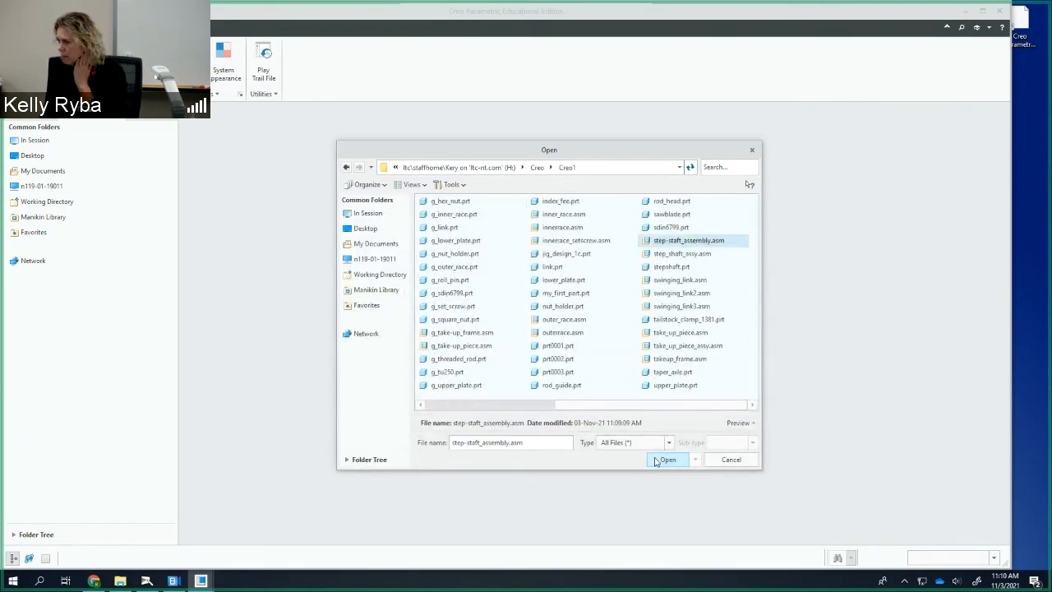
{"action": "left_click", "coordinate": [657, 461]}
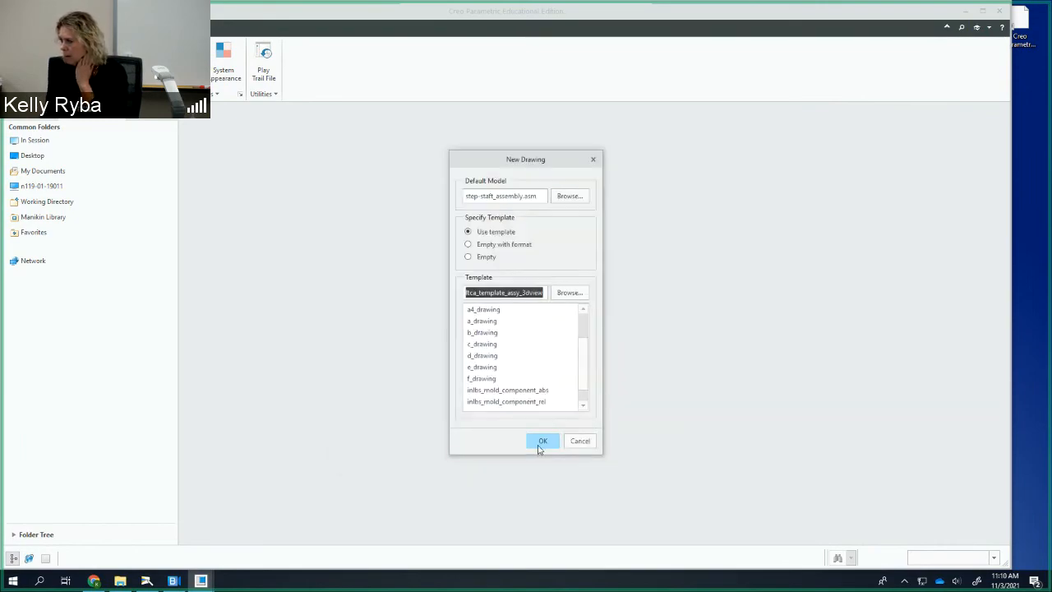
{"action": "left_click", "coordinate": [541, 442]}
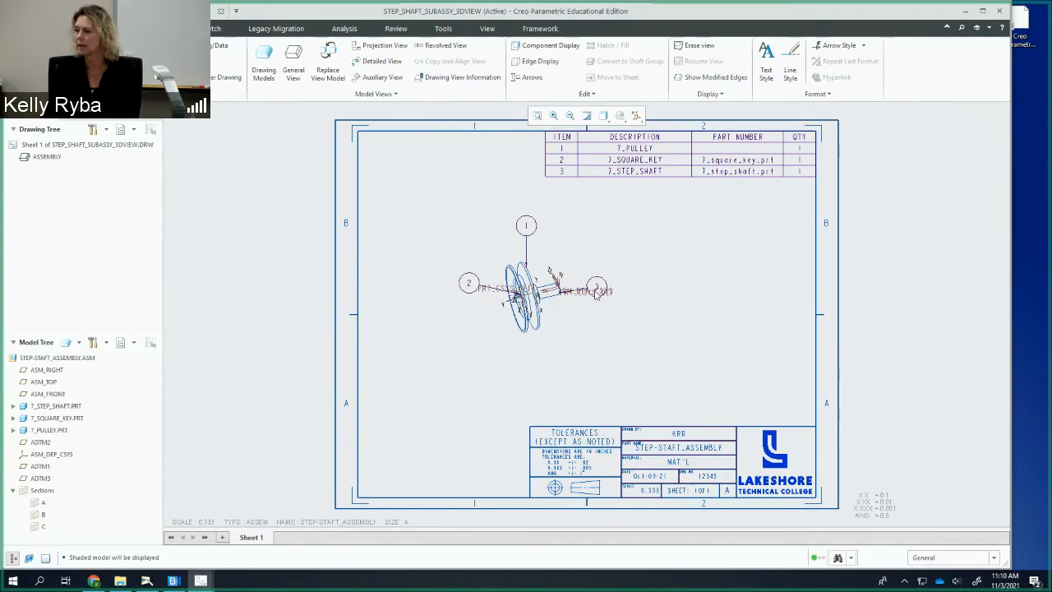
Set the drawing sheet scale to 0.75
{"action": "left_click", "coordinate": [201, 523]}
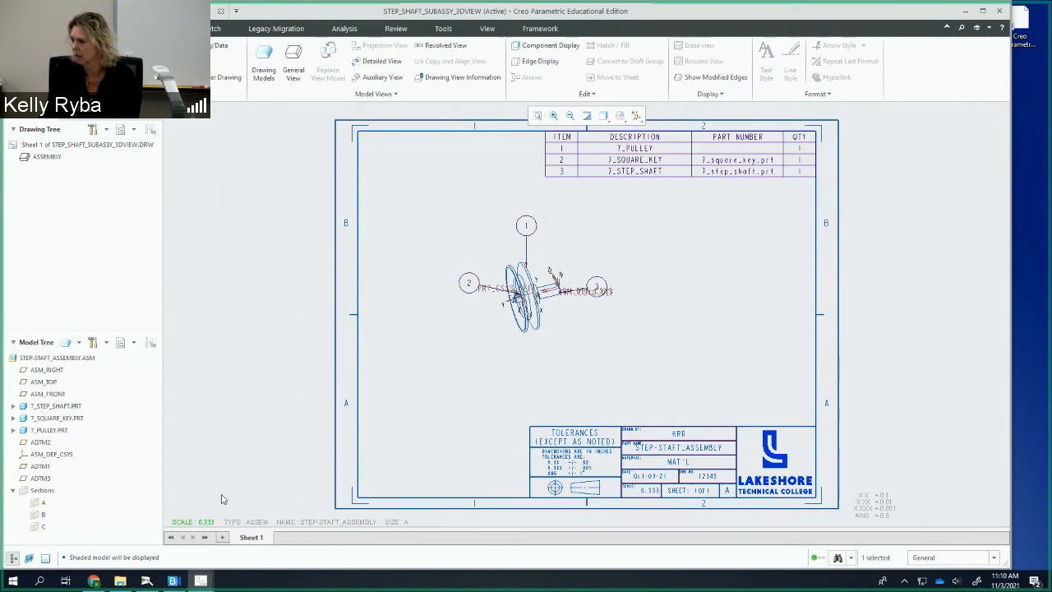
{"action": "double_click", "coordinate": [205, 522]}
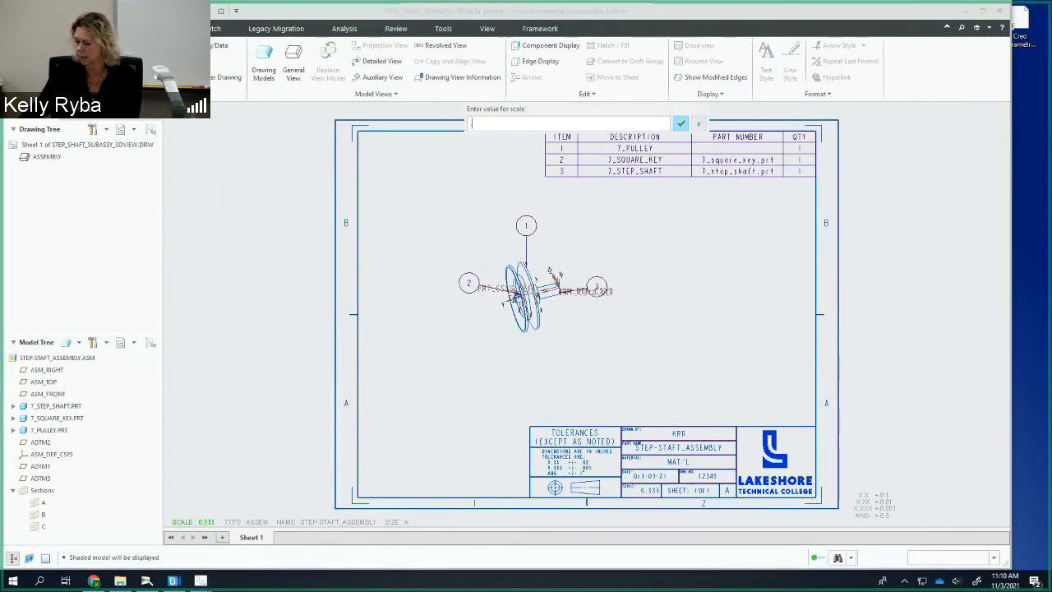
{"action": "type", "text": ".75"}
{"action": "key", "text": "Return"}
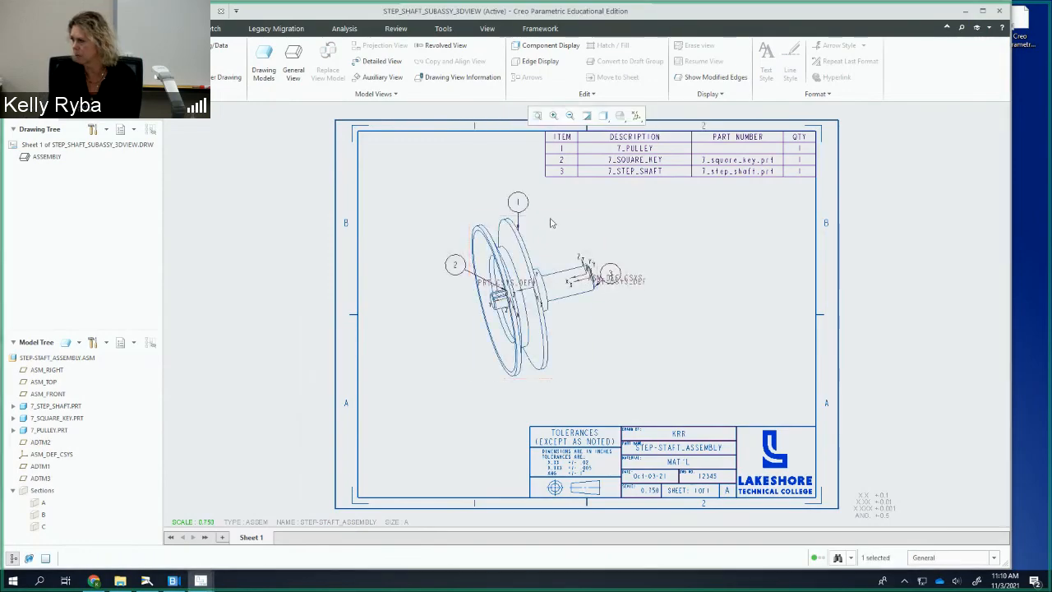
Move the assembly view toward the middle of the sheet and hide all datum features in the drawing
{"action": "left_click", "coordinate": [556, 253]}
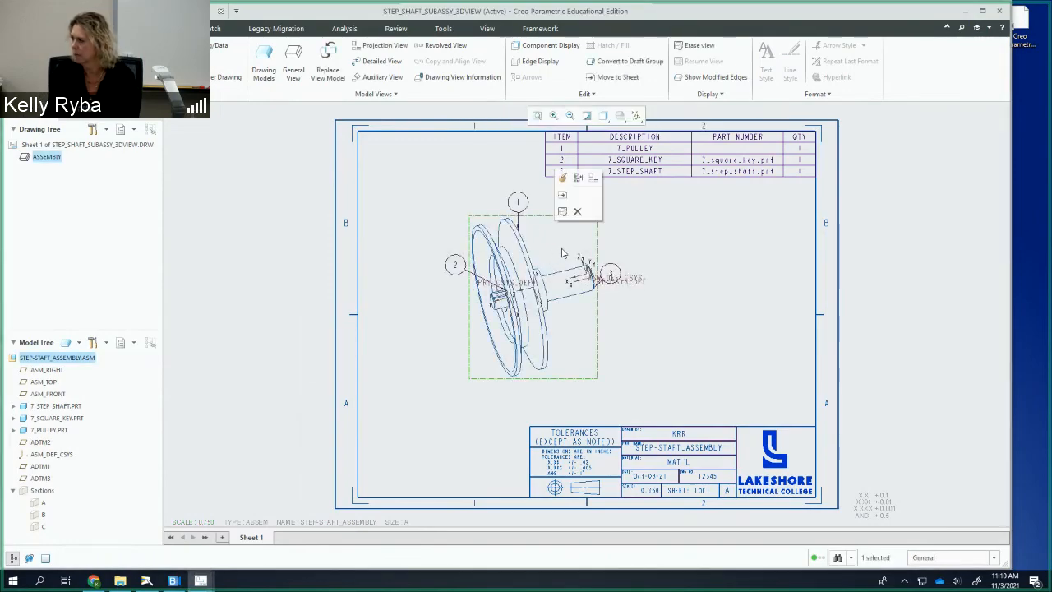
{"action": "mouse_move", "coordinate": [561, 247]}
{"action": "middle_mouse_down"}
{"action": "mouse_move", "coordinate": [584, 248]}
{"action": "mouse_move", "coordinate": [481, 220]}
{"action": "middle_mouse_up"}
{"action": "left_click", "coordinate": [528, 230]}
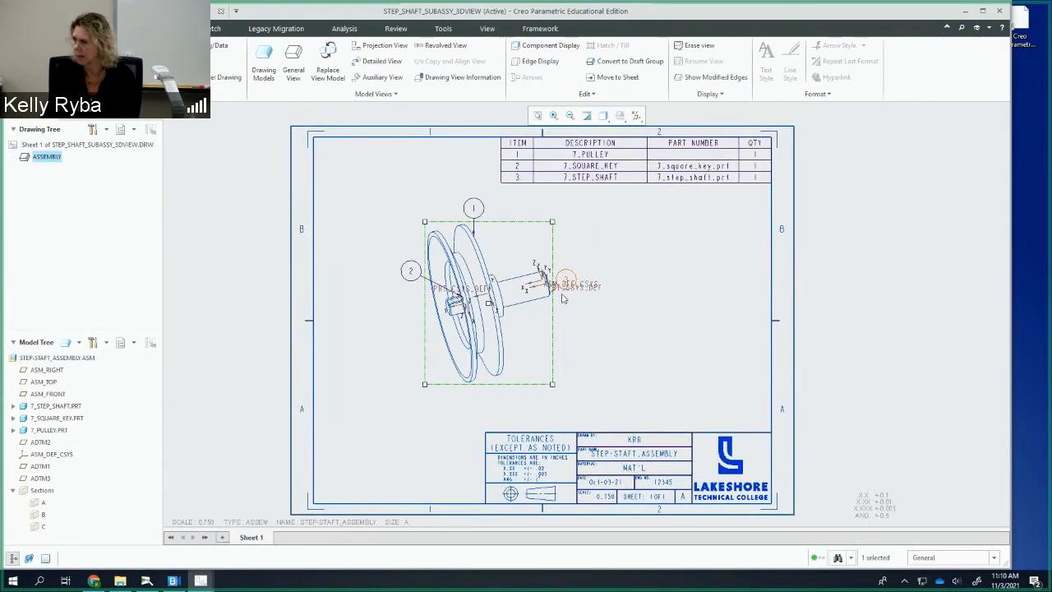
{"action": "left_click", "coordinate": [525, 251]}
{"action": "middle_click_drag", "start_coordinate": [526, 251], "coordinate": [539, 248]}
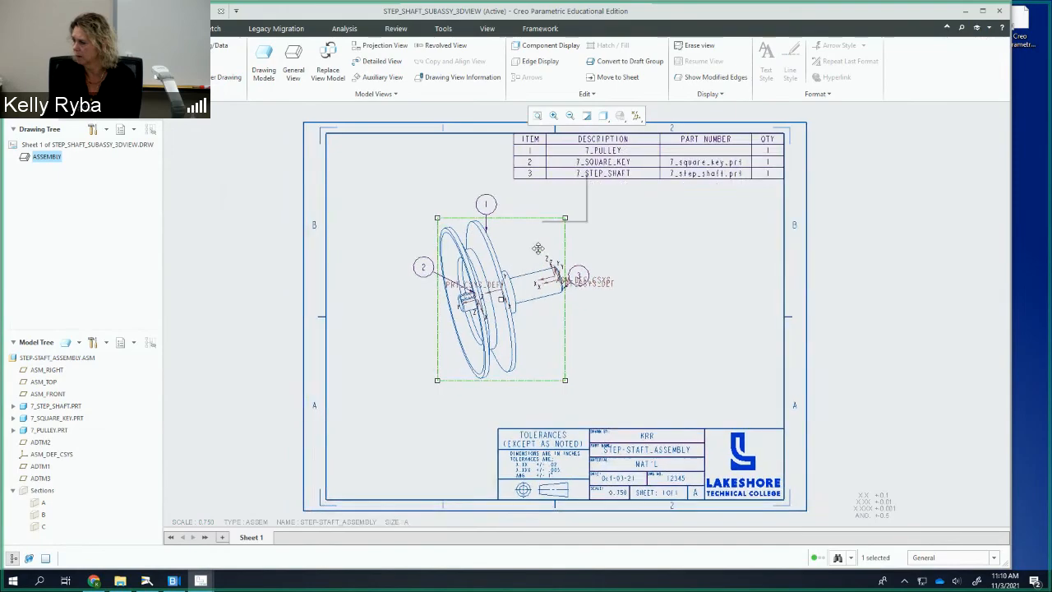
{"action": "left_click", "coordinate": [534, 237]}
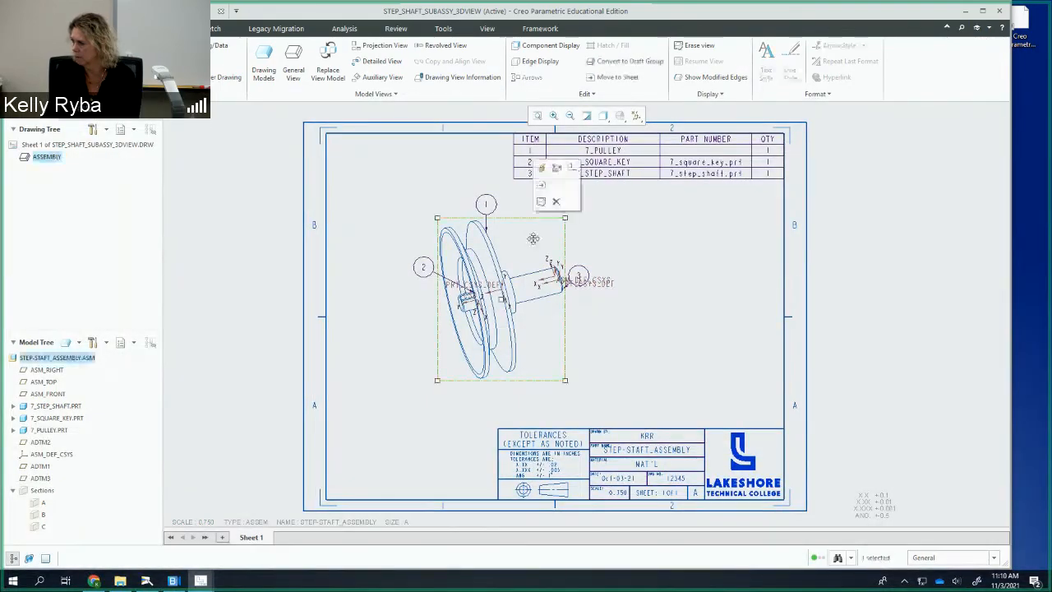
{"action": "mouse_move", "coordinate": [534, 236]}
{"action": "middle_mouse_down"}
{"action": "mouse_move", "coordinate": [549, 236]}
{"action": "mouse_move", "coordinate": [523, 235]}
{"action": "middle_mouse_up"}
{"action": "left_click", "coordinate": [597, 246]}
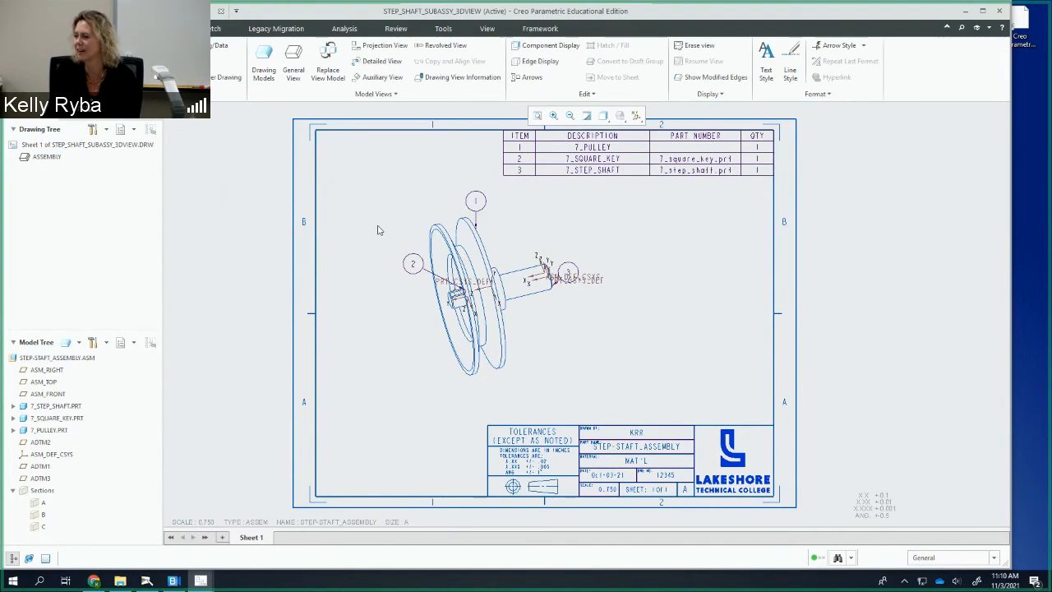
{"action": "mouse_move", "coordinate": [377, 230]}
{"action": "middle_mouse_down"}
{"action": "mouse_move", "coordinate": [362, 271]}
{"action": "mouse_move", "coordinate": [353, 253]}
{"action": "middle_mouse_up"}
{"action": "left_click", "coordinate": [470, 263]}
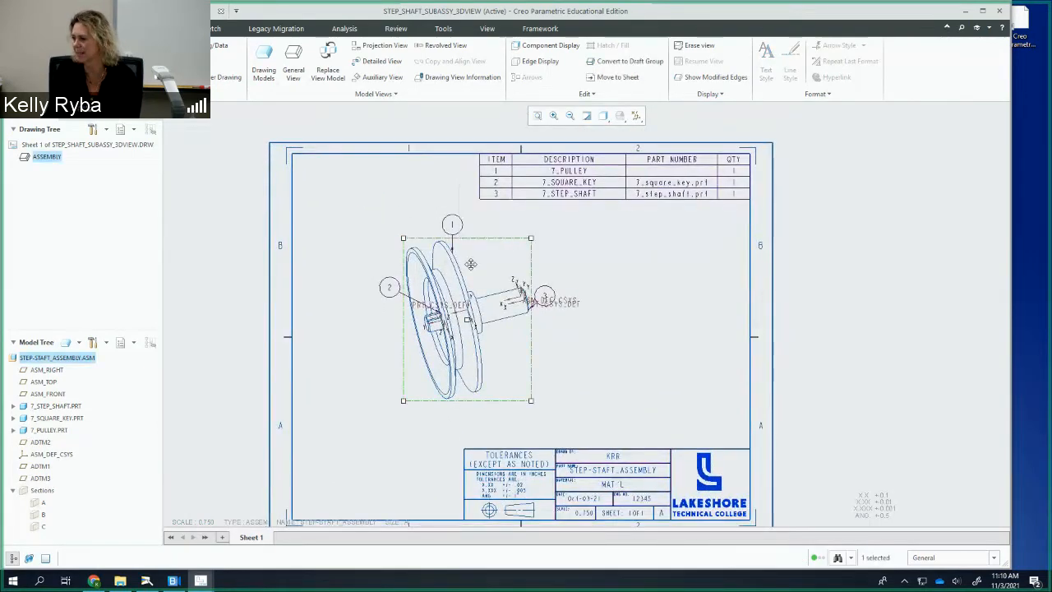
{"action": "left_click_drag", "start_coordinate": [487, 259], "coordinate": [533, 261]}
{"action": "left_click", "coordinate": [620, 255]}
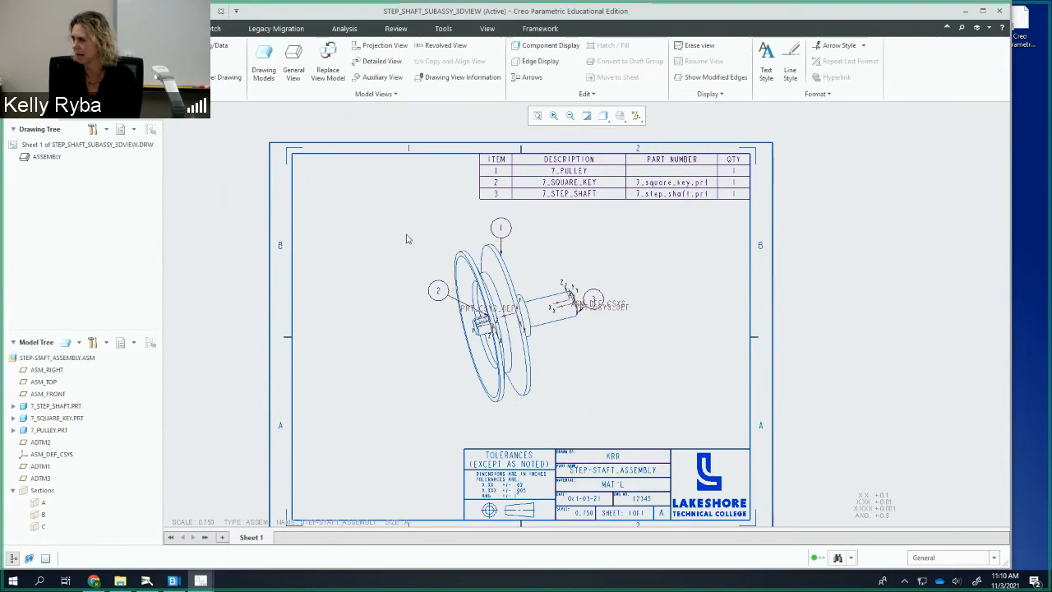
{"action": "left_click", "coordinate": [636, 115]}
{"action": "left_click", "coordinate": [595, 132]}
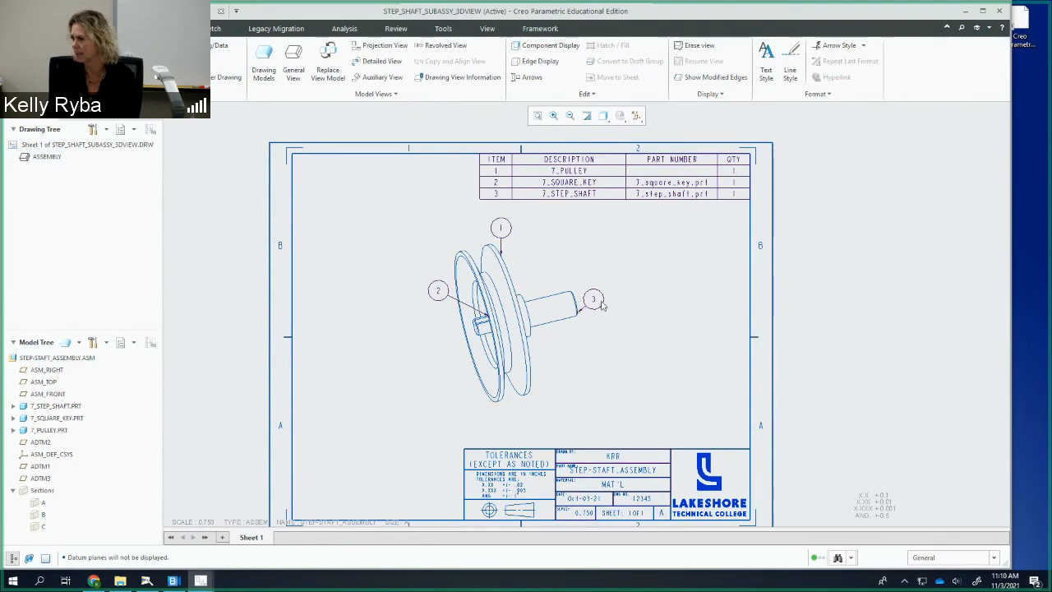
Reposition the BOM balloons: 1 to the upper right of the pulley, 3 below right of the shaft end, 2 slightly up and left
{"action": "left_click", "coordinate": [501, 228]}
{"action": "left_click_drag", "start_coordinate": [501, 228], "coordinate": [529, 217]}
{"action": "left_click", "coordinate": [593, 299]}
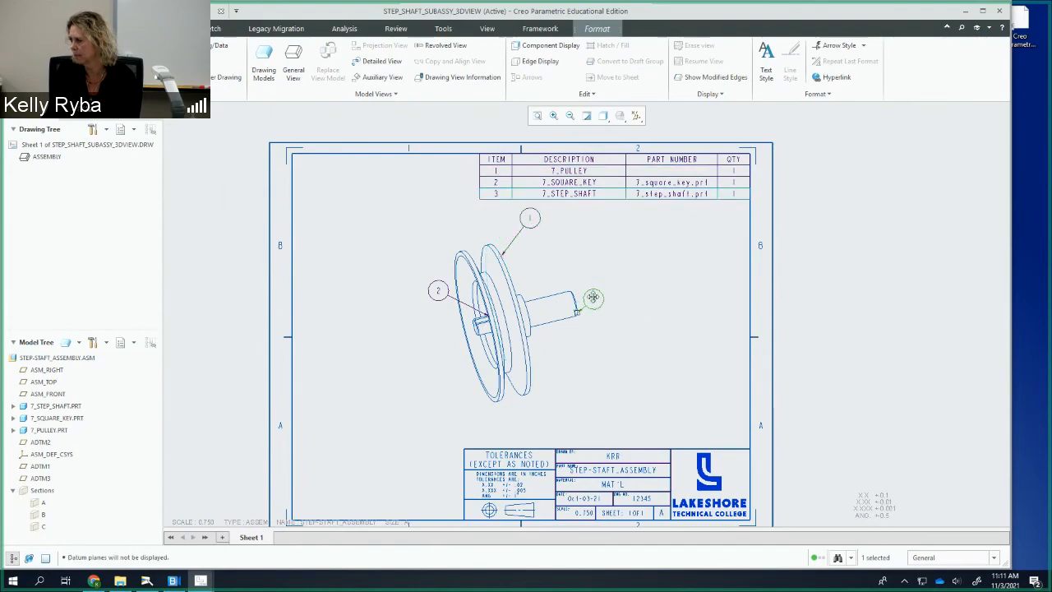
{"action": "left_click_drag", "start_coordinate": [593, 299], "coordinate": [621, 341]}
{"action": "left_click", "coordinate": [580, 279]}
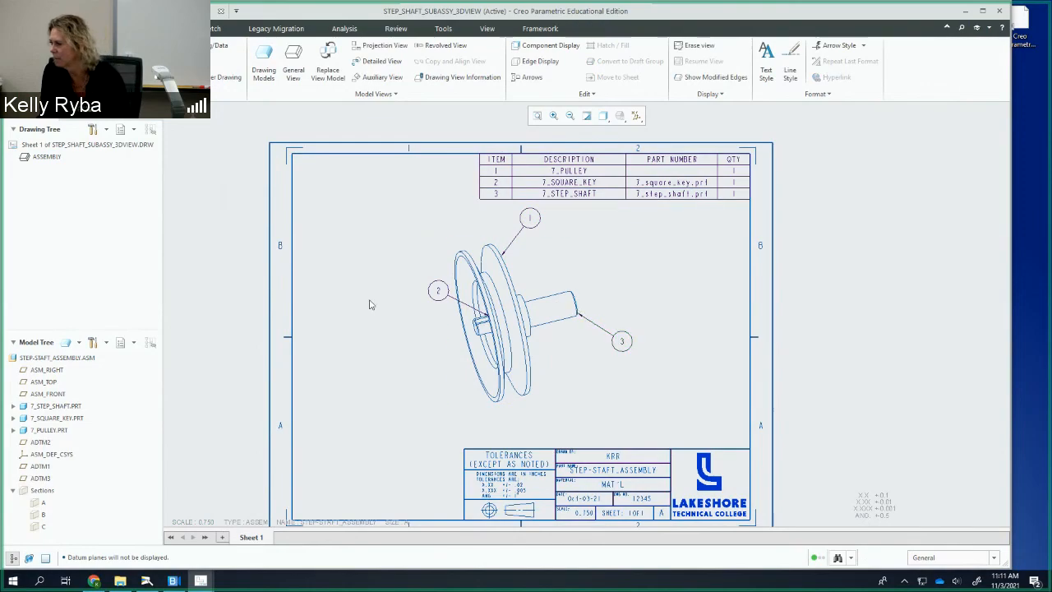
{"action": "left_click", "coordinate": [439, 293]}
{"action": "left_click_drag", "start_coordinate": [439, 293], "coordinate": [420, 284]}
Edit balloon 2's attachment, changing its reference so the leader points to the outer end of the square key
{"action": "scroll", "coordinate": [480, 314], "scroll_direction": "up", "scroll_amount": 5}
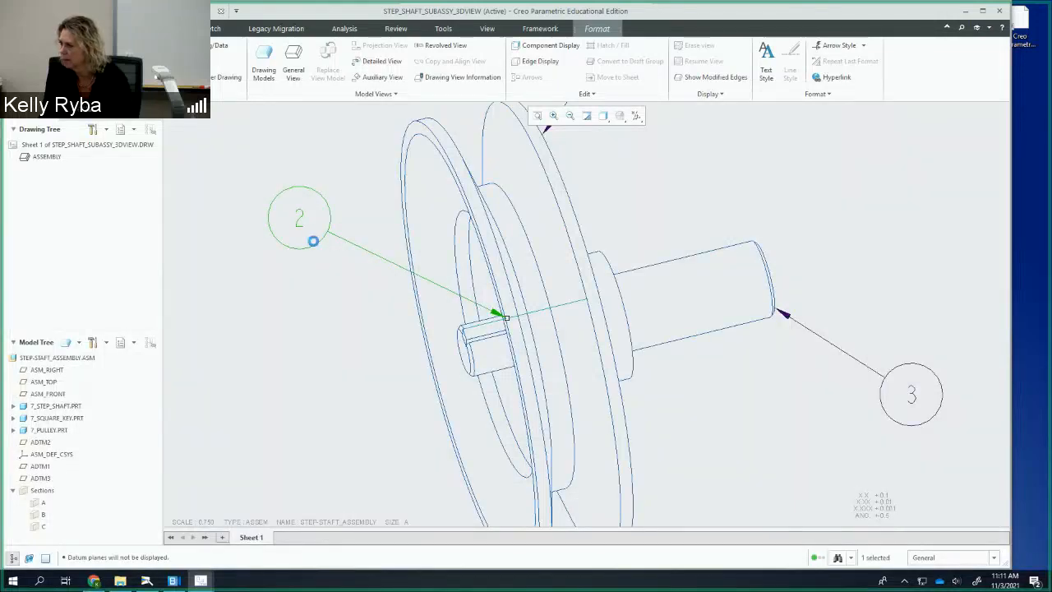
{"action": "left_click", "coordinate": [312, 242]}
{"action": "right_click", "coordinate": [317, 247]}
{"action": "left_click", "coordinate": [244, 202]}
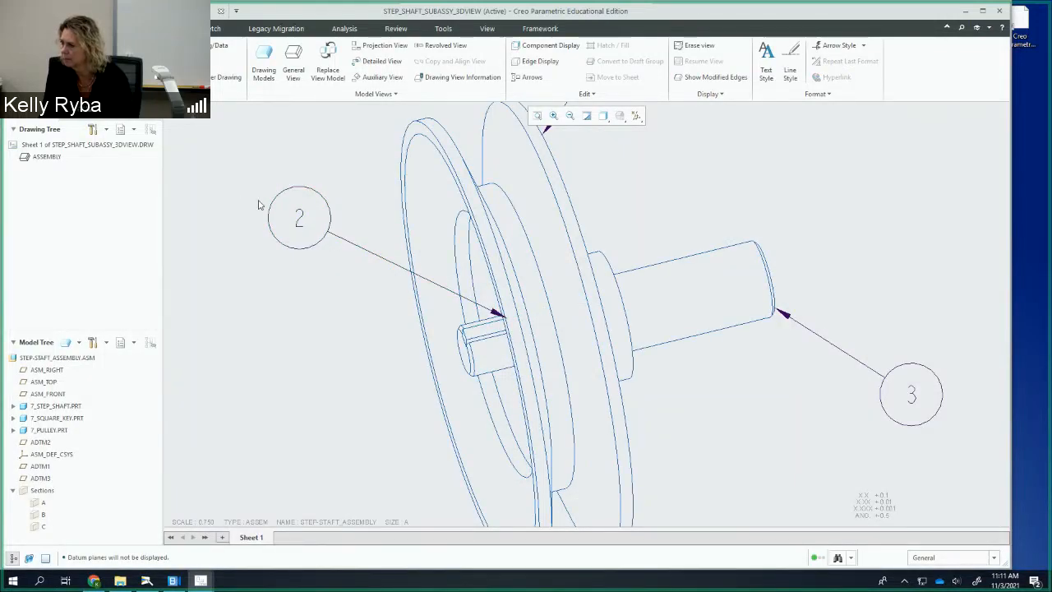
{"action": "left_click", "coordinate": [299, 219]}
{"action": "right_click", "coordinate": [298, 219]}
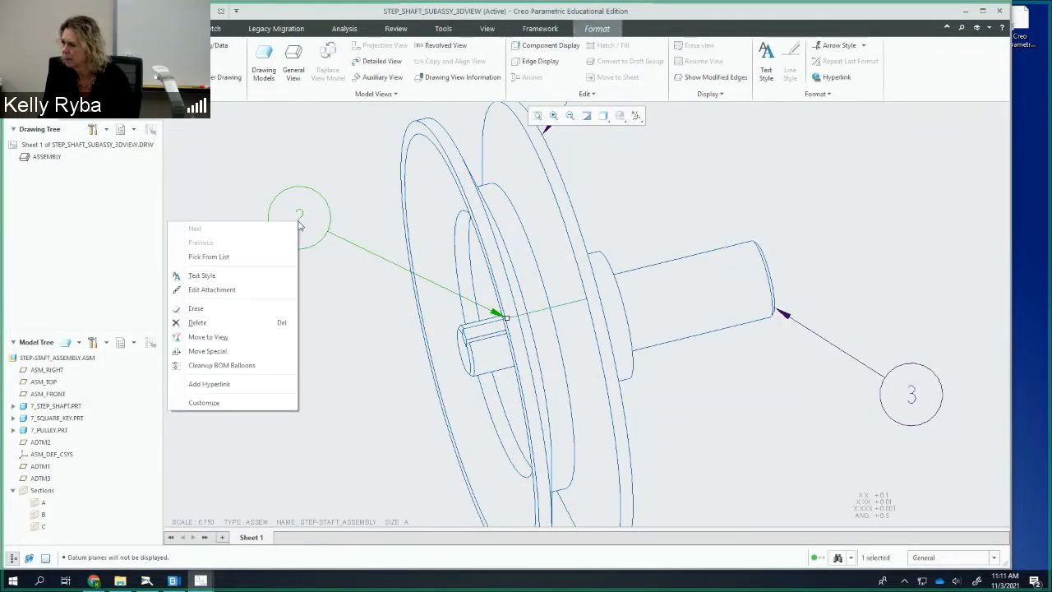
{"action": "left_click", "coordinate": [228, 287]}
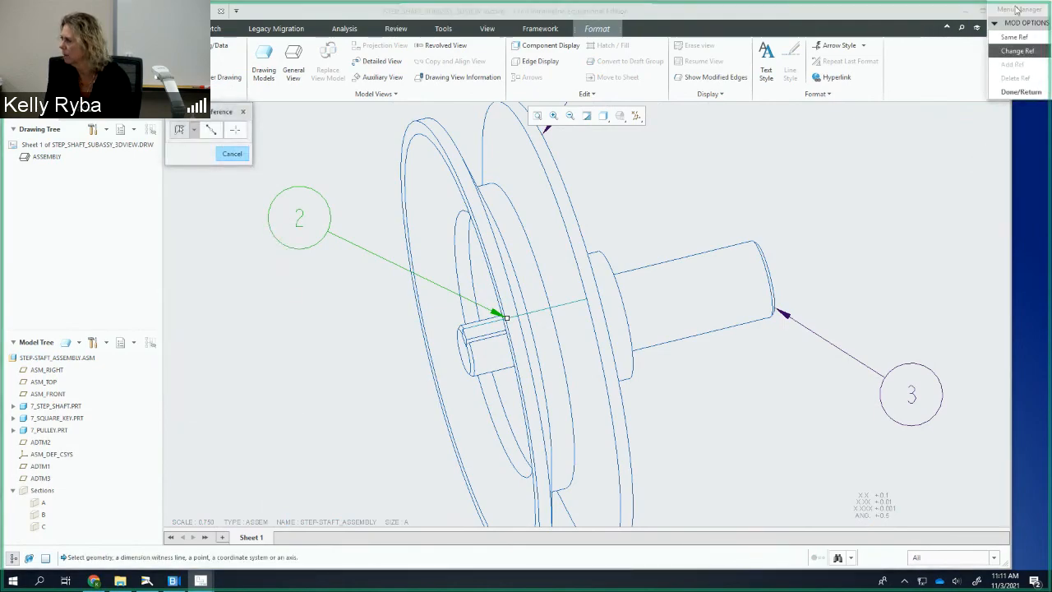
{"action": "left_click_drag", "start_coordinate": [1017, 10], "coordinate": [770, 117]}
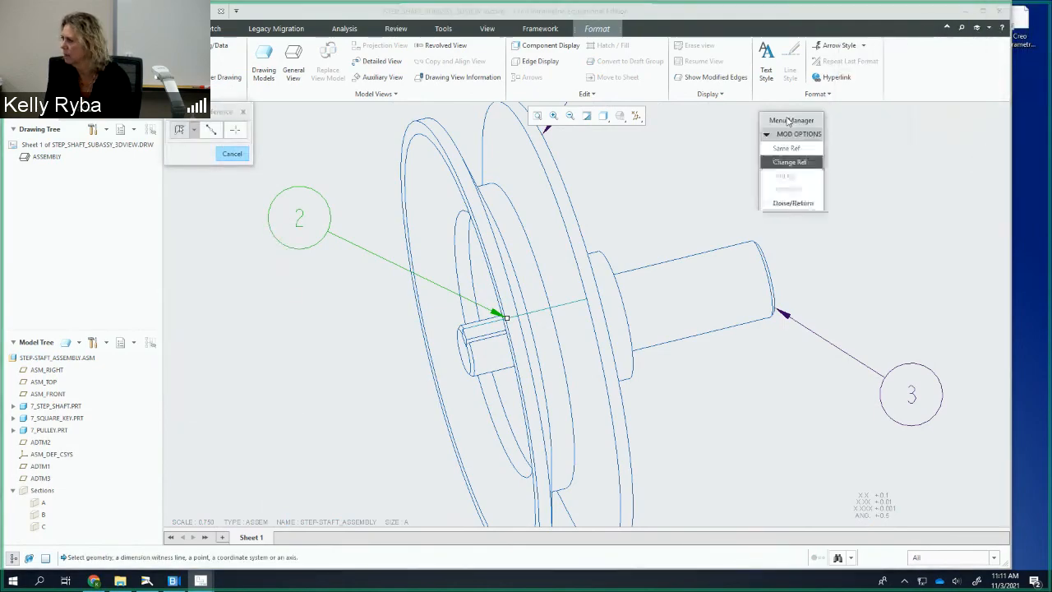
{"action": "left_click", "coordinate": [464, 333]}
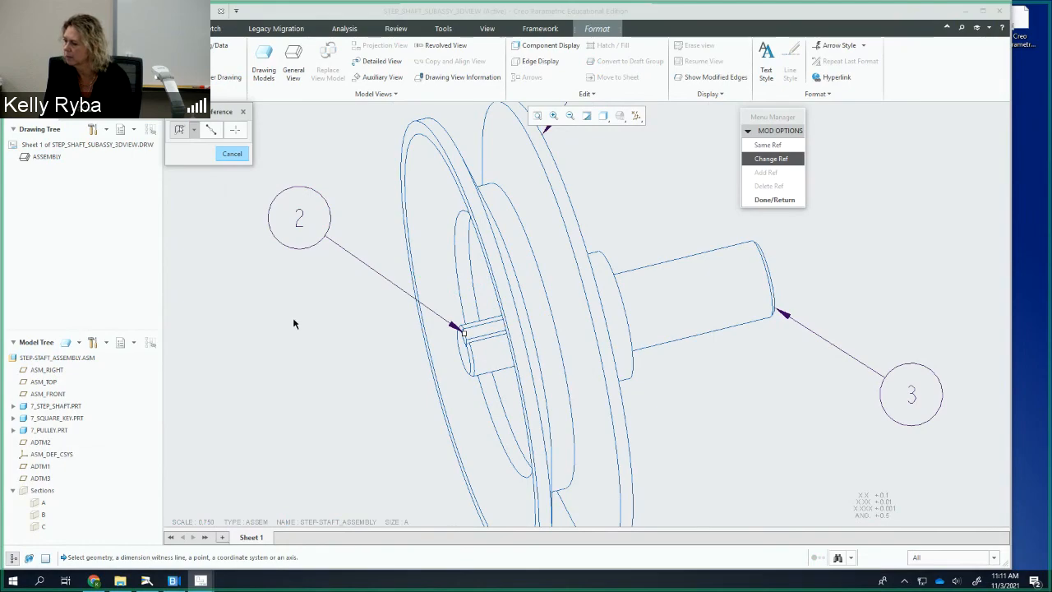
{"action": "left_click", "coordinate": [774, 200]}
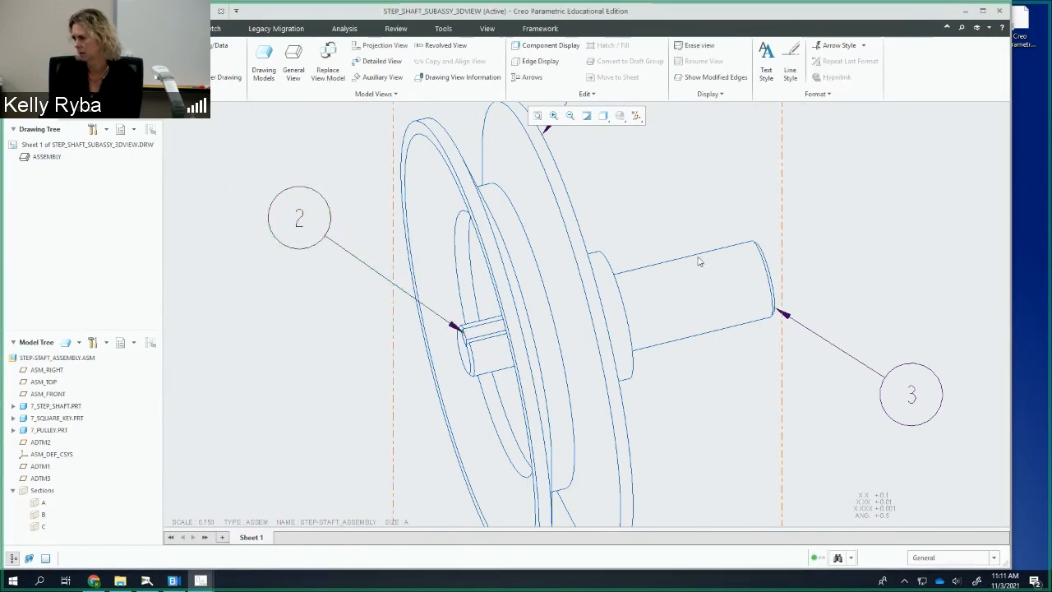
Open the print setup for the finished 3D view drawing and show the full sheet in print preview
{"action": "scroll", "coordinate": [694, 263], "scroll_direction": "down", "scroll_amount": 5}
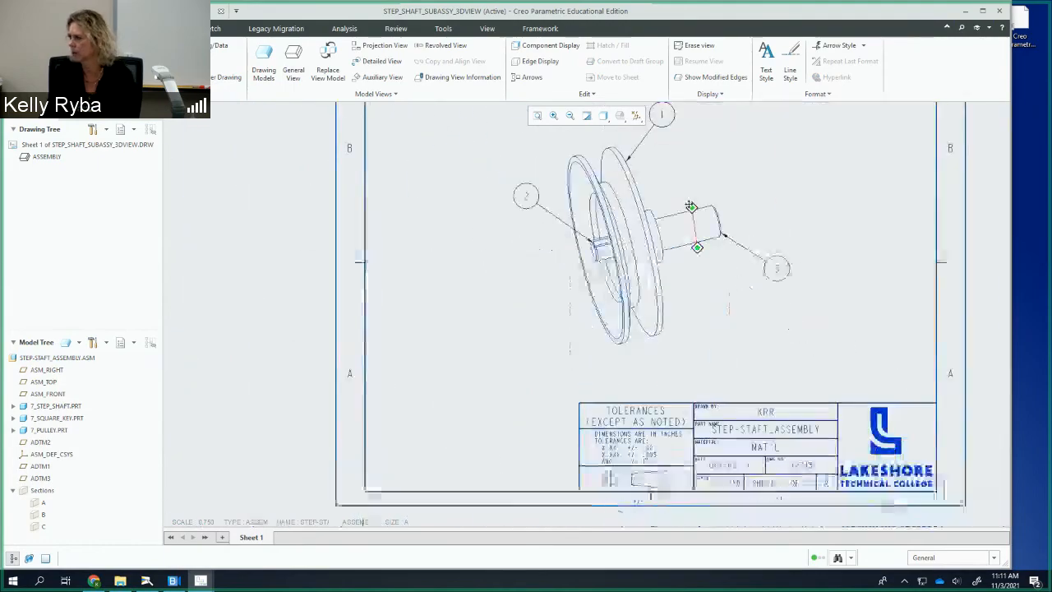
{"action": "mouse_move", "coordinate": [604, 274]}
{"action": "middle_mouse_down"}
{"action": "mouse_move", "coordinate": [591, 266]}
{"action": "mouse_move", "coordinate": [610, 237]}
{"action": "mouse_move", "coordinate": [581, 268]}
{"action": "middle_mouse_up"}
{"action": "scroll", "coordinate": [619, 278], "scroll_direction": "up", "scroll_amount": 2}
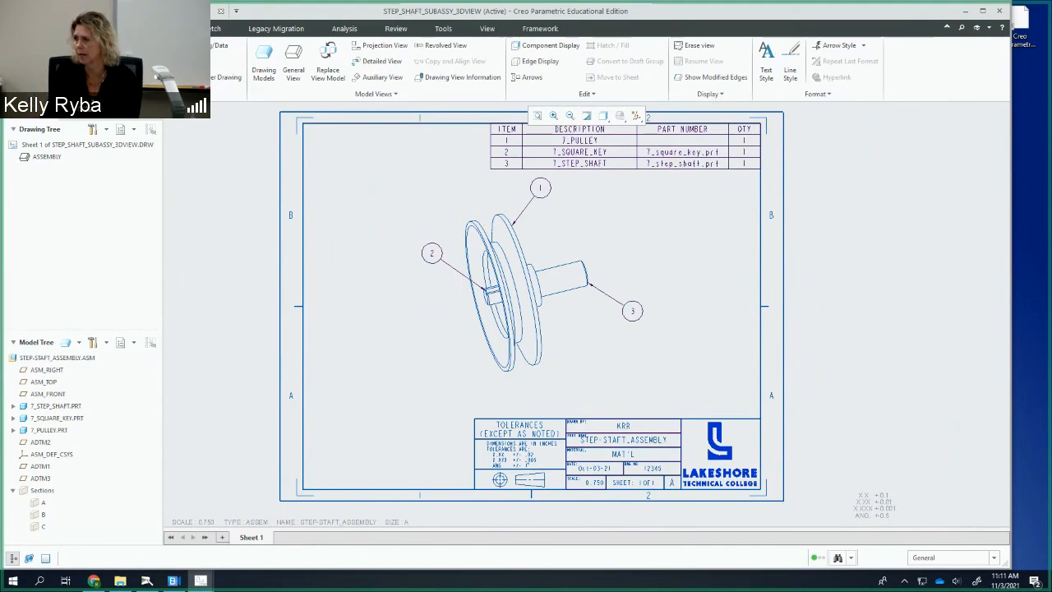
{"action": "left_click", "coordinate": [18, 28]}
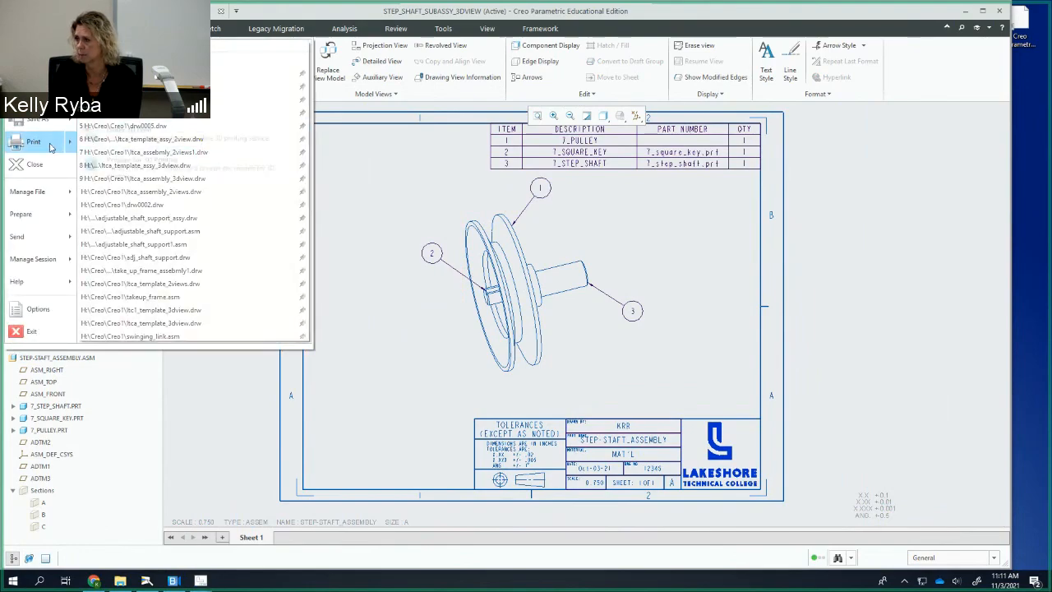
{"action": "mouse_move", "coordinate": [41, 142]}
{"action": "left_click", "coordinate": [165, 72]}
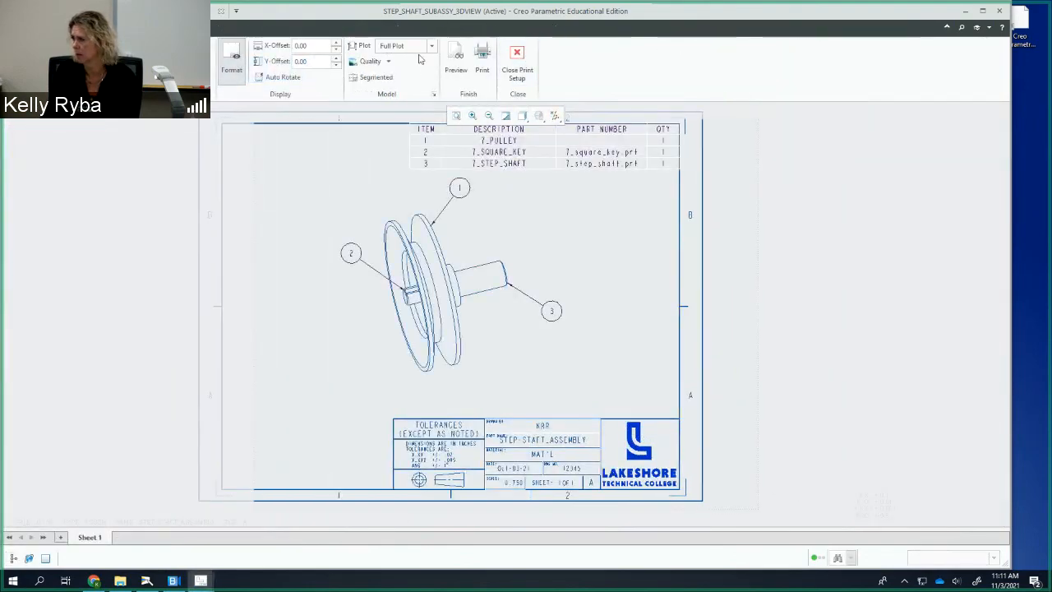
{"action": "left_click", "coordinate": [453, 67]}
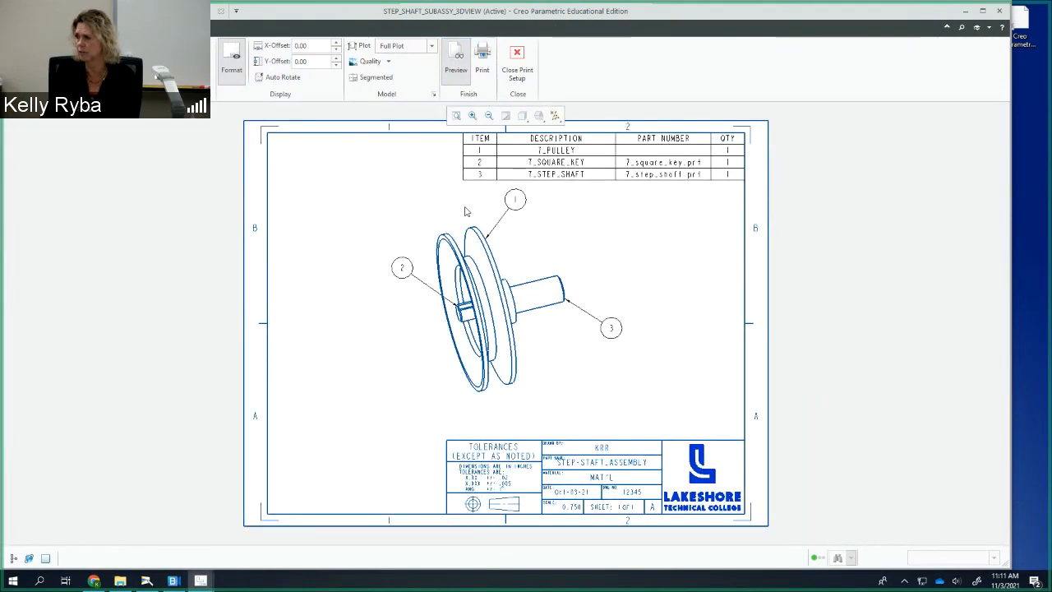
Capture a rectangular screen snip of the entire previewed drawing sheet, including its border, BOM table and title block
{"action": "middle_click_drag", "start_coordinate": [475, 197], "coordinate": [467, 208]}
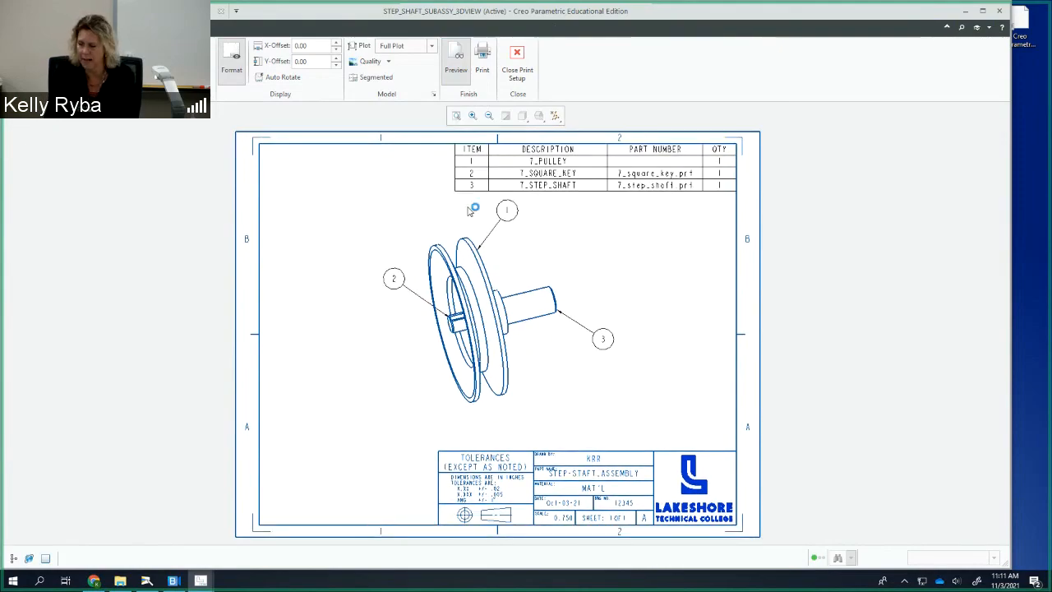
{"action": "key", "text": "super+shift+s"}
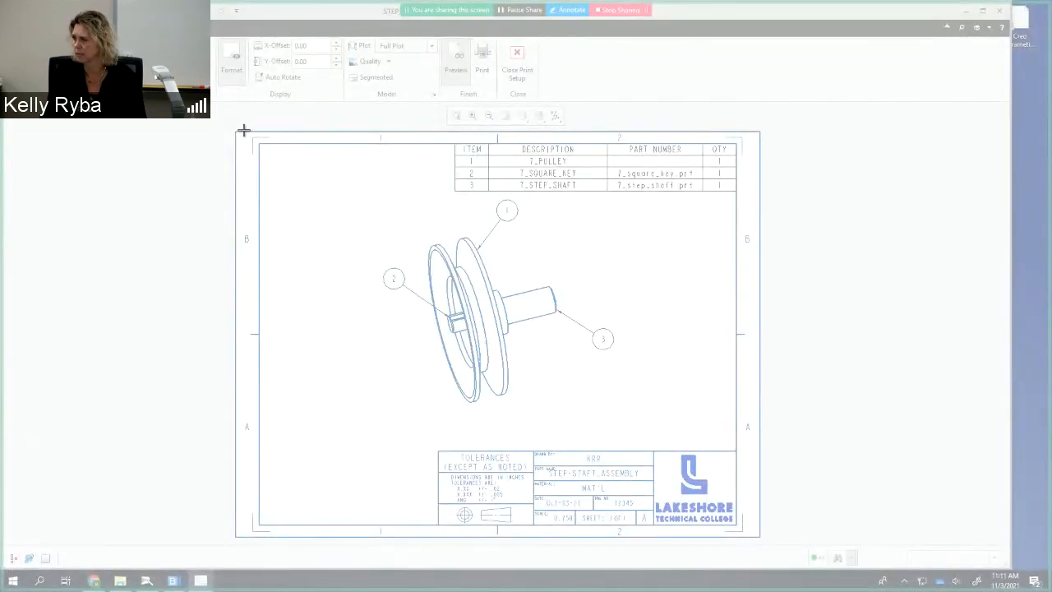
{"action": "left_click_drag", "start_coordinate": [231, 129], "coordinate": [765, 542]}
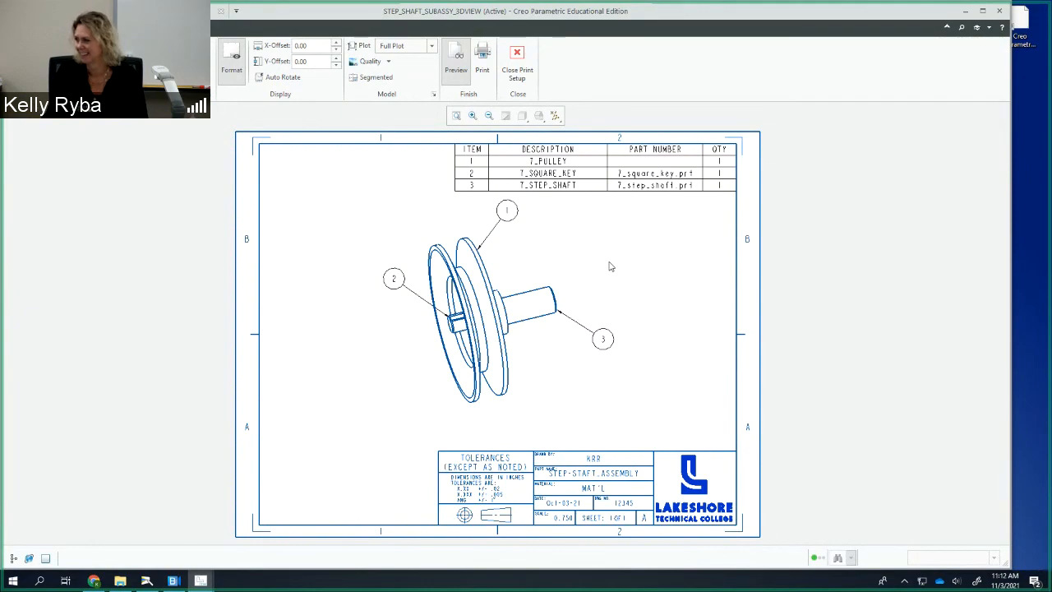
{"action": "middle_click_drag", "start_coordinate": [610, 263], "coordinate": [608, 267]}
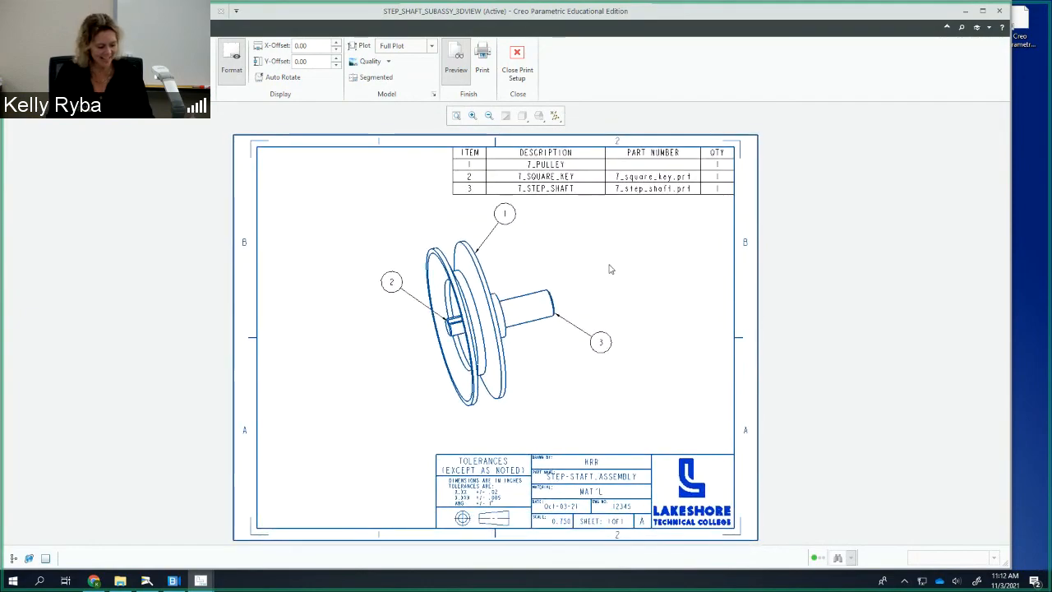